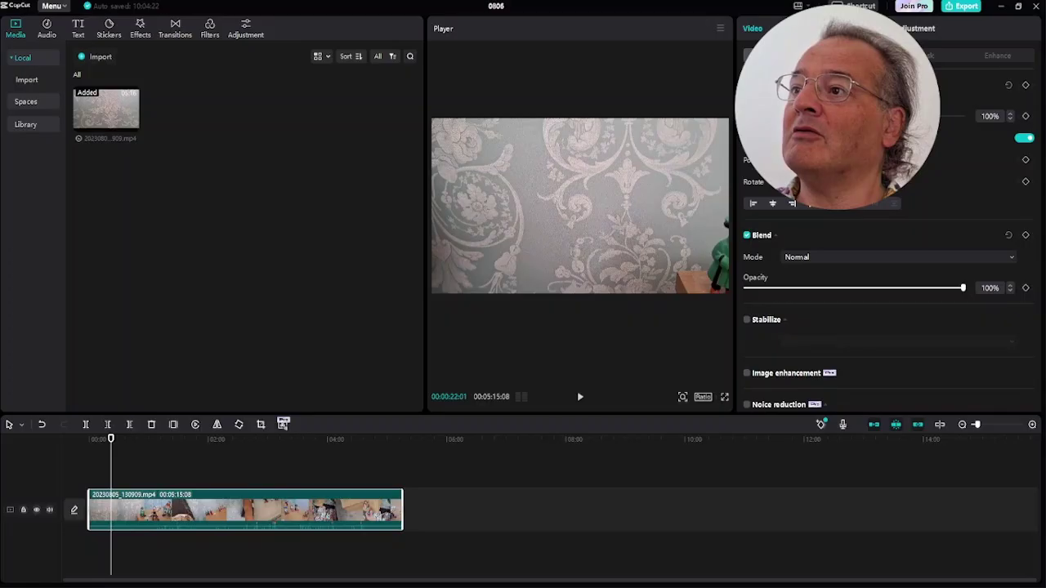
Add default text over the video and keyframe its opacity at 100% at 00:00:04:00 and 0% one frame earlier.
{"action": "left_click", "coordinate": [78, 28]}
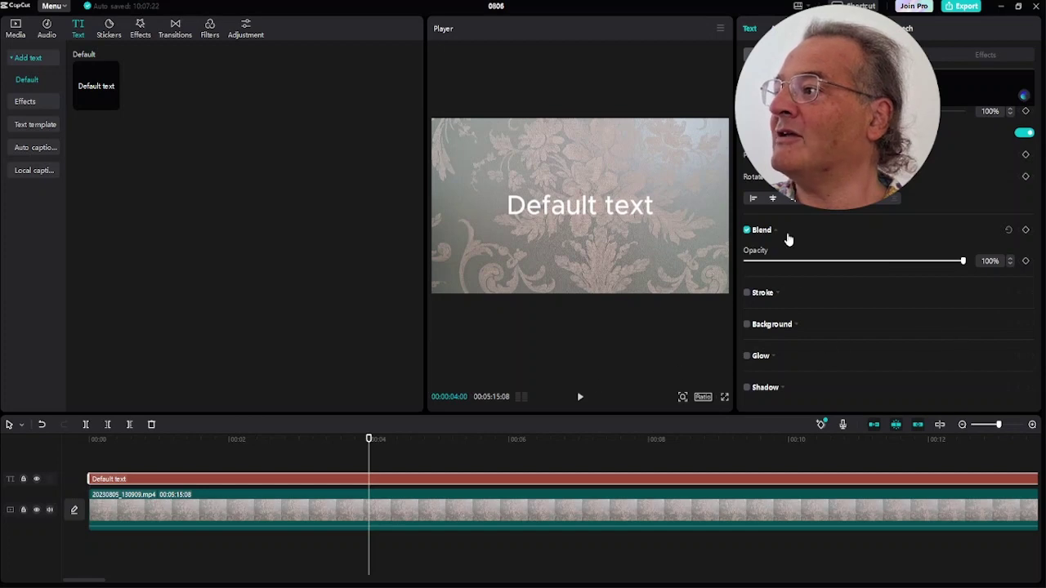
{"action": "left_click", "coordinate": [1026, 262]}
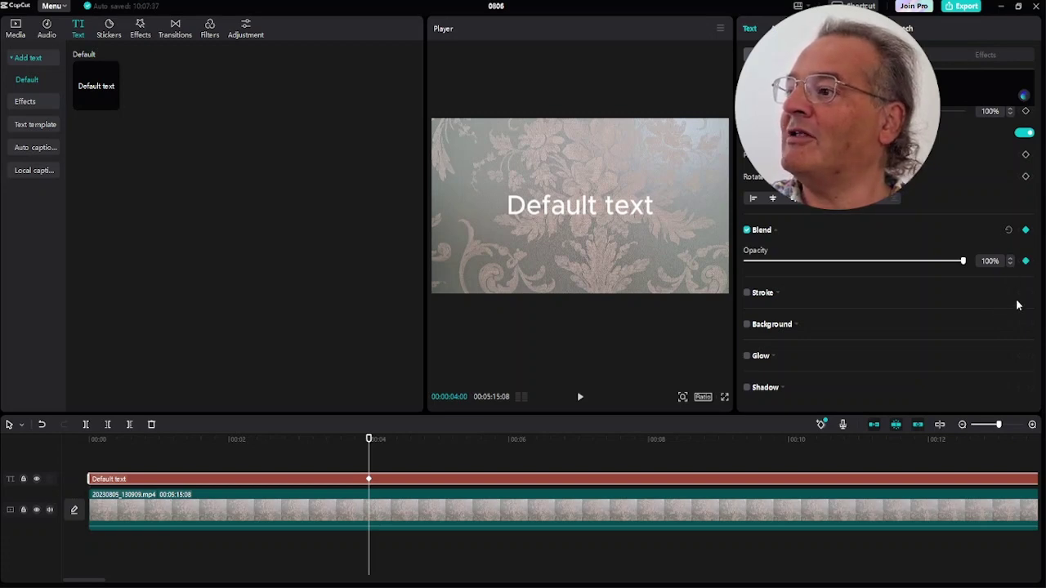
{"action": "key", "text": "Left"}
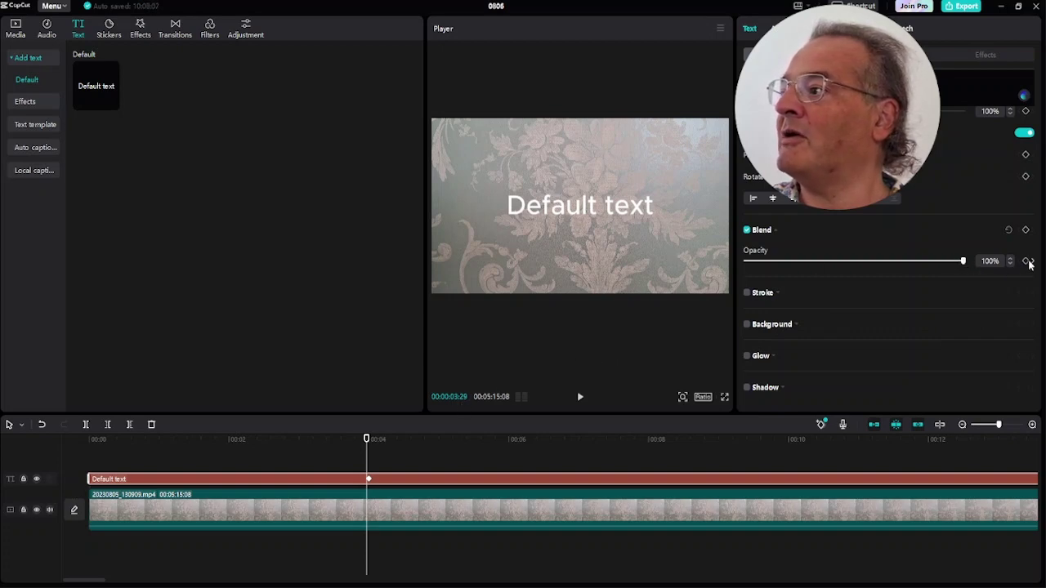
{"action": "left_click_drag", "start_coordinate": [963, 262], "coordinate": [673, 264]}
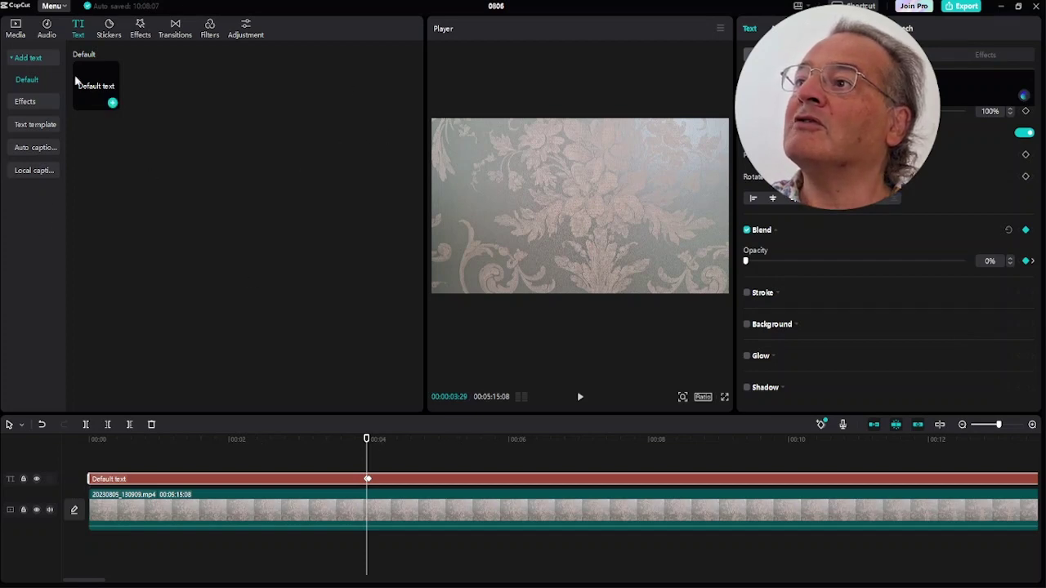
Play the video from the start and go through the text's opacity keyframes to check how the text appears.
{"action": "key", "text": "Home"}
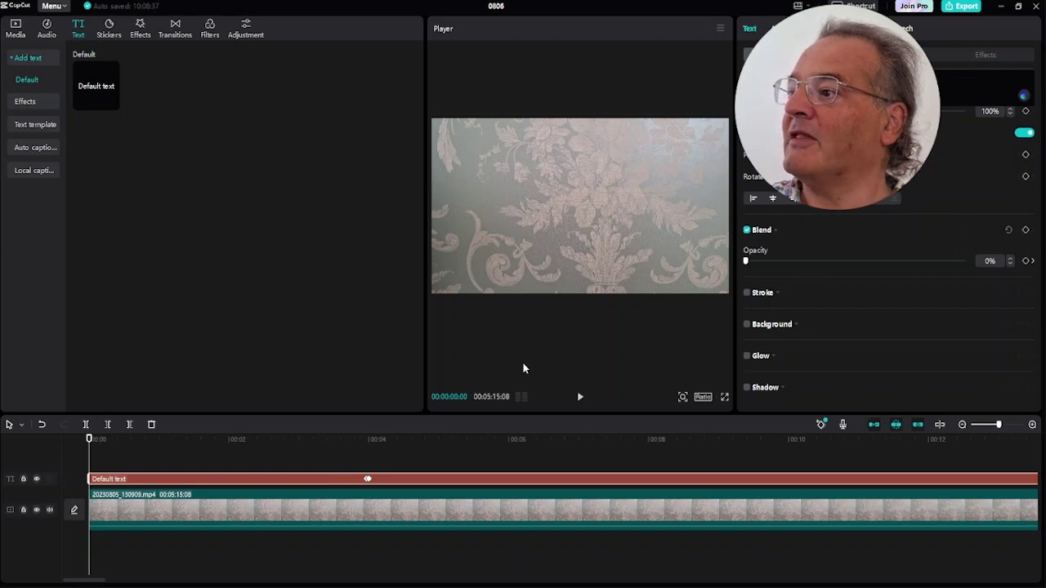
{"action": "left_click", "coordinate": [295, 460]}
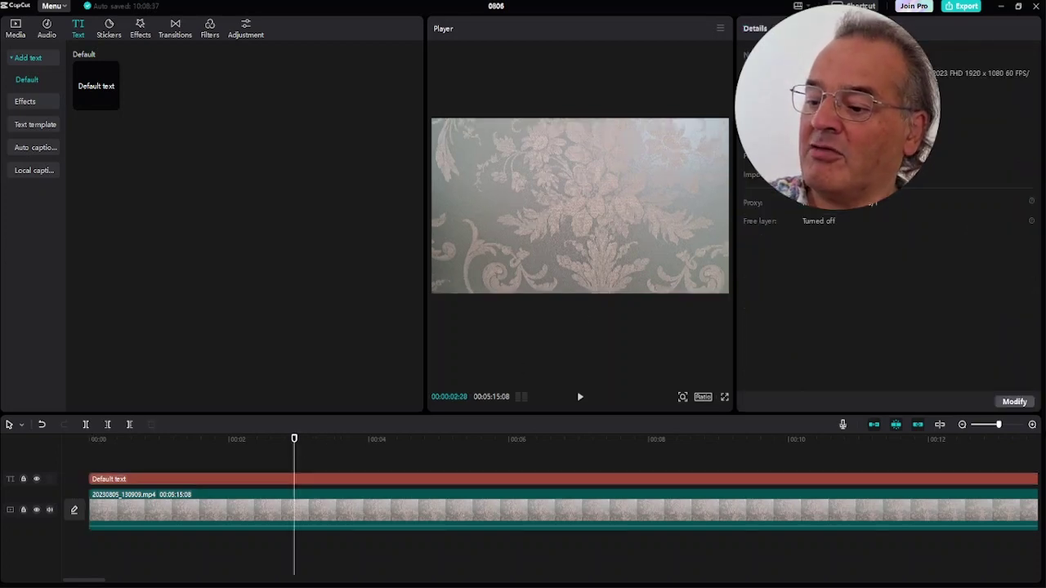
{"action": "key", "text": "Home"}
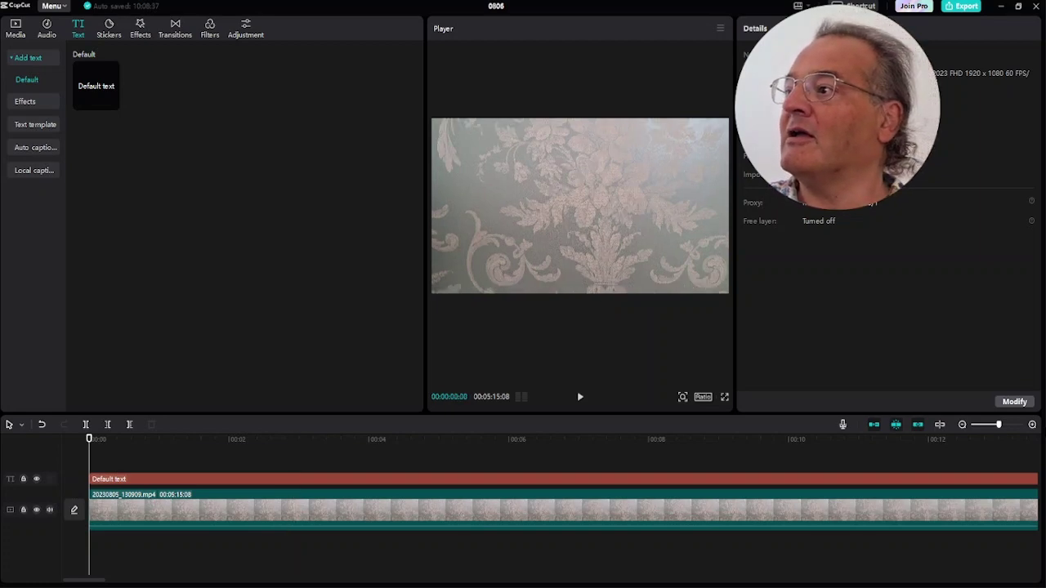
{"action": "left_click", "coordinate": [580, 396]}
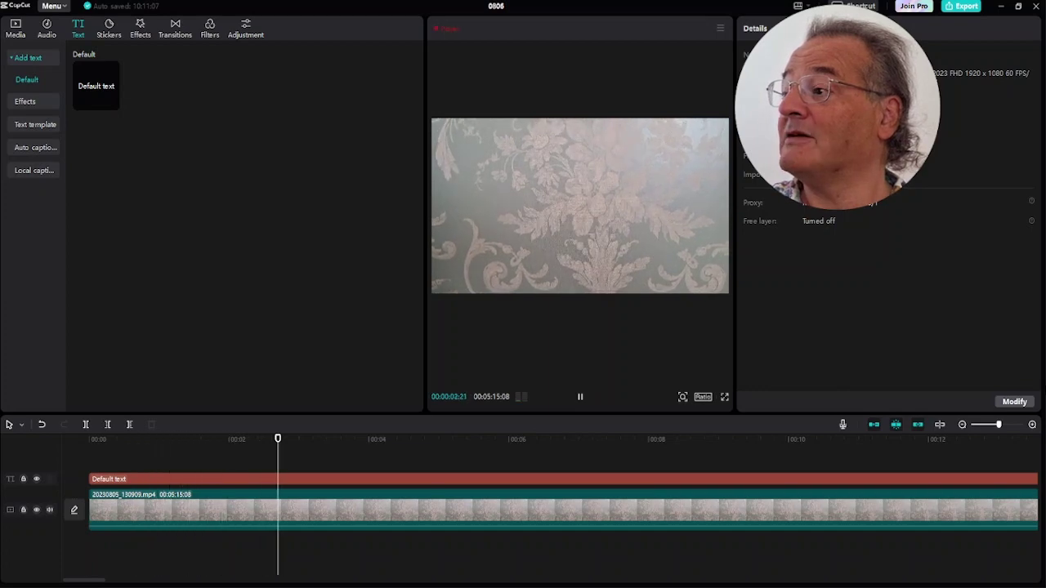
{"action": "key", "text": "space"}
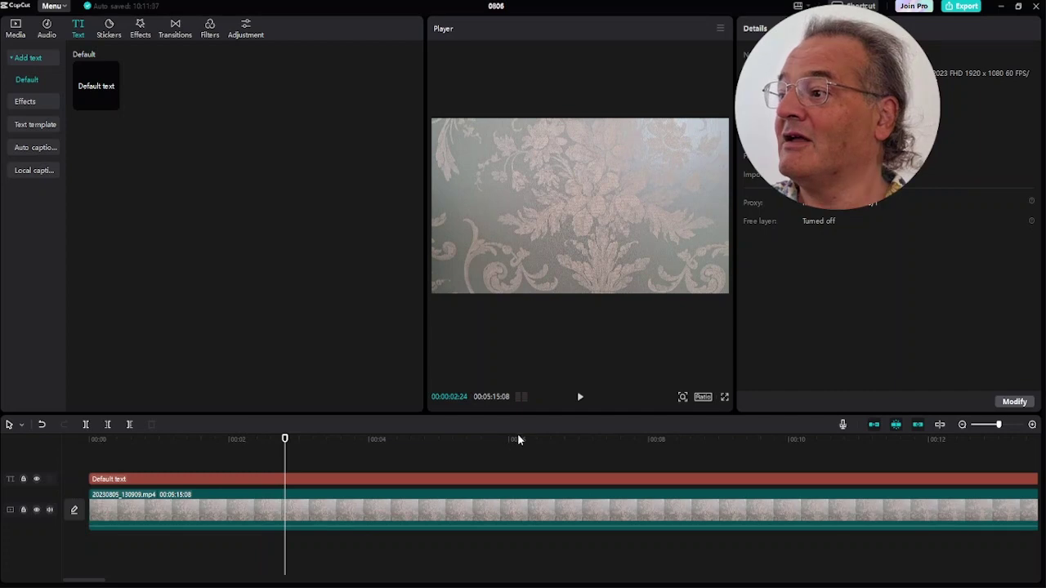
{"action": "left_click", "coordinate": [579, 397]}
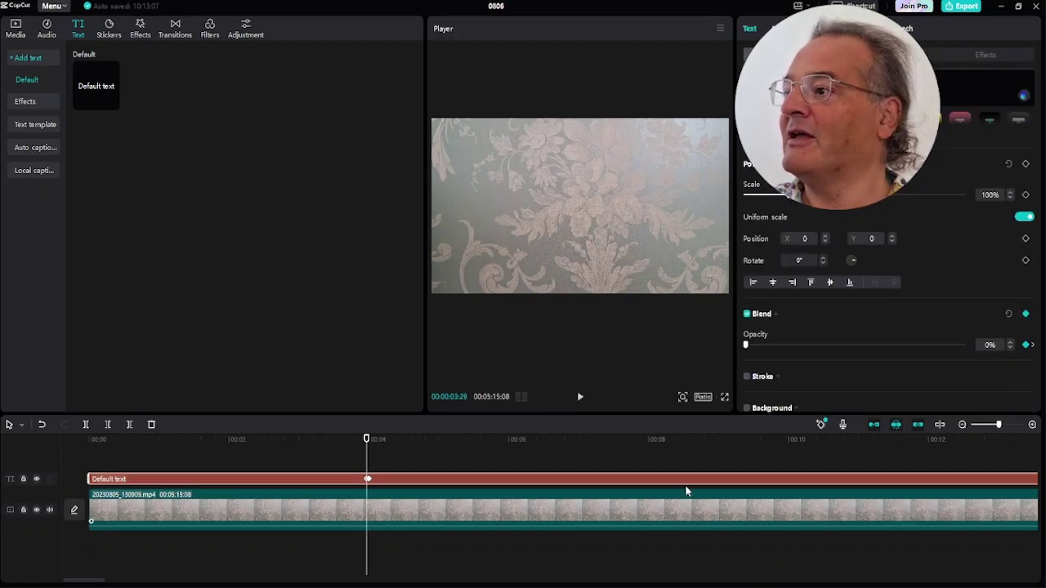
{"action": "left_click", "coordinate": [1033, 346]}
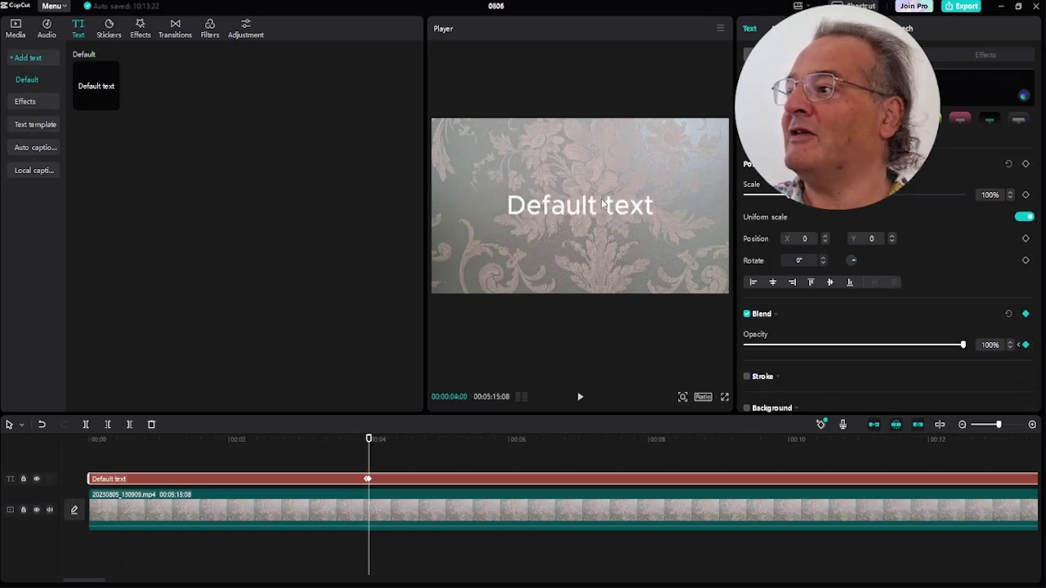
Set the opacity of the whole video clip to 0%.
{"action": "left_click", "coordinate": [442, 512]}
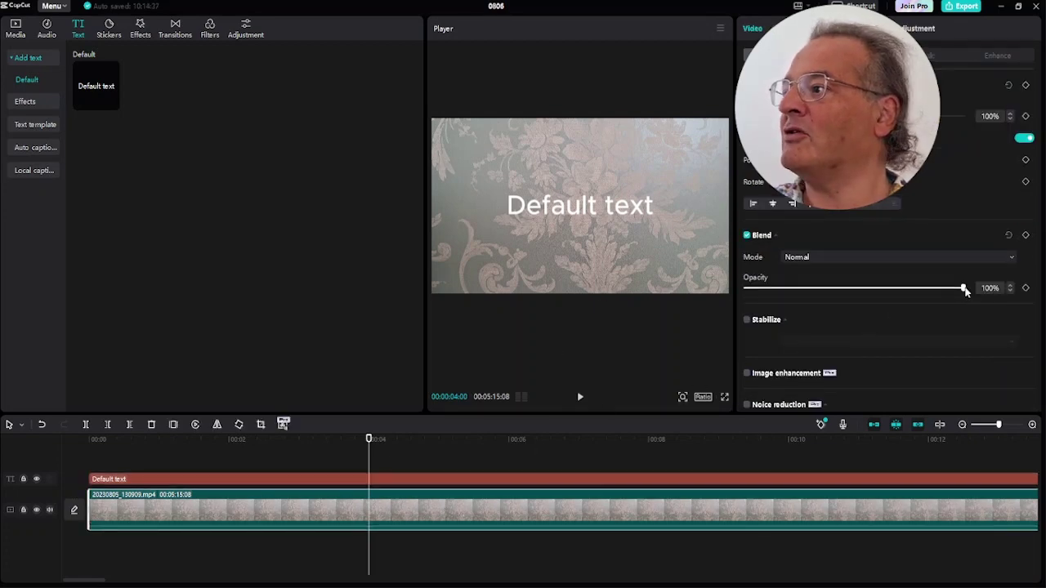
{"action": "left_click_drag", "start_coordinate": [960, 290], "coordinate": [723, 300]}
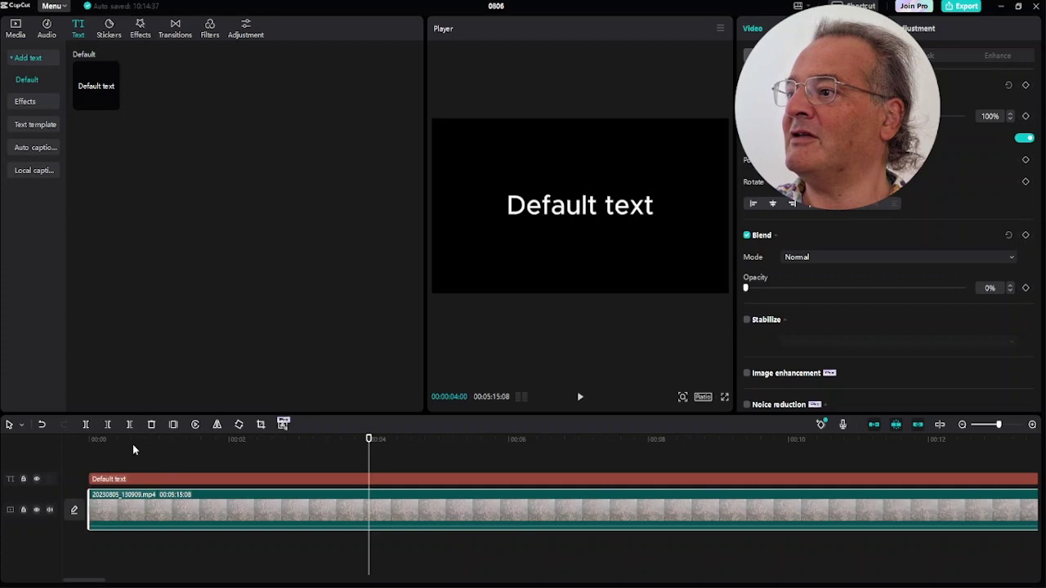
Keyframe the text's opacity at 100% at 00:00:02:00 and 0% one frame earlier, and clear the keyframes near 00:00:04:00.
{"action": "left_click", "coordinate": [89, 447]}
{"action": "left_click_drag", "start_coordinate": [88, 458], "coordinate": [232, 452]}
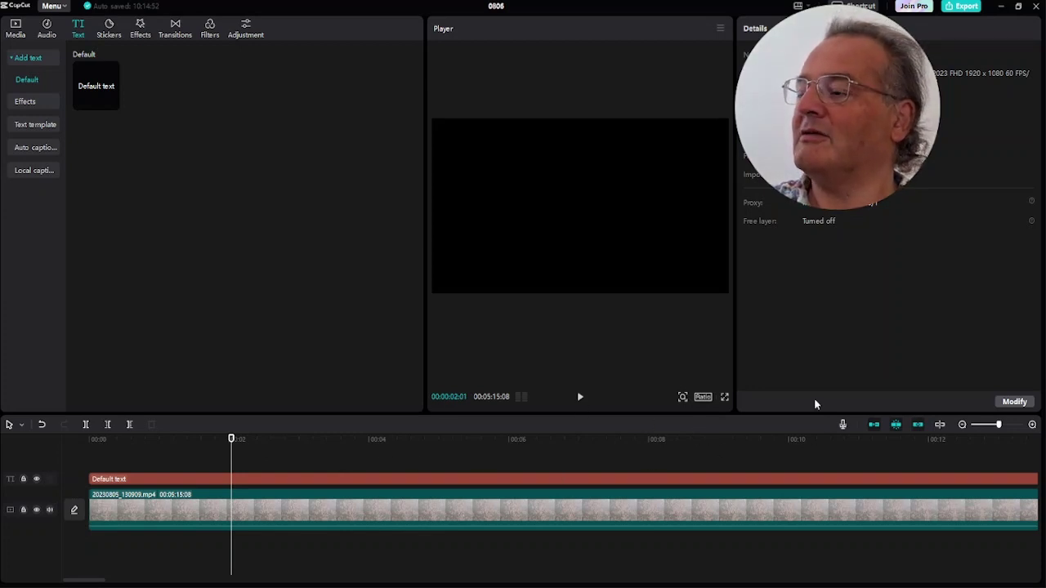
{"action": "key", "text": "Left"}
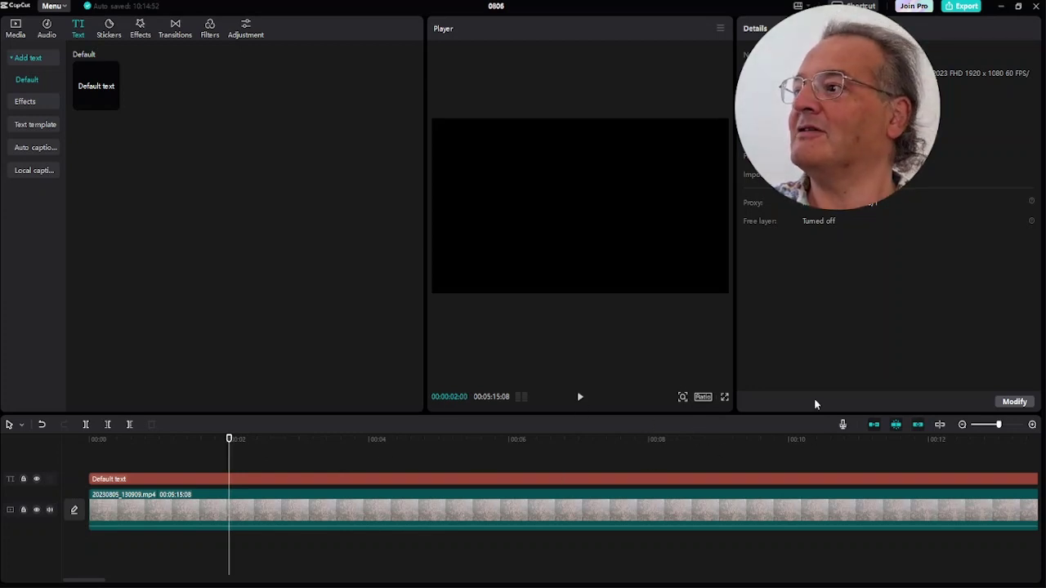
{"action": "left_click", "coordinate": [351, 478]}
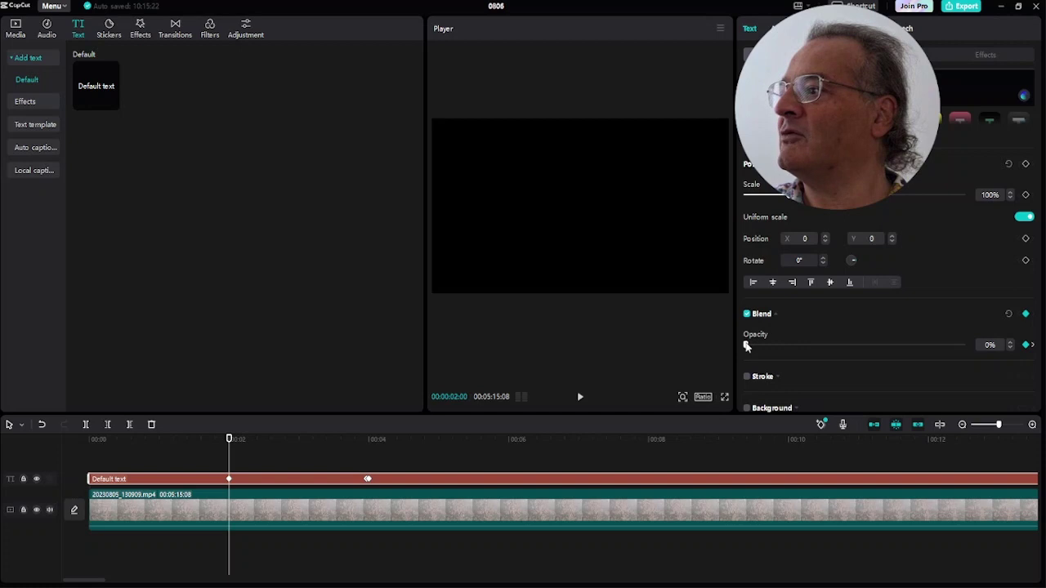
{"action": "left_click_drag", "start_coordinate": [746, 346], "coordinate": [994, 345]}
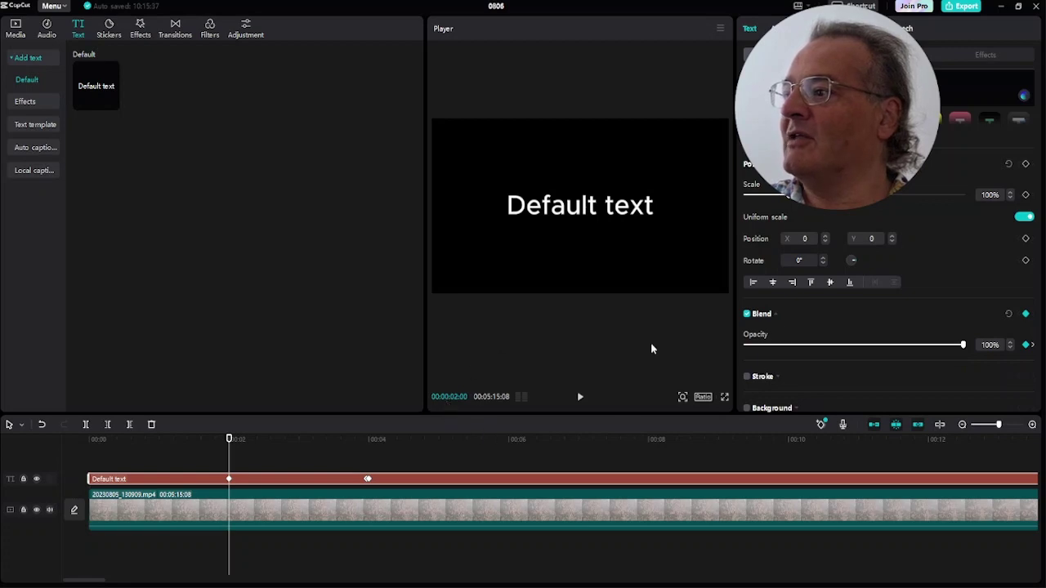
{"action": "key", "text": "Left"}
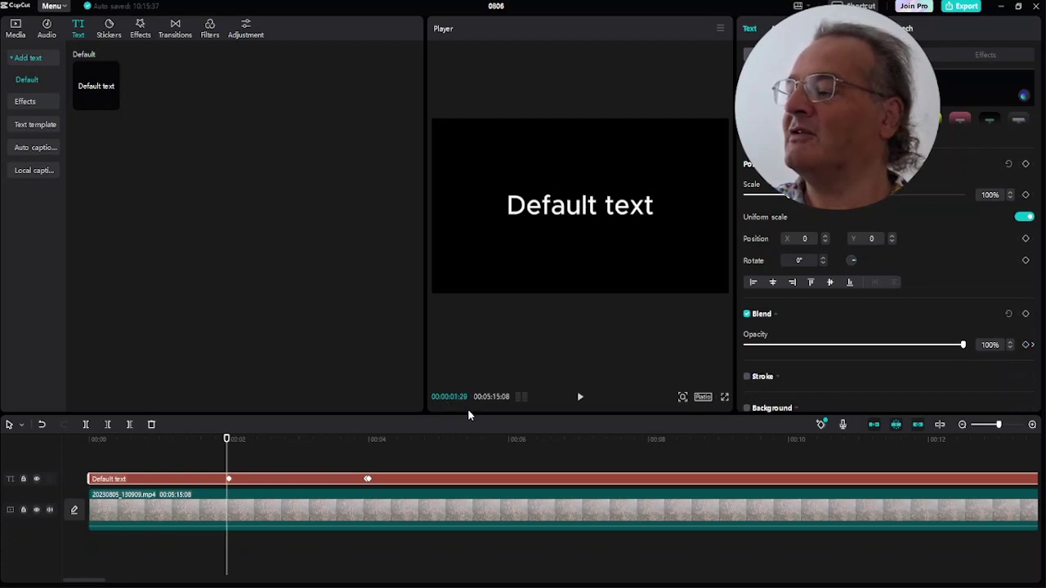
{"action": "left_click_drag", "start_coordinate": [962, 343], "coordinate": [675, 347]}
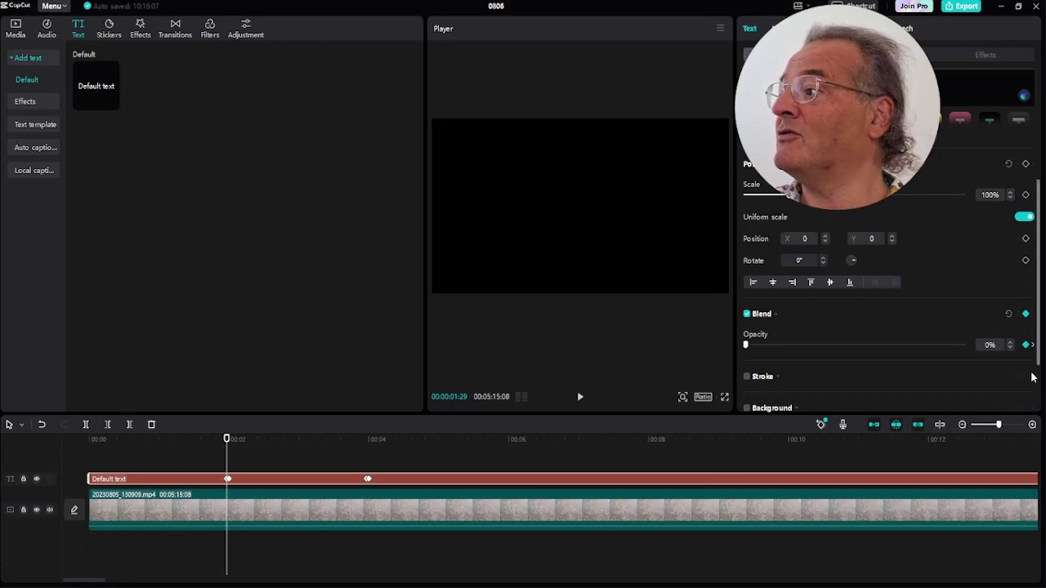
{"action": "left_click", "coordinate": [1031, 345]}
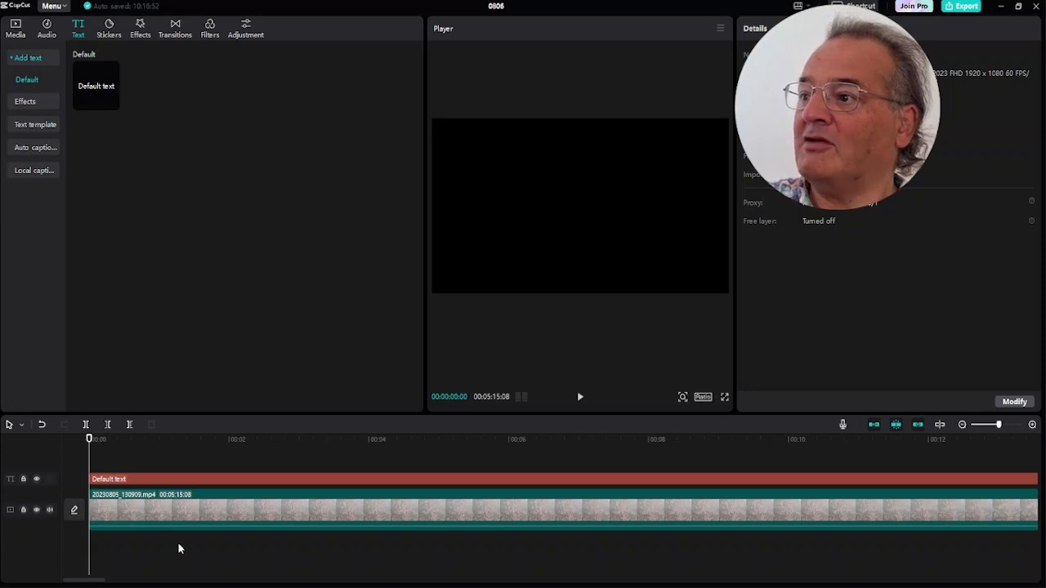
Preview the text's appearance over the black background from the start, and return the playhead to the beginning.
{"action": "key", "text": "space"}
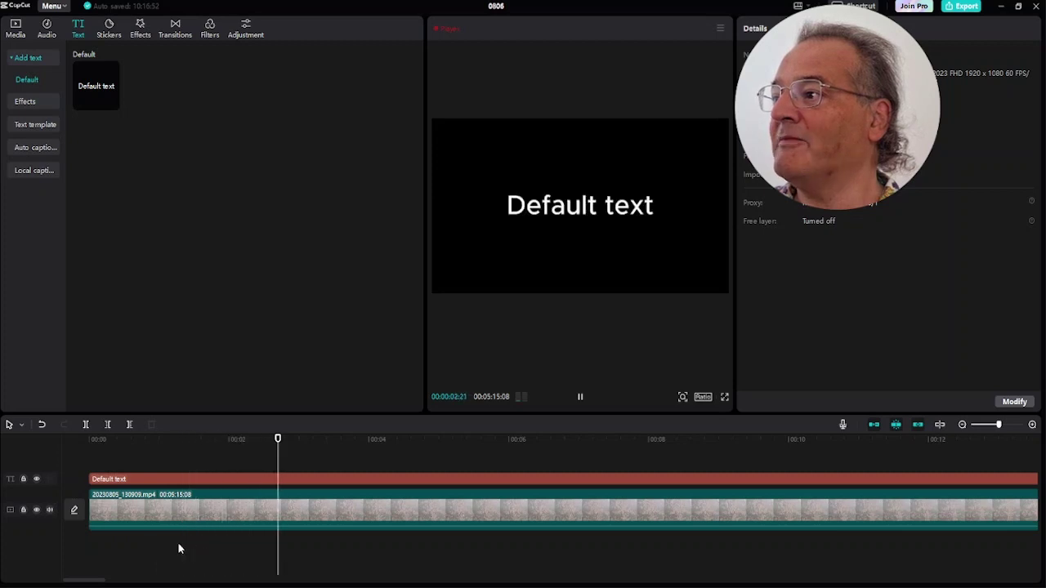
{"action": "key", "text": "space"}
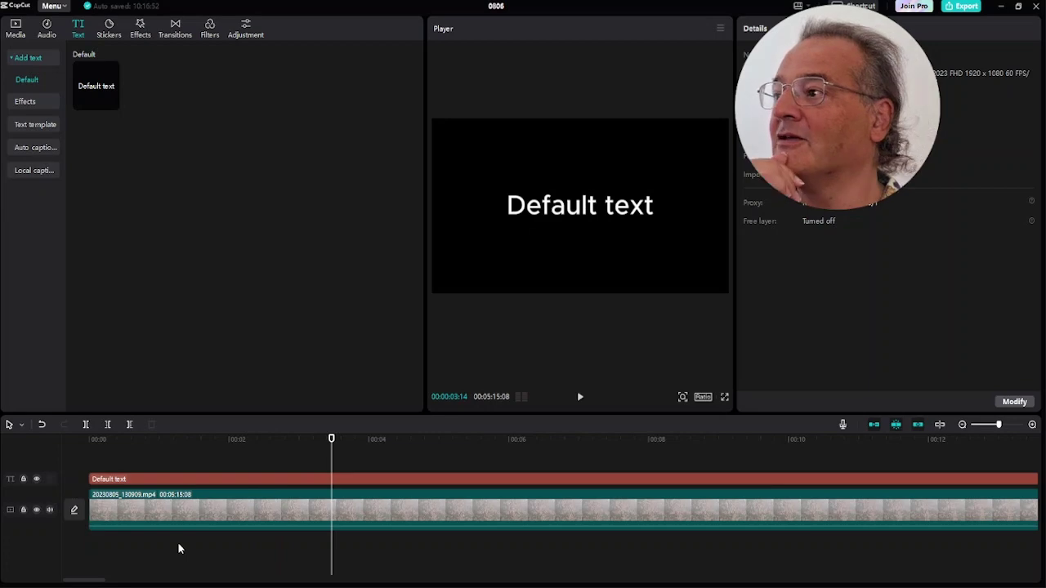
{"action": "key", "text": "Home"}
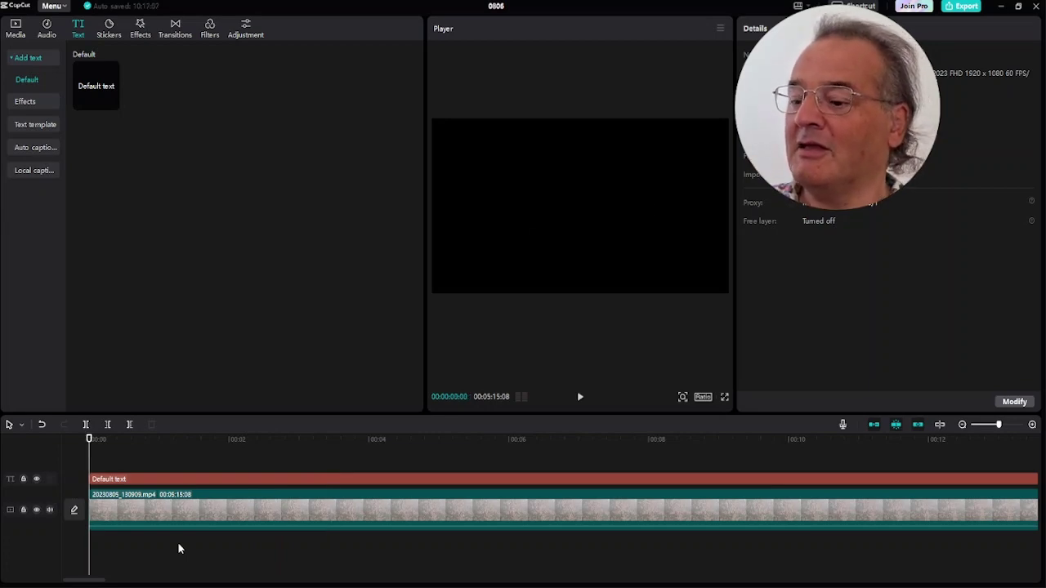
At the text clip's 00:00:02:00 keyframe, replace the default wording with "Shot on Samsung Galaxy A54".
{"action": "left_click", "coordinate": [350, 479]}
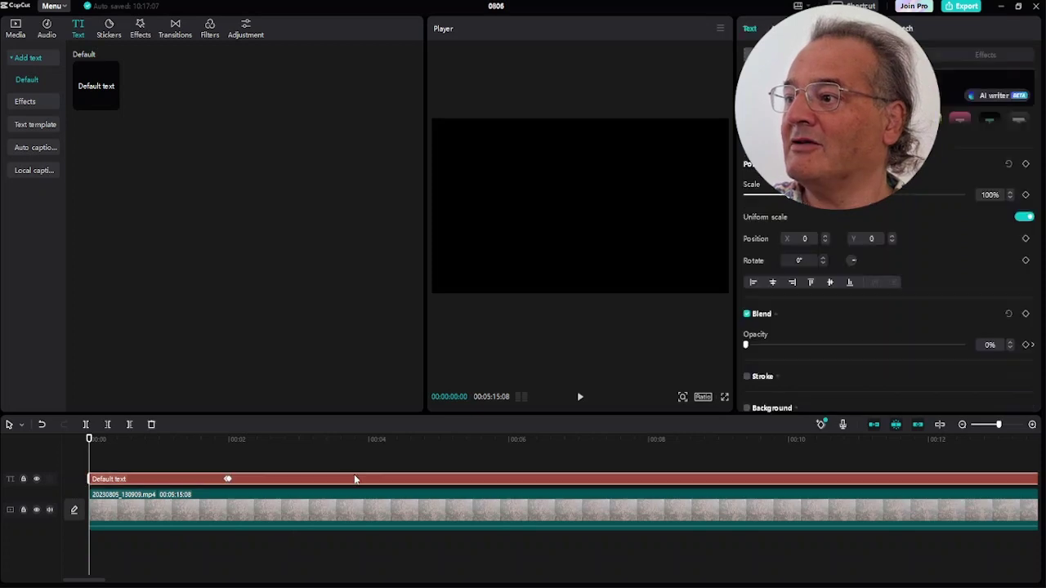
{"action": "left_click", "coordinate": [1033, 346]}
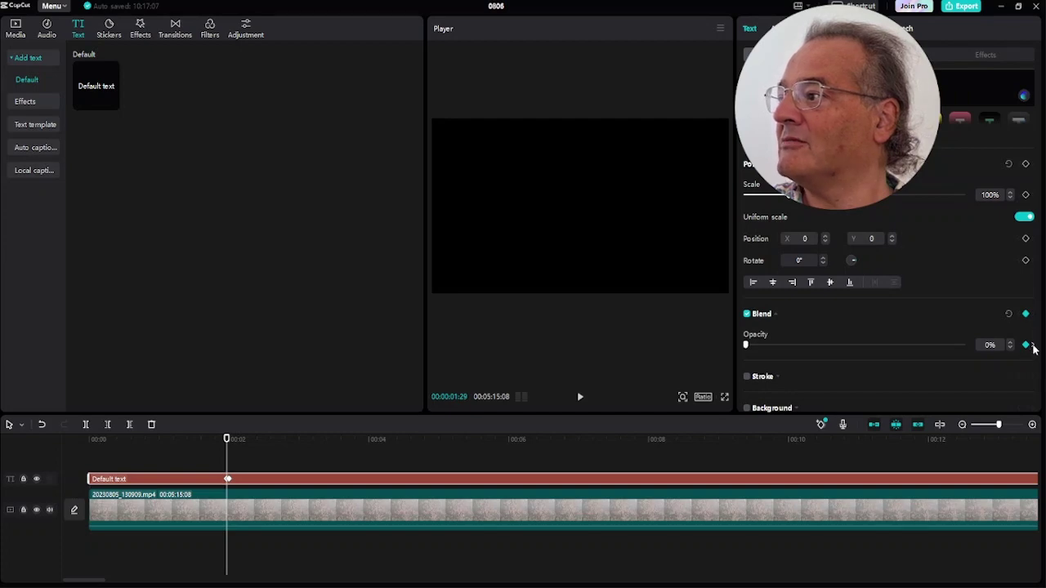
{"action": "left_click", "coordinate": [1032, 345]}
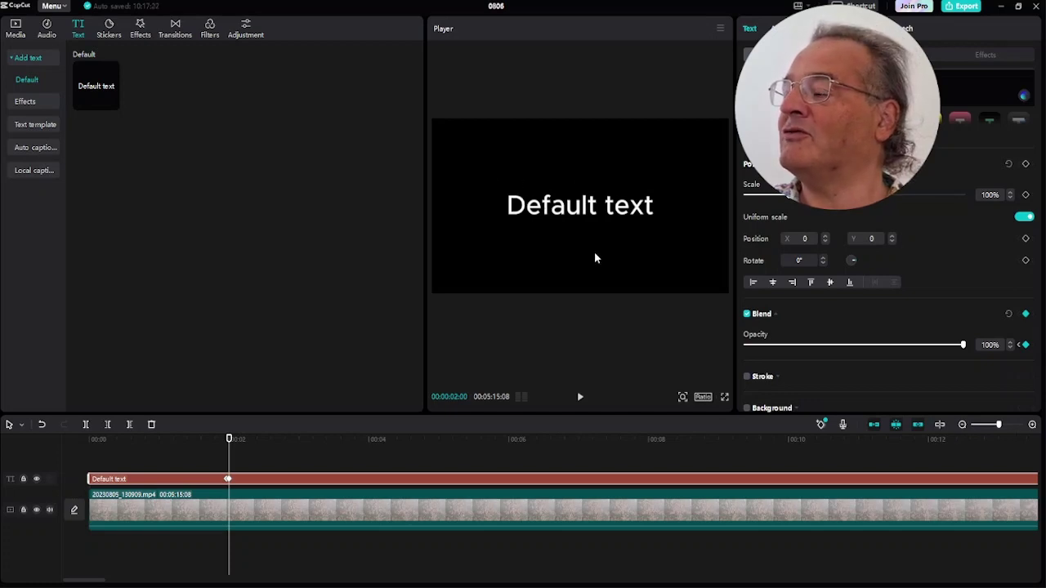
{"action": "scroll", "coordinate": [911, 241], "scroll_direction": "up", "scroll_amount": 5}
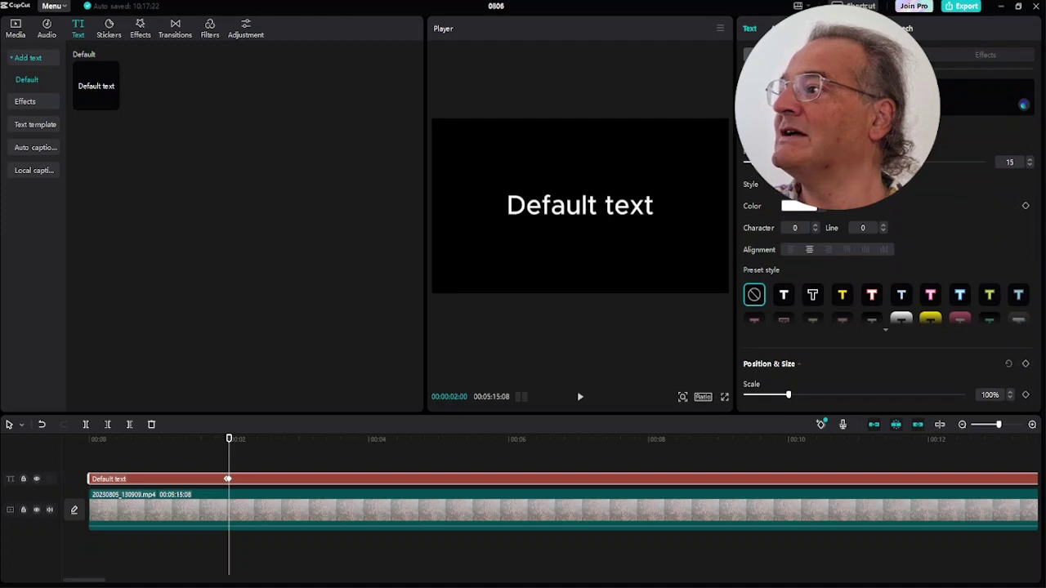
{"action": "left_click_drag", "start_coordinate": [653, 205], "coordinate": [551, 205]}
{"action": "key", "text": "ctrl+a"}
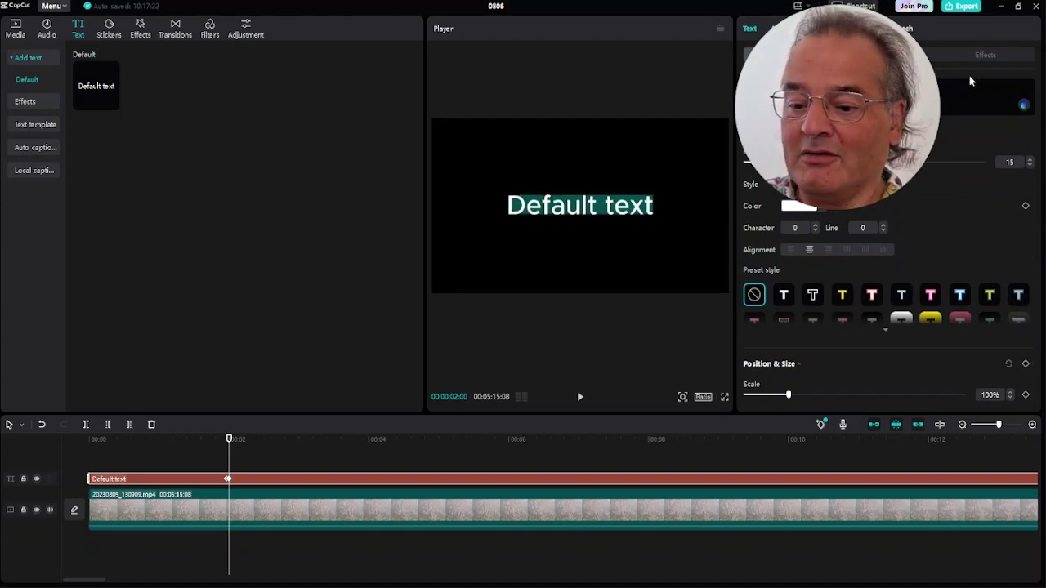
{"action": "type", "text": "Shot on"}
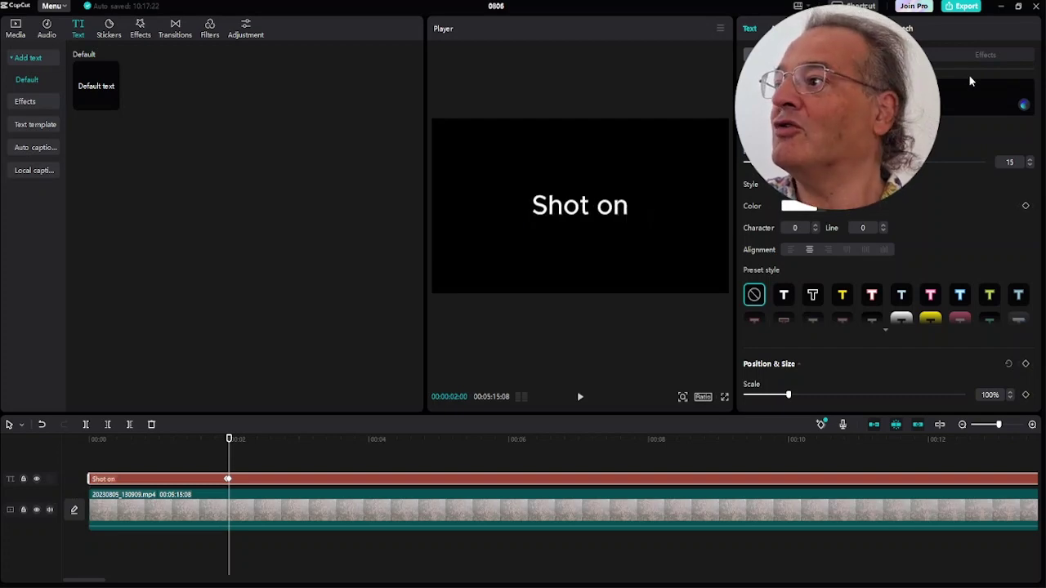
{"action": "type", "text": " Samsin"}
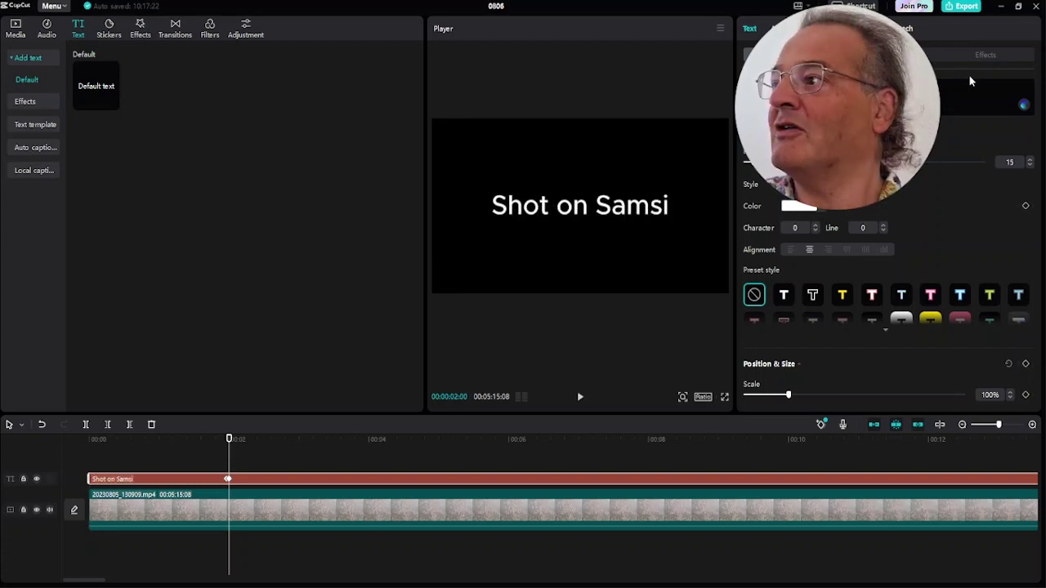
{"action": "key", "text": "BackSpace"}
{"action": "key", "text": "BackSpace"}
{"action": "type", "text": "ung"}
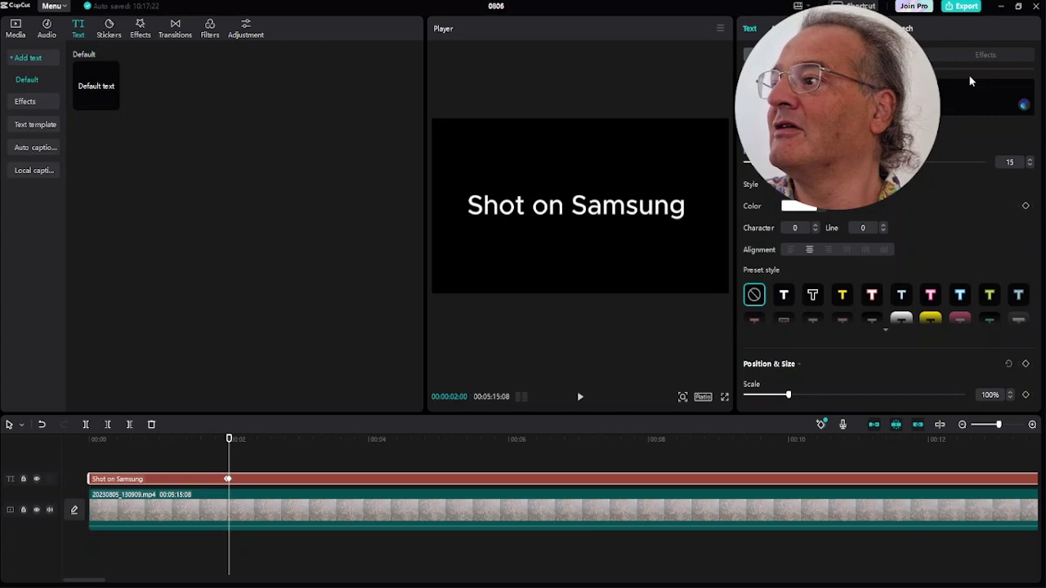
{"action": "type", "text": " Galaxy"}
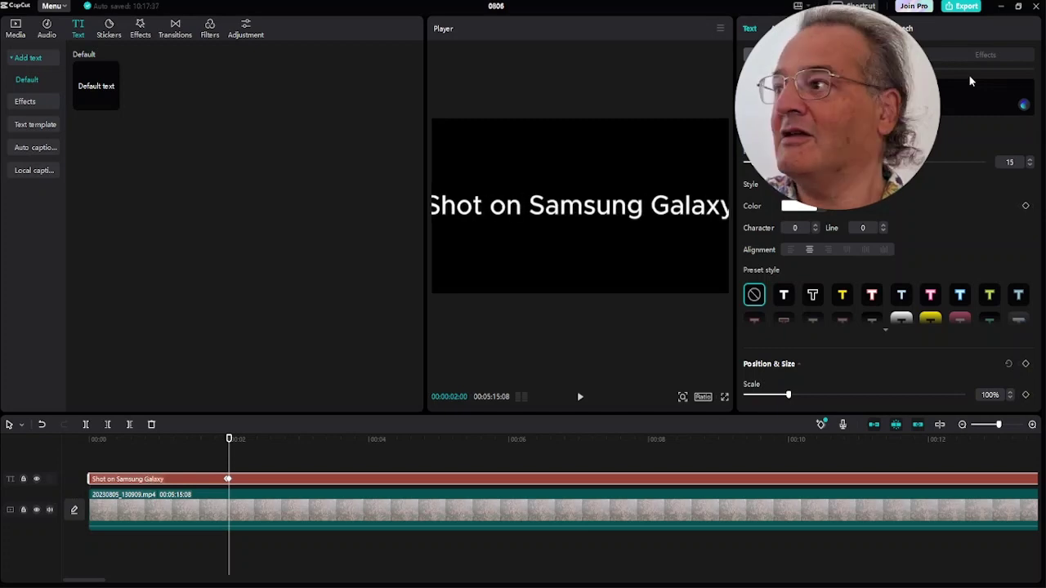
{"action": "type", "text": " A54"}
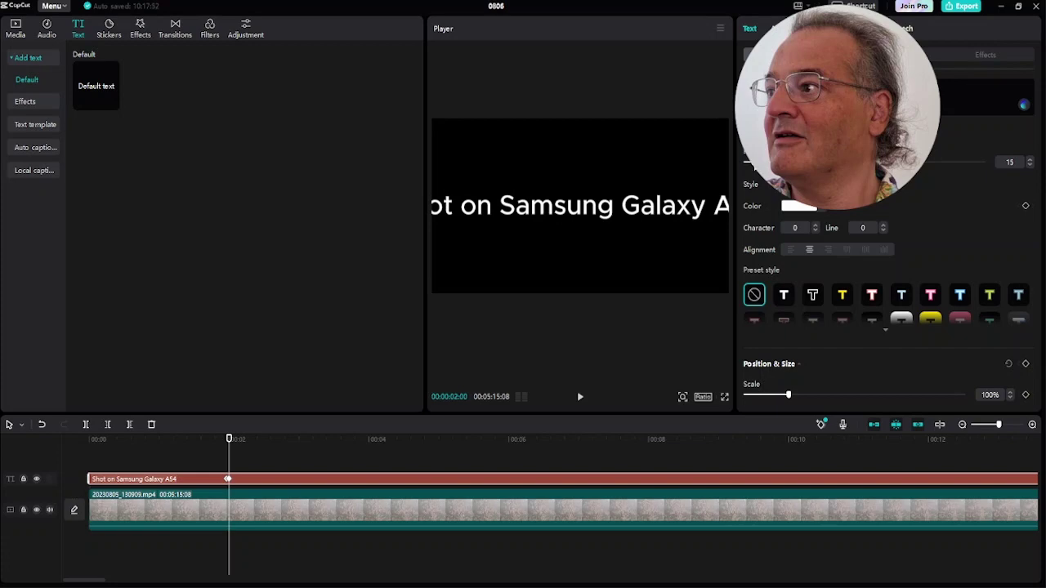
Reduce the font size of the "Shot on Samsung Galaxy A54" text to 8.
{"action": "left_click_drag", "start_coordinate": [755, 163], "coordinate": [752, 167]}
{"action": "left_click_drag", "start_coordinate": [753, 167], "coordinate": [751, 168]}
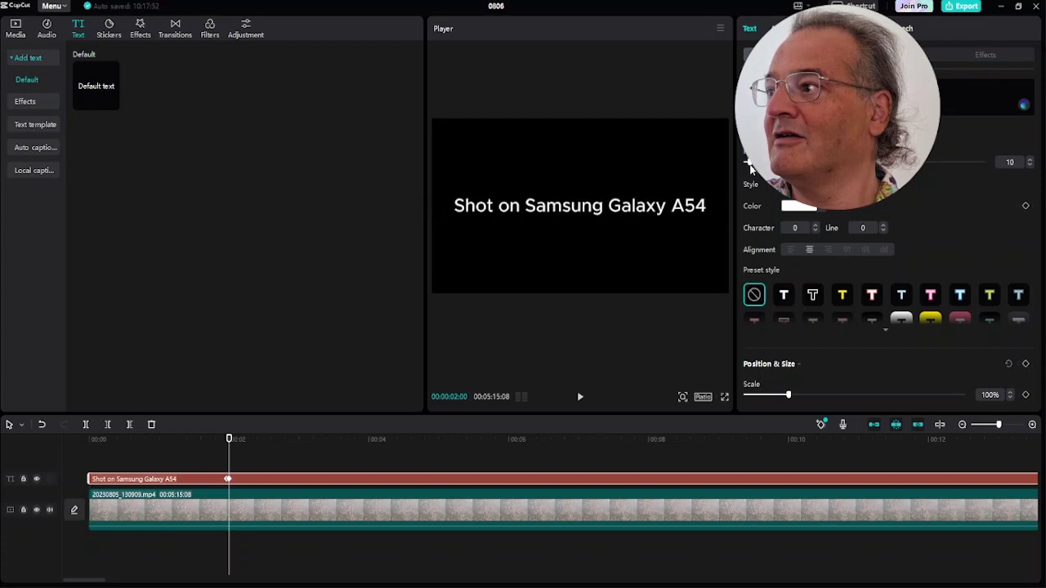
{"action": "left_click_drag", "start_coordinate": [750, 169], "coordinate": [749, 169]}
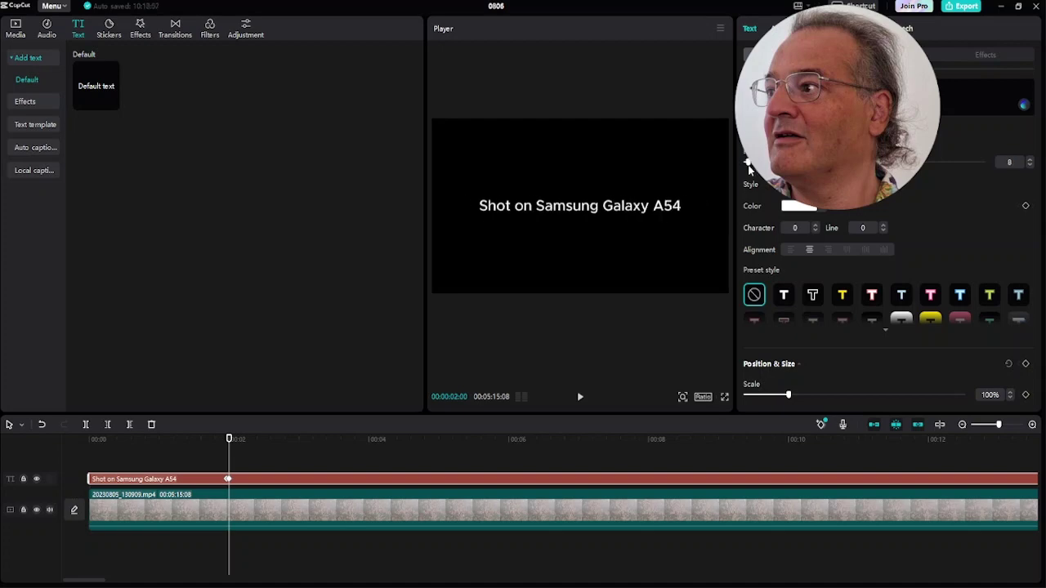
Move the "Shot on Samsung Galaxy A54" text up in the frame and set its Y position to 471.
{"action": "scroll", "coordinate": [749, 169], "scroll_direction": "down", "scroll_amount": 5}
{"action": "left_click_drag", "start_coordinate": [581, 196], "coordinate": [585, 133]}
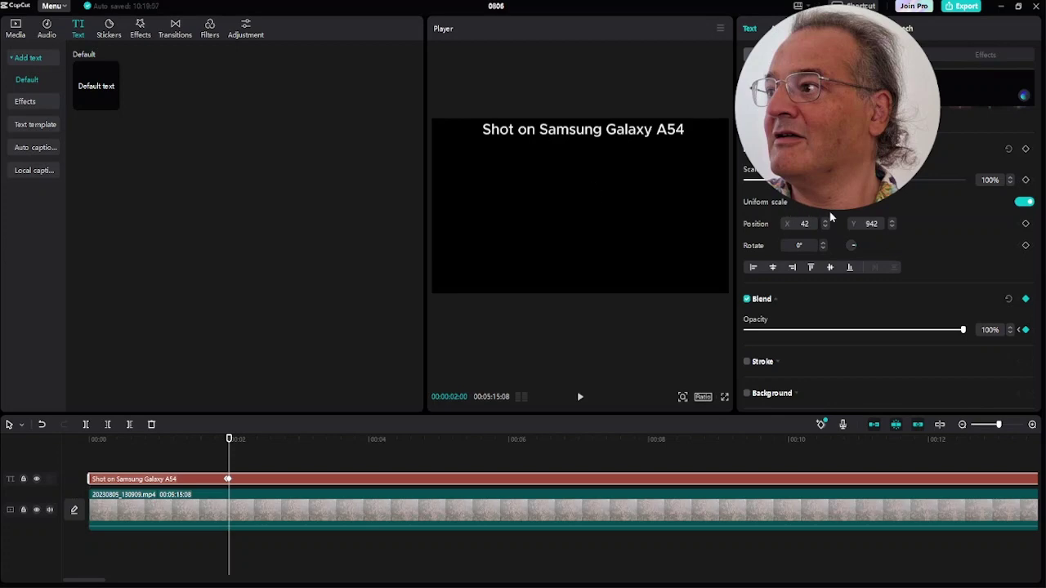
{"action": "left_click", "coordinate": [871, 223]}
{"action": "key", "text": "Return"}
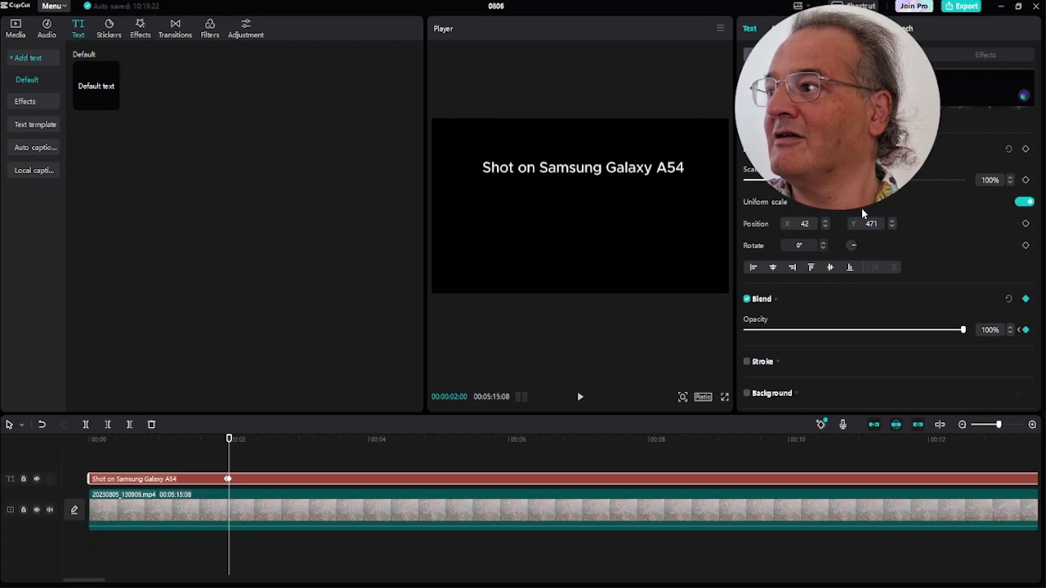
Split the title at 00:00:05:00, move the second part to its own track, and change its wording to "Edited with CapCut".
{"action": "scroll", "coordinate": [918, 309], "scroll_direction": "down", "scroll_amount": 2}
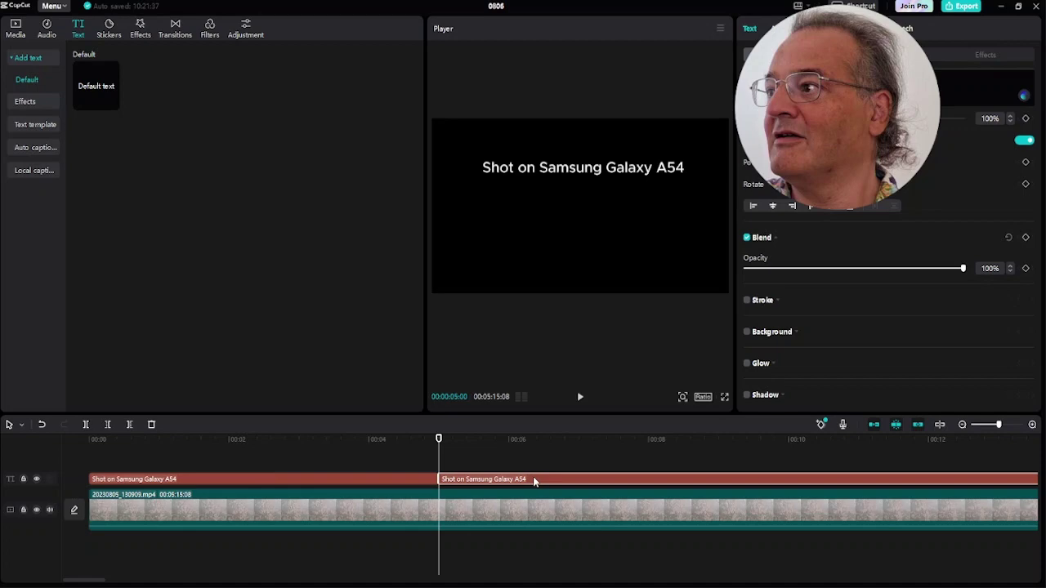
{"action": "left_click_drag", "start_coordinate": [535, 481], "coordinate": [537, 464]}
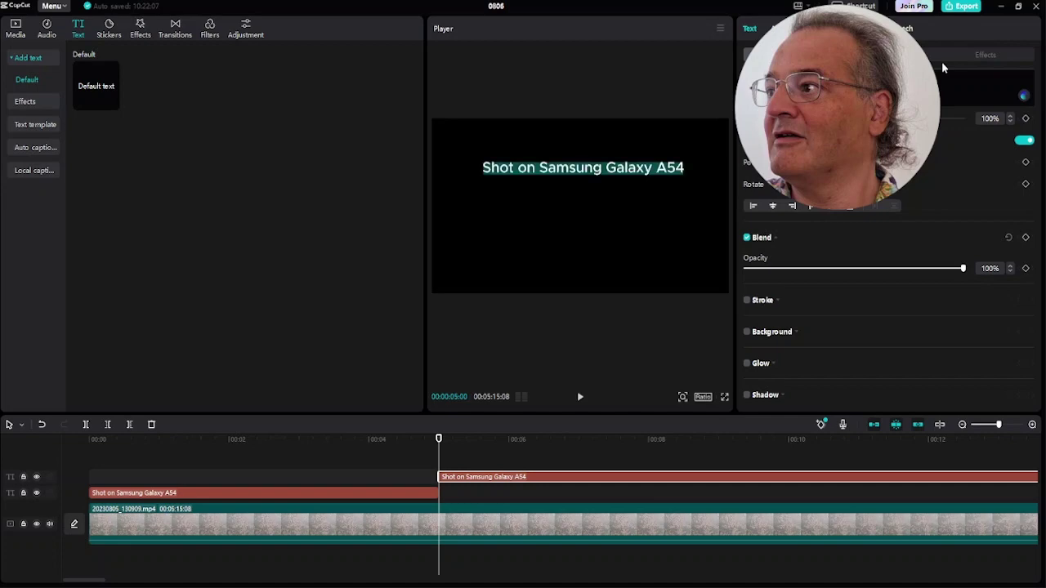
{"action": "type", "text": "Edited"}
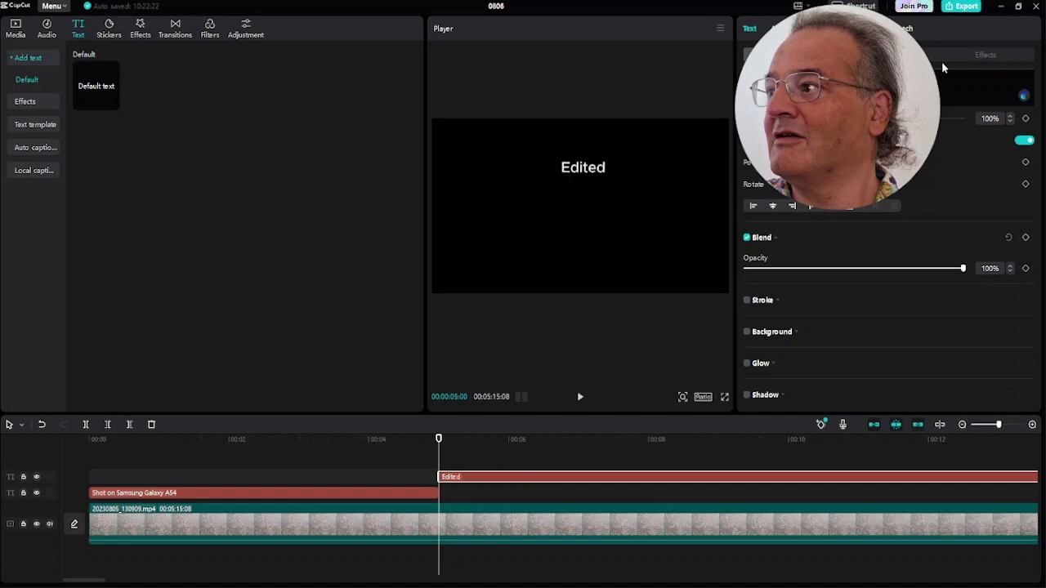
{"action": "type", "text": " with Ca"}
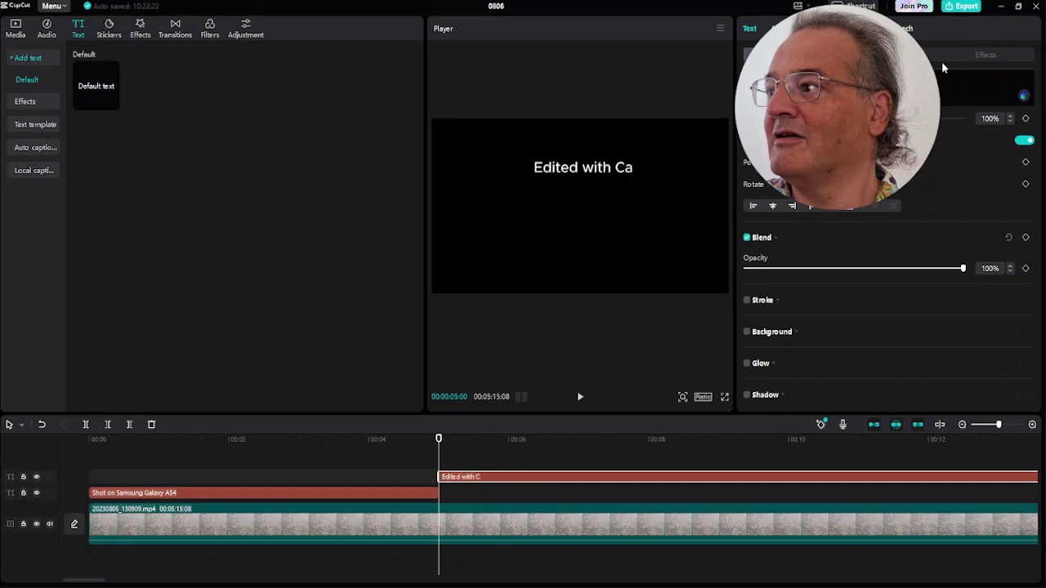
{"action": "type", "text": "pCut"}
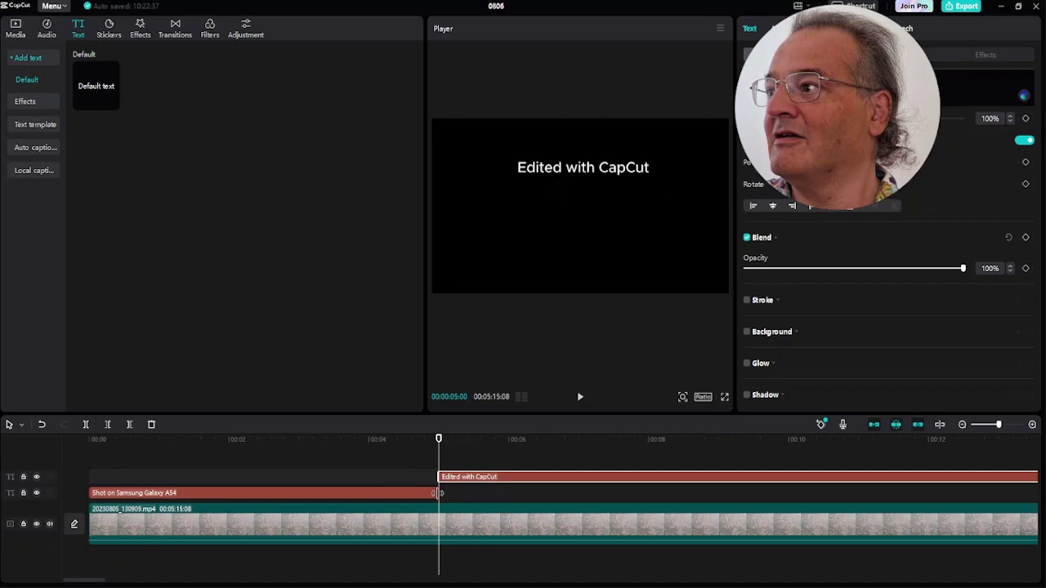
Extend the "Shot on Samsung Galaxy A54" clip's end to just past 00:08, and set the "Edited with CapCut" text's Y position to 0.
{"action": "left_click_drag", "start_coordinate": [438, 492], "coordinate": [691, 492]}
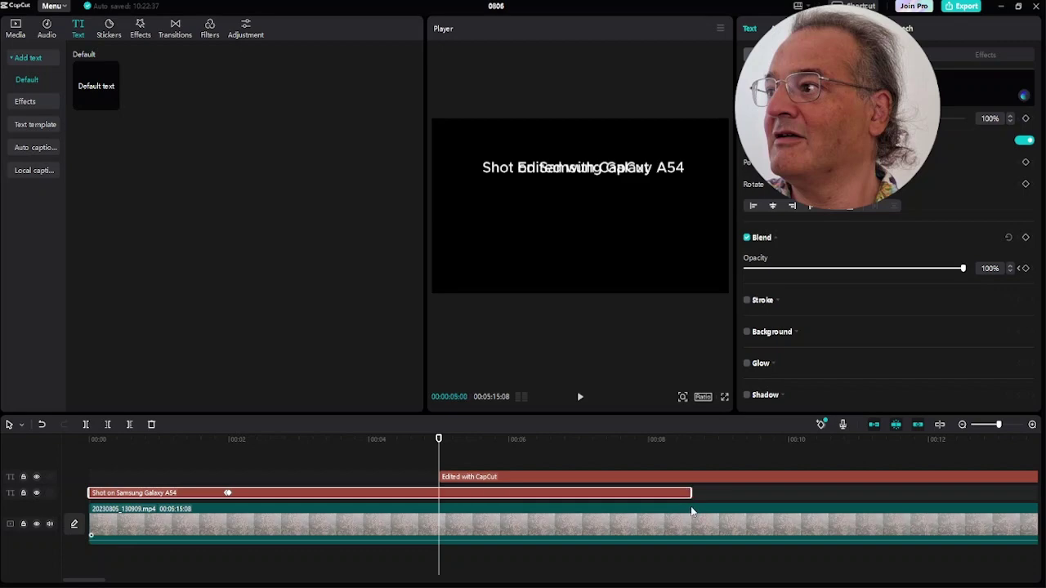
{"action": "left_click", "coordinate": [522, 477]}
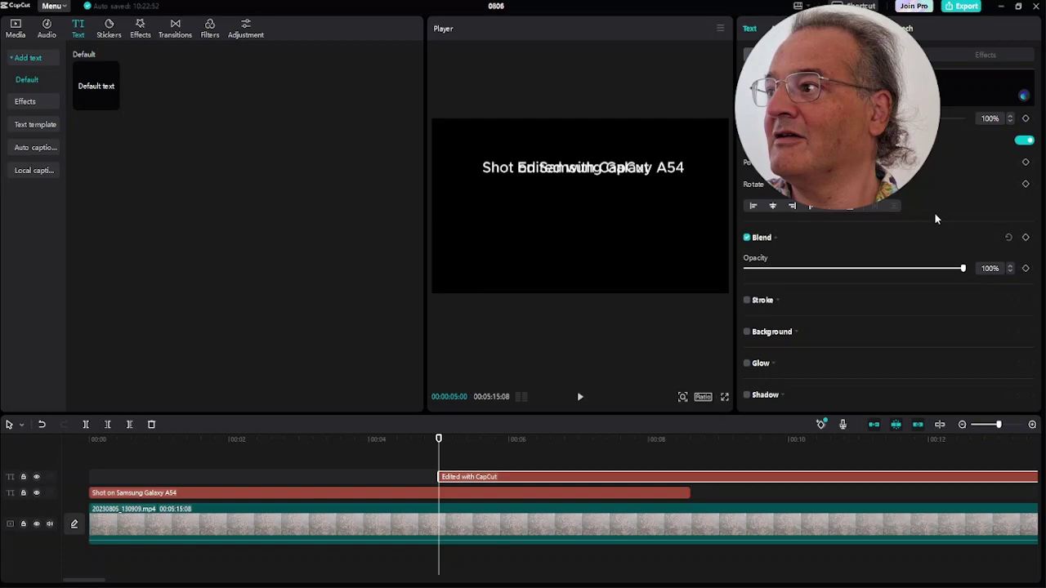
{"action": "key", "text": "Return"}
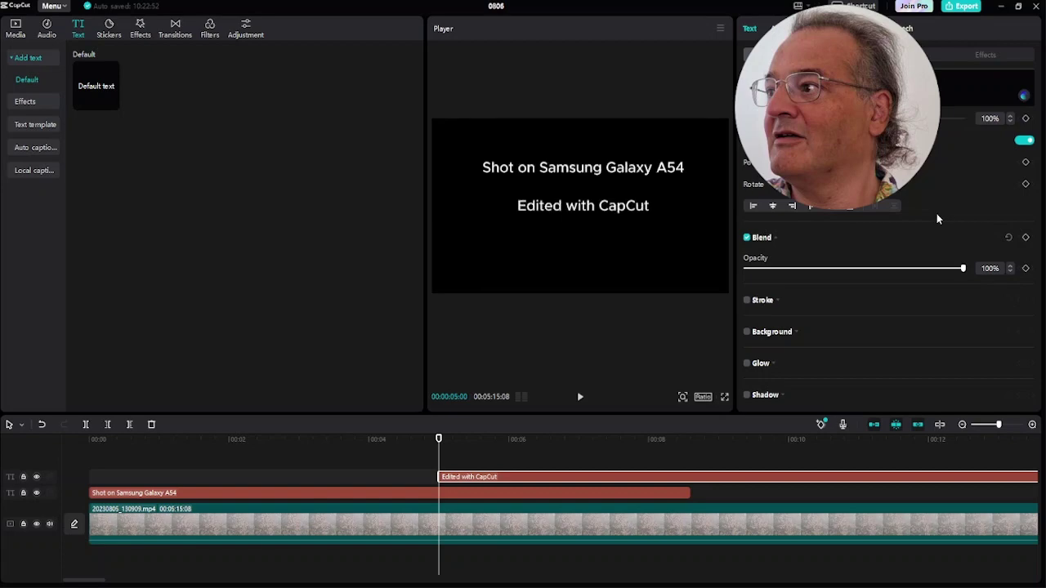
Keyframe the "Edited with CapCut" text's opacity at 100% at 00:00:06:00 and 0% at 00:00:05:00.
{"action": "scroll", "coordinate": [937, 219], "scroll_direction": "up", "scroll_amount": 2}
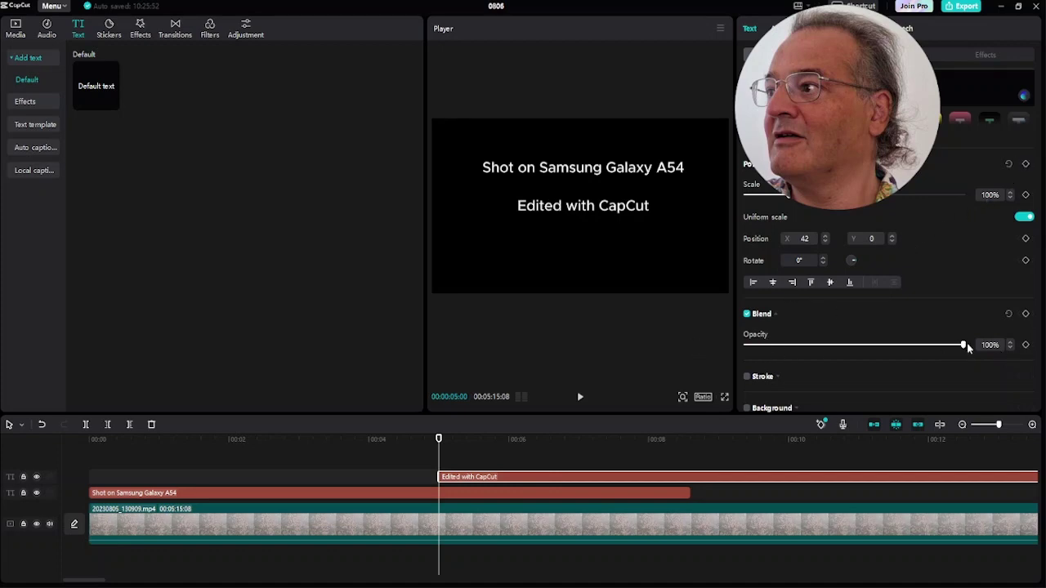
{"action": "left_click_drag", "start_coordinate": [964, 346], "coordinate": [691, 348]}
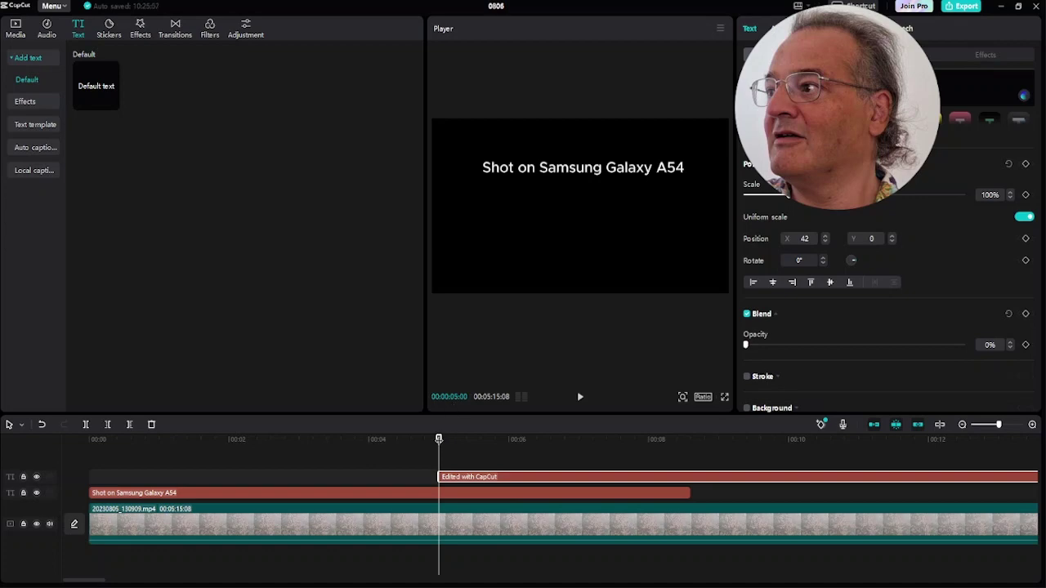
{"action": "left_click_drag", "start_coordinate": [439, 440], "coordinate": [509, 446]}
{"action": "left_click", "coordinate": [1025, 345]}
{"action": "left_click_drag", "start_coordinate": [747, 345], "coordinate": [977, 344]}
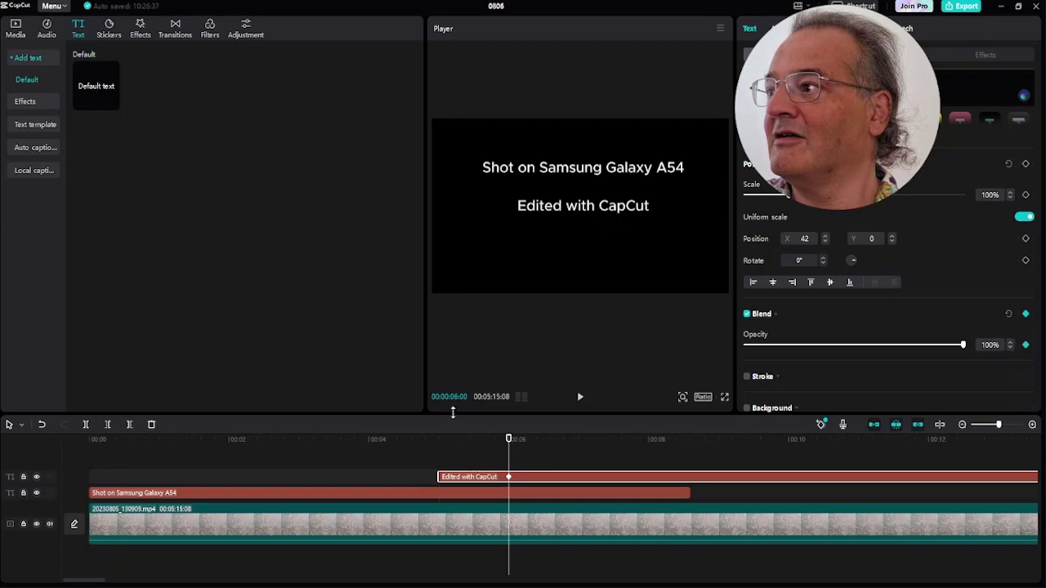
{"action": "left_click", "coordinate": [440, 439]}
{"action": "left_click_drag", "start_coordinate": [962, 345], "coordinate": [637, 344]}
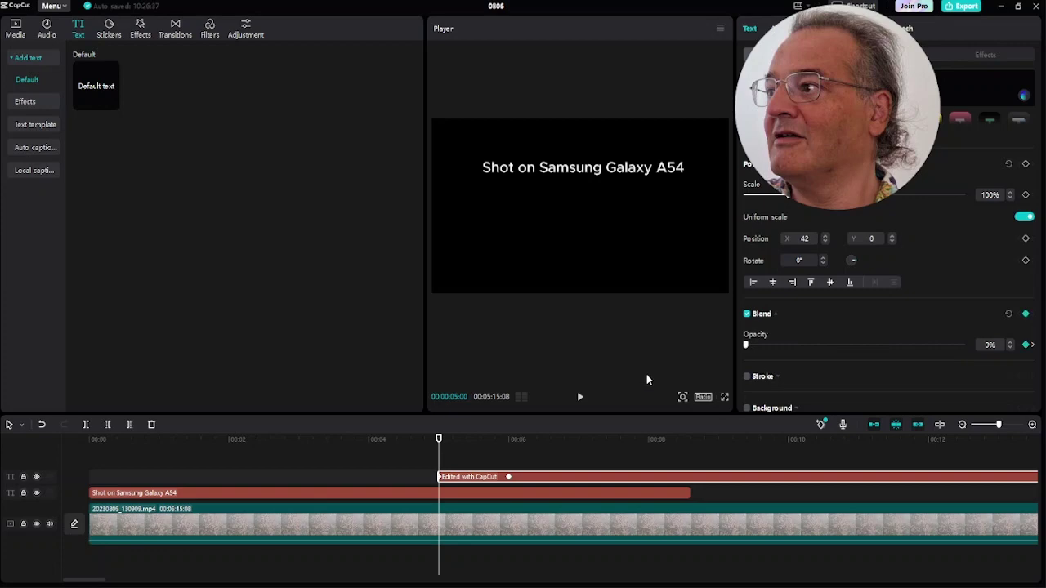
Scrub around the second text's fade-in and play the title sequence from the start to just past 00:00:08:00.
{"action": "left_click", "coordinate": [397, 473]}
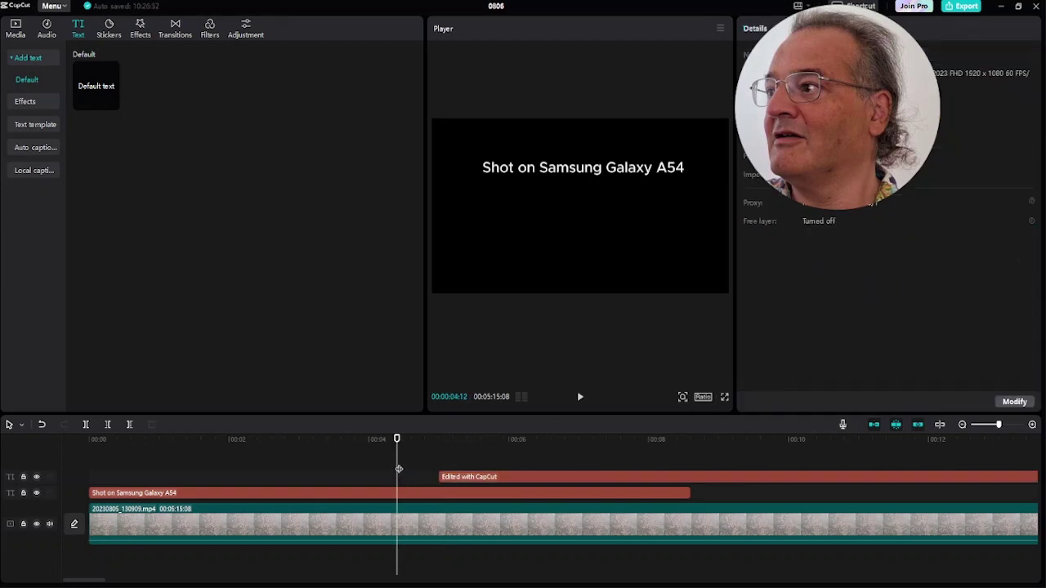
{"action": "left_click", "coordinate": [382, 445]}
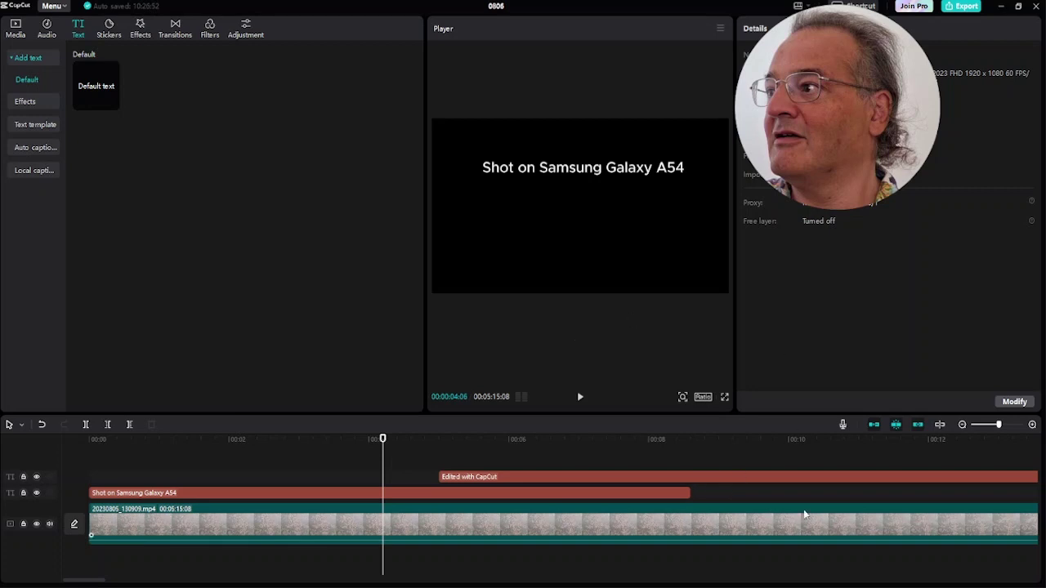
{"action": "left_click", "coordinate": [508, 448]}
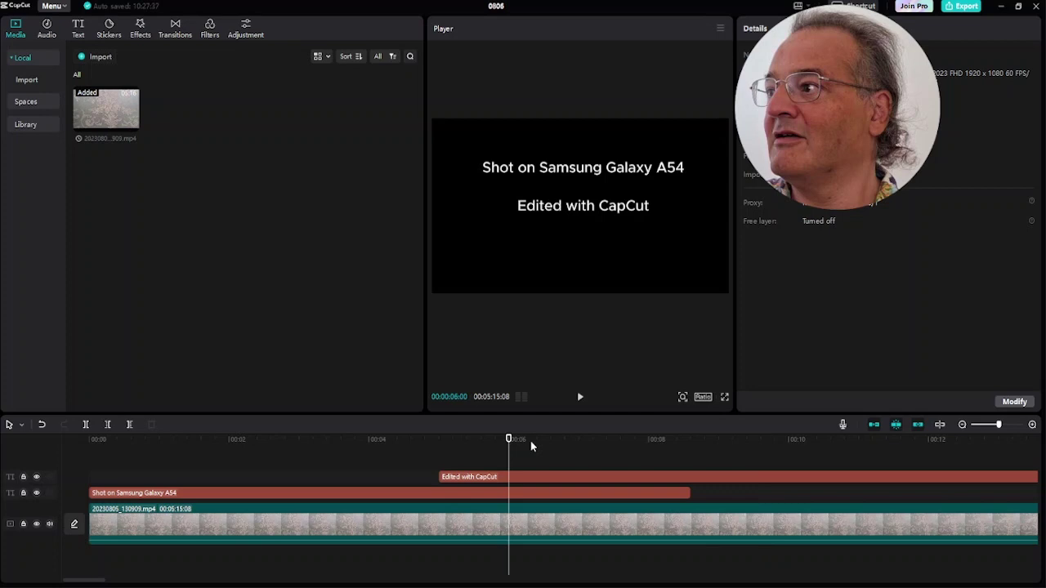
{"action": "key", "text": "Home"}
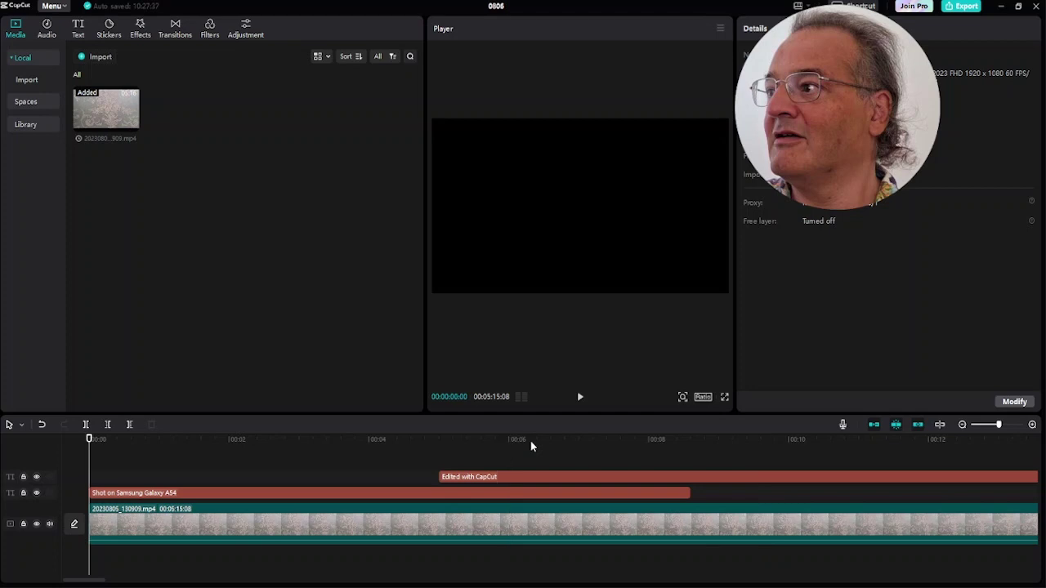
{"action": "key", "text": "space"}
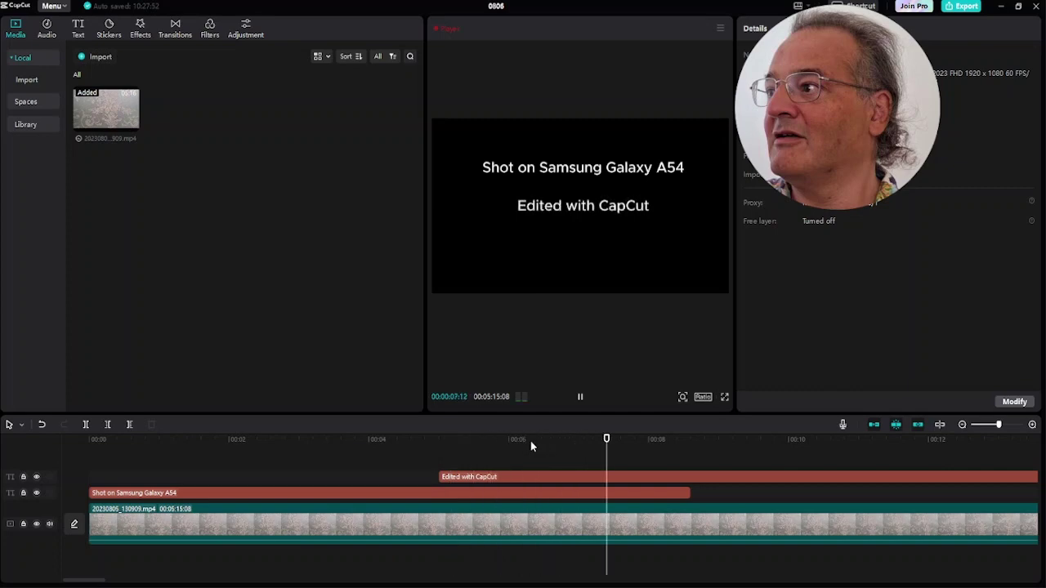
{"action": "key", "text": "space"}
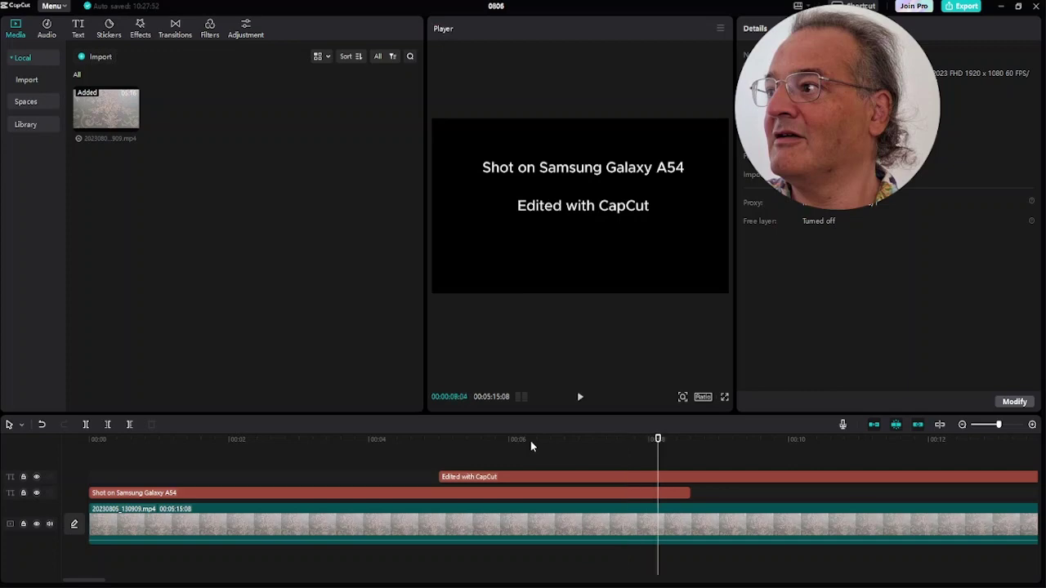
Trim the ends of both text clips together to 00:00:08:00.
{"action": "left_click", "coordinate": [687, 474]}
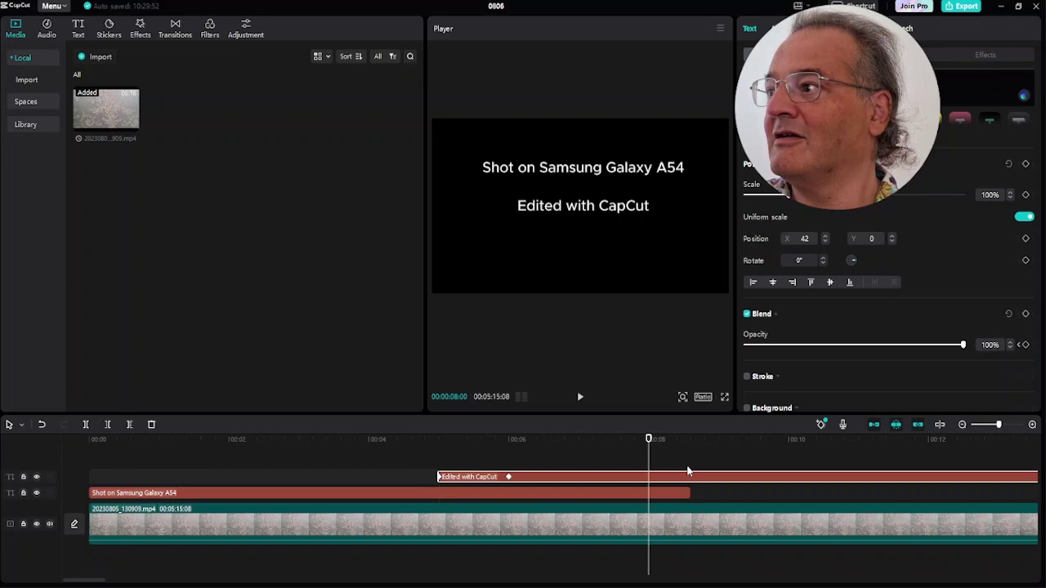
{"action": "key", "text": "w"}
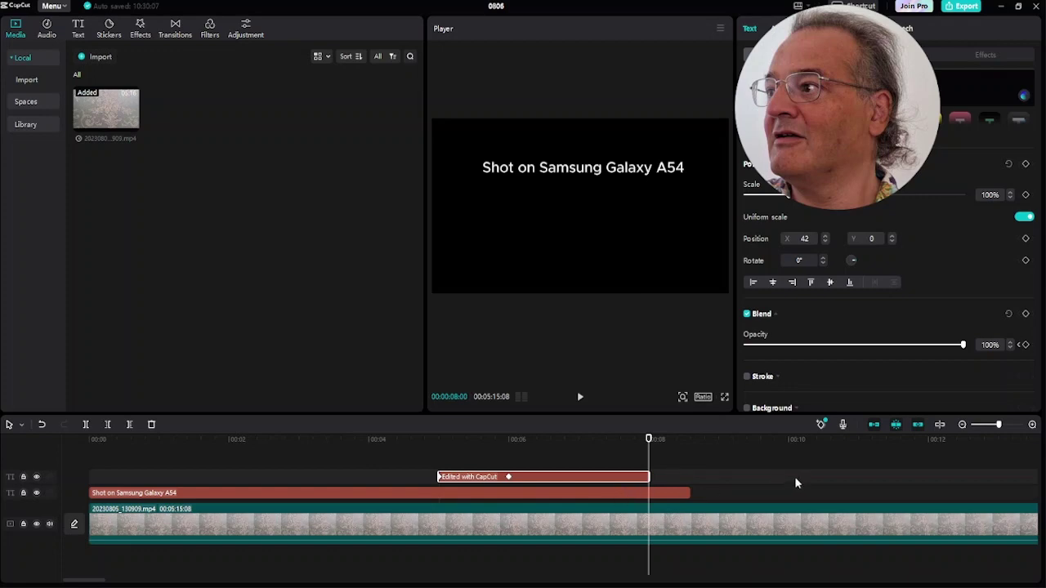
{"action": "key", "text": "ctrl+z"}
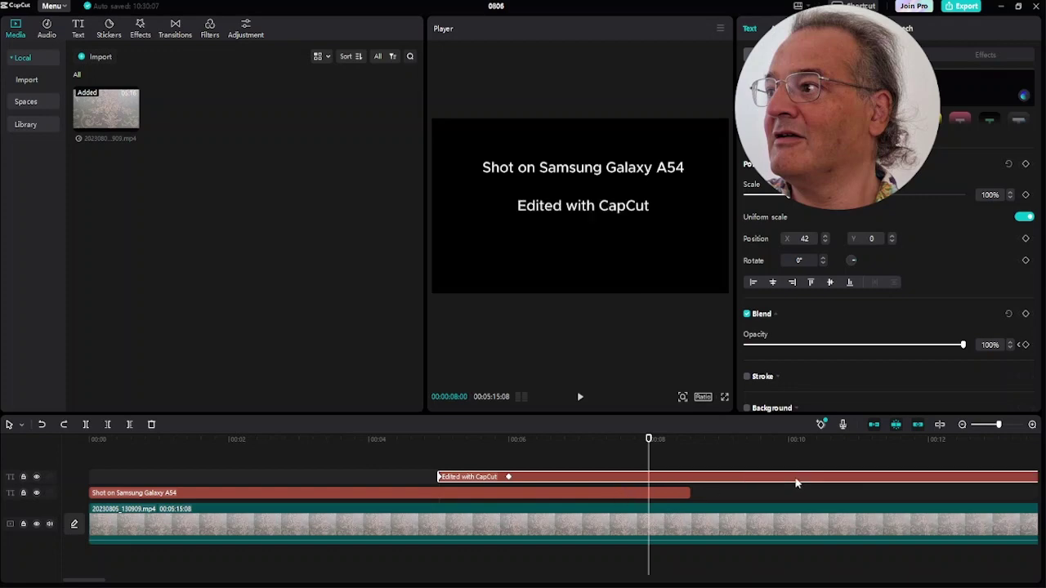
{"action": "left_click", "coordinate": [594, 493]}
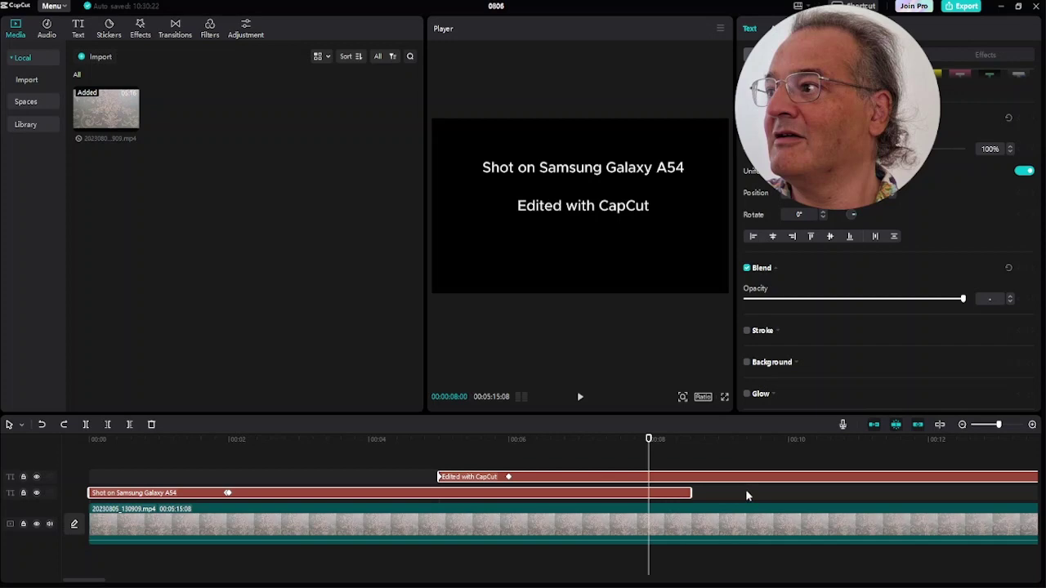
{"action": "key", "text": "w"}
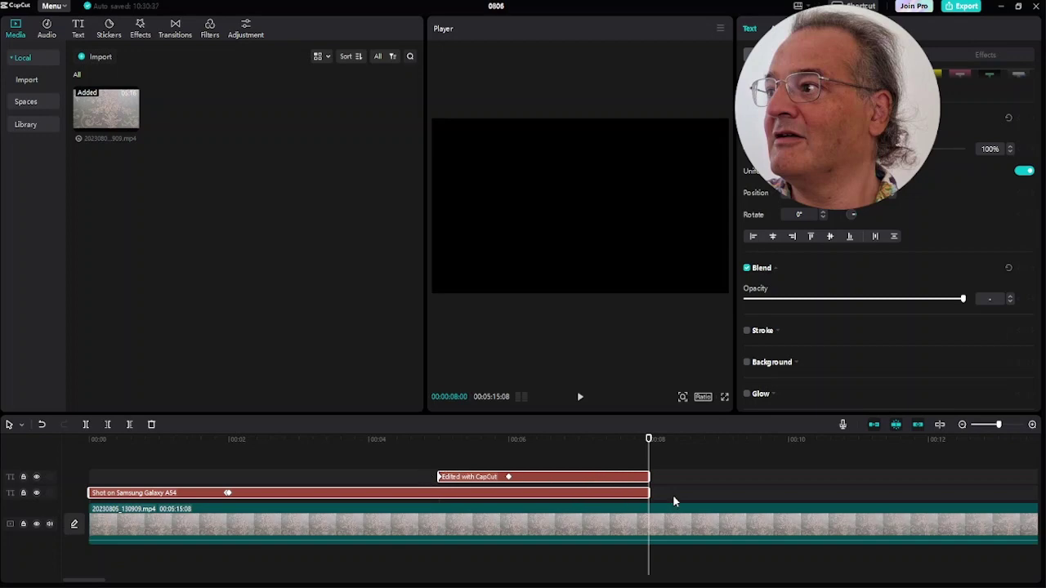
Fade out the "Edited with CapCut" text with opacity keyframes of 0% at 00:00:07:29 and 100% at 00:00:06:29.
{"action": "key", "text": "Left"}
{"action": "left_click_drag", "start_coordinate": [962, 344], "coordinate": [652, 337]}
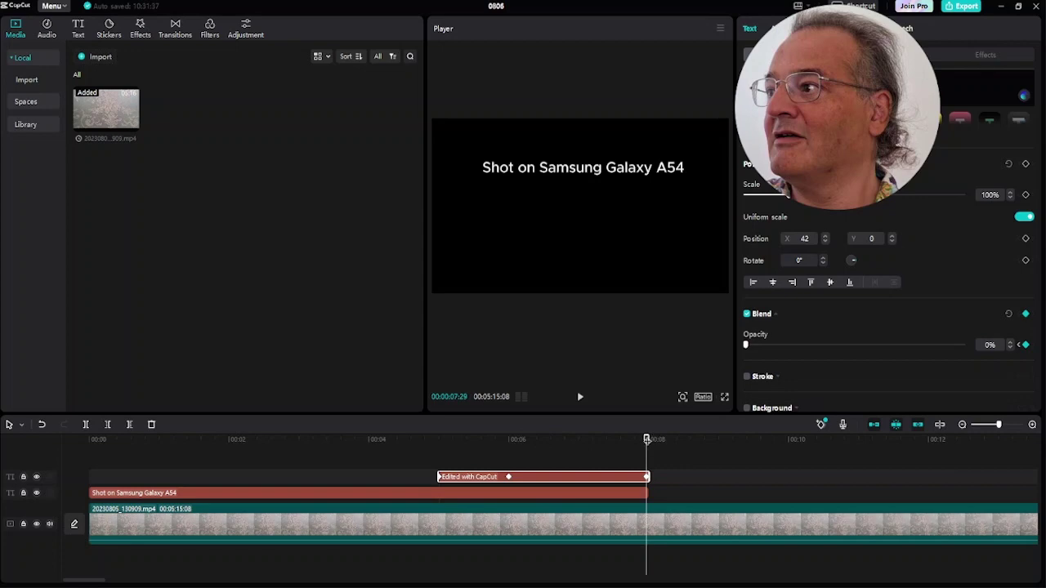
{"action": "left_click_drag", "start_coordinate": [647, 439], "coordinate": [576, 438]}
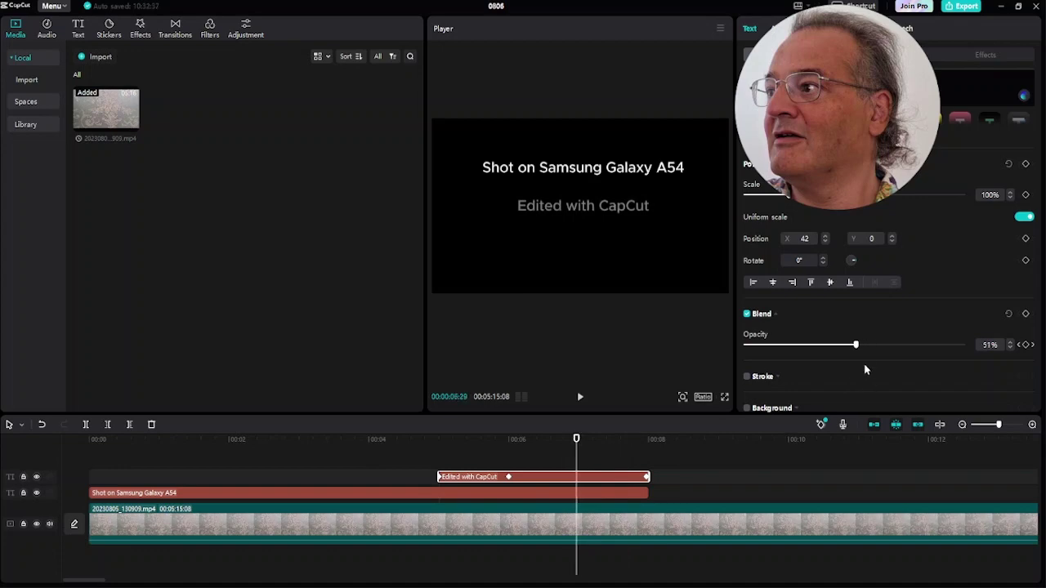
{"action": "left_click_drag", "start_coordinate": [857, 346], "coordinate": [976, 345]}
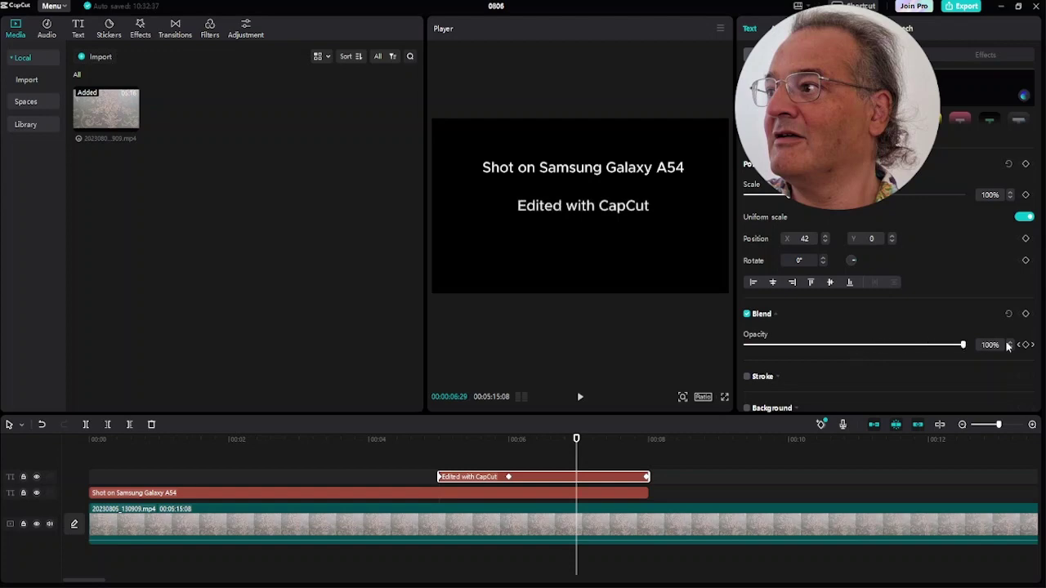
{"action": "left_click", "coordinate": [1023, 345]}
Fade out the "Shot on Samsung Galaxy A54" text with opacity keyframes of 100% at 00:00:06:29 and 0% at 00:00:07:29.
{"action": "left_click", "coordinate": [545, 493]}
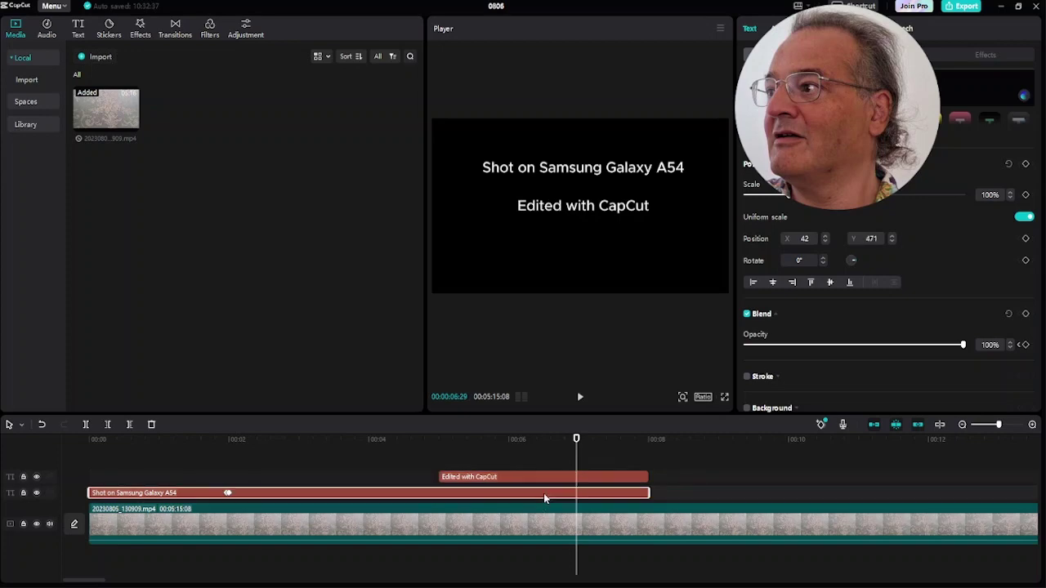
{"action": "left_click", "coordinate": [1025, 344]}
{"action": "left_click", "coordinate": [593, 482]}
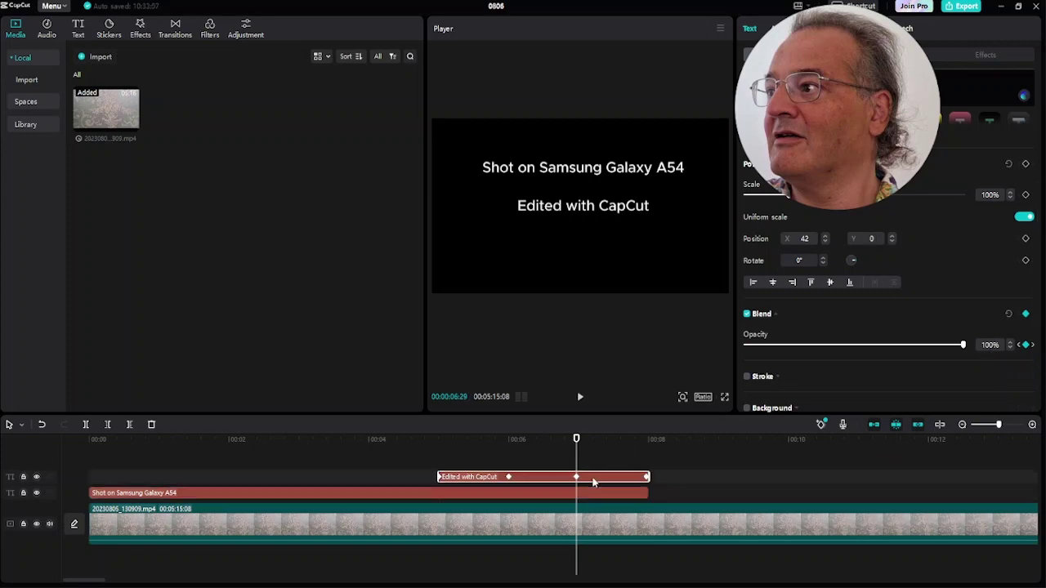
{"action": "left_click", "coordinate": [1033, 344]}
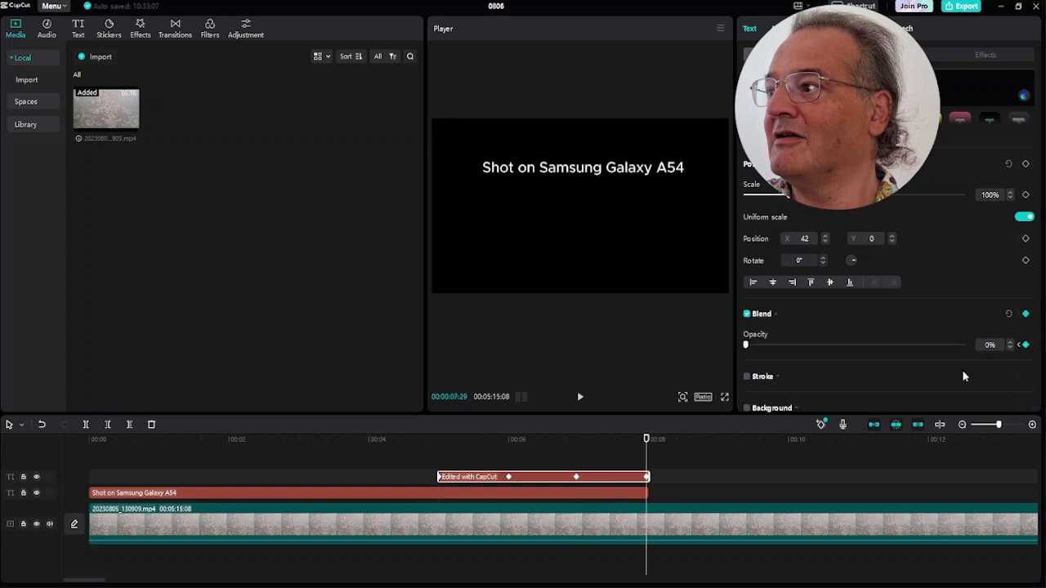
{"action": "left_click", "coordinate": [585, 495]}
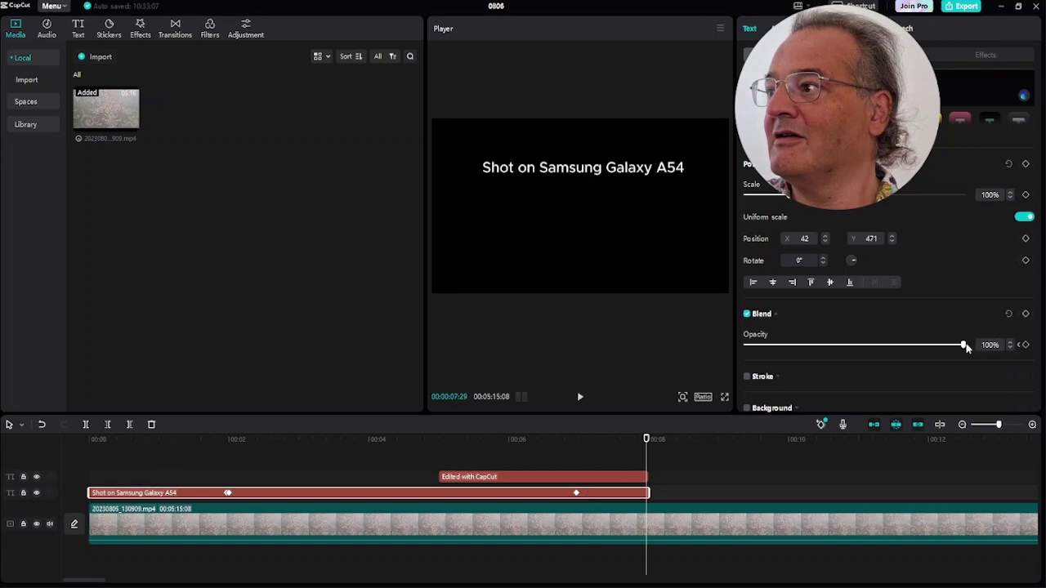
{"action": "left_click_drag", "start_coordinate": [964, 346], "coordinate": [738, 346]}
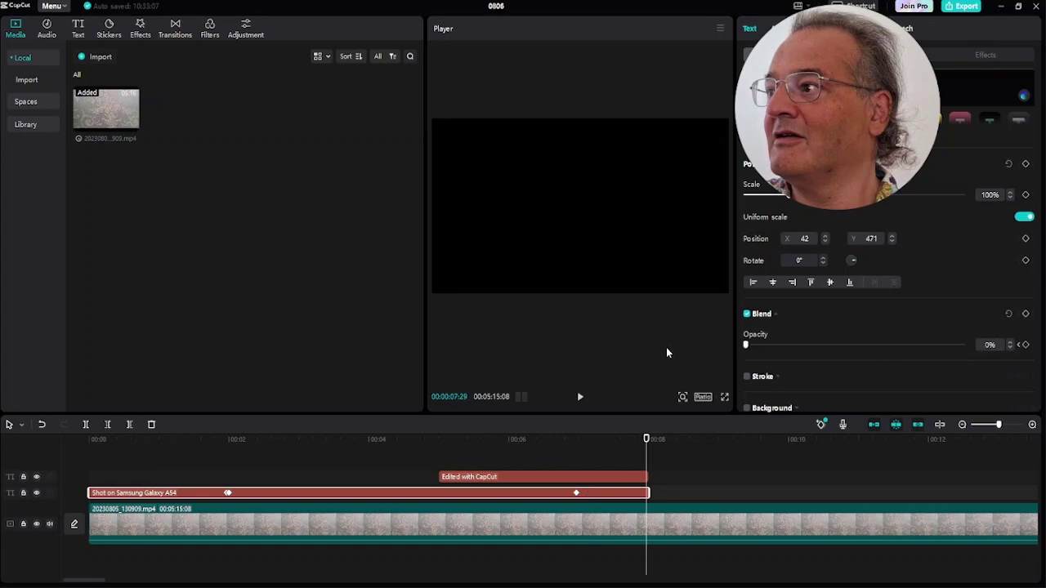
Deselect the text clip and play the title sequence from the start to just past 00:00:09:00.
{"action": "left_click", "coordinate": [753, 441]}
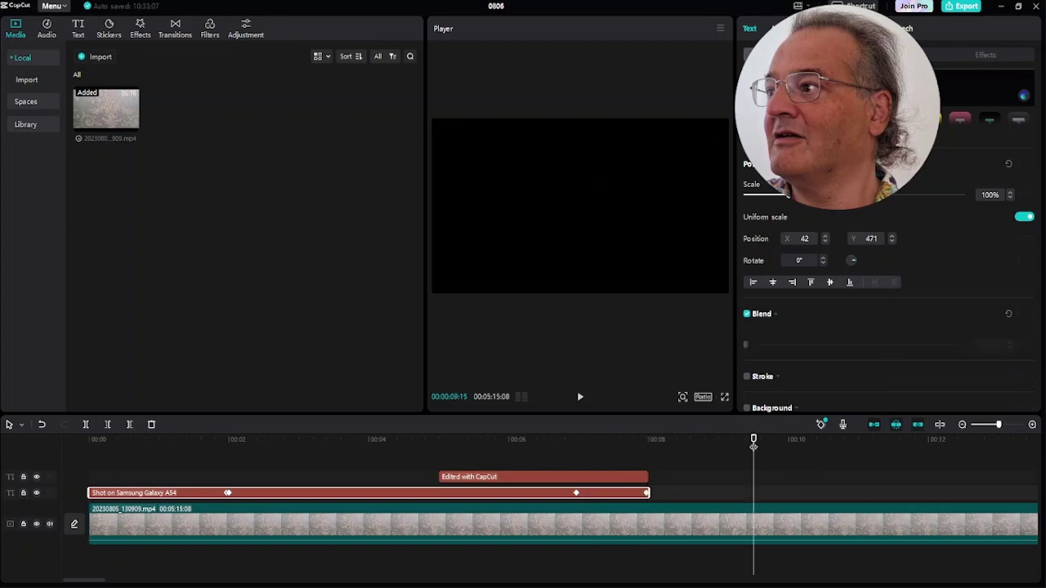
{"action": "left_click", "coordinate": [802, 441]}
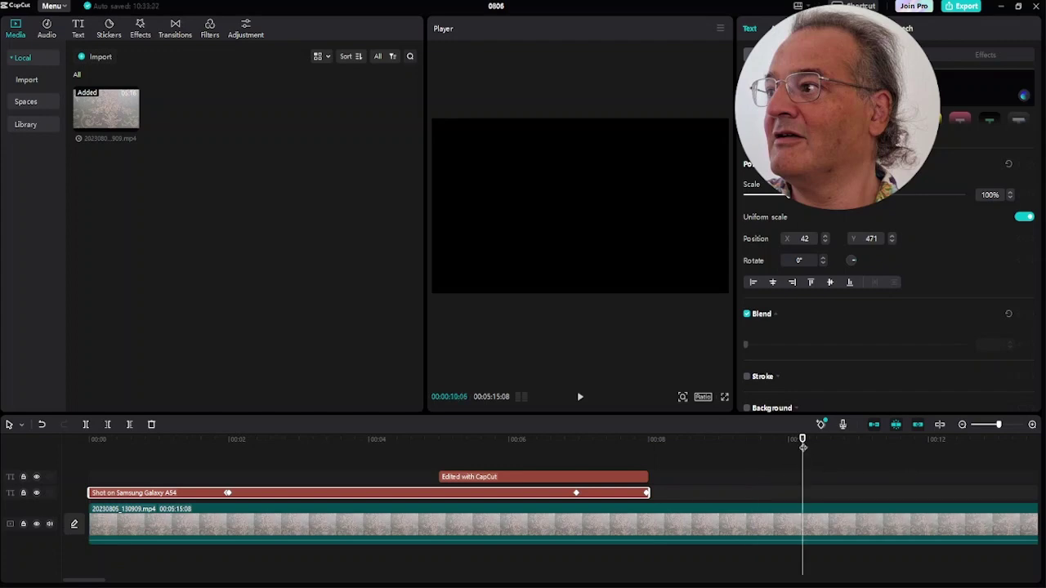
{"action": "left_click", "coordinate": [855, 469]}
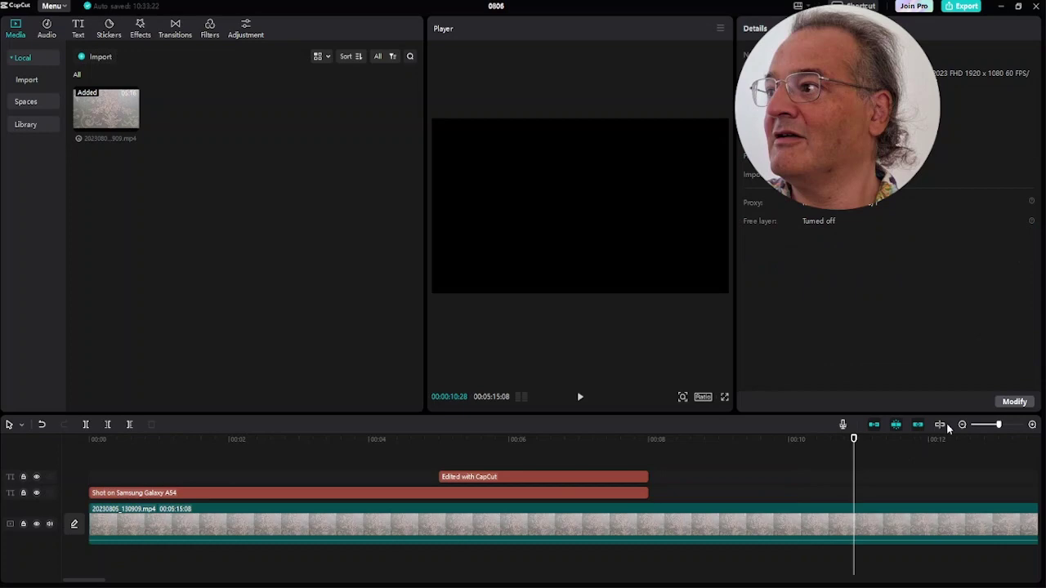
{"action": "key", "text": "Home"}
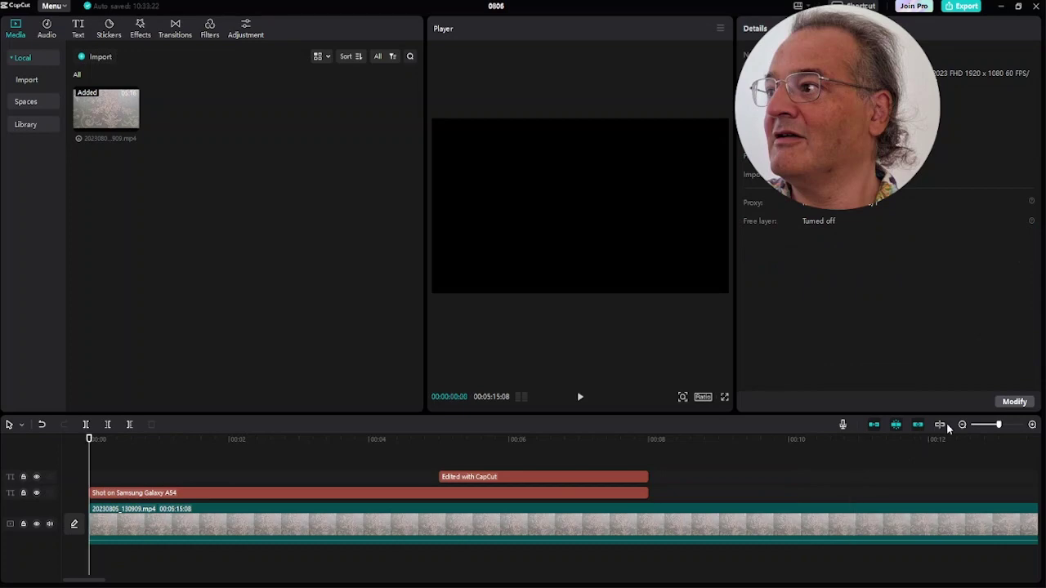
{"action": "key", "text": "space"}
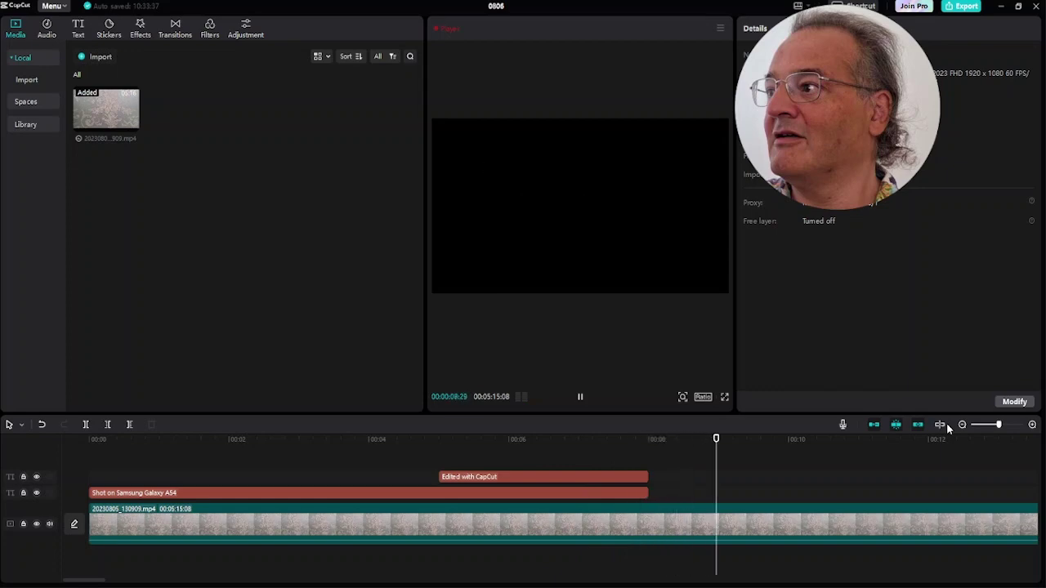
{"action": "key", "text": "space"}
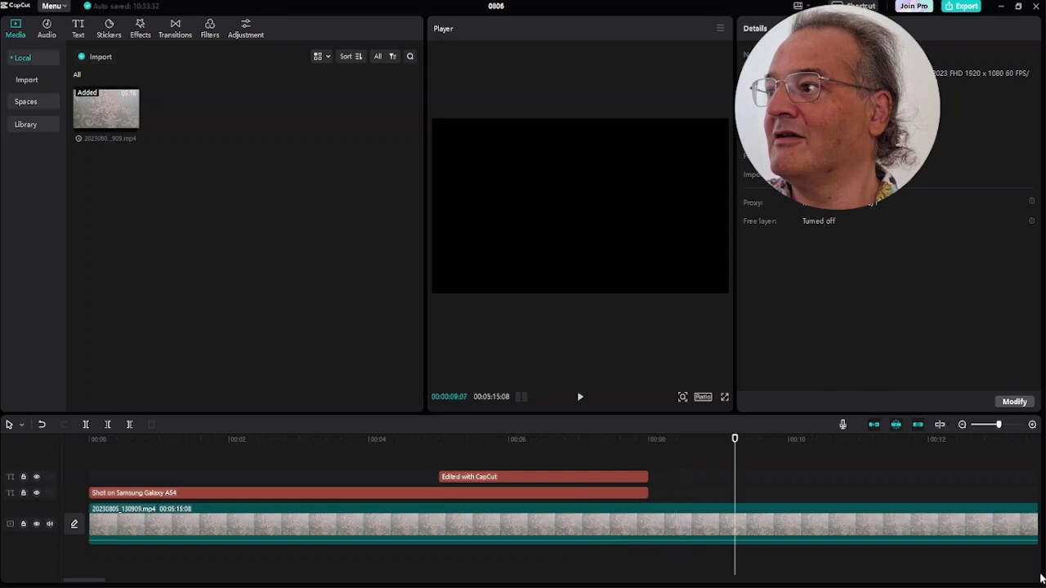
Raise the main video clip's opacity to 100%.
{"action": "left_click", "coordinate": [670, 442]}
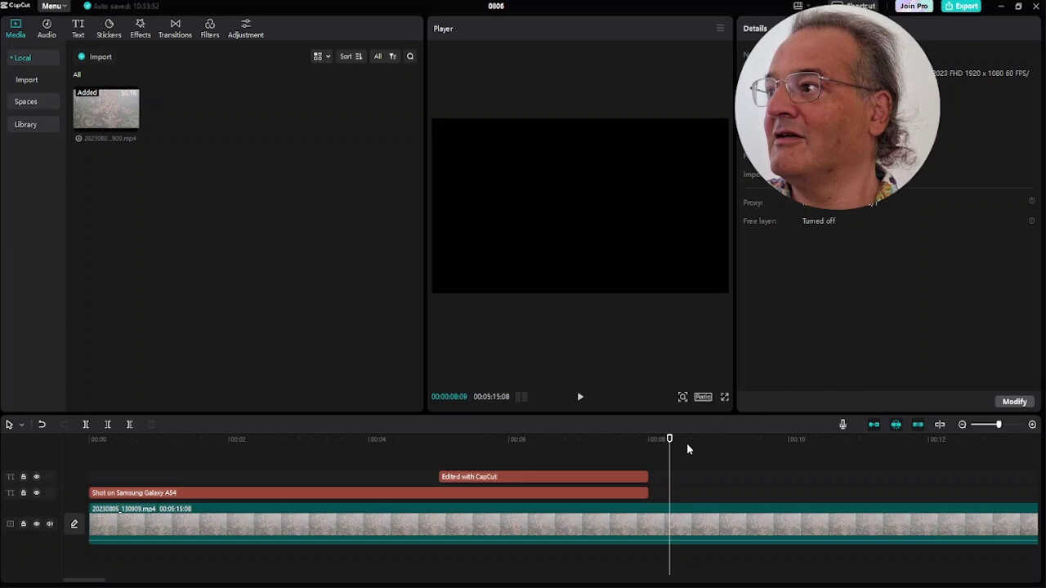
{"action": "left_click", "coordinate": [525, 523]}
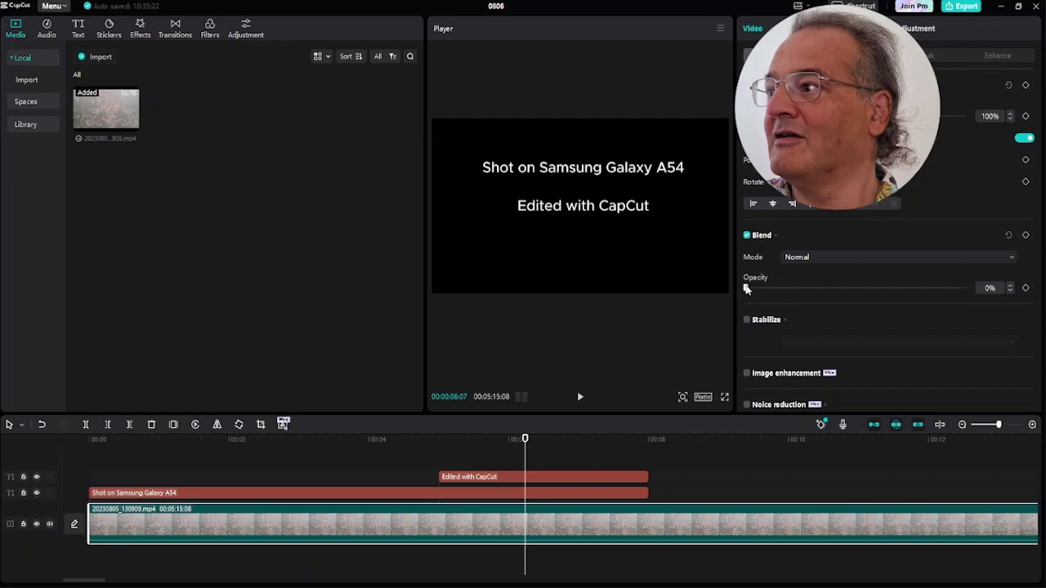
{"action": "left_click_drag", "start_coordinate": [746, 288], "coordinate": [962, 288]}
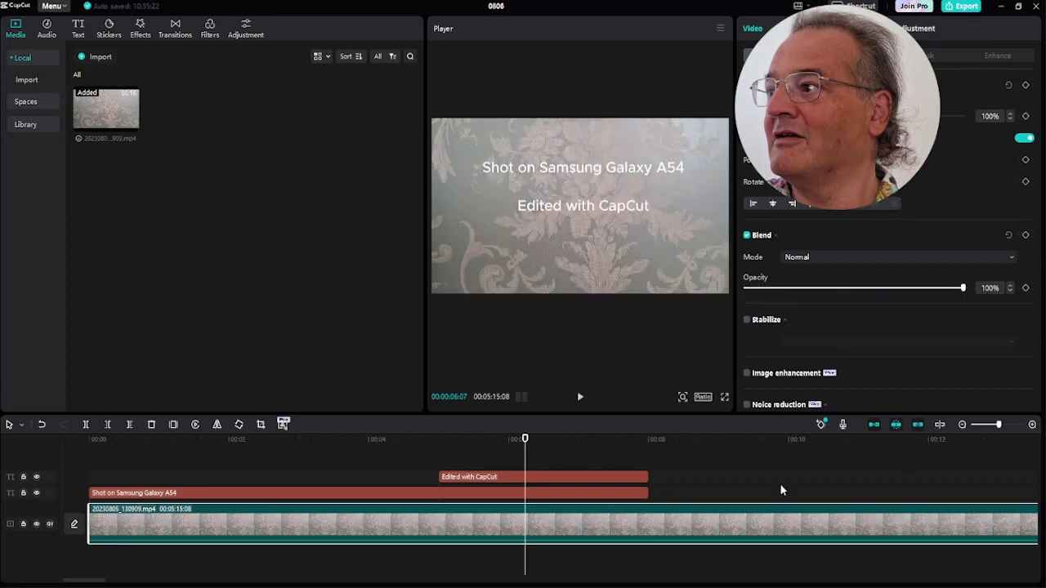
Trim the end of the main video clip to 00:00:10:00 and set the shortened clip's opacity to 0%.
{"action": "left_click", "coordinate": [652, 440]}
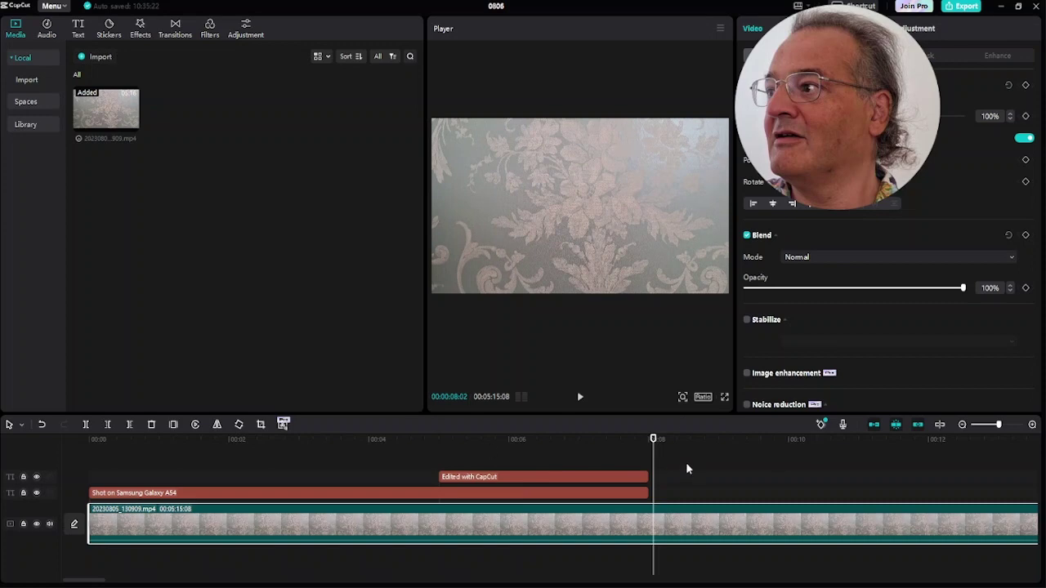
{"action": "left_click", "coordinate": [789, 440]}
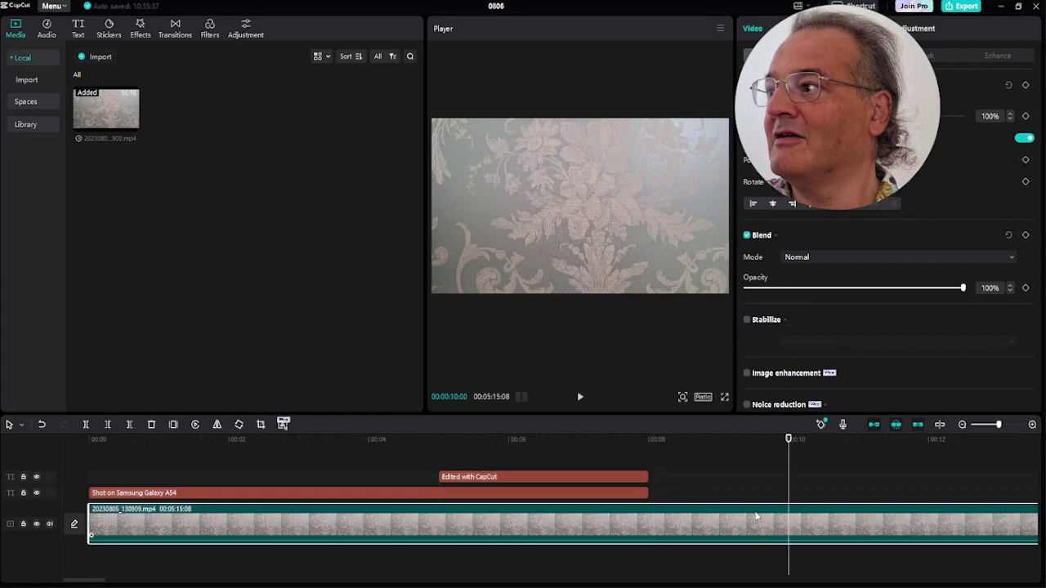
{"action": "key", "text": "w"}
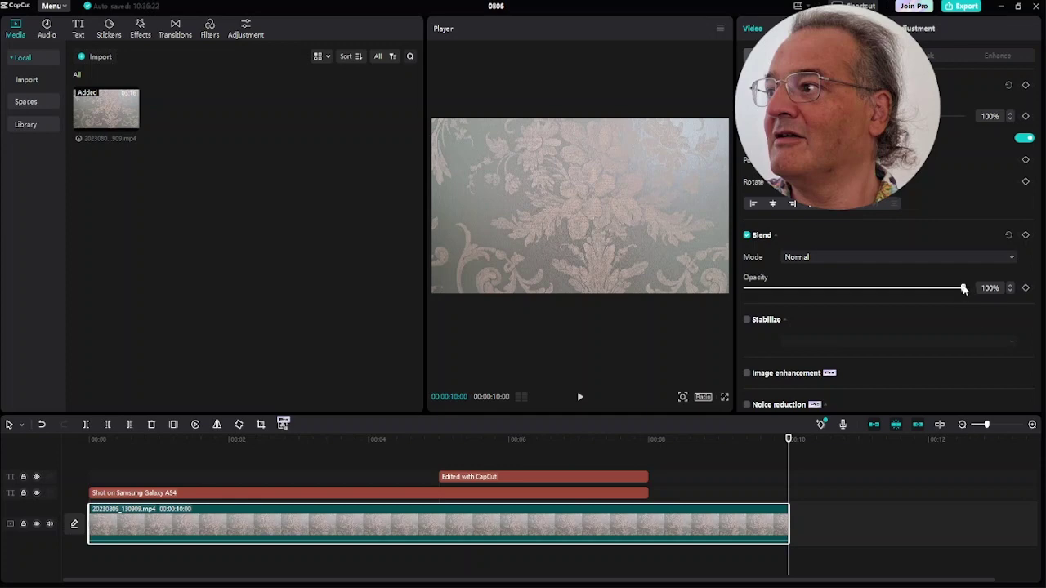
{"action": "left_click_drag", "start_coordinate": [963, 288], "coordinate": [539, 295]}
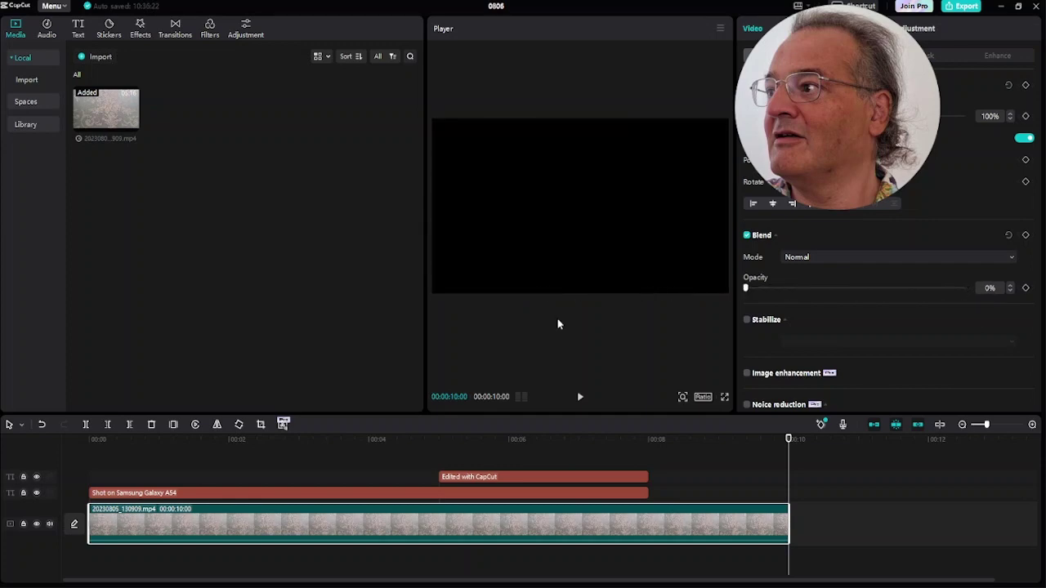
Append a second copy of 20230805_130909.mp4 to the main track, directly after the hidden clip at 00:00:10:00.
{"action": "left_click", "coordinate": [103, 106]}
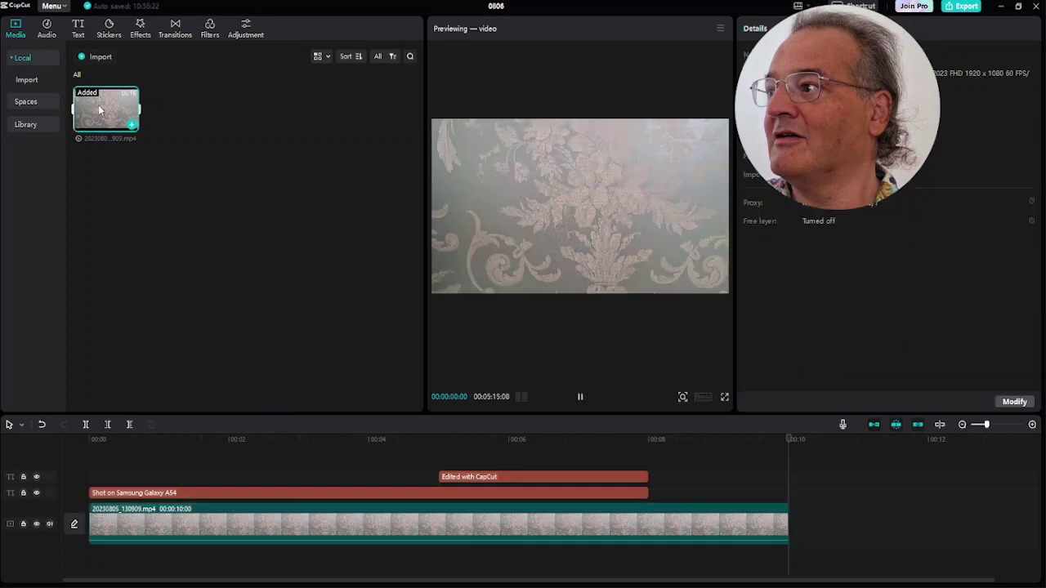
{"action": "left_click", "coordinate": [997, 546]}
{"action": "left_click_drag", "start_coordinate": [996, 542], "coordinate": [728, 519]}
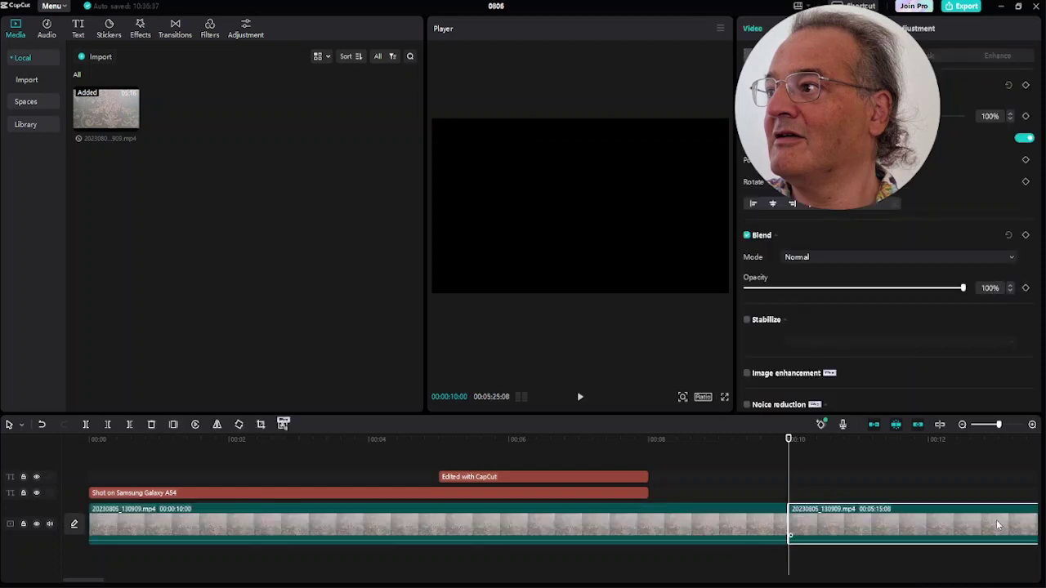
Play the title's fade-out and the change to the visible second clip several times, stopping just before 00:00:11:00.
{"action": "left_click", "coordinate": [413, 440]}
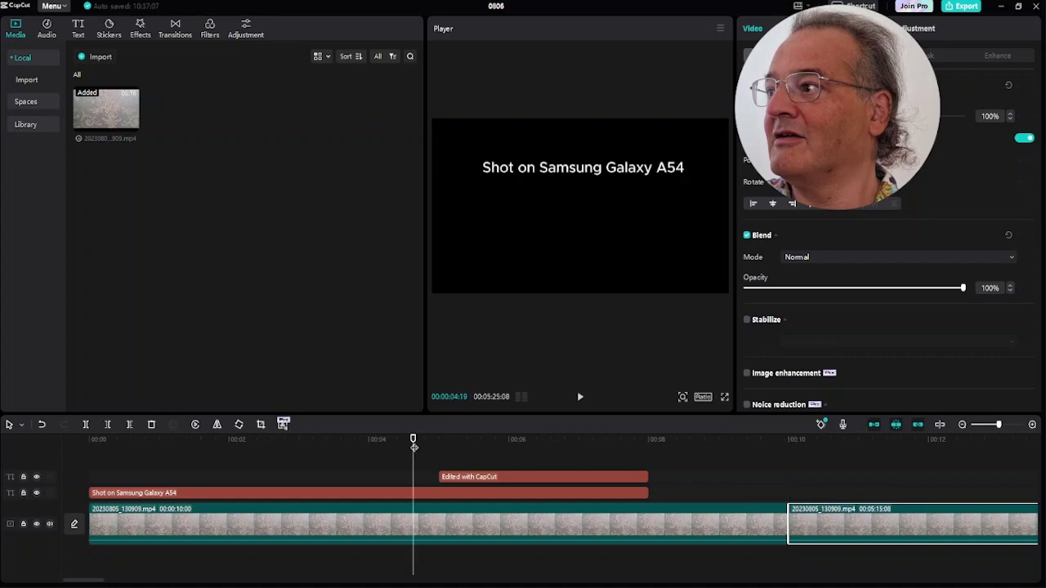
{"action": "left_click", "coordinate": [390, 440]}
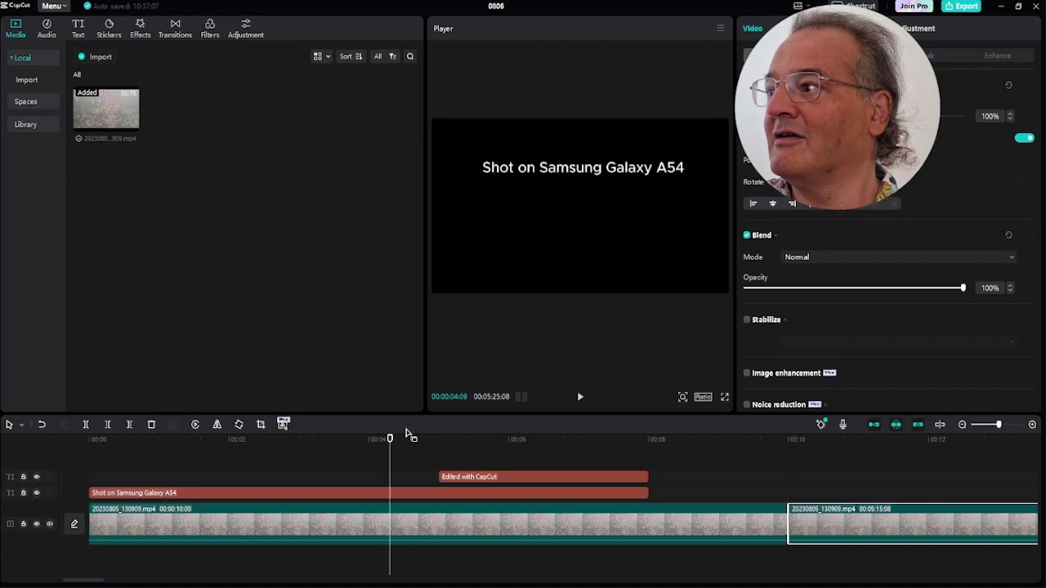
{"action": "key", "text": "space"}
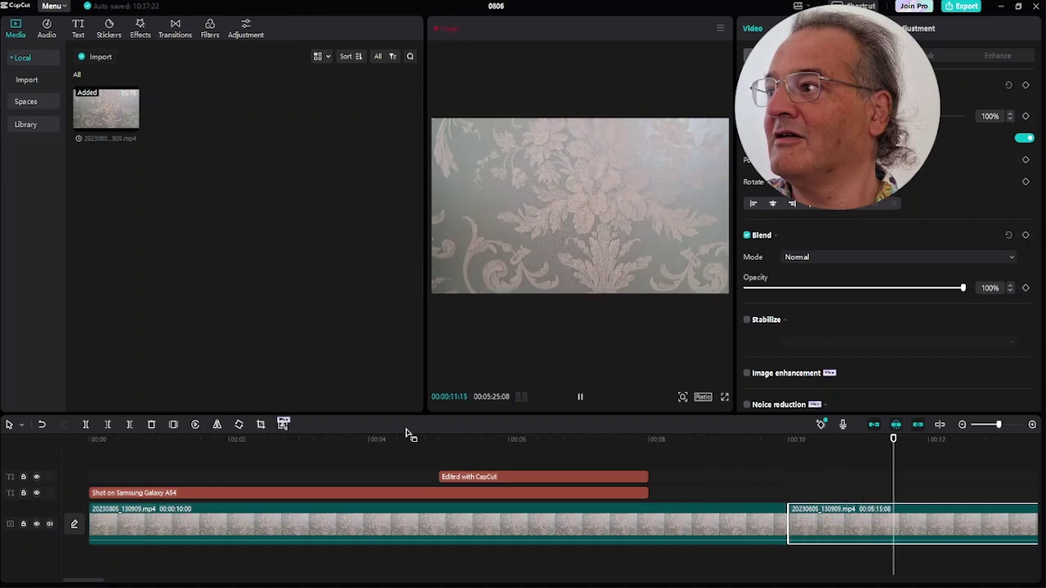
{"action": "left_click", "coordinate": [618, 439]}
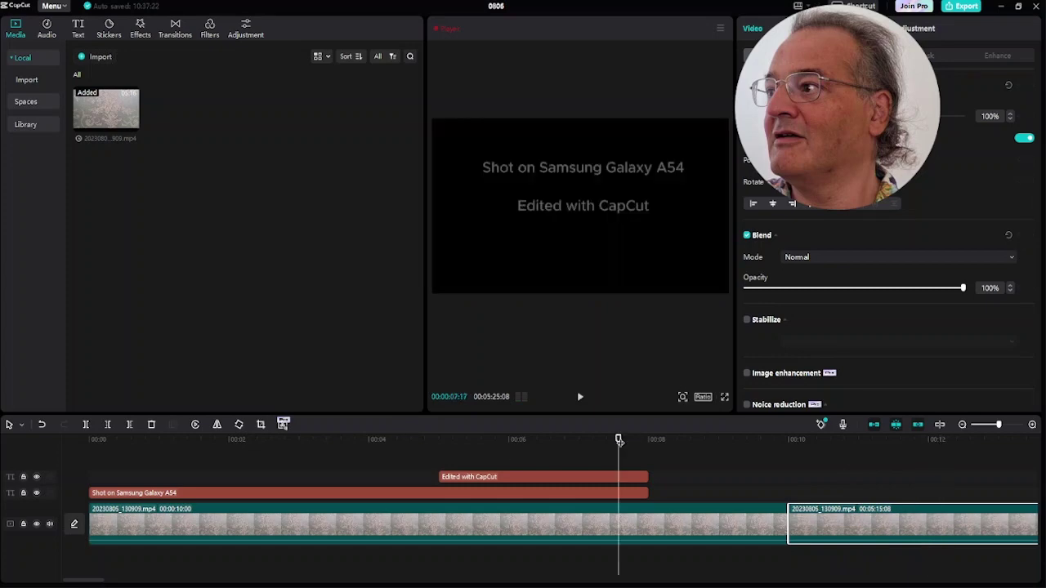
{"action": "key", "text": "space"}
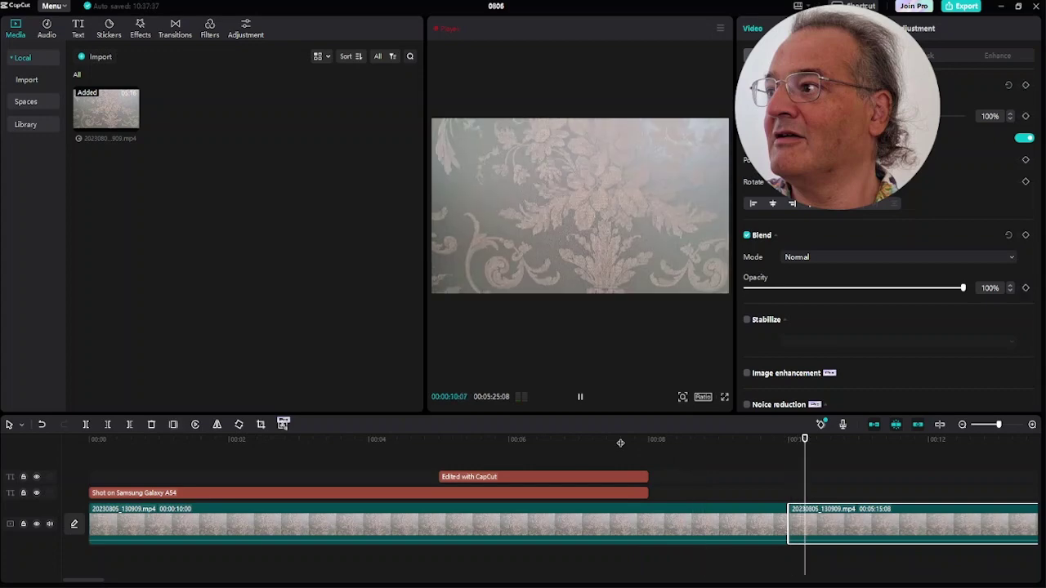
{"action": "key", "text": "space"}
{"action": "left_click", "coordinate": [604, 440]}
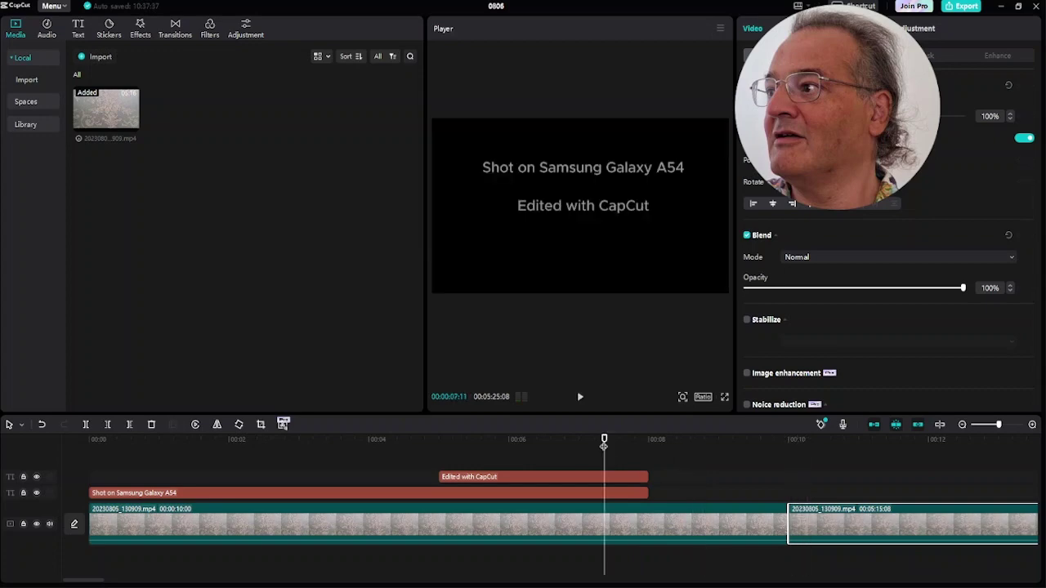
{"action": "key", "text": "space"}
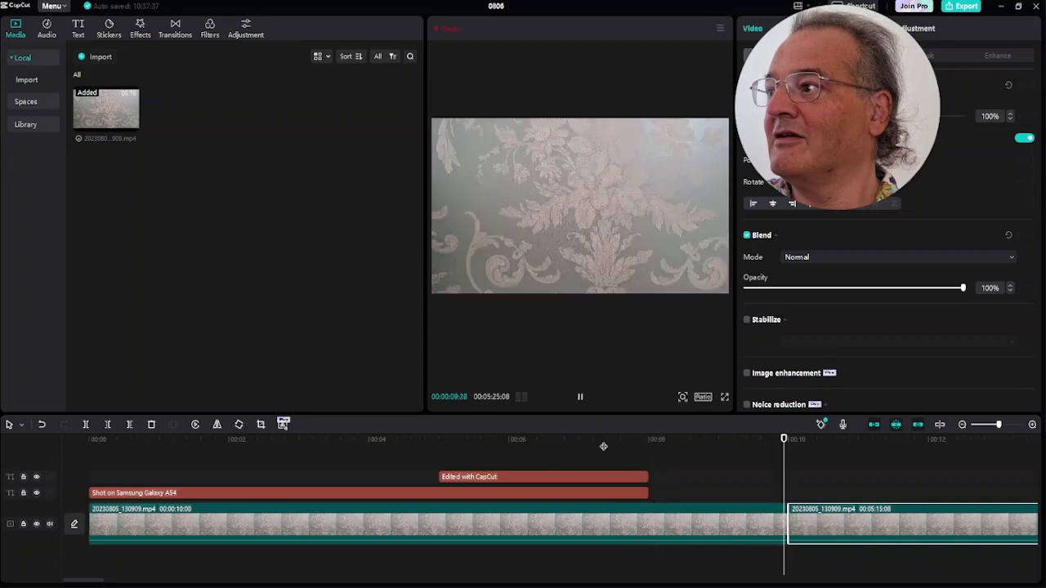
{"action": "key", "text": "space"}
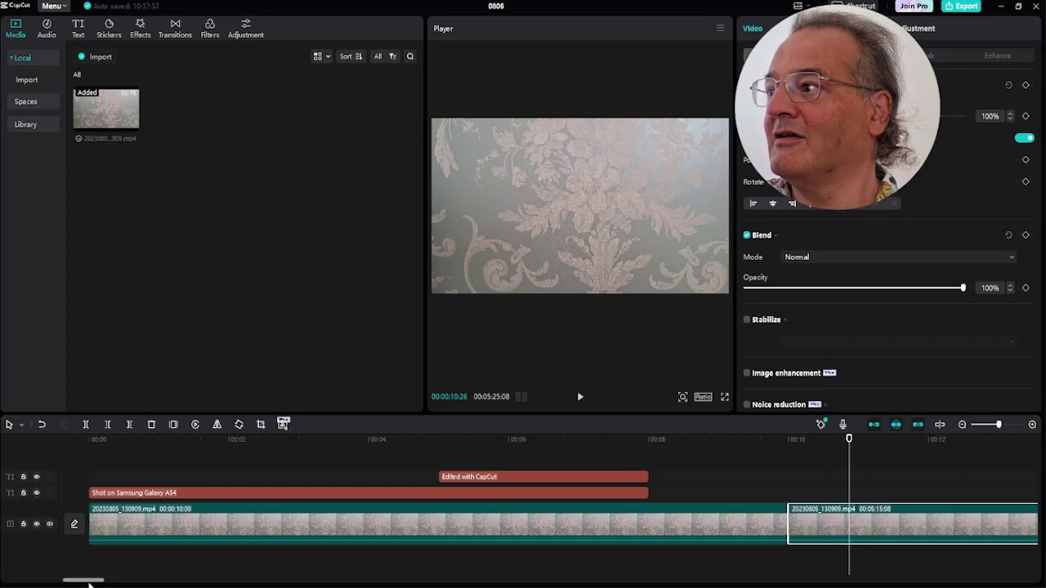
Zoom out the timeline and scrub through the second clip to 00:00:46:06, where the figurines and the dog are all in frame.
{"action": "left_click_drag", "start_coordinate": [87, 582], "coordinate": [93, 581]}
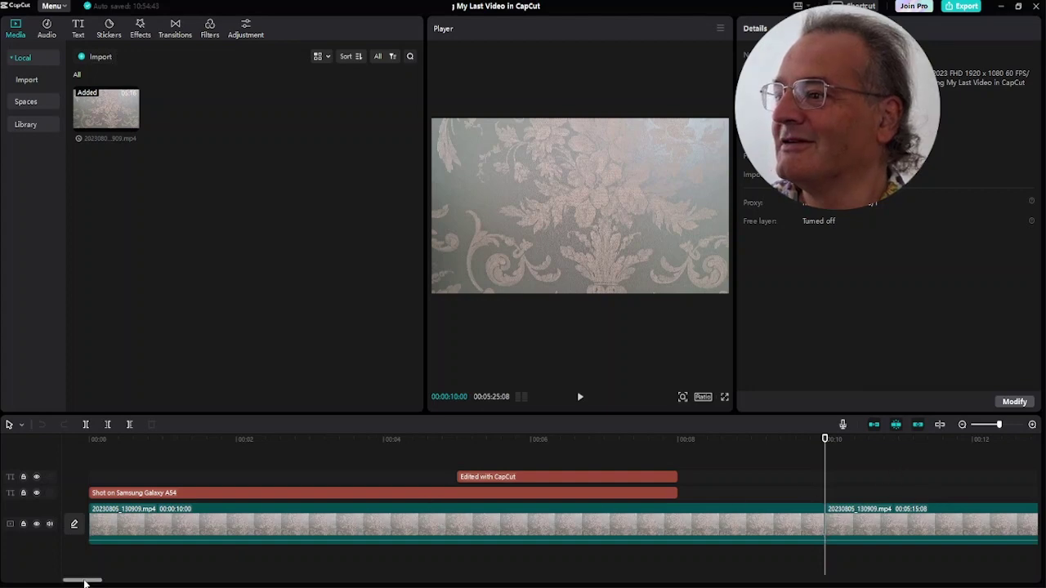
{"action": "left_click_drag", "start_coordinate": [85, 582], "coordinate": [96, 583]}
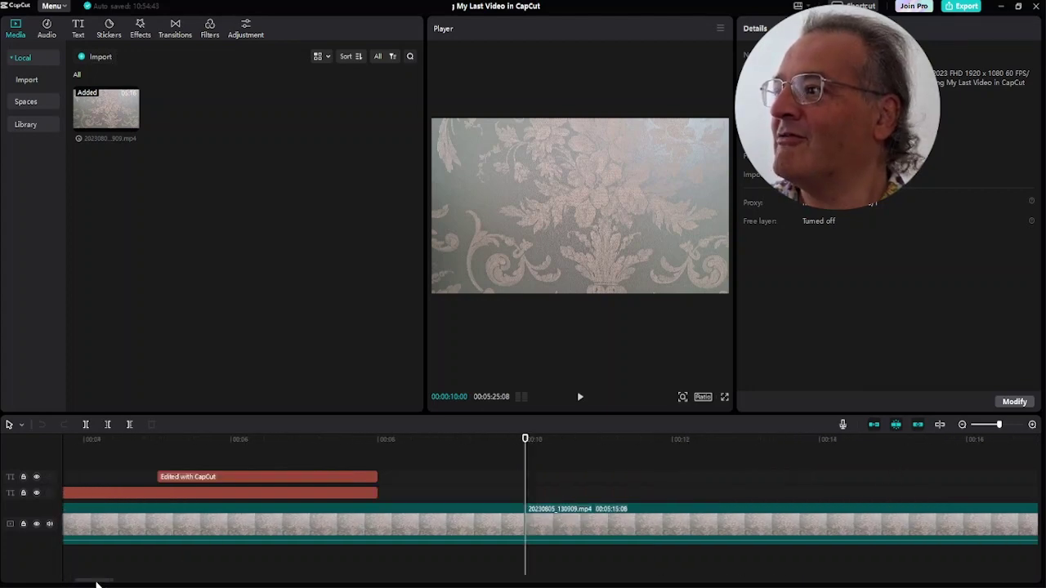
{"action": "scroll", "coordinate": [95, 584], "scroll_direction": "down", "scroll_amount": 5}
{"action": "scroll", "coordinate": [95, 583], "scroll_direction": "up", "scroll_amount": 2}
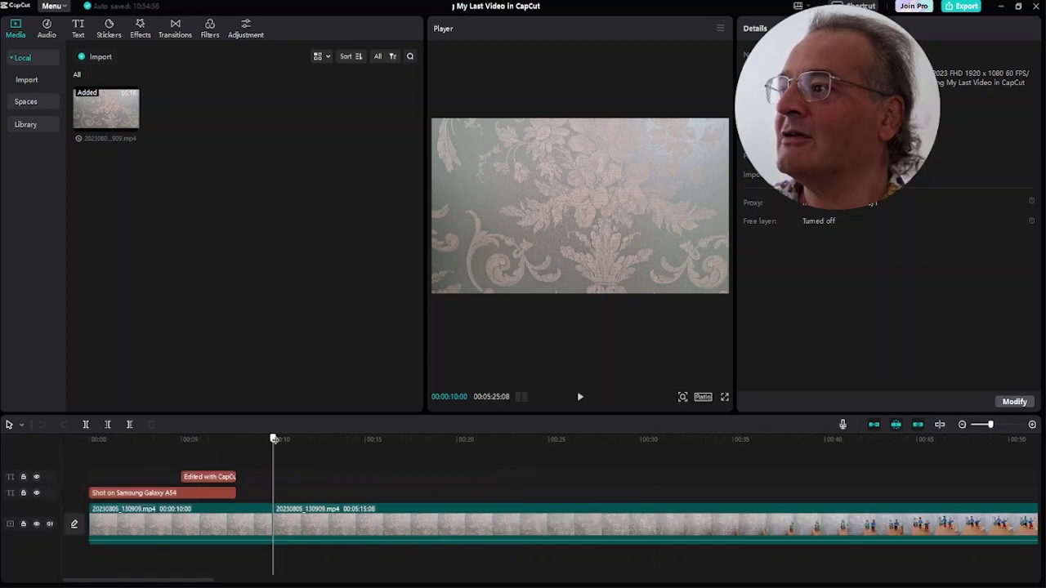
{"action": "left_click", "coordinate": [304, 438]}
{"action": "left_click_drag", "start_coordinate": [304, 439], "coordinate": [423, 438]}
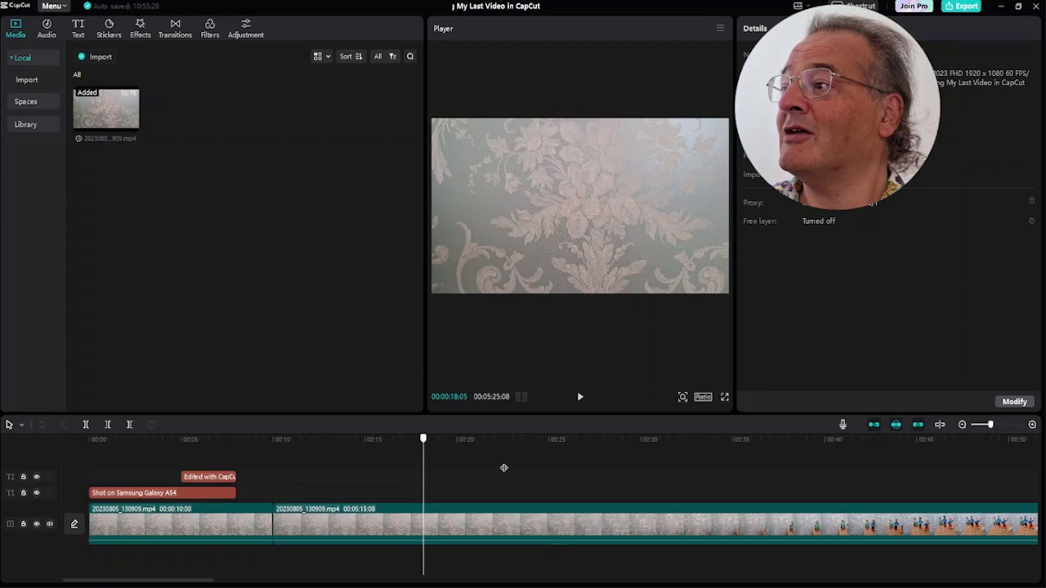
{"action": "left_click", "coordinate": [562, 467]}
{"action": "left_click", "coordinate": [623, 462]}
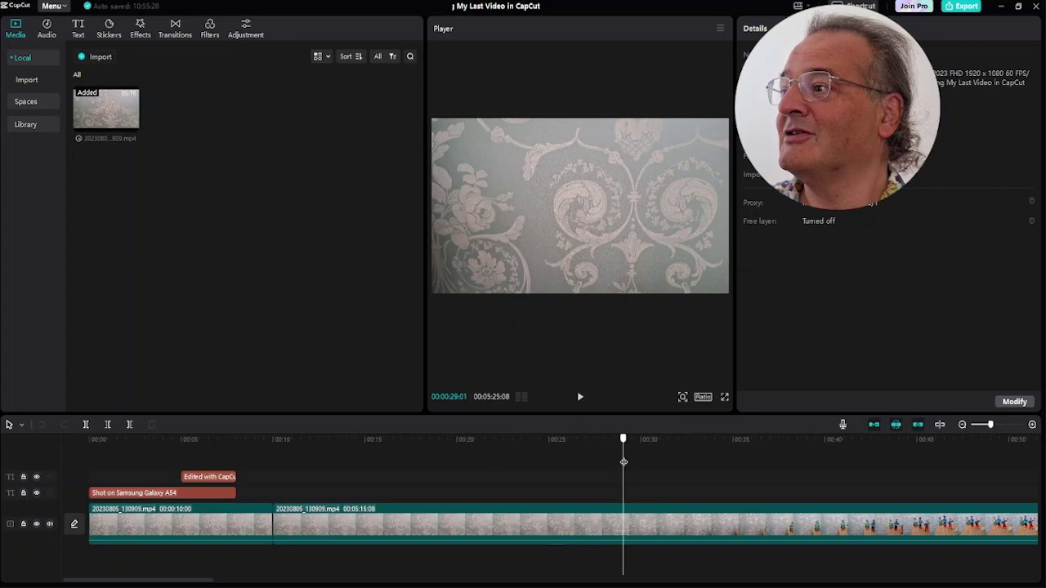
{"action": "left_click_drag", "start_coordinate": [624, 462], "coordinate": [754, 469]}
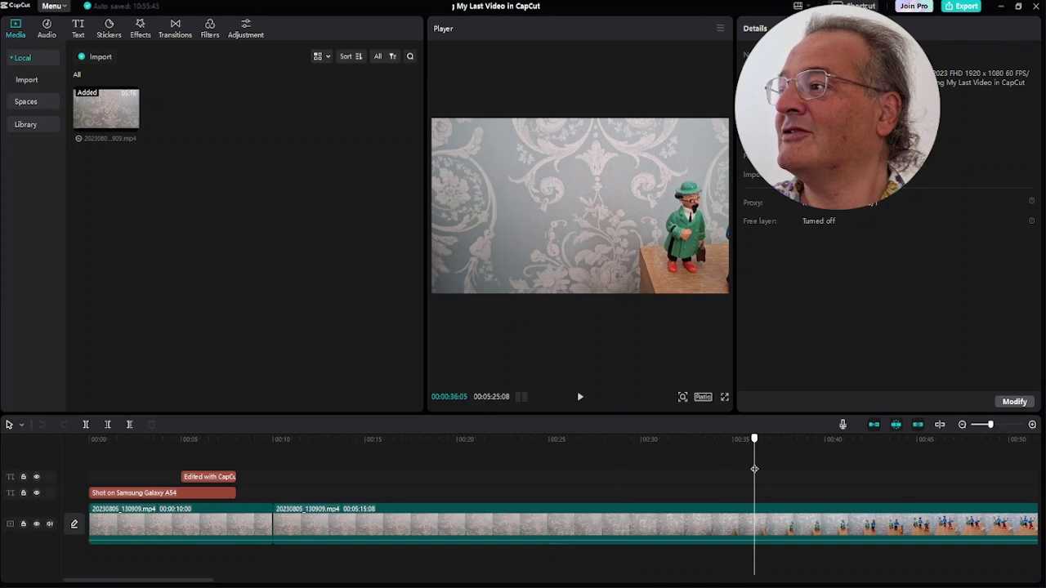
{"action": "left_click_drag", "start_coordinate": [754, 469], "coordinate": [839, 475]}
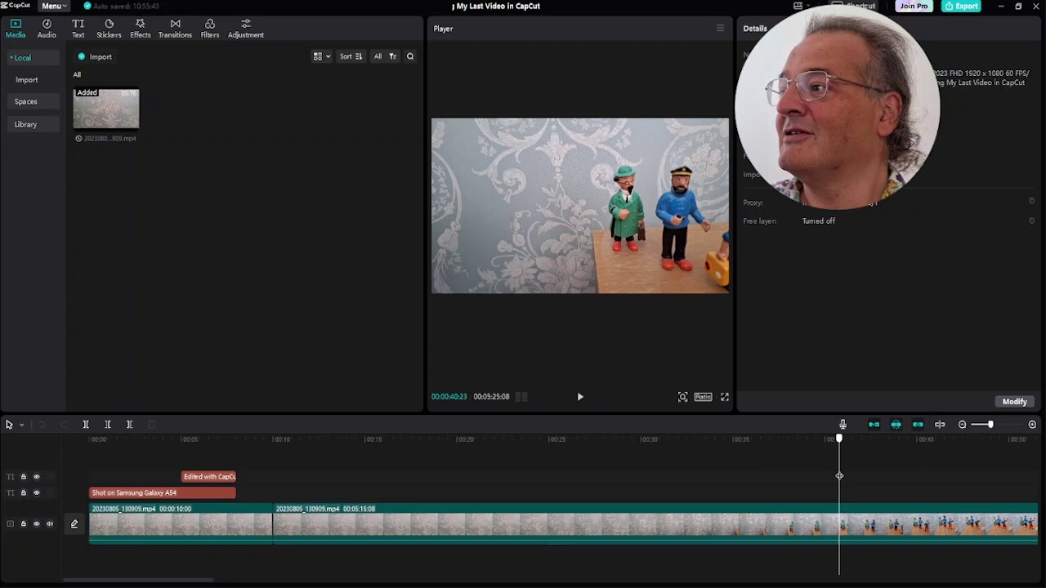
{"action": "left_click_drag", "start_coordinate": [839, 476], "coordinate": [938, 478]}
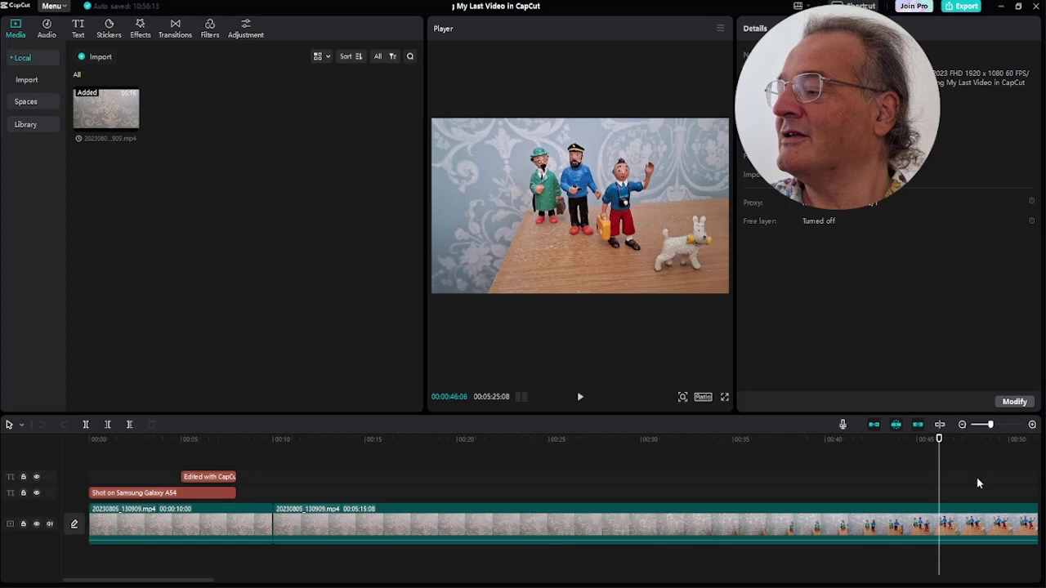
Add a default text clip above the second video clip at about 00:00:46:06 and select it with the playhead at 00:00:47:23.
{"action": "left_click", "coordinate": [77, 26]}
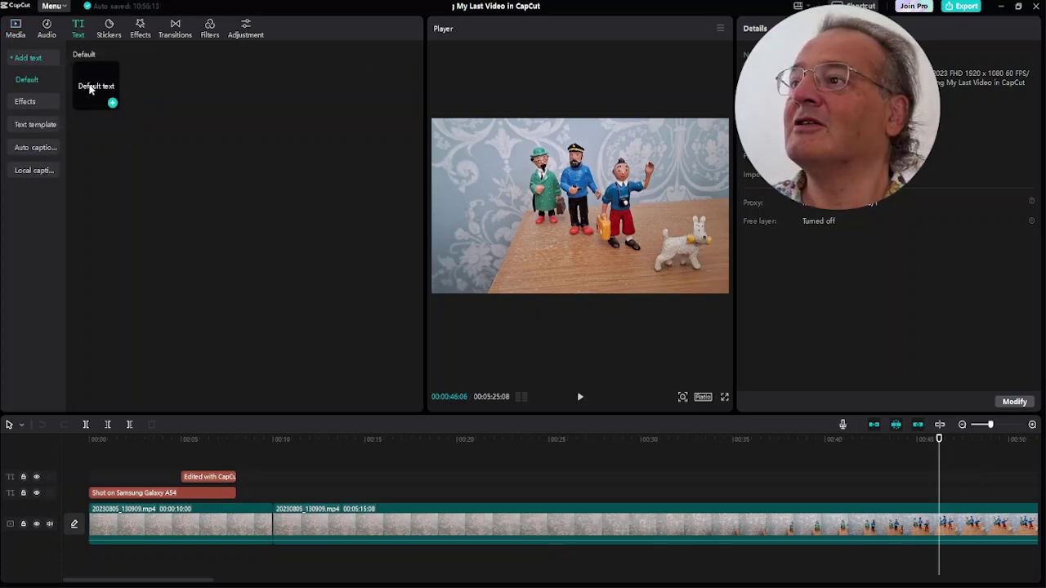
{"action": "left_click_drag", "start_coordinate": [91, 90], "coordinate": [945, 499]}
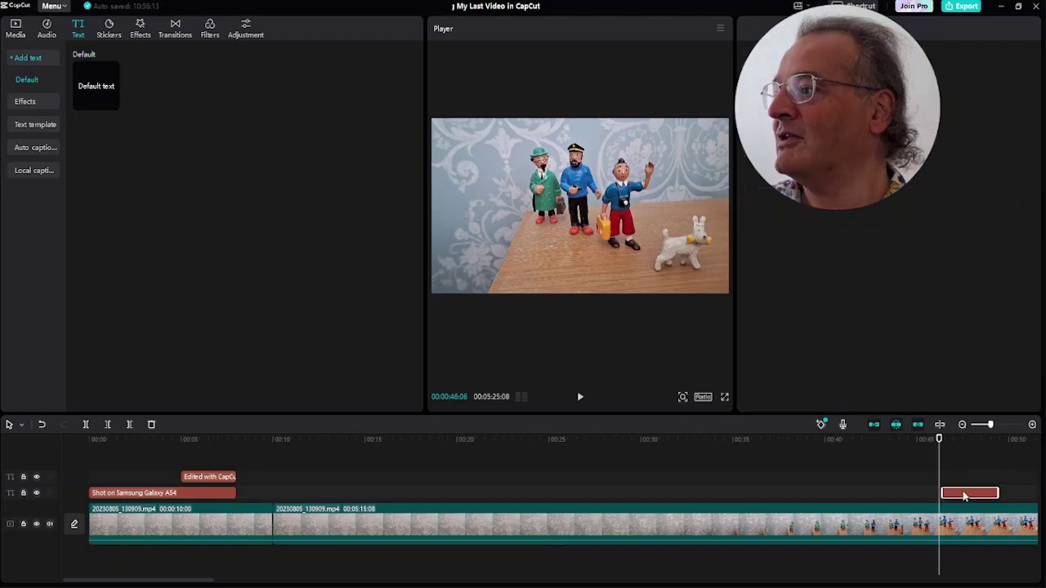
{"action": "left_click", "coordinate": [967, 445]}
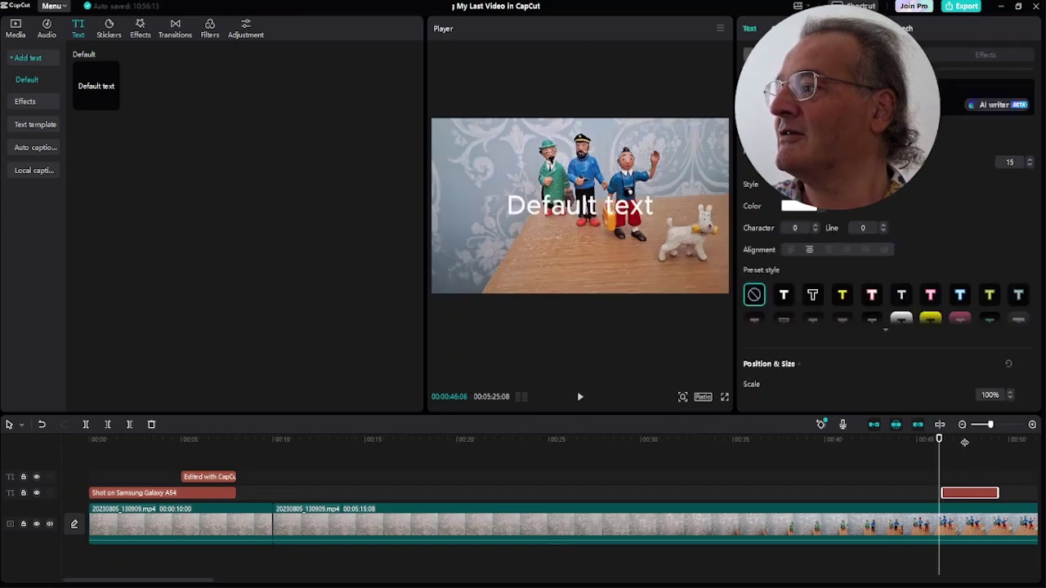
{"action": "left_click", "coordinate": [956, 495]}
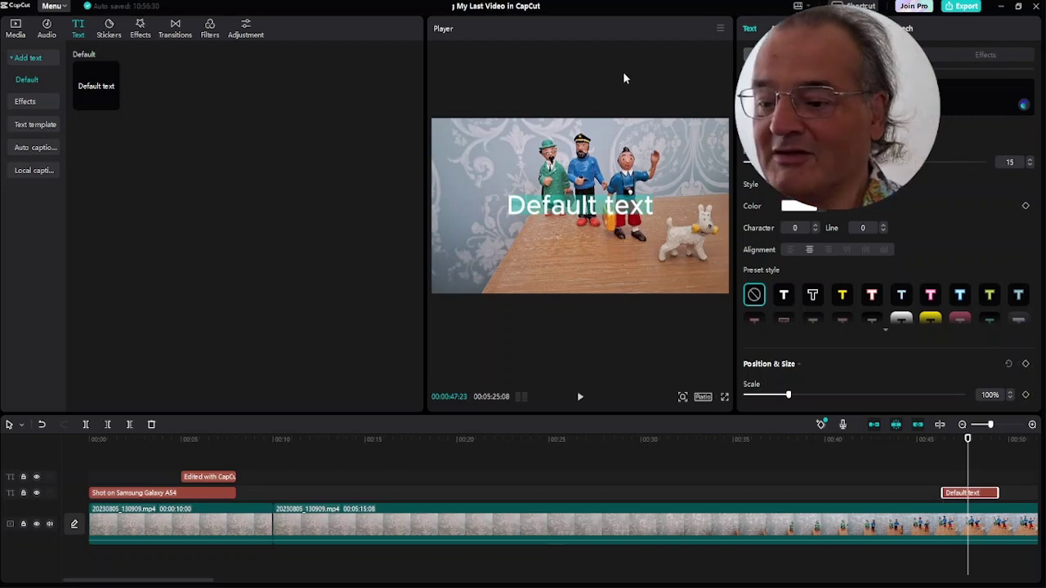
Replace the default text with two lines reading "Tintin" and "and co".
{"action": "key", "text": "BackSpace"}
{"action": "type", "text": "TinTin"}
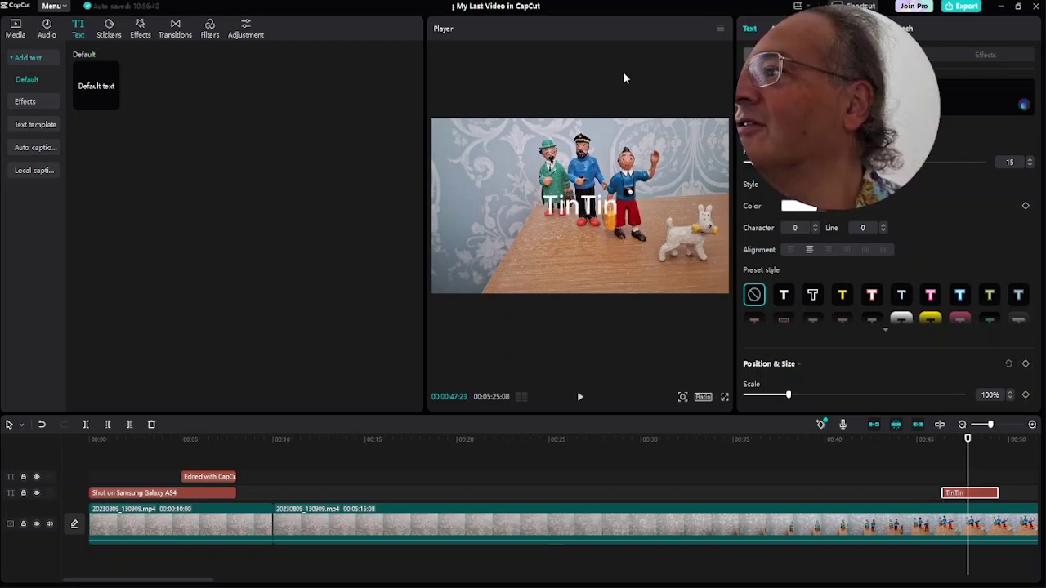
{"action": "key", "text": "BackSpace"}
{"action": "key", "text": "BackSpace"}
{"action": "key", "text": "BackSpace"}
{"action": "type", "text": "tin"}
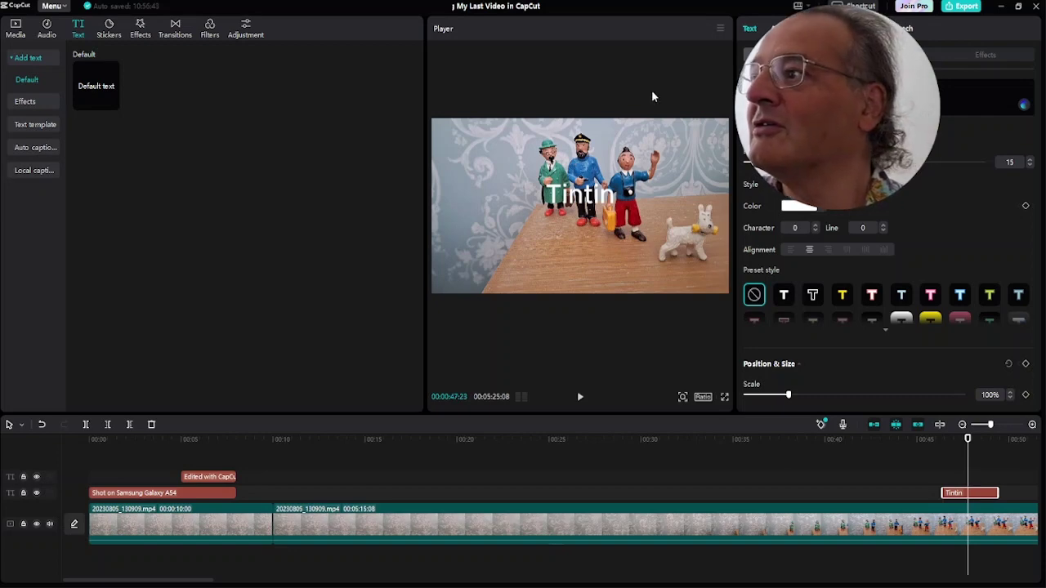
{"action": "type", "text": "and co"}
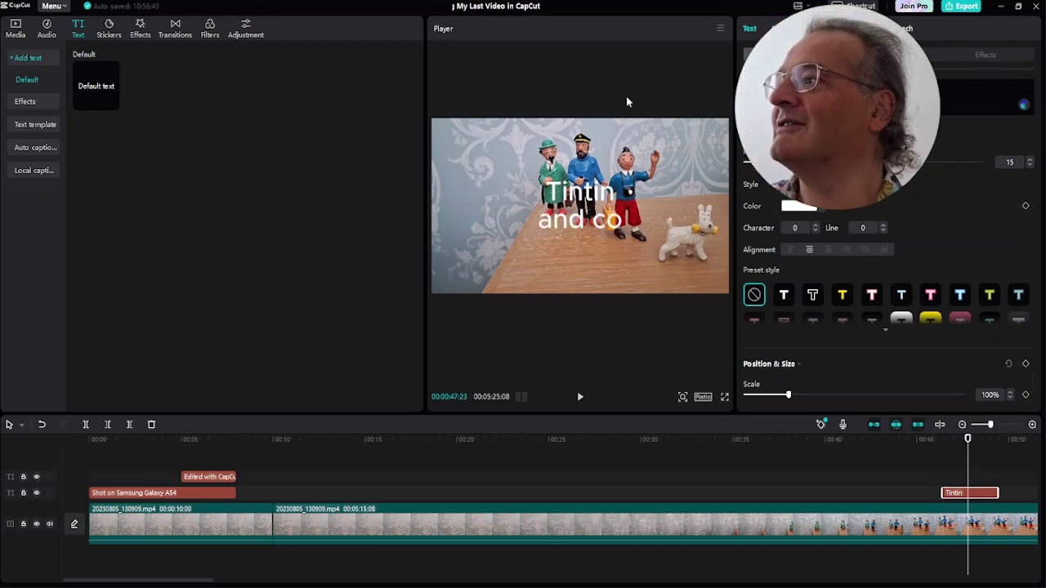
Reduce the font size of the "and co" line to 10, leaving "Tintin" larger.
{"action": "key", "text": "ctrl+a"}
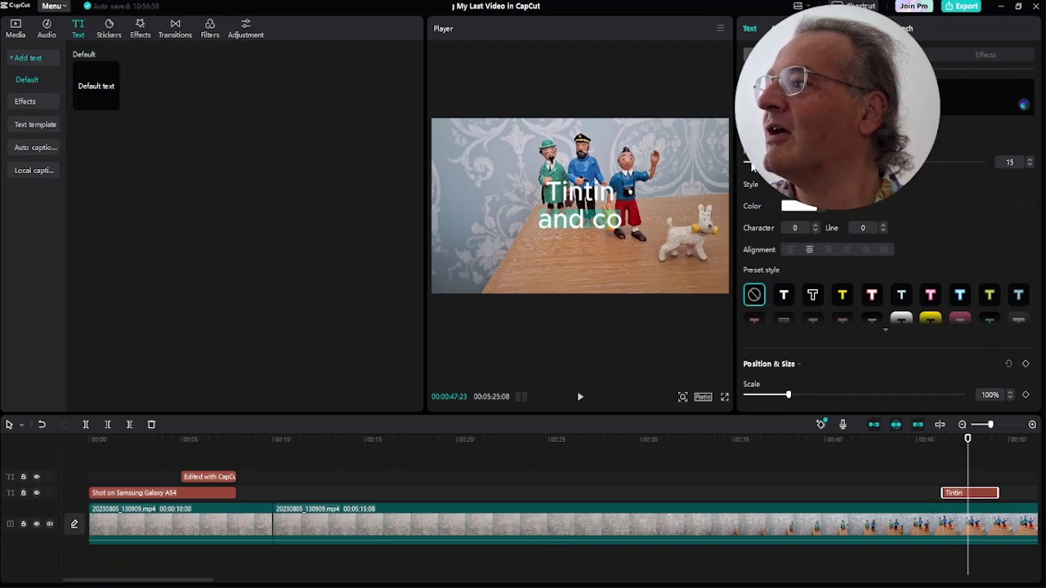
{"action": "left_click_drag", "start_coordinate": [750, 161], "coordinate": [744, 162]}
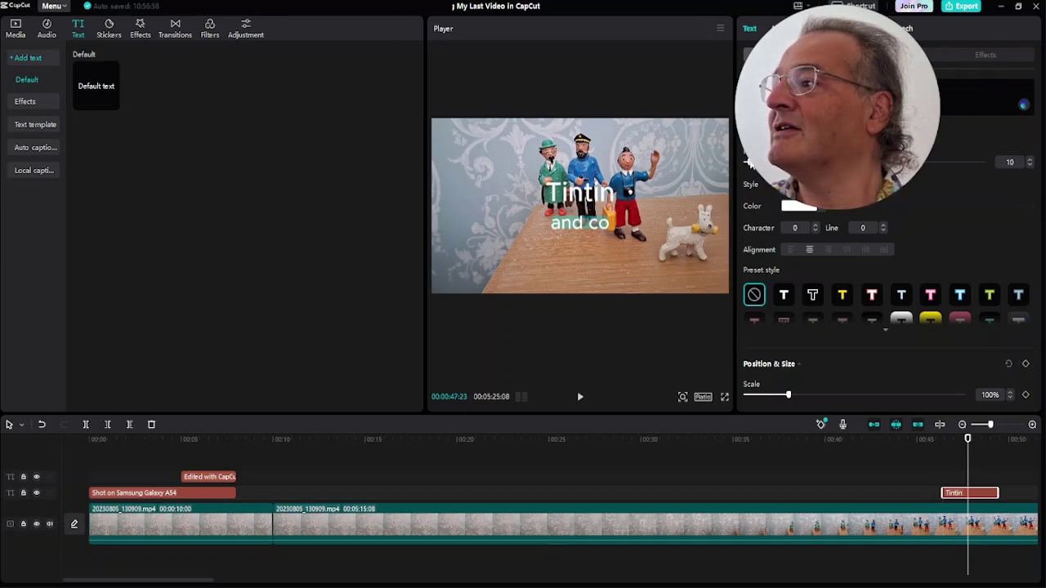
{"action": "left_click_drag", "start_coordinate": [748, 161], "coordinate": [746, 162]}
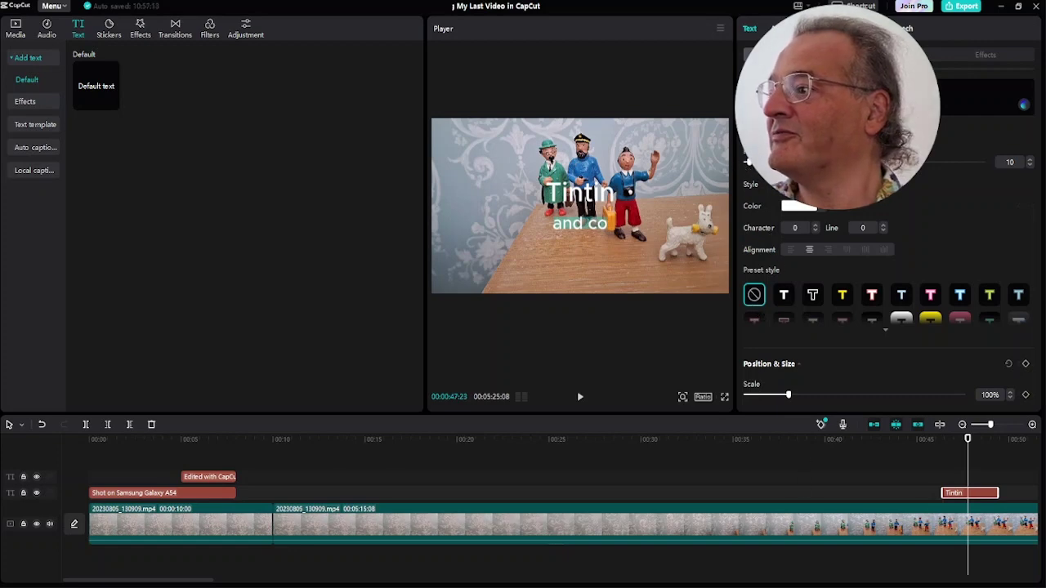
Split the second video clip at 00:00:53:01 and extend the Tintin text clip to end at that cut.
{"action": "scroll", "coordinate": [529, 453], "scroll_direction": "right", "scroll_amount": 5}
{"action": "left_click", "coordinate": [529, 454]}
{"action": "mouse_move", "coordinate": [529, 454]}
{"action": "left_mouse_down"}
{"action": "mouse_move", "coordinate": [540, 449]}
{"action": "mouse_move", "coordinate": [529, 450]}
{"action": "left_mouse_up"}
{"action": "left_click", "coordinate": [552, 516]}
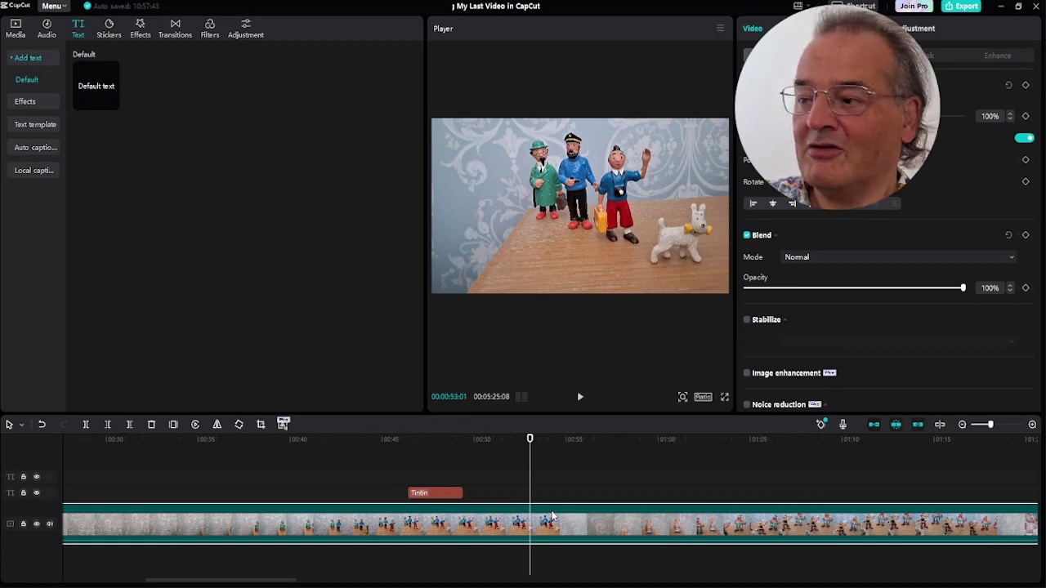
{"action": "key", "text": "ctrl+b"}
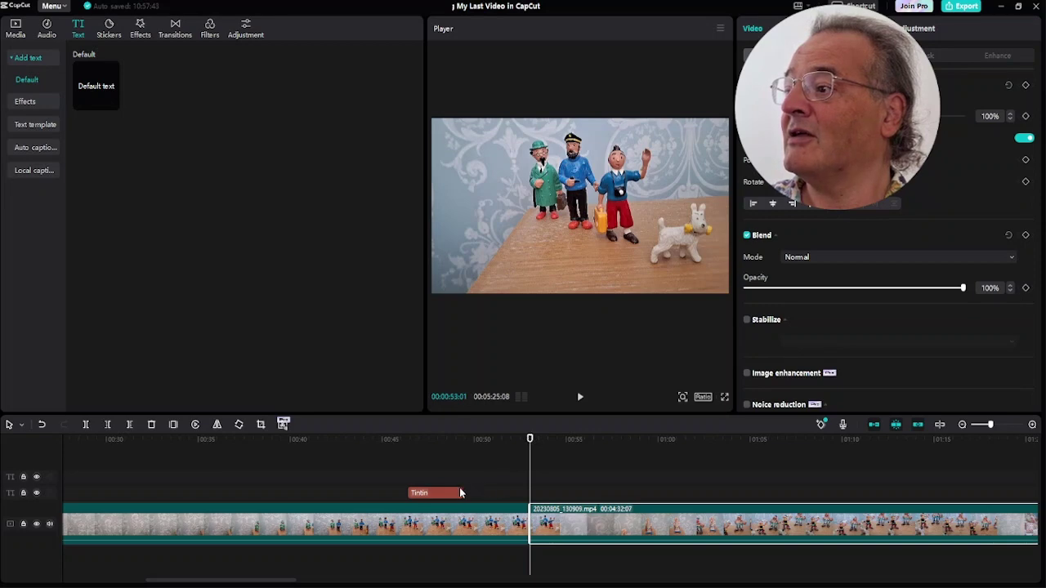
{"action": "left_click_drag", "start_coordinate": [460, 493], "coordinate": [529, 494]}
Trim away the start of the clip after the cut, from 00:00:53:01 up to 00:00:54:26.
{"action": "left_click", "coordinate": [564, 438]}
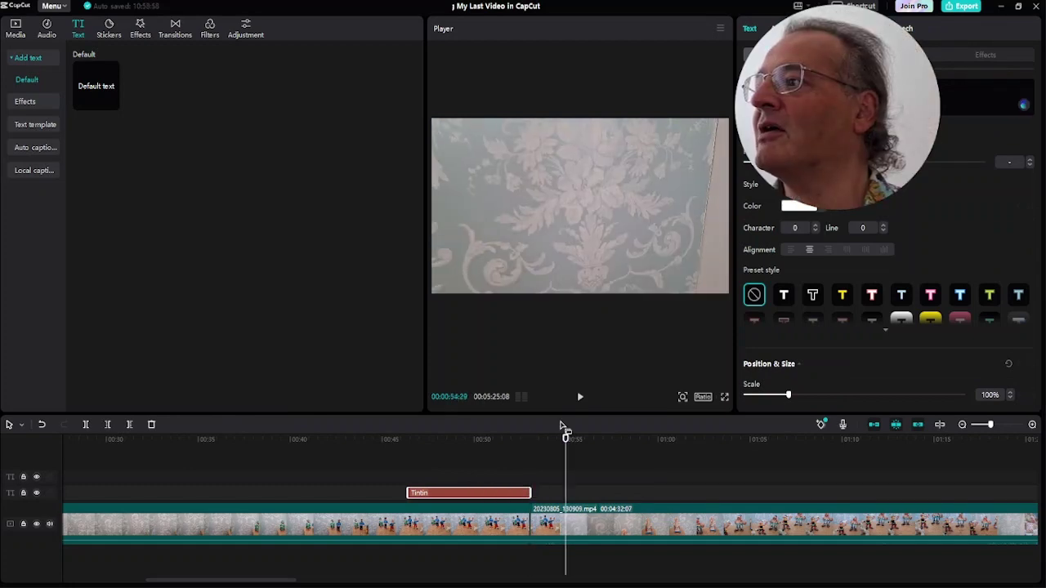
{"action": "key", "text": "Left"}
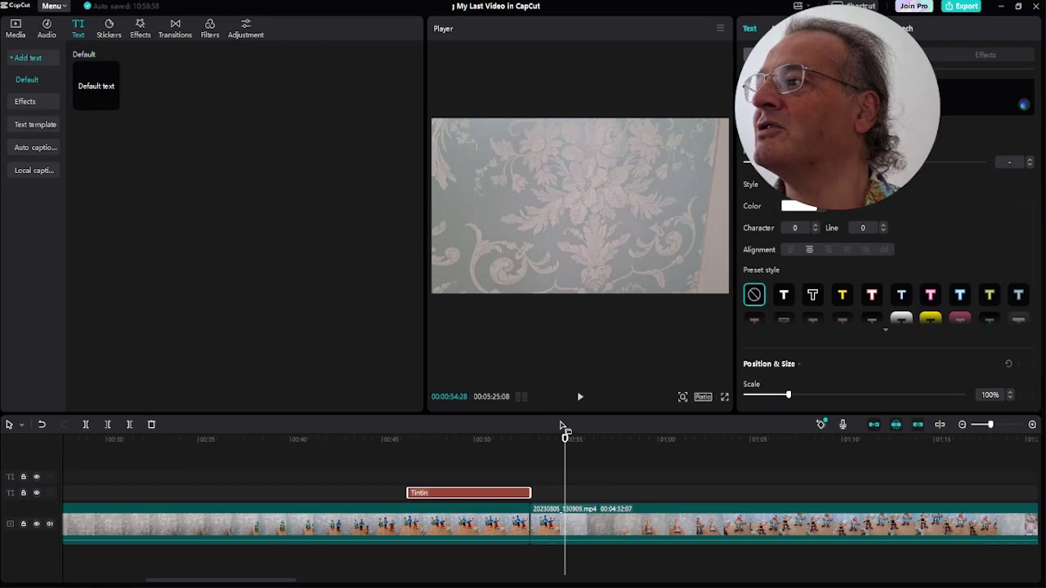
{"action": "key", "text": "Left"}
{"action": "key", "text": "Left"}
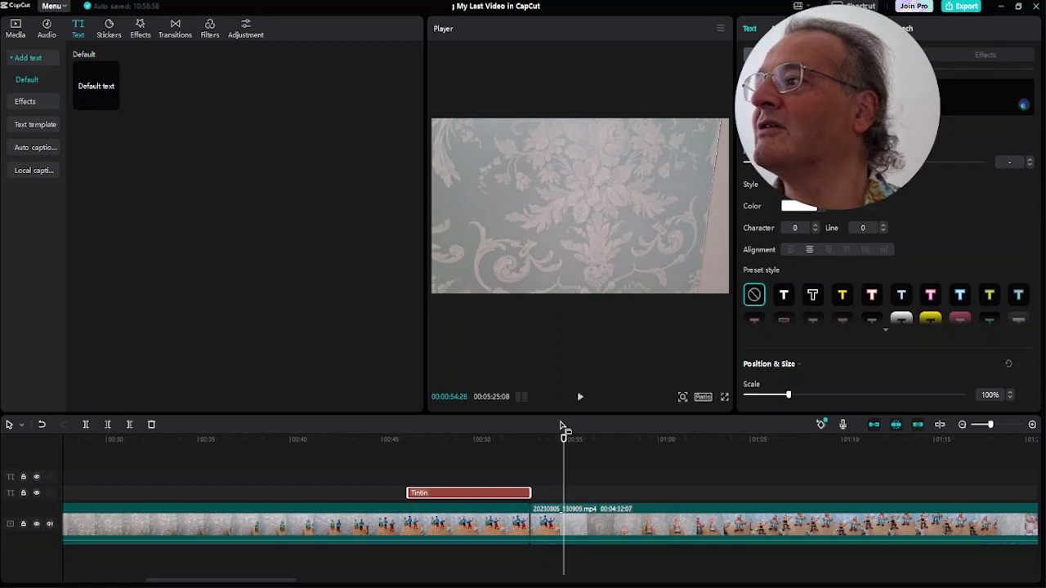
{"action": "key", "text": "Right"}
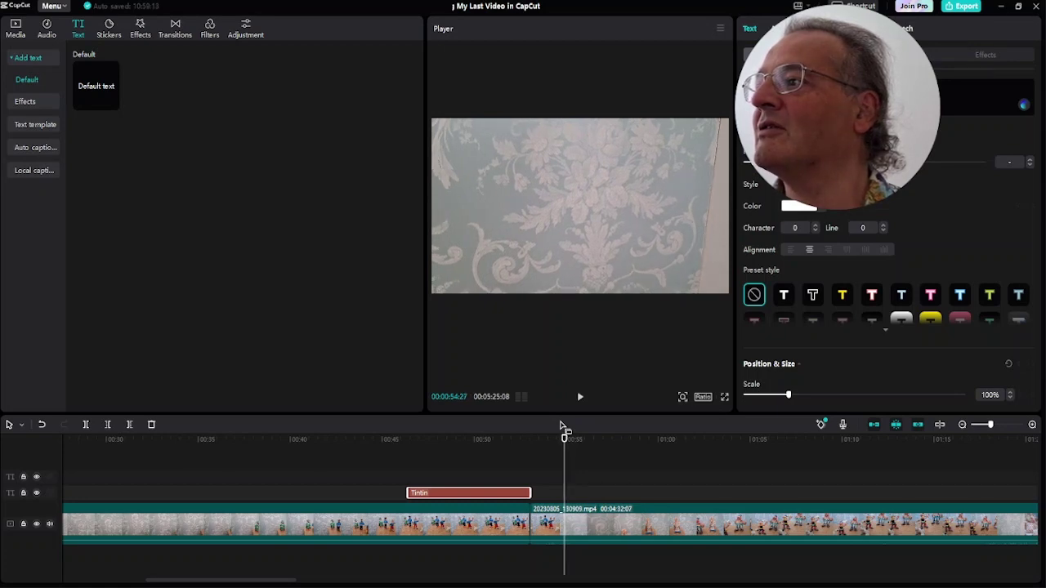
{"action": "key", "text": "Left"}
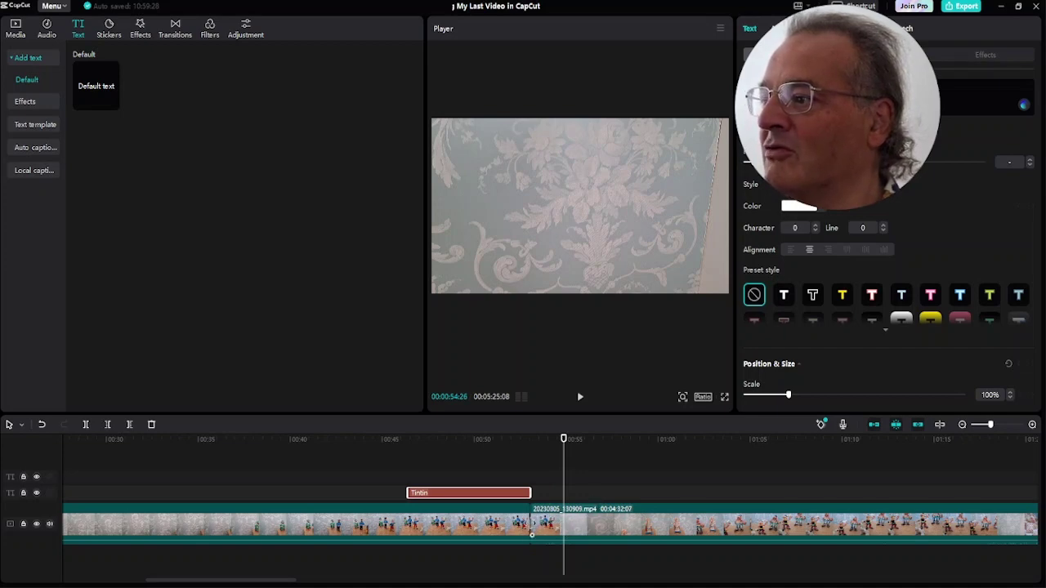
{"action": "key", "text": "q"}
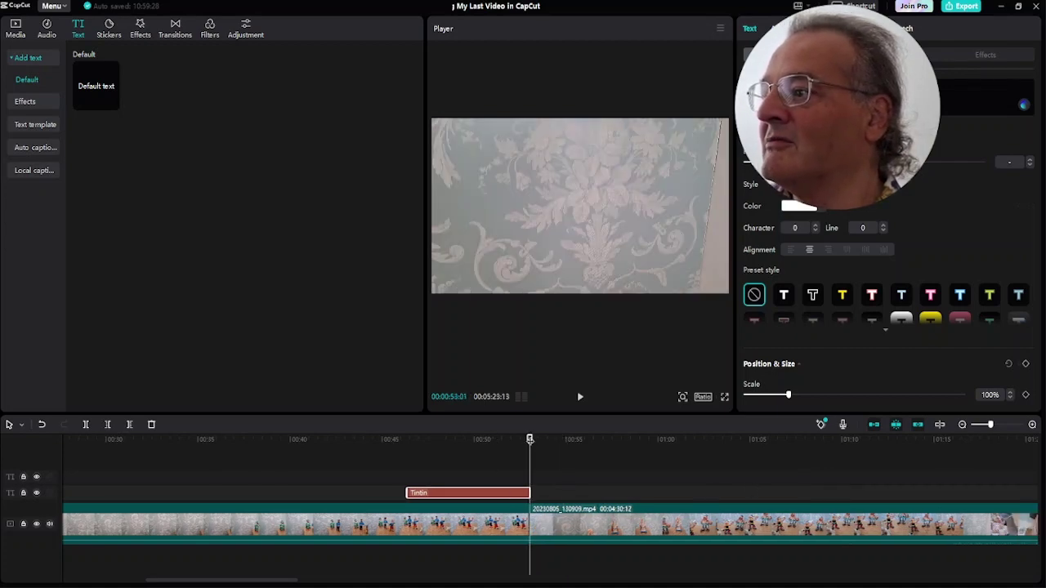
Paste a copy of the Tintin text clip at 00:01:04:16, over the Asterix and Obelix figurines.
{"action": "left_click_drag", "start_coordinate": [529, 439], "coordinate": [740, 442]}
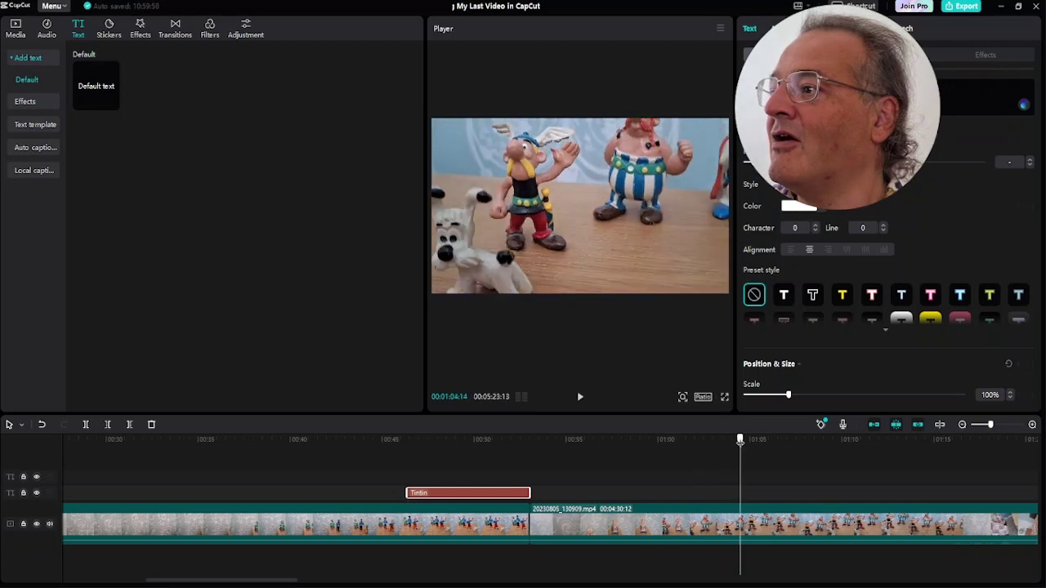
{"action": "left_click", "coordinate": [500, 442]}
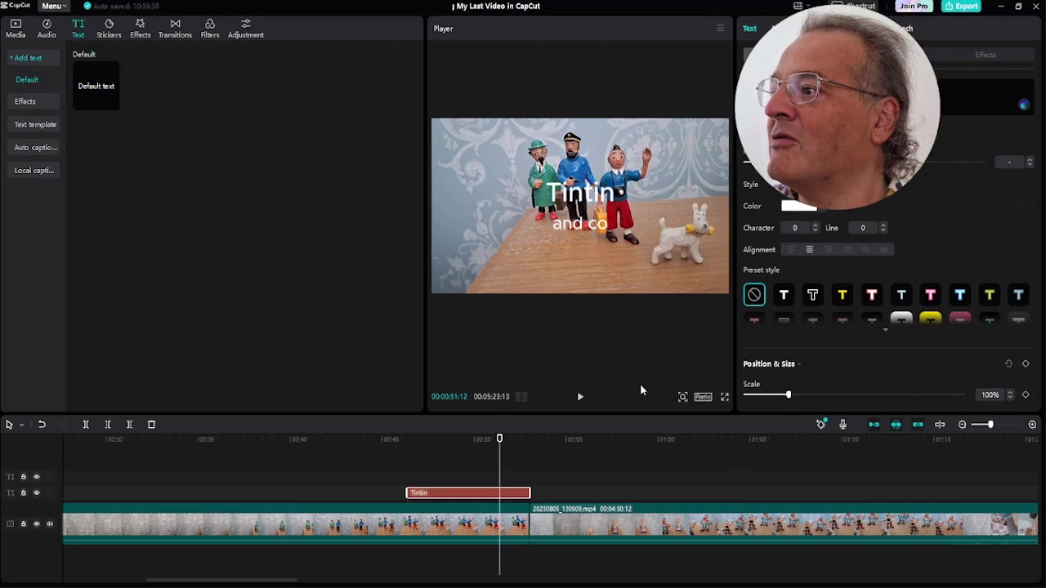
{"action": "left_click", "coordinate": [738, 442]}
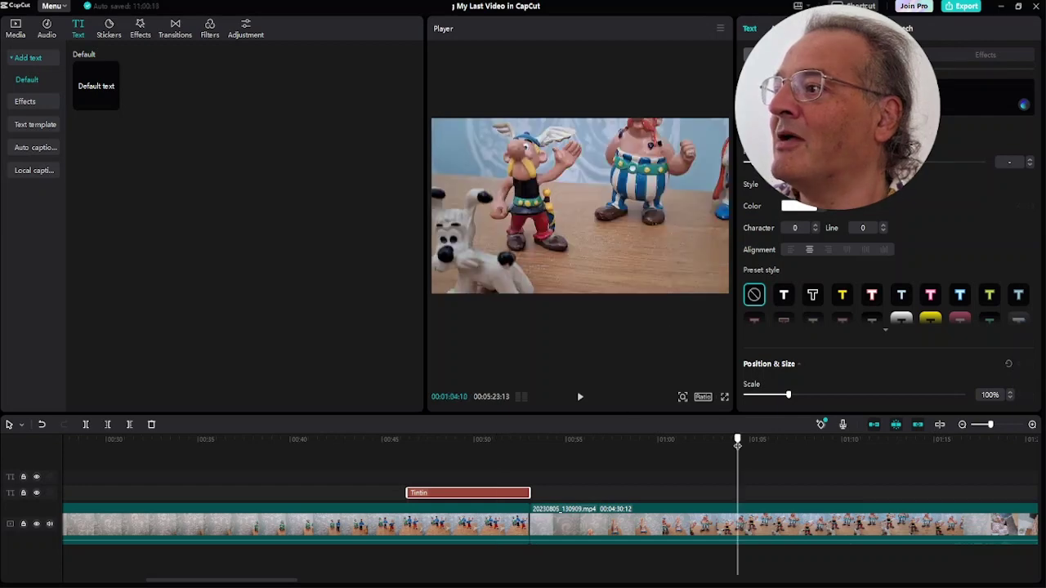
{"action": "mouse_move", "coordinate": [738, 442]}
{"action": "left_mouse_down"}
{"action": "mouse_move", "coordinate": [755, 439]}
{"action": "mouse_move", "coordinate": [742, 440]}
{"action": "left_mouse_up"}
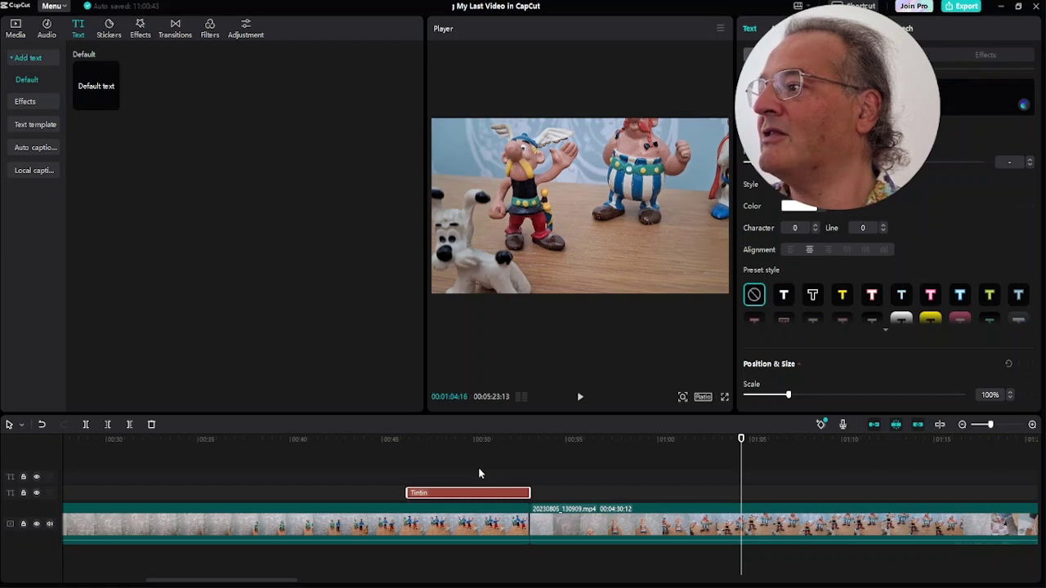
{"action": "key", "text": "ctrl+v"}
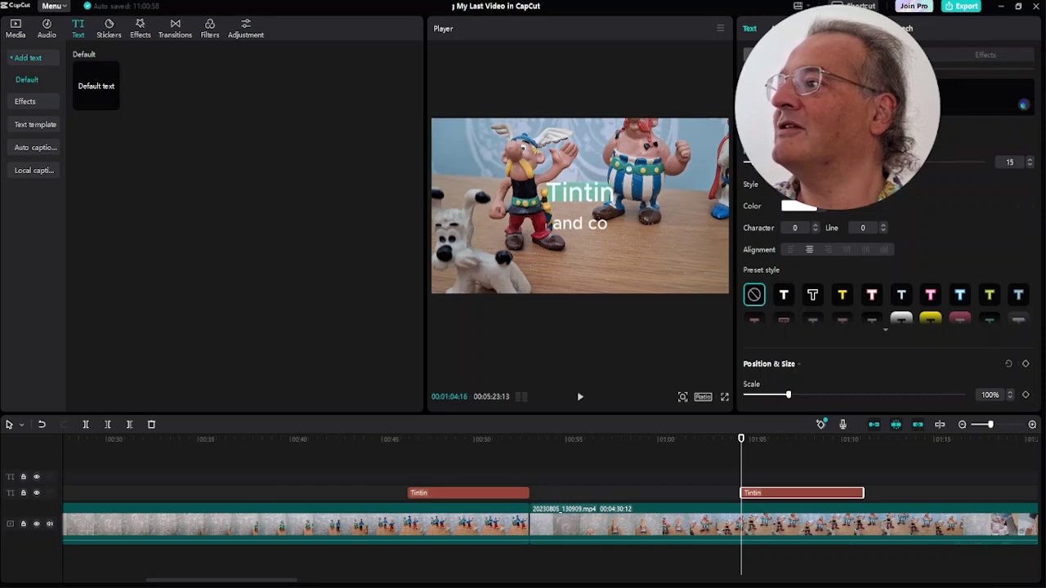
Change the first line of the copied text to "Asterix" and set that line's font size to 15.
{"action": "type", "text": "Ast"}
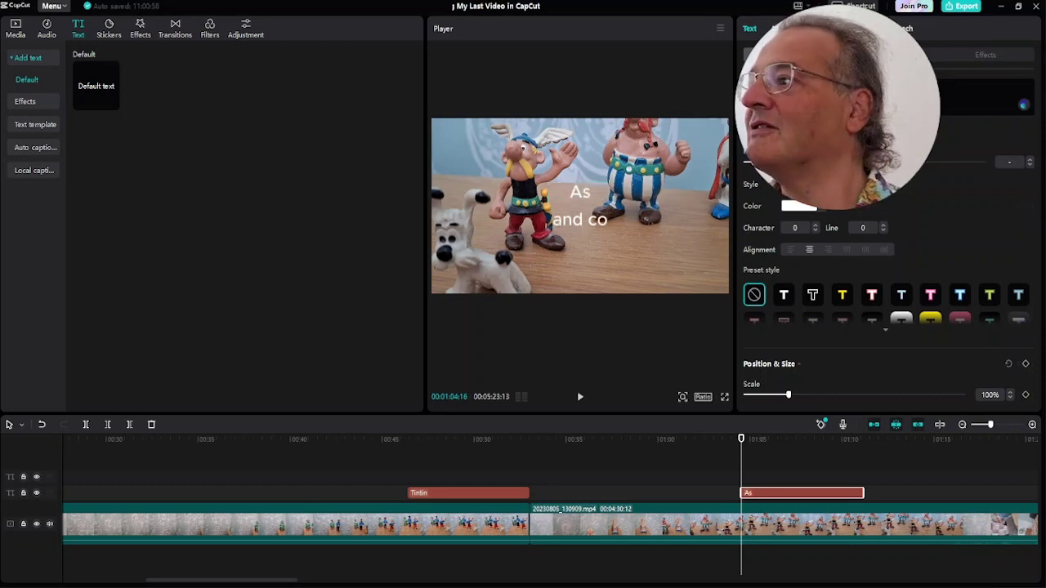
{"action": "type", "text": "eri"}
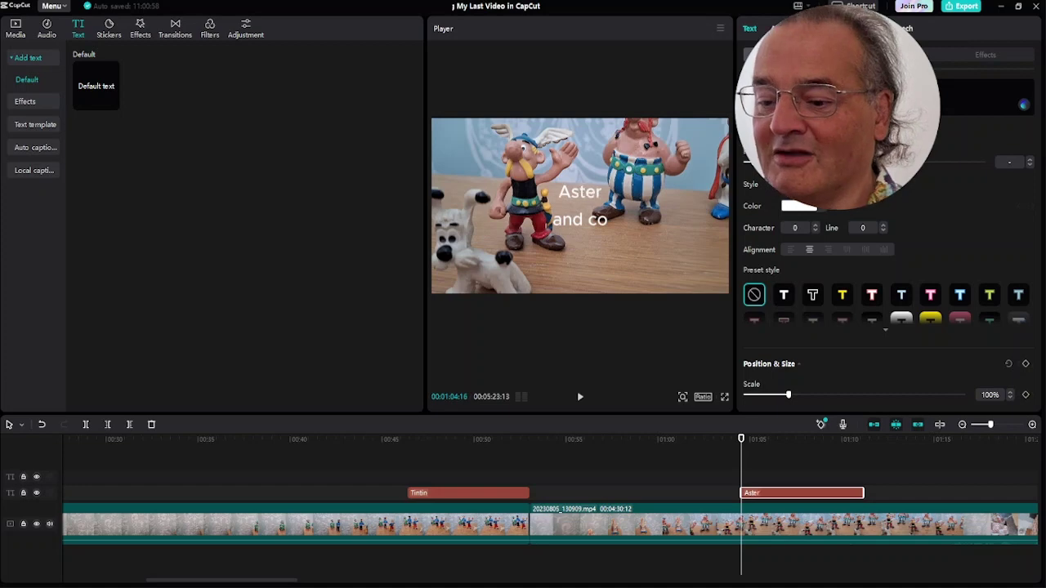
{"action": "type", "text": "x"}
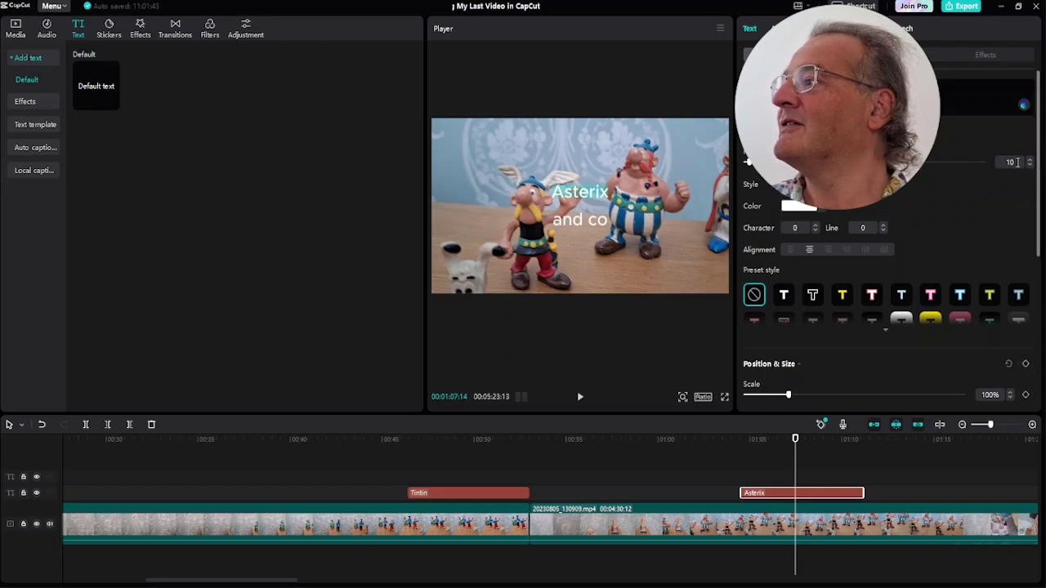
{"action": "double_click", "coordinate": [1010, 162]}
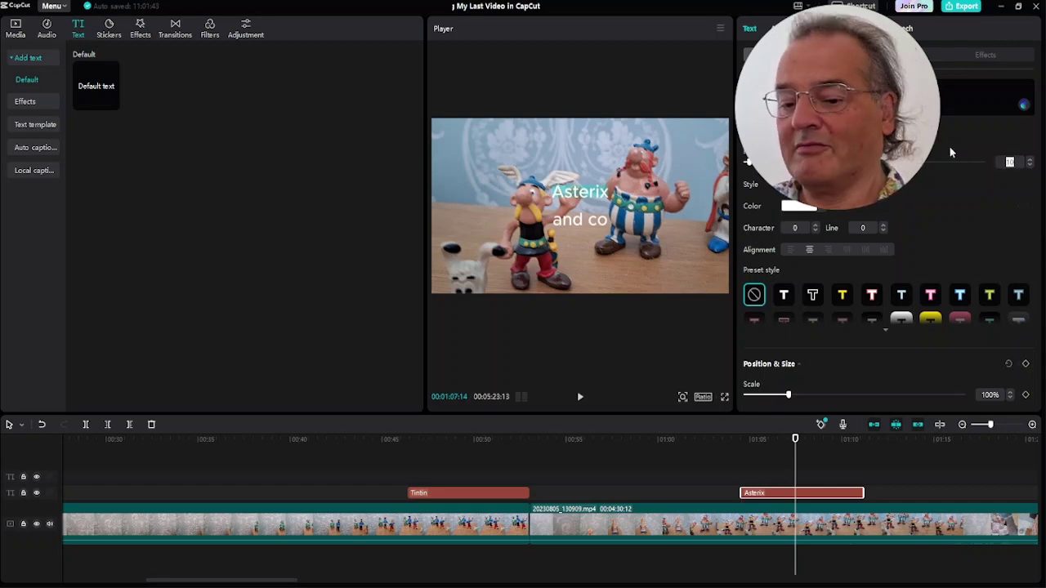
{"action": "type", "text": "15"}
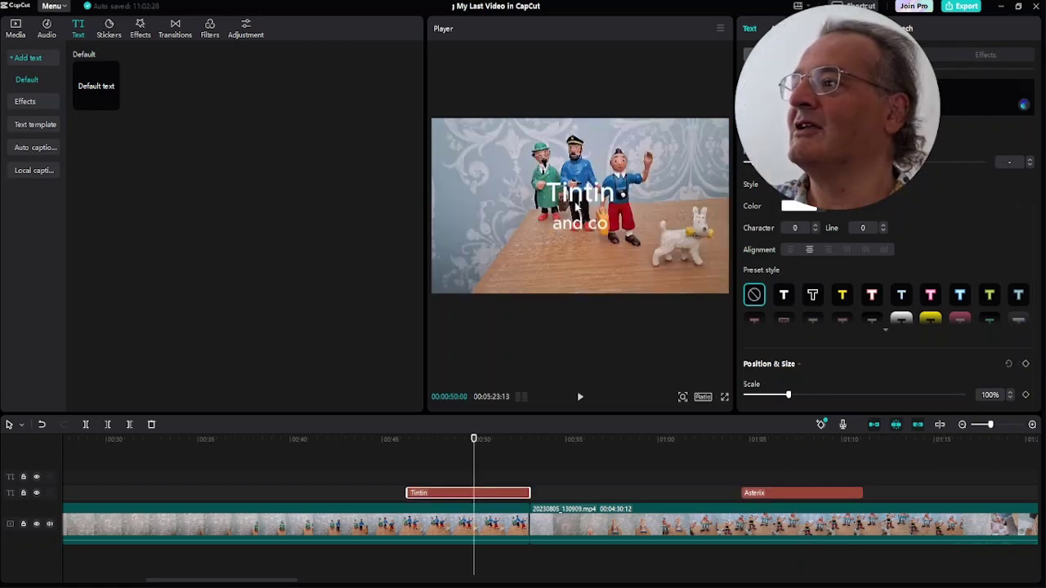
Move the Tintin title down below its figurines and the Asterix title into the lower-right corner of its picture.
{"action": "left_click_drag", "start_coordinate": [576, 205], "coordinate": [544, 259]}
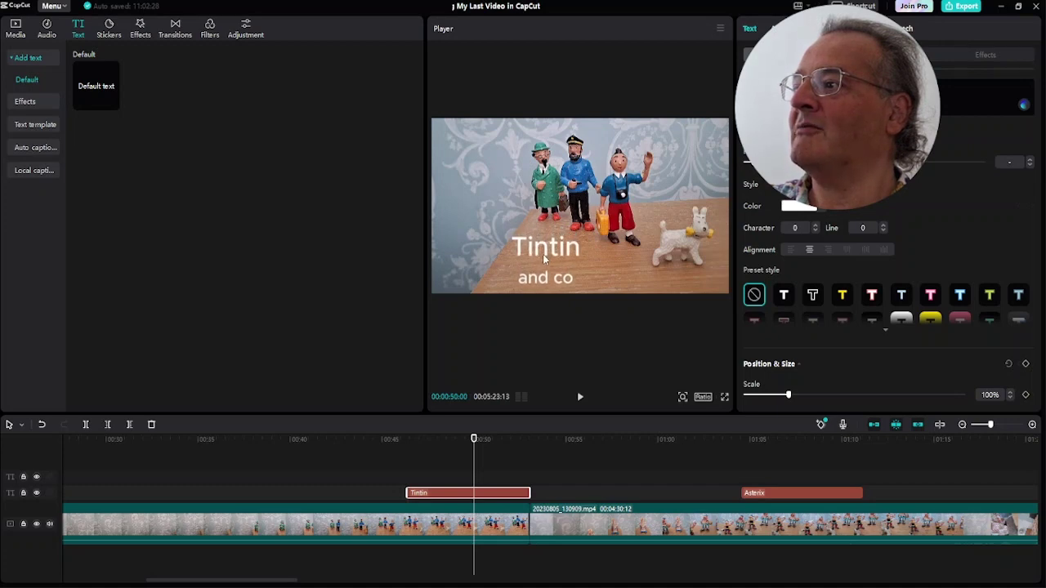
{"action": "left_click", "coordinate": [785, 441]}
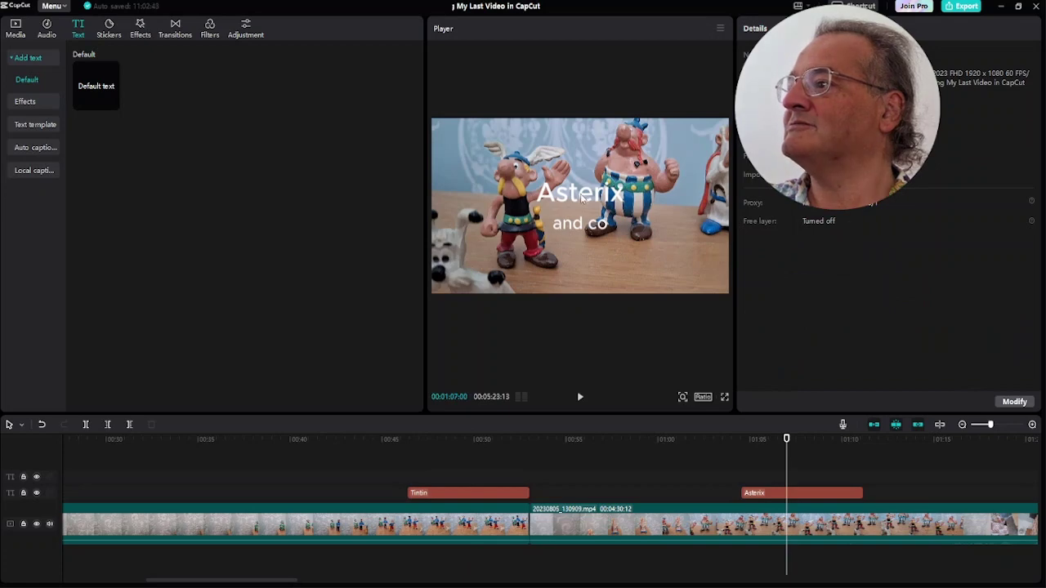
{"action": "left_click_drag", "start_coordinate": [582, 199], "coordinate": [658, 261]}
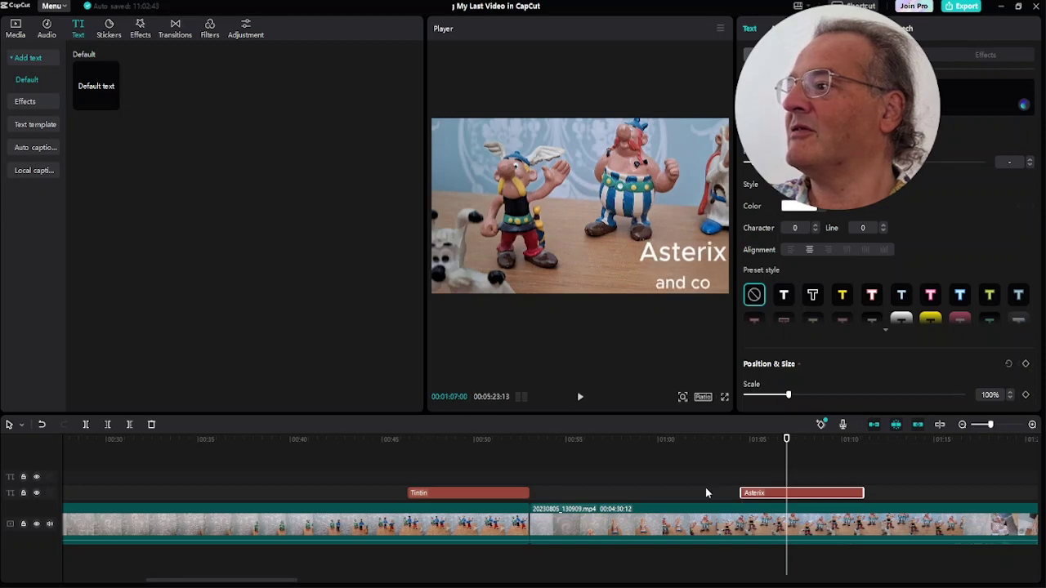
Split the video at 00:01:15:05 and trim away the start of the following clip up to 00:01:19:01.
{"action": "left_click_drag", "start_coordinate": [787, 441], "coordinate": [936, 443]}
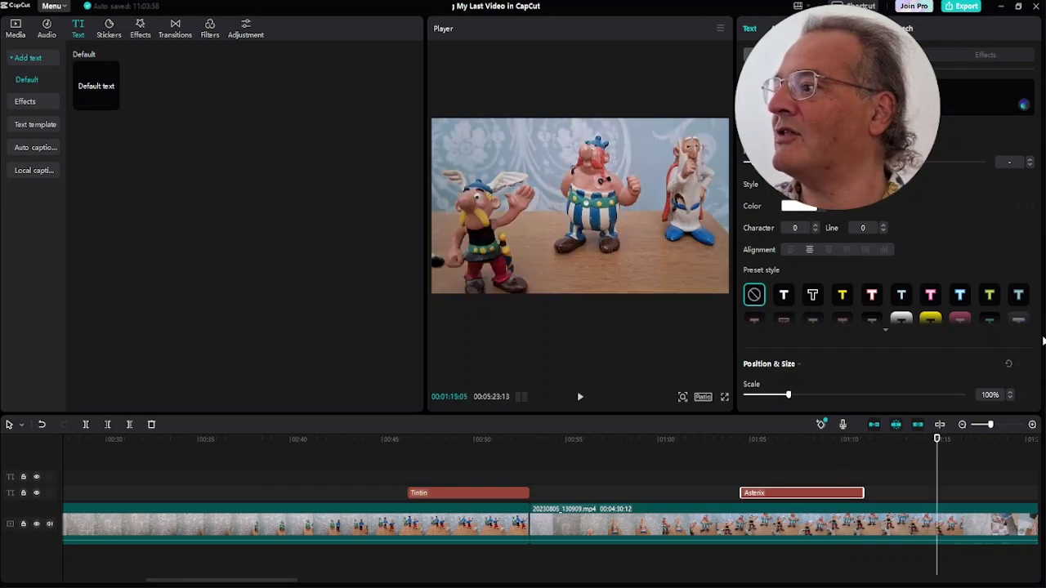
{"action": "left_click", "coordinate": [849, 523]}
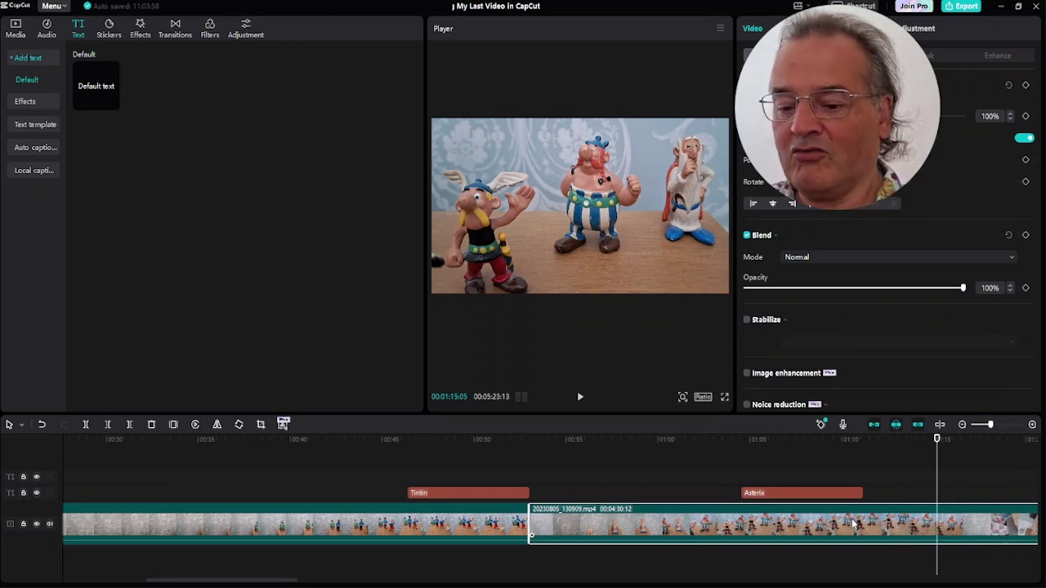
{"action": "key", "text": "ctrl+b"}
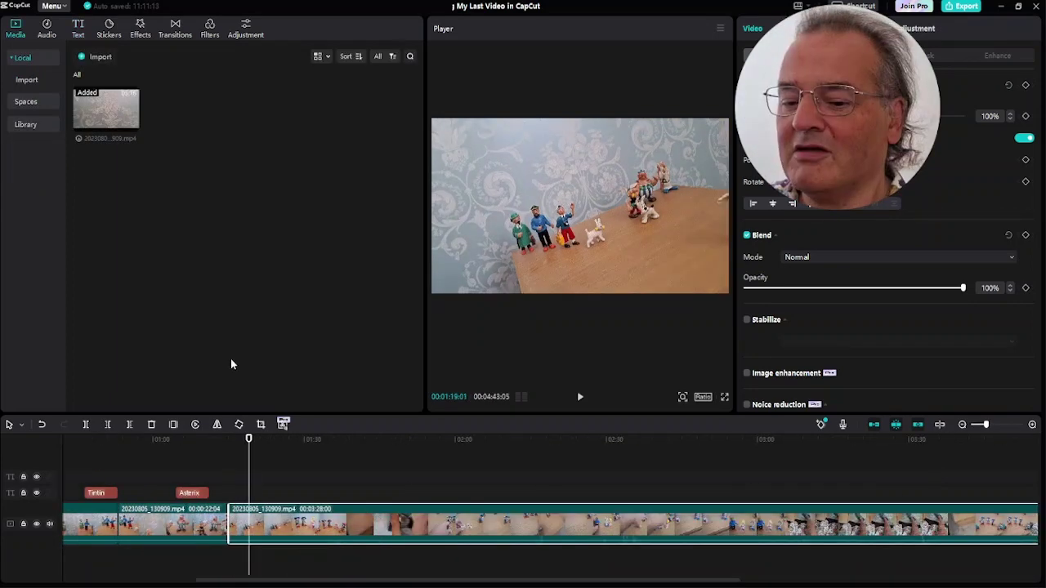
{"action": "key", "text": "q"}
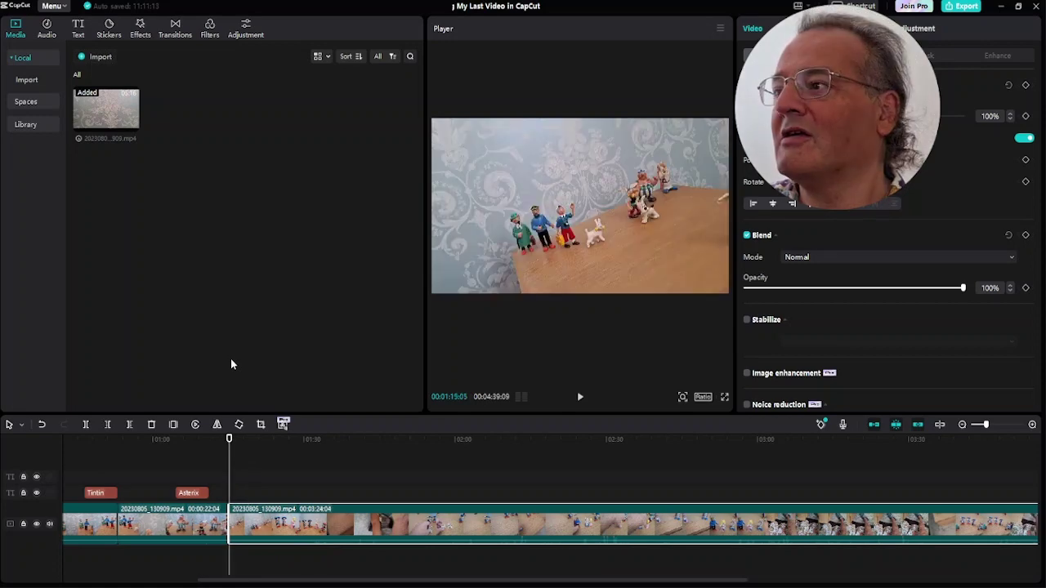
Play the dog musketeer footage up to 00:01:31:20 and split the video clip there.
{"action": "key", "text": "space"}
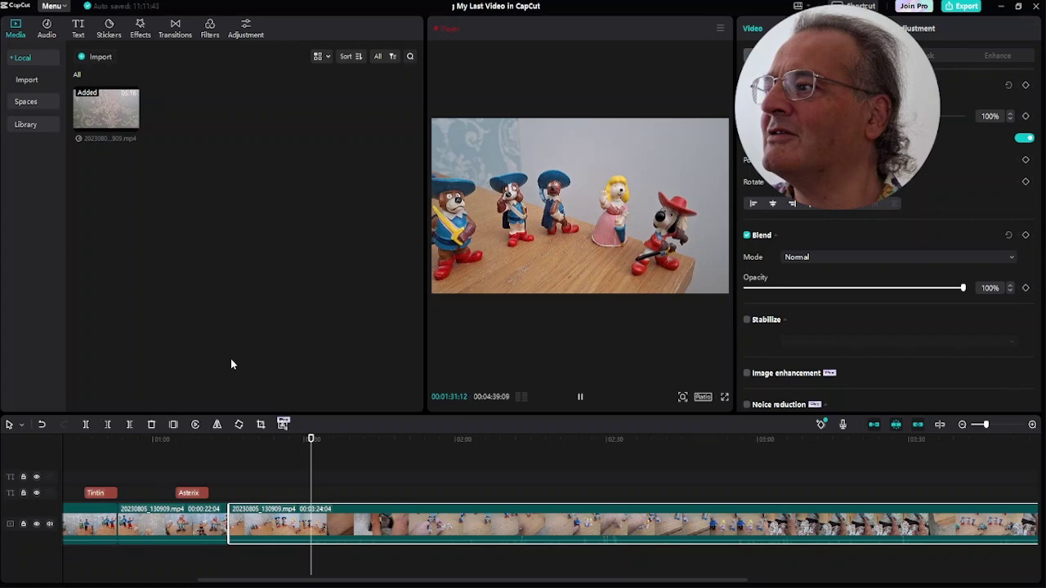
{"action": "key", "text": "space"}
{"action": "key", "text": "ctrl+b"}
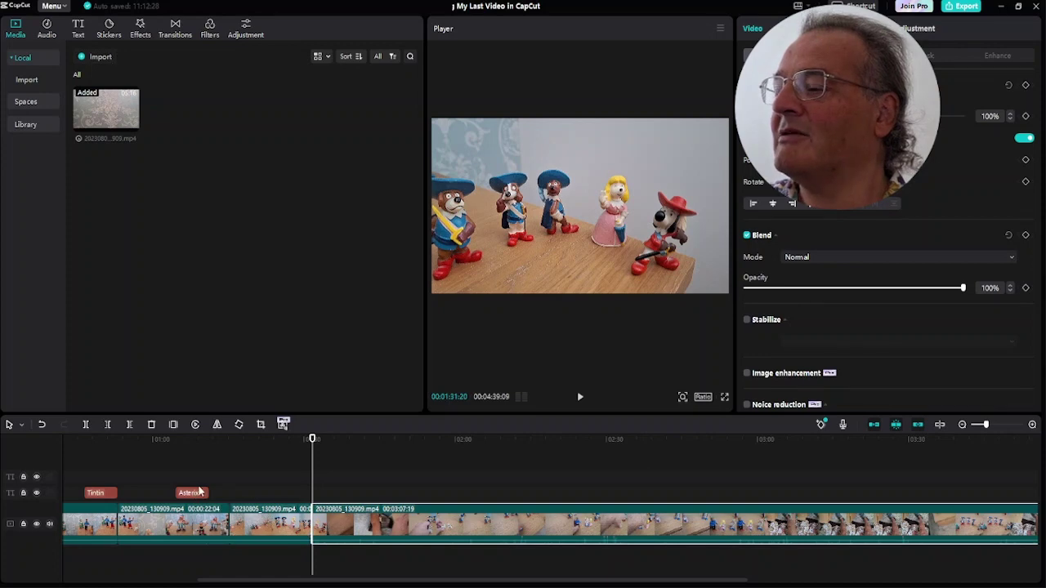
Paste a copy of the title at 00:01:19:18 over the dog musketeers and change its first line to "Dogtanian".
{"action": "left_click", "coordinate": [261, 449]}
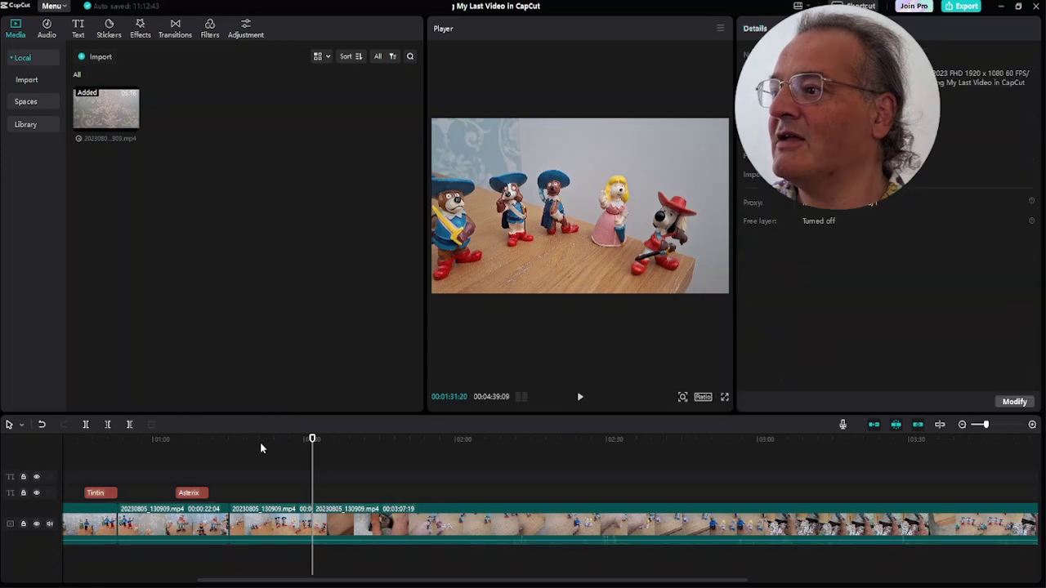
{"action": "left_click_drag", "start_coordinate": [312, 440], "coordinate": [252, 441]}
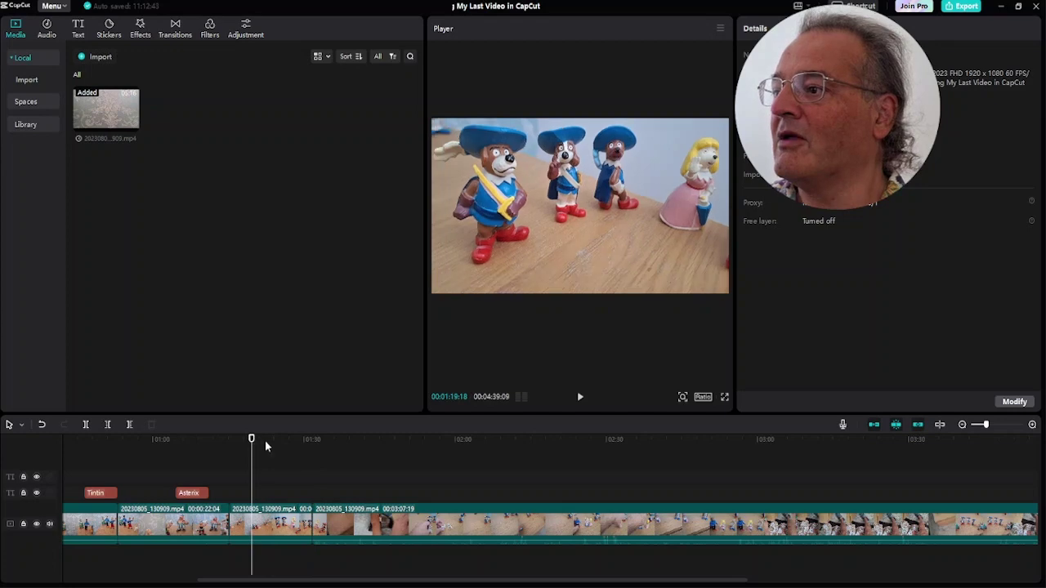
{"action": "key", "text": "ctrl+v"}
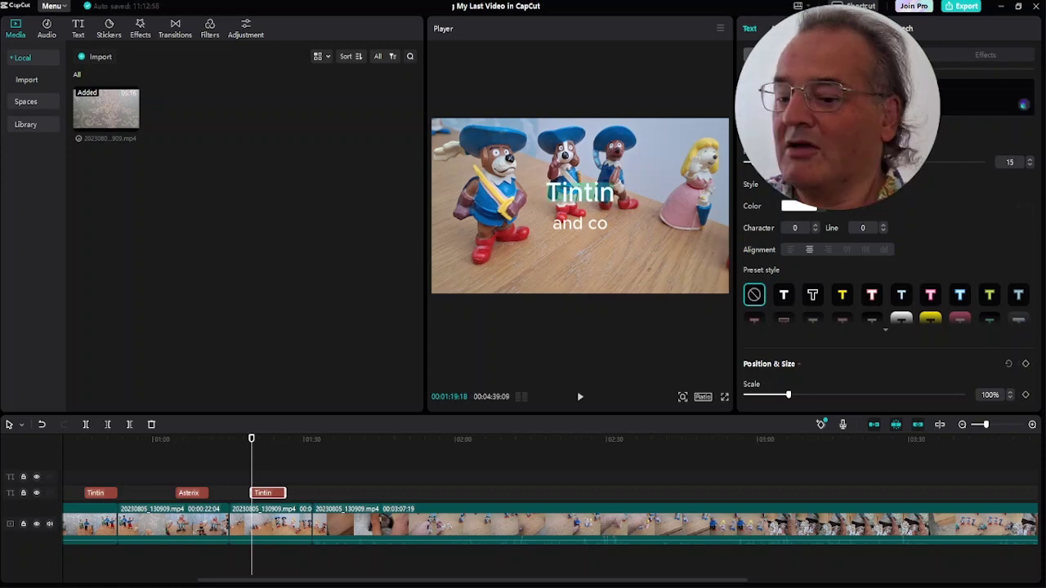
{"action": "key", "text": "BackSpace"}
{"action": "type", "text": "D"}
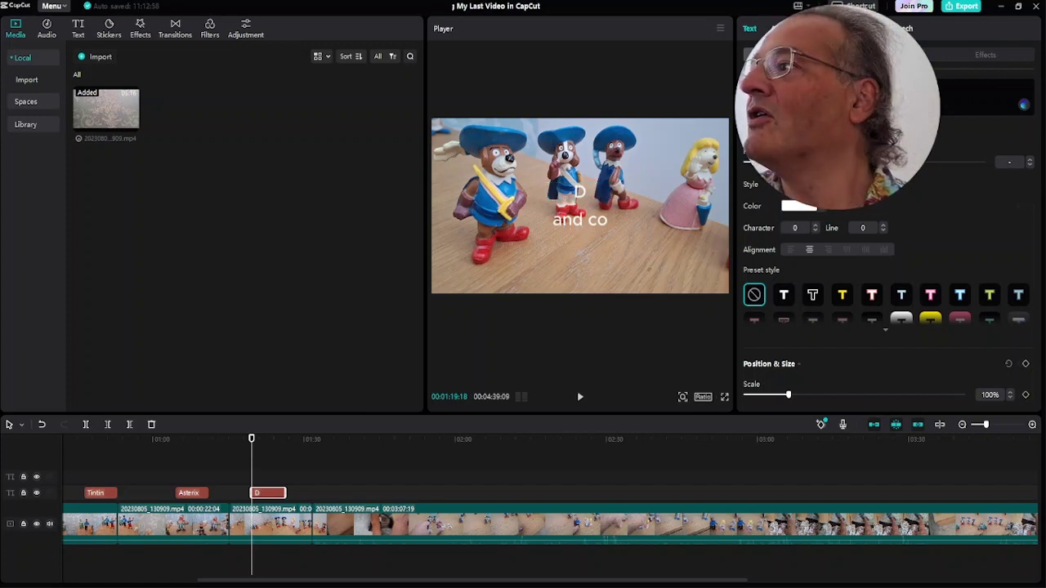
{"action": "key", "text": "BackSpace"}
{"action": "type", "text": "d"}
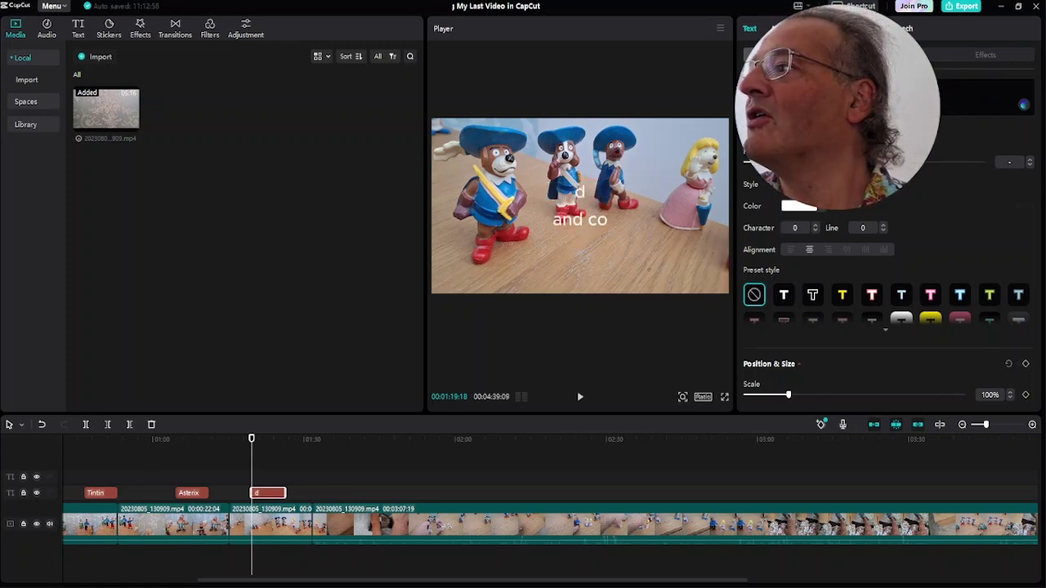
{"action": "key", "text": "BackSpace"}
{"action": "type", "text": "Dog"}
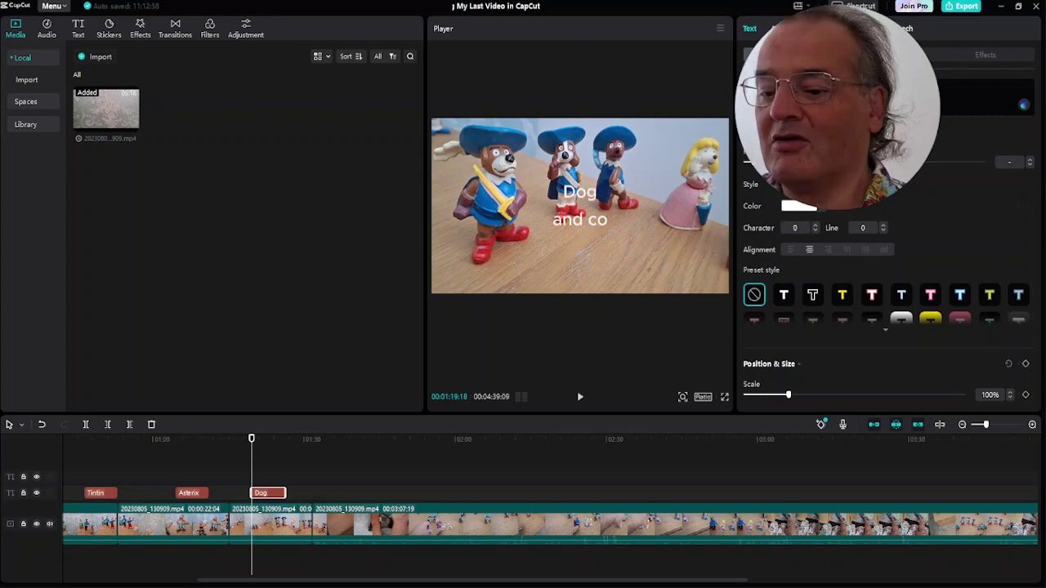
{"action": "type", "text": "tan"}
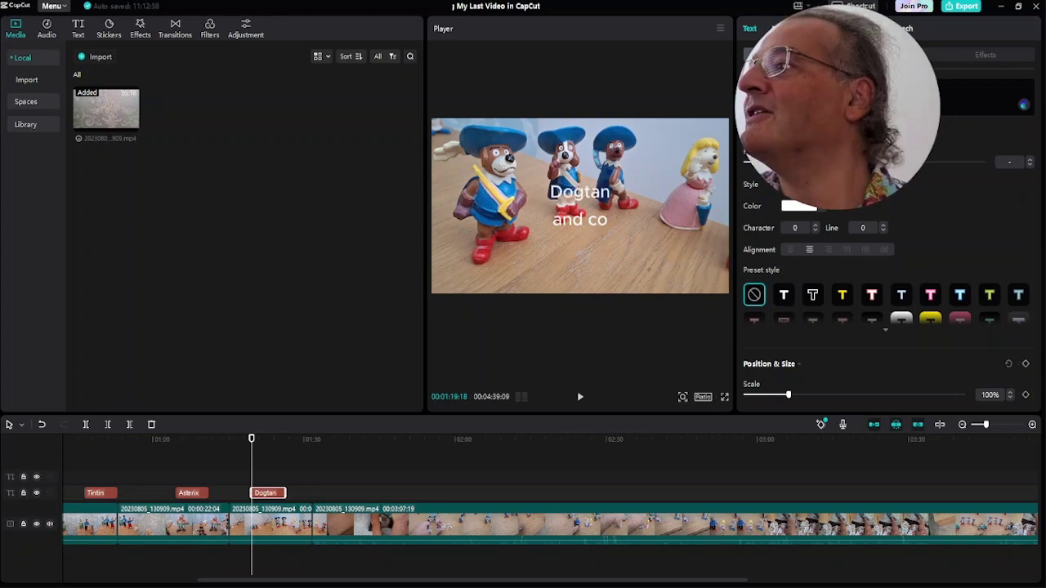
{"action": "type", "text": "ian"}
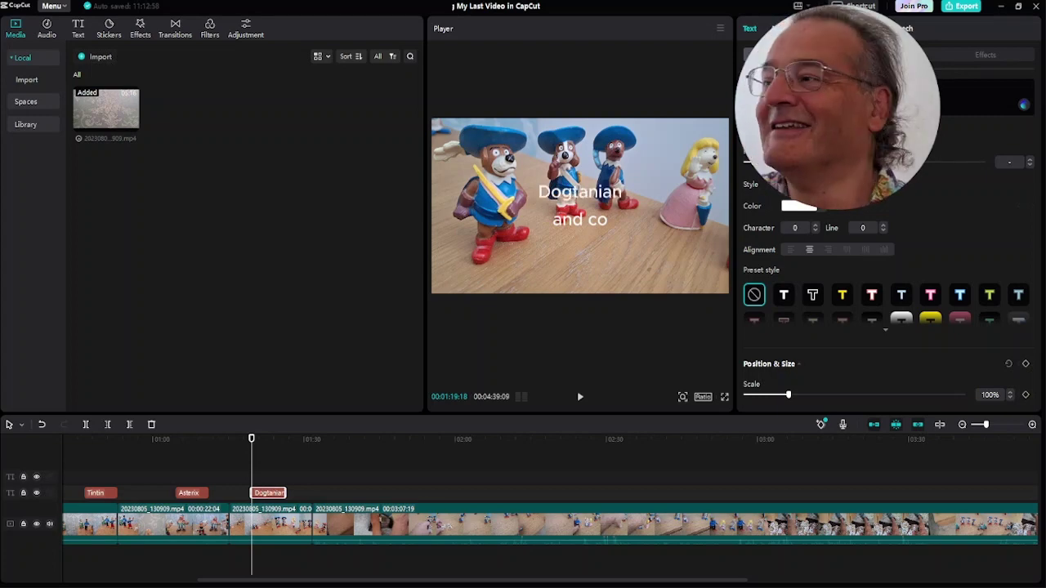
Place the Dogtanian title low in the picture, slightly right of centre, and extend it to the end of the musketeer clip.
{"action": "left_click", "coordinate": [561, 266]}
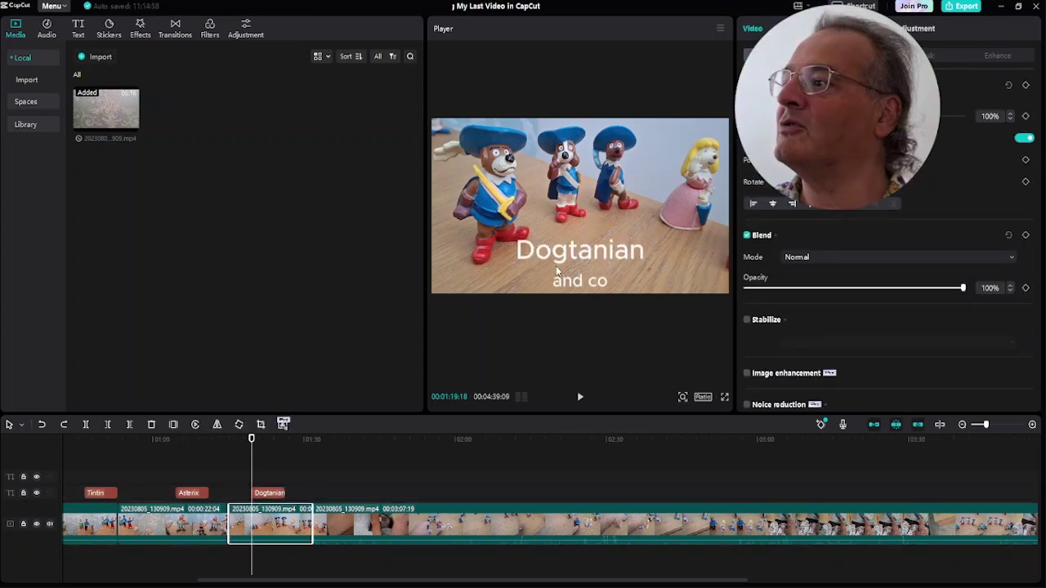
{"action": "left_click", "coordinate": [562, 262]}
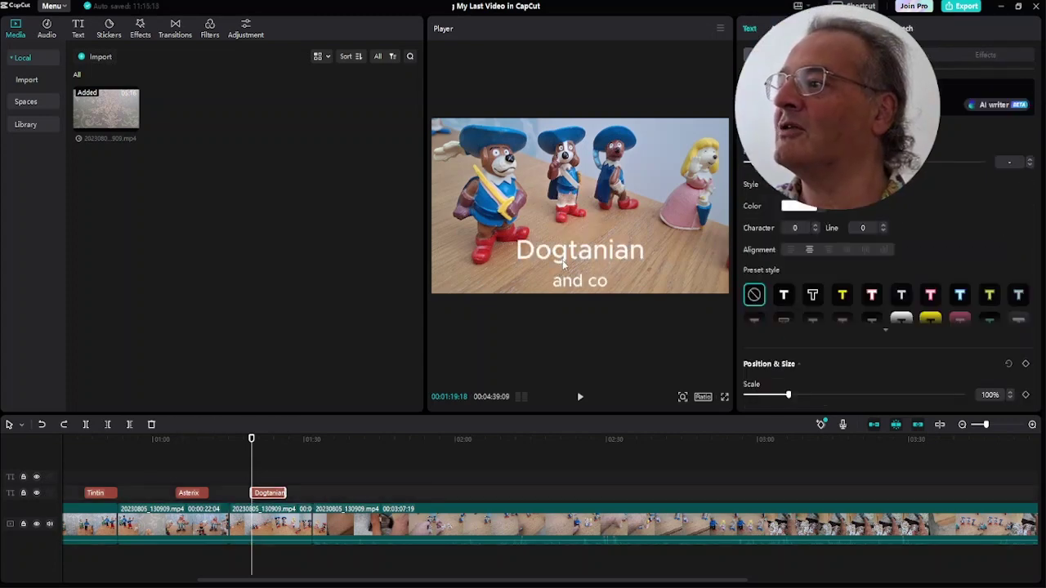
{"action": "left_click_drag", "start_coordinate": [563, 261], "coordinate": [581, 261]}
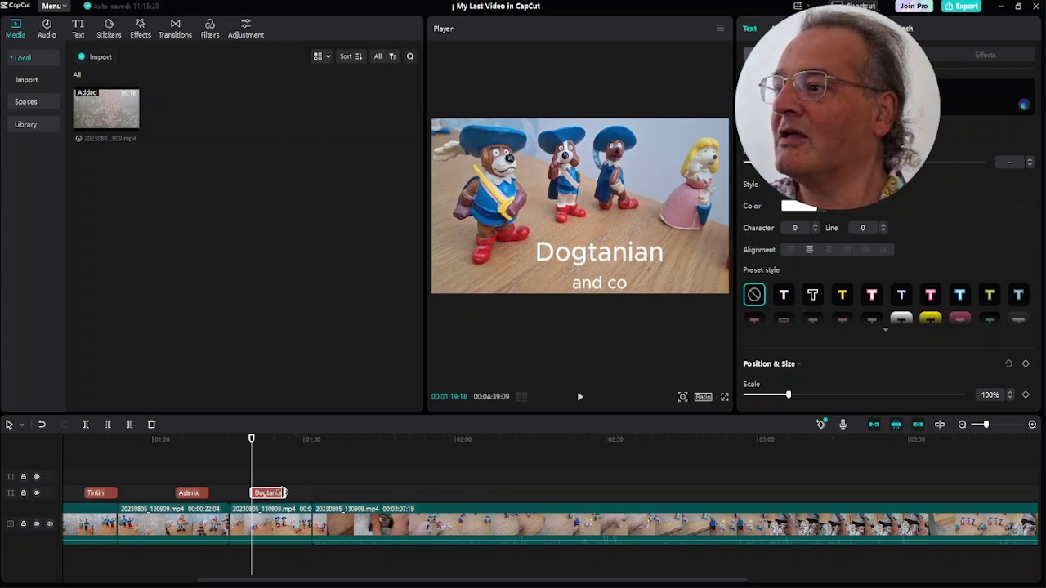
{"action": "left_click_drag", "start_coordinate": [285, 493], "coordinate": [311, 491]}
Play the titled musketeer scene to 00:01:29:17, trim the Dogtanian title's start to that point and move it to the picture's upper-right corner.
{"action": "left_click", "coordinate": [237, 438]}
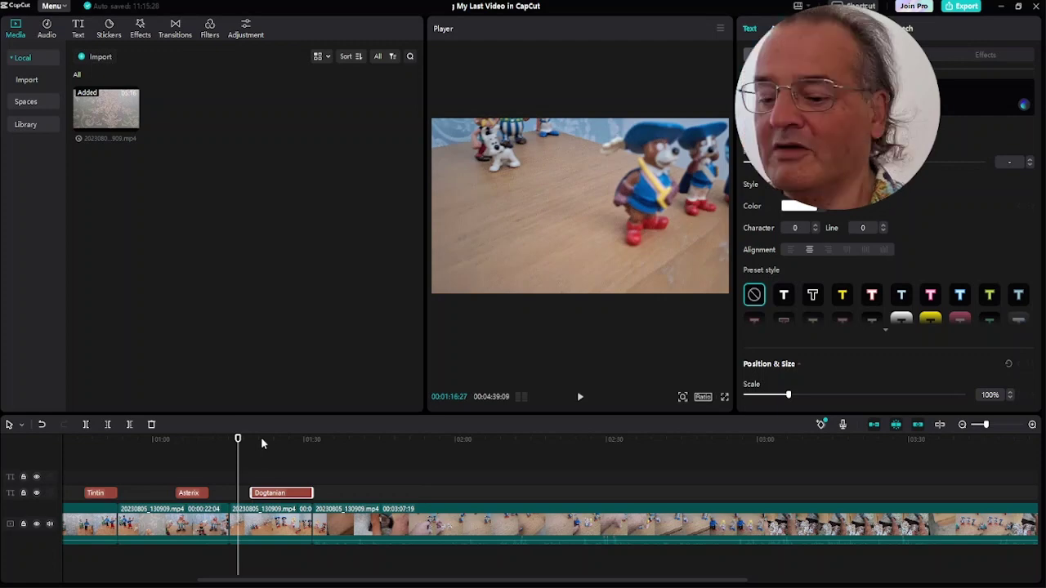
{"action": "key", "text": "space"}
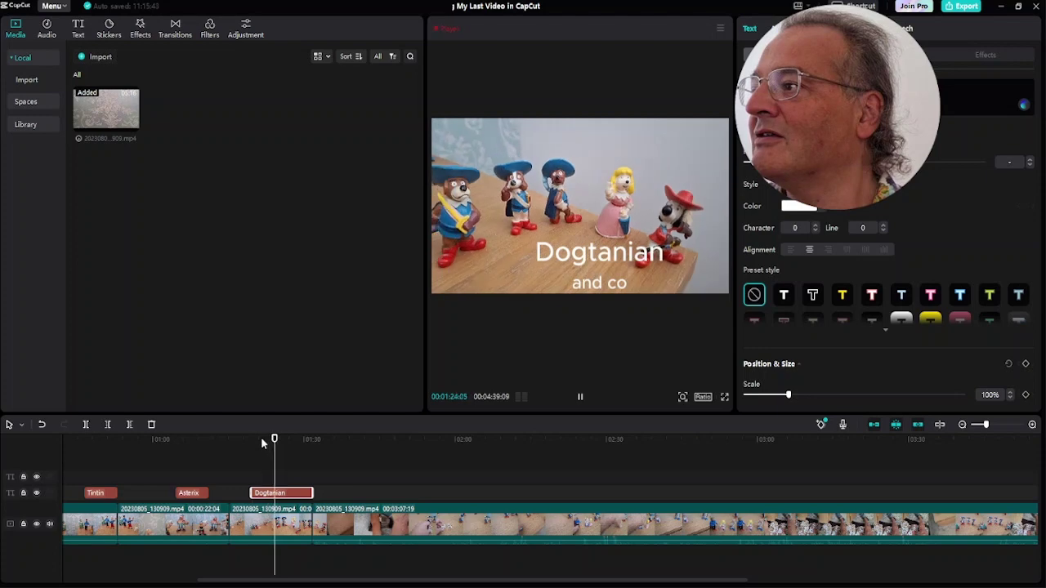
{"action": "key", "text": "space"}
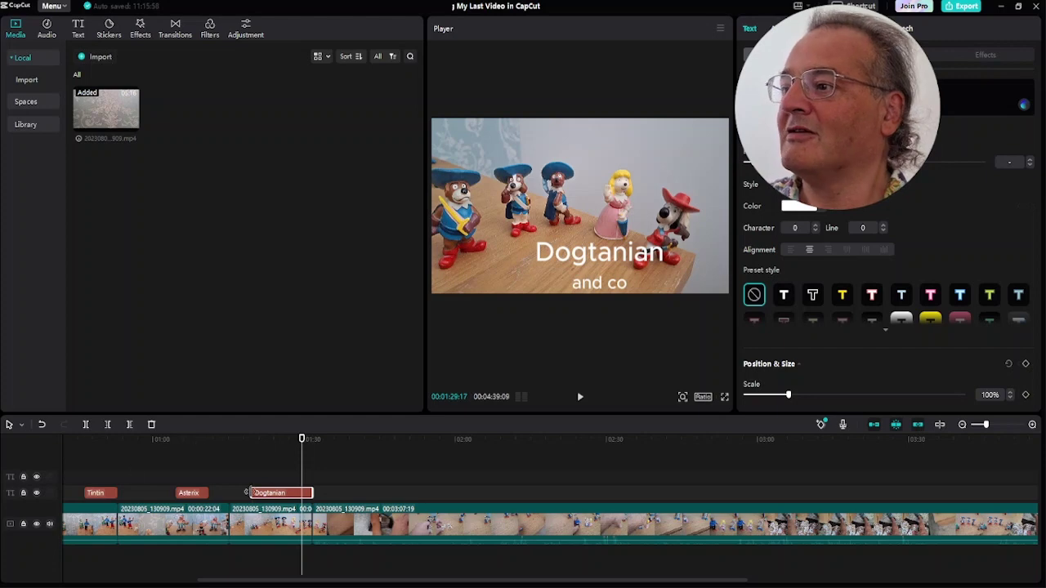
{"action": "left_click_drag", "start_coordinate": [251, 493], "coordinate": [308, 491]}
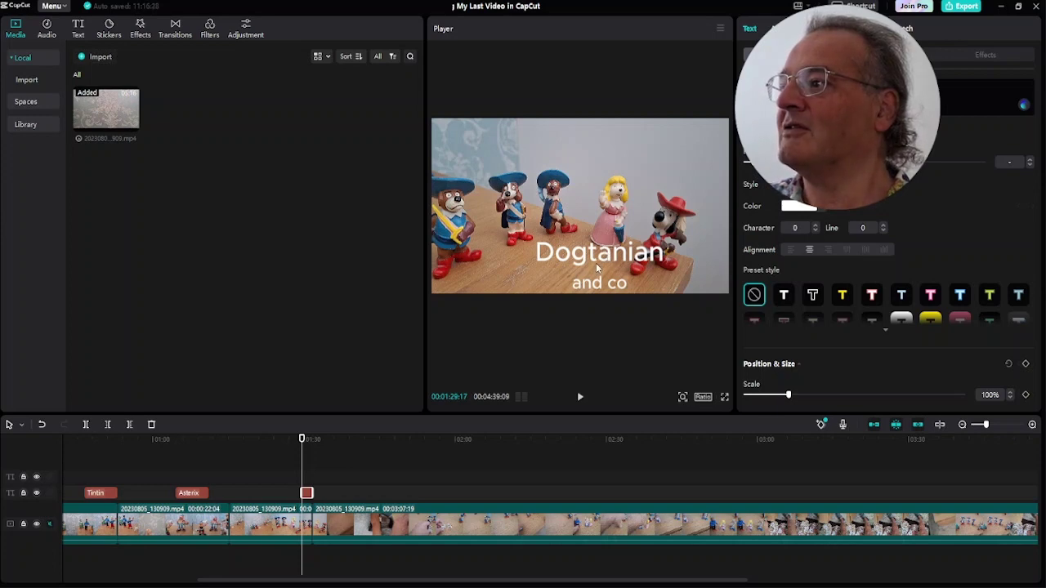
{"action": "left_click_drag", "start_coordinate": [596, 263], "coordinate": [659, 143]}
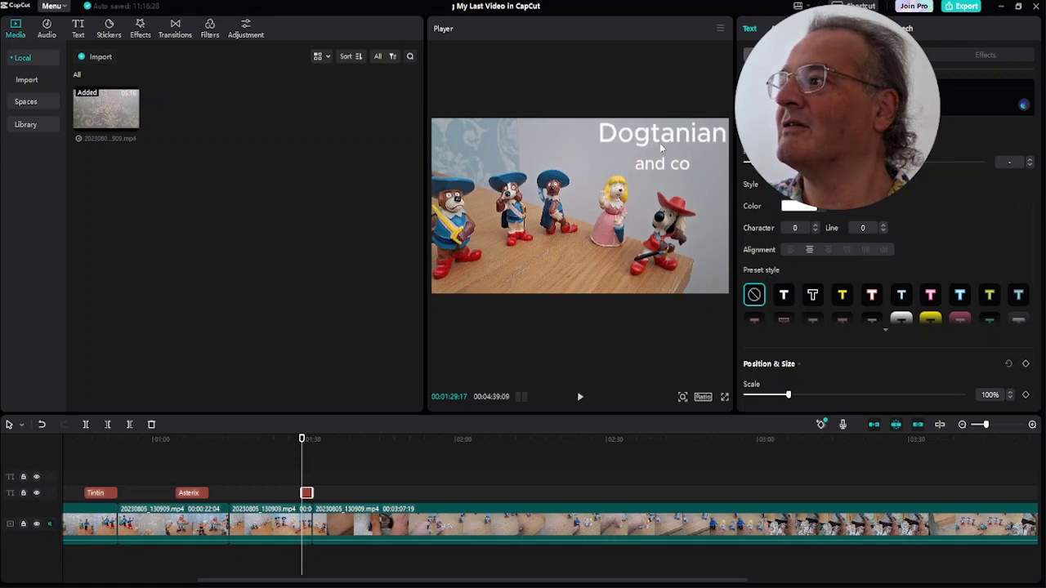
Play to the end of the two white dogs footage, step back to 00:01:44:04 and split the video clip there.
{"action": "left_click", "coordinate": [277, 440]}
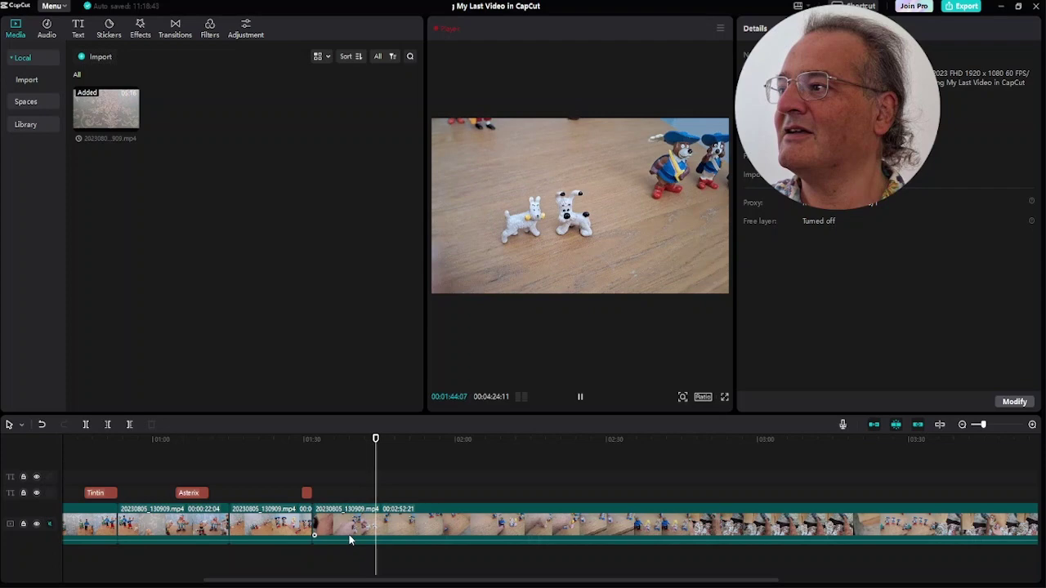
{"action": "key", "text": "space"}
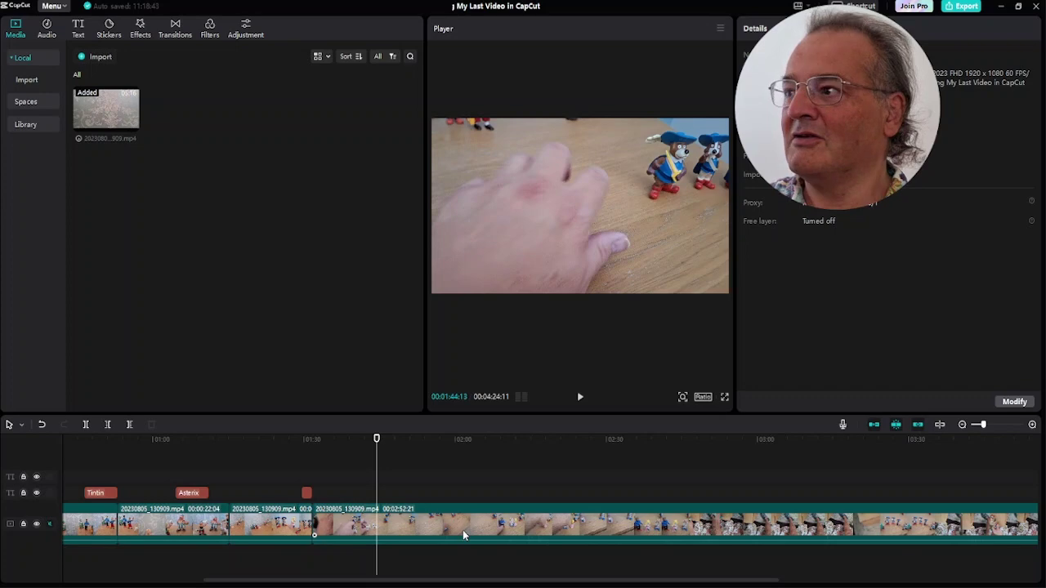
{"action": "key", "text": "Left"}
{"action": "key", "text": "Left"}
{"action": "key", "text": "Left"}
{"action": "key", "text": "Left"}
{"action": "key", "text": "Left"}
{"action": "key", "text": "Left"}
{"action": "key", "text": "Left"}
{"action": "key", "text": "Left"}
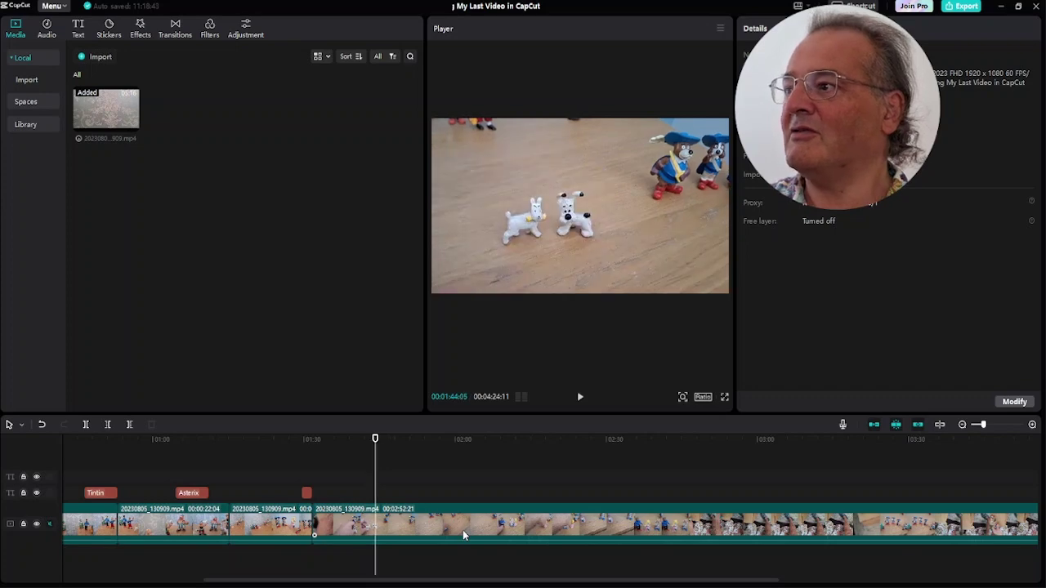
{"action": "key", "text": "Left"}
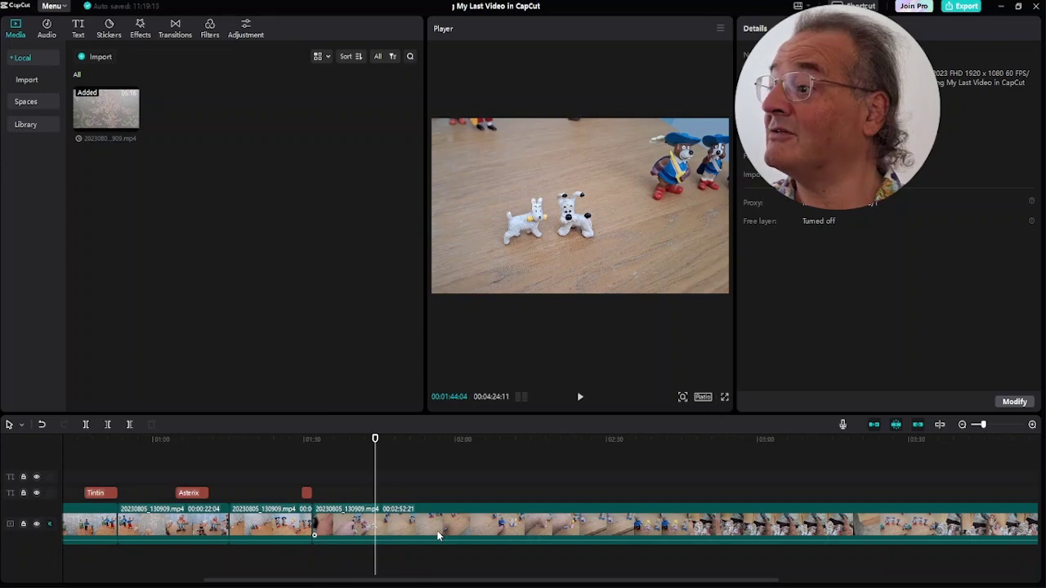
{"action": "key", "text": "ctrl+b"}
Trim away the last clip's start up to 00:02:02:04 and split the clip at 00:01:54:27 in the captain, princess and druid scene.
{"action": "left_click", "coordinate": [466, 495]}
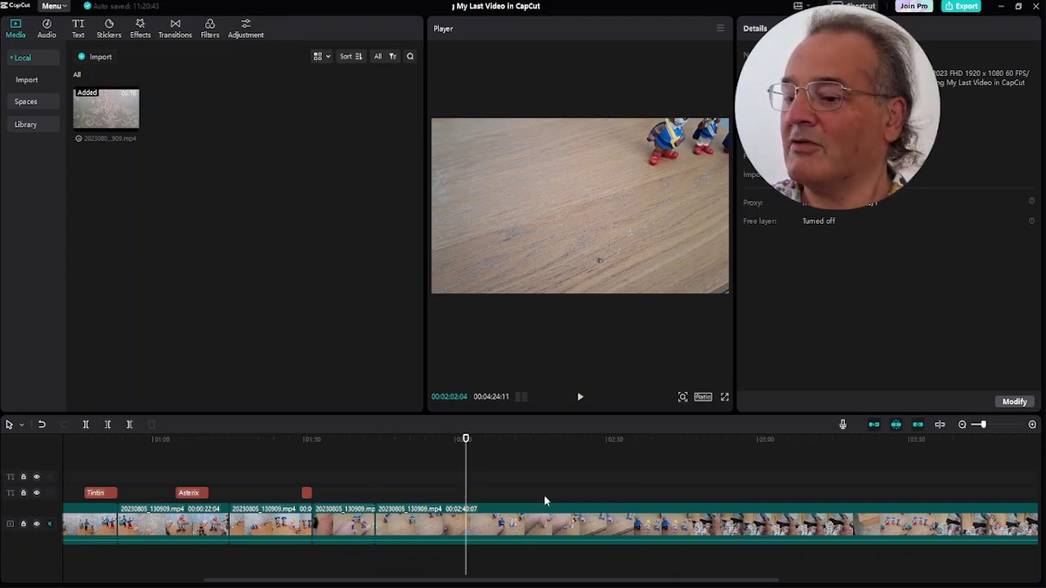
{"action": "key", "text": "Delete"}
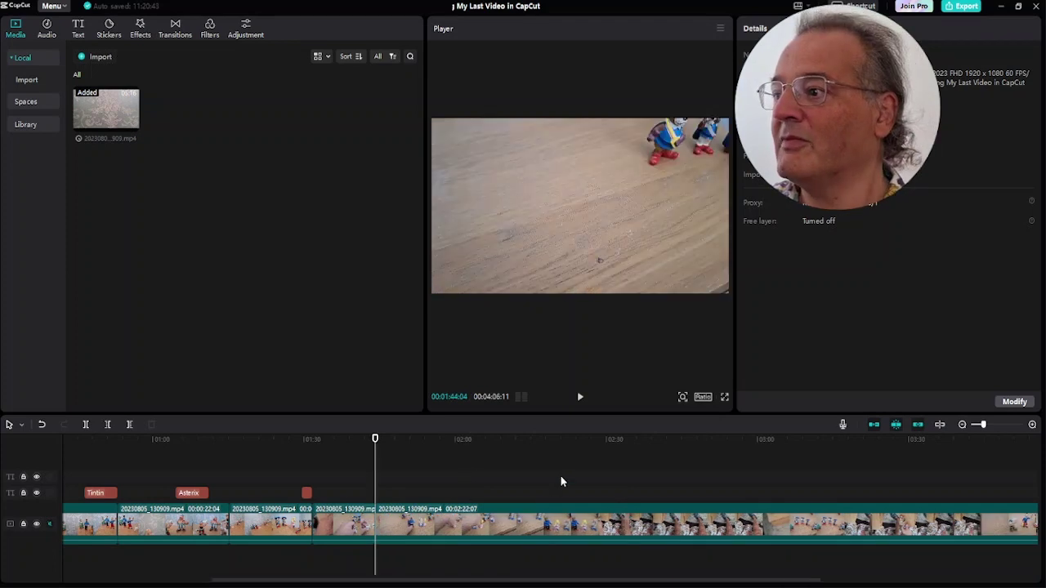
{"action": "key", "text": "space"}
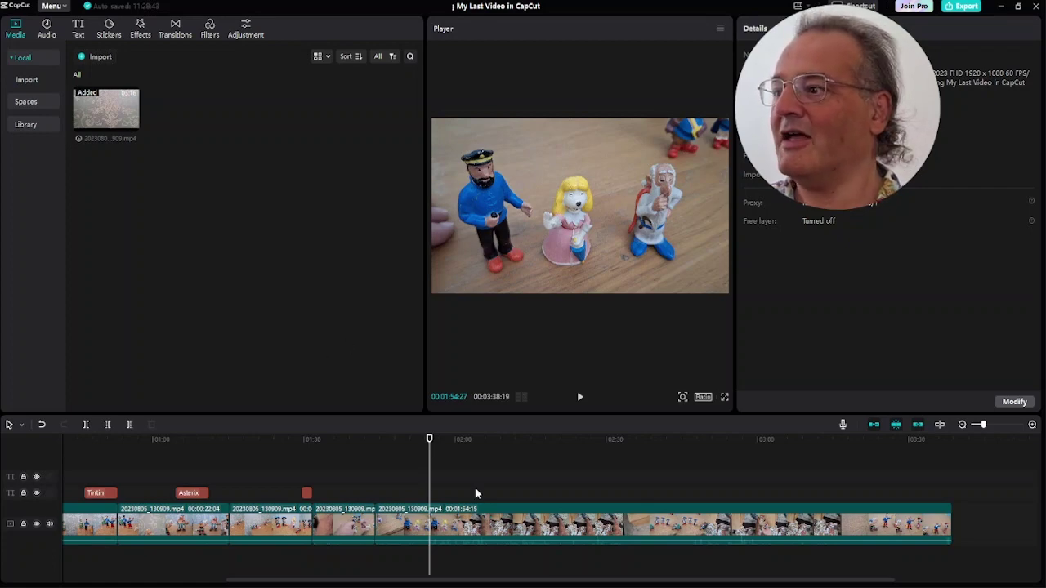
{"action": "left_click", "coordinate": [503, 522]}
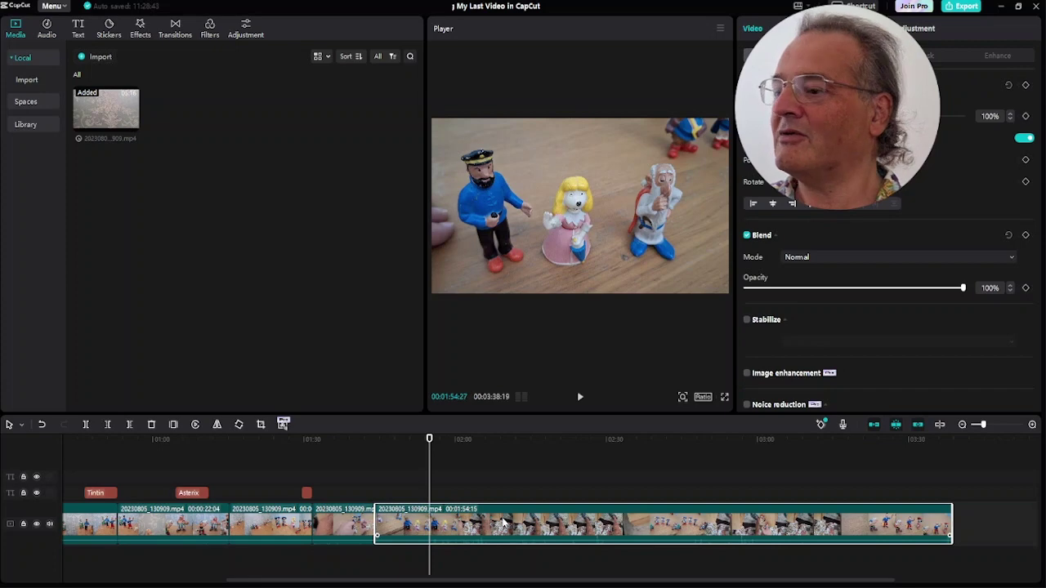
{"action": "key", "text": "ctrl+b"}
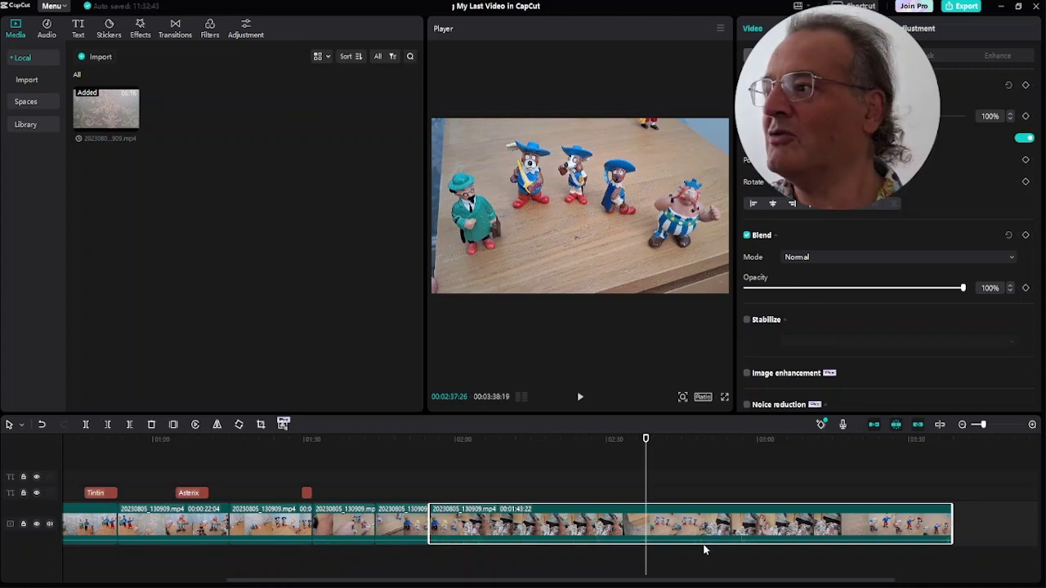
Trim away the last clip's start up to 00:02:37:26 and split it at 00:02:03:10, at the end of the five-figurine scene.
{"action": "key", "text": "q"}
{"action": "left_click", "coordinate": [481, 438]}
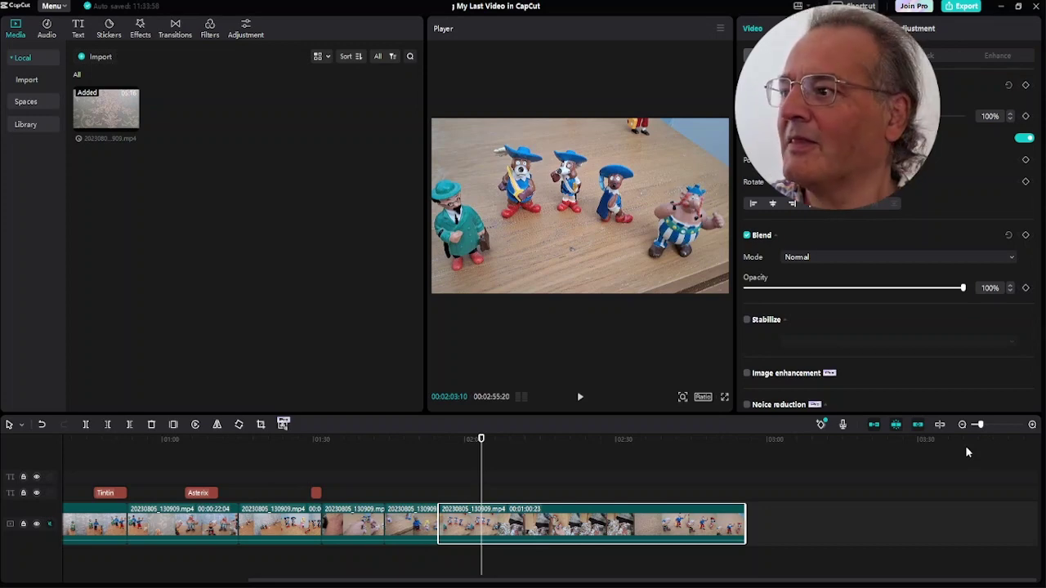
{"action": "key", "text": "ctrl+b"}
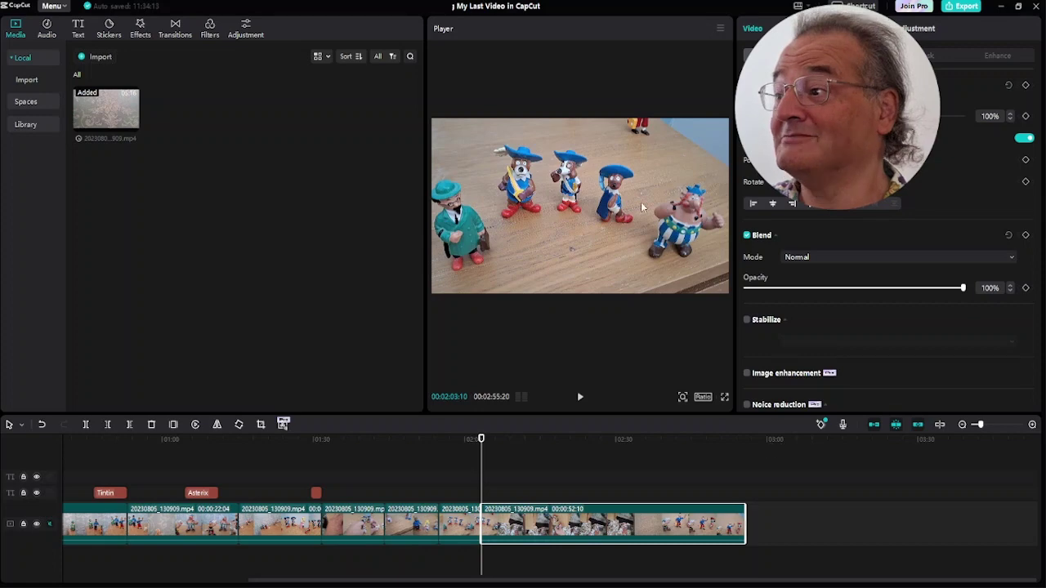
Trim the last clip's start up to 00:02:29:20, play the remainder and cut off its end from 00:02:27:24.
{"action": "left_click", "coordinate": [614, 439]}
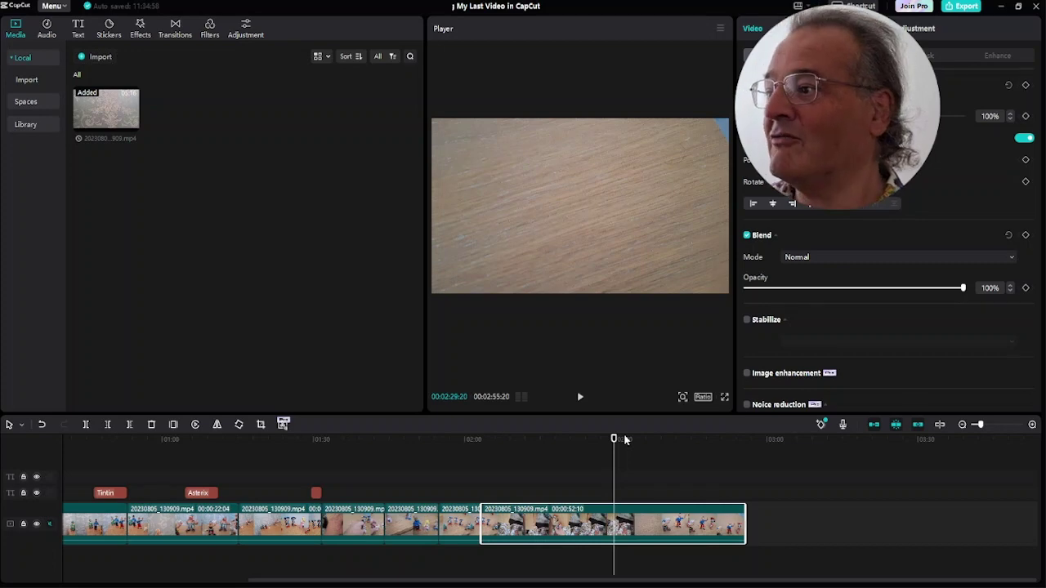
{"action": "key", "text": "q"}
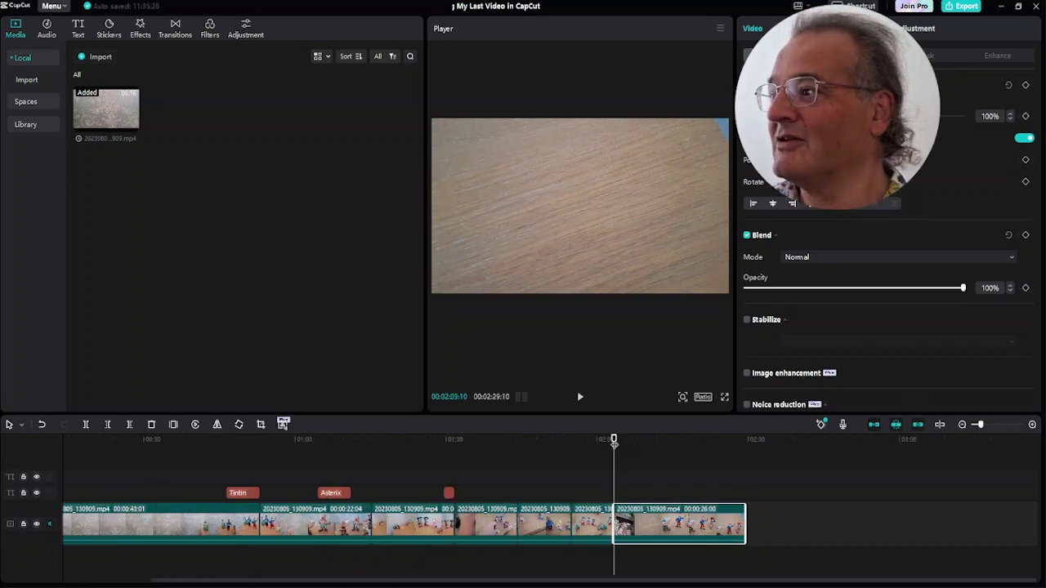
{"action": "key", "text": "space"}
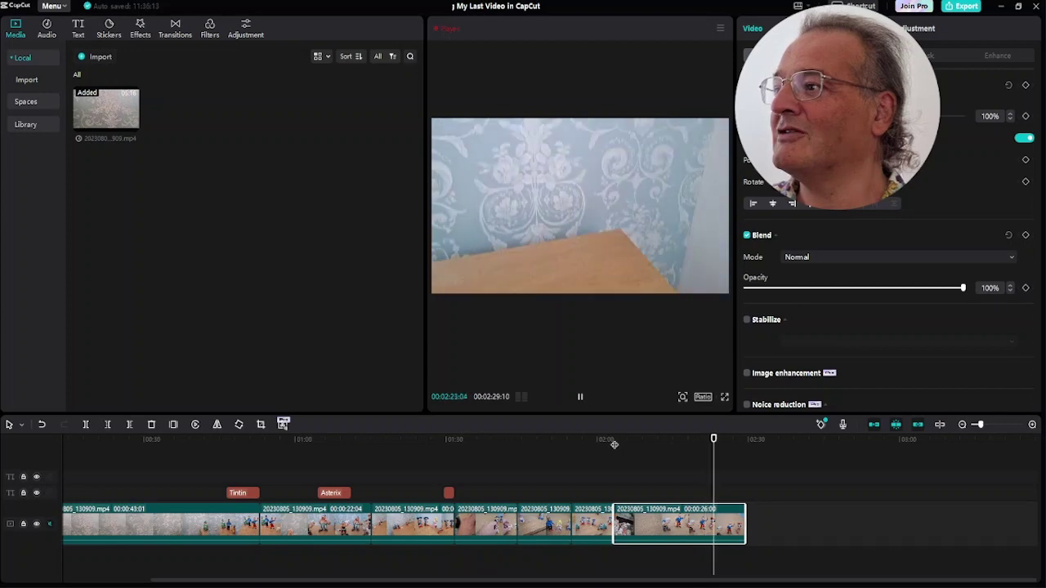
{"action": "key", "text": "space"}
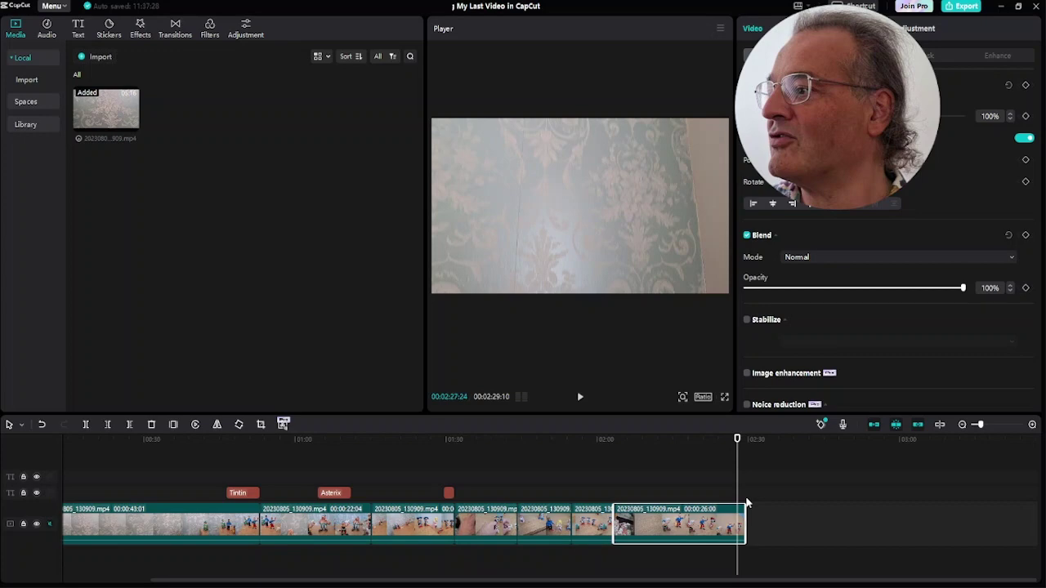
{"action": "key", "text": "w"}
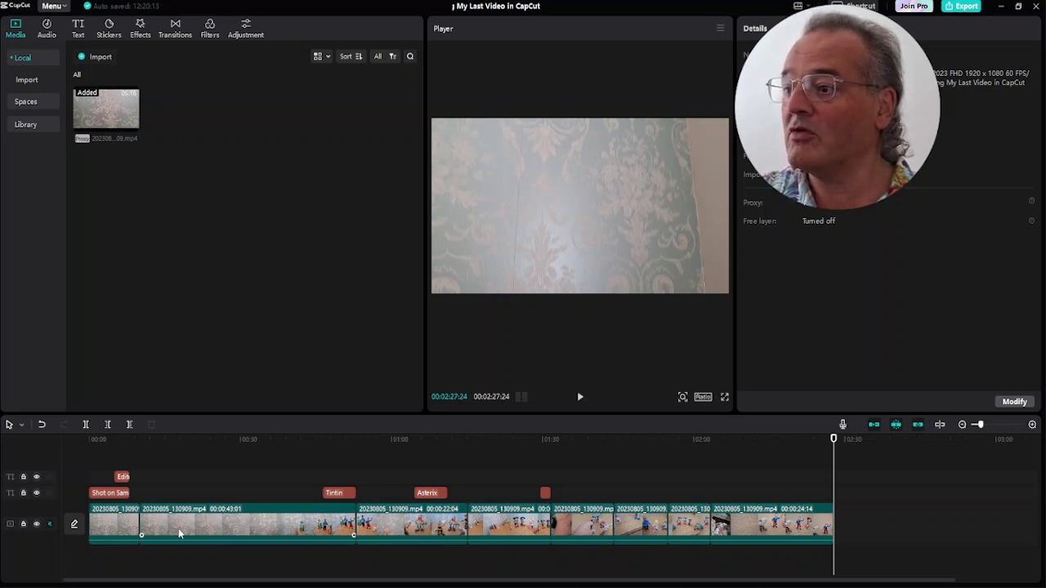
Move the playhead to 00:00:09:00, one second before the end of the hidden opening clip.
{"action": "left_click", "coordinate": [130, 439]}
{"action": "scroll", "coordinate": [745, 481], "scroll_direction": "up", "scroll_amount": 5}
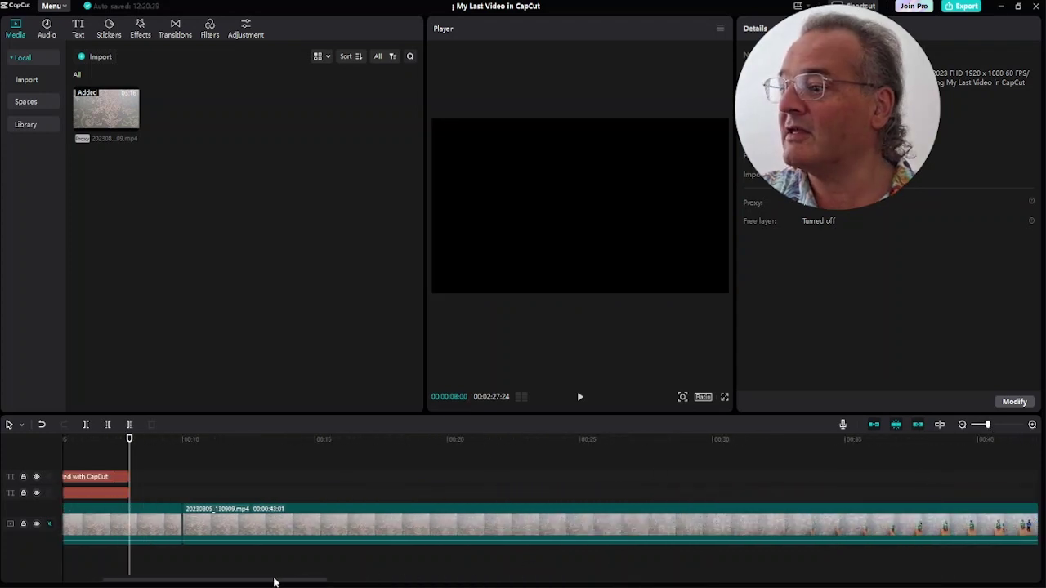
{"action": "left_click_drag", "start_coordinate": [273, 580], "coordinate": [155, 581]}
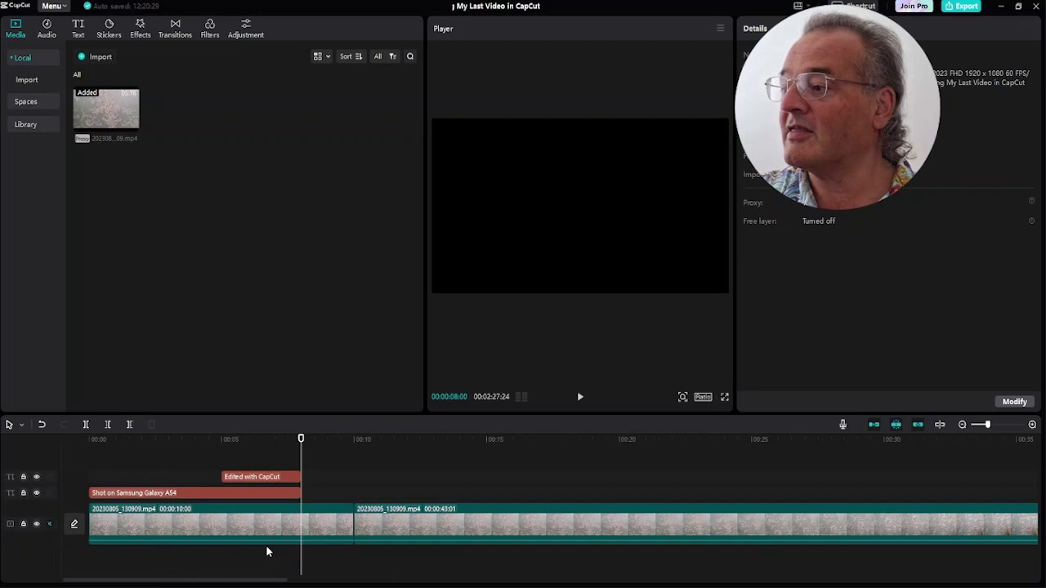
{"action": "left_click", "coordinate": [271, 445]}
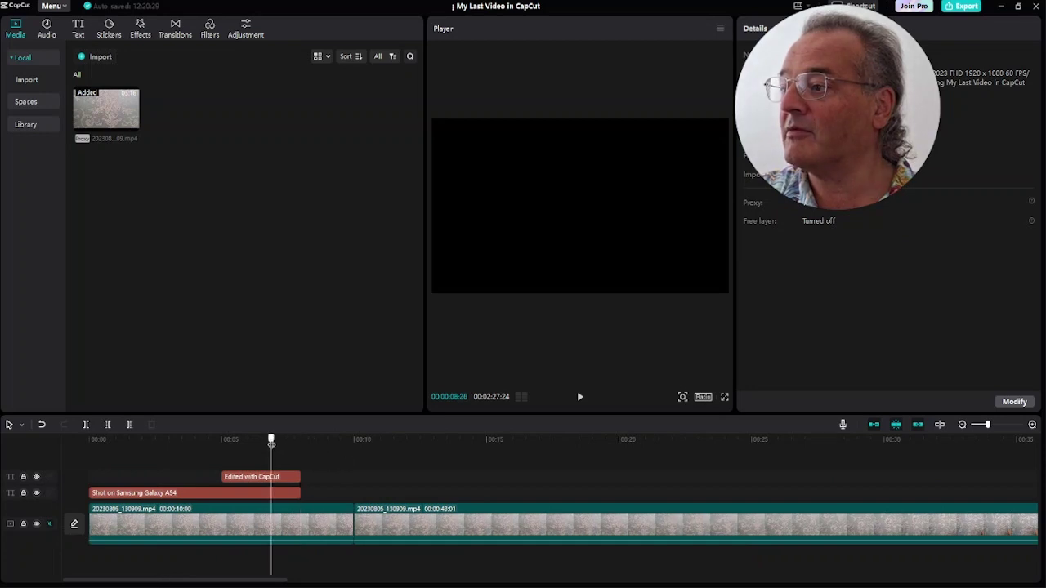
{"action": "left_click", "coordinate": [356, 439]}
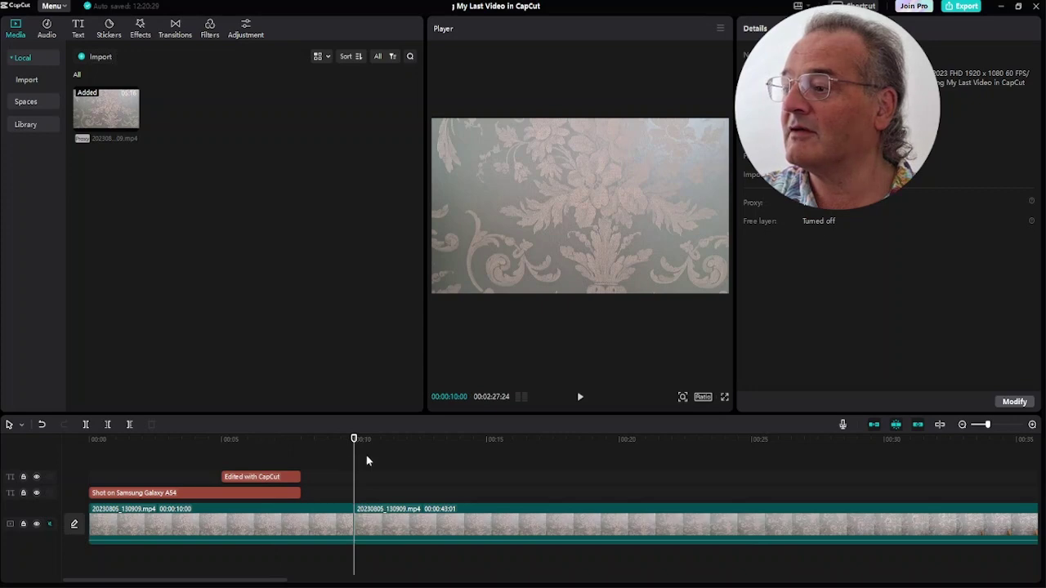
{"action": "left_click", "coordinate": [329, 439]}
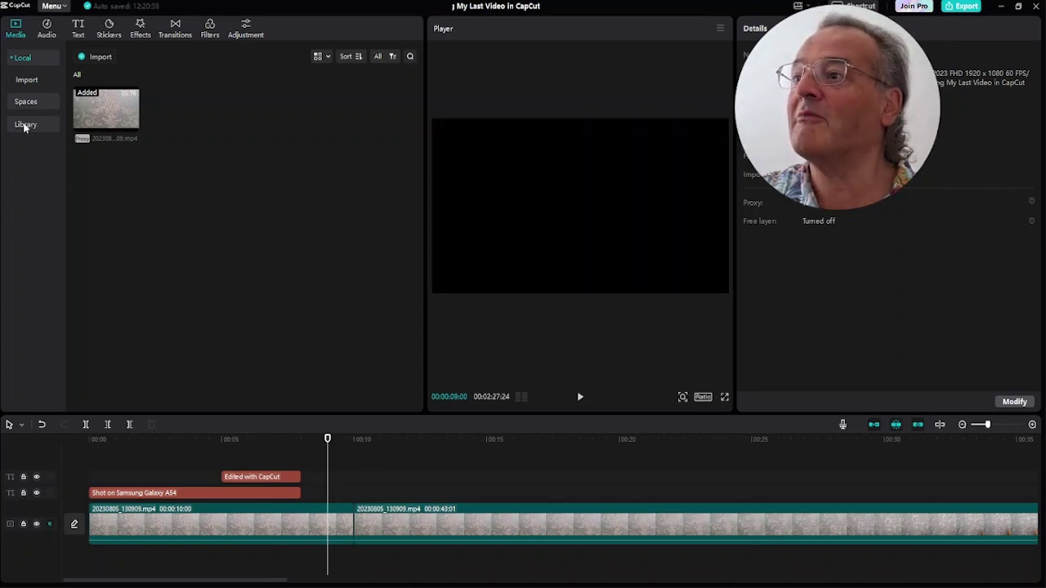
Search the music library for "calm".
{"action": "left_click", "coordinate": [47, 31]}
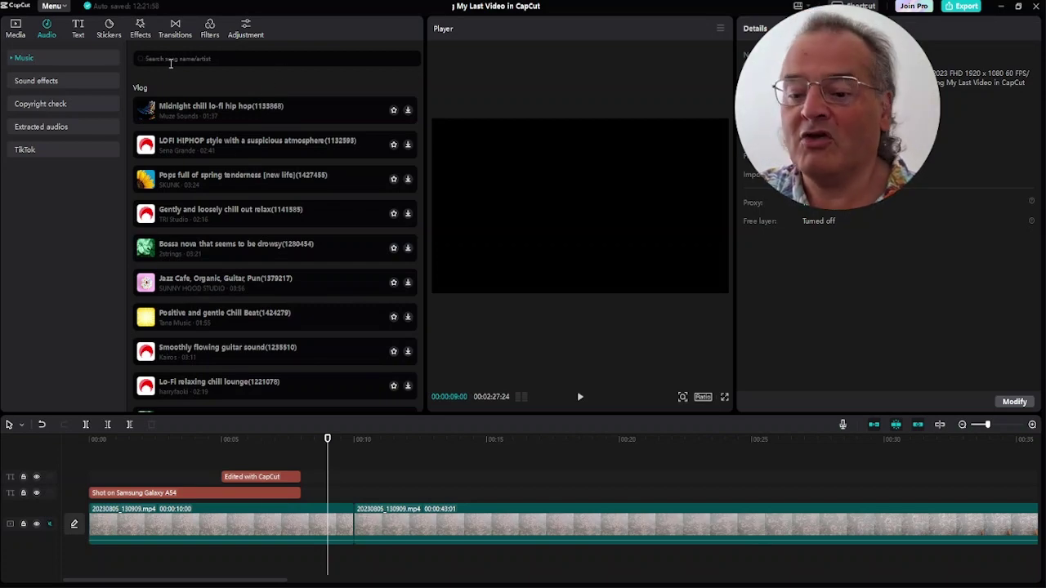
{"action": "type", "text": "calm"}
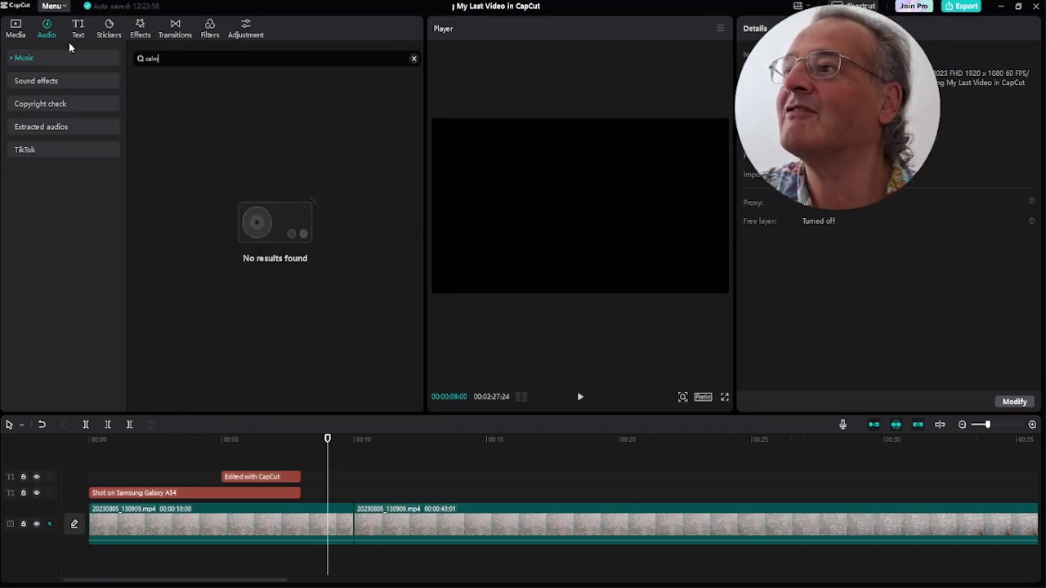
{"action": "key", "text": "Return"}
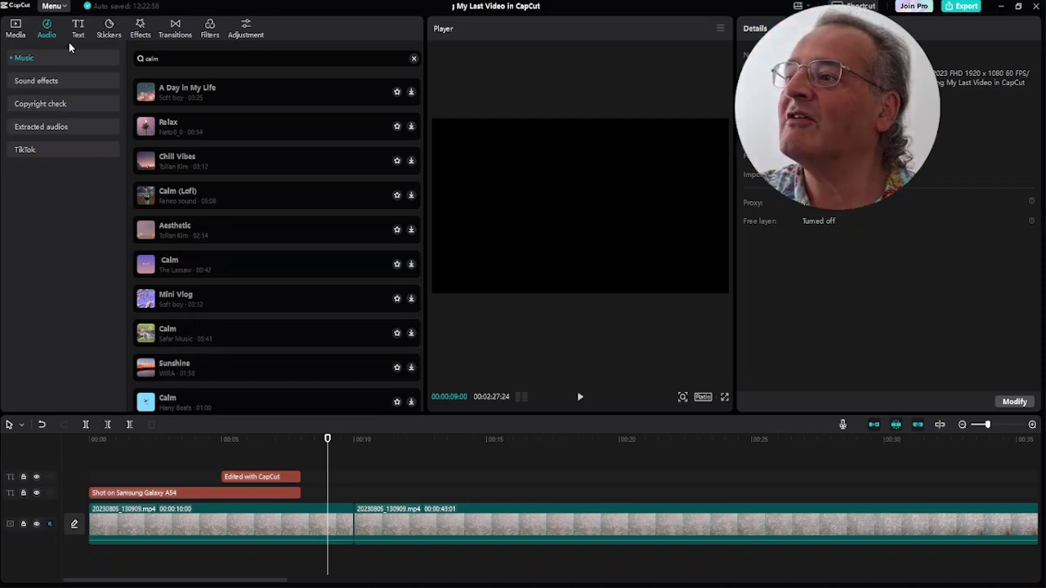
Preview the Aesthetic track by Tollan Kim and add it to the timeline at 00:00:09:00.
{"action": "left_click", "coordinate": [175, 235]}
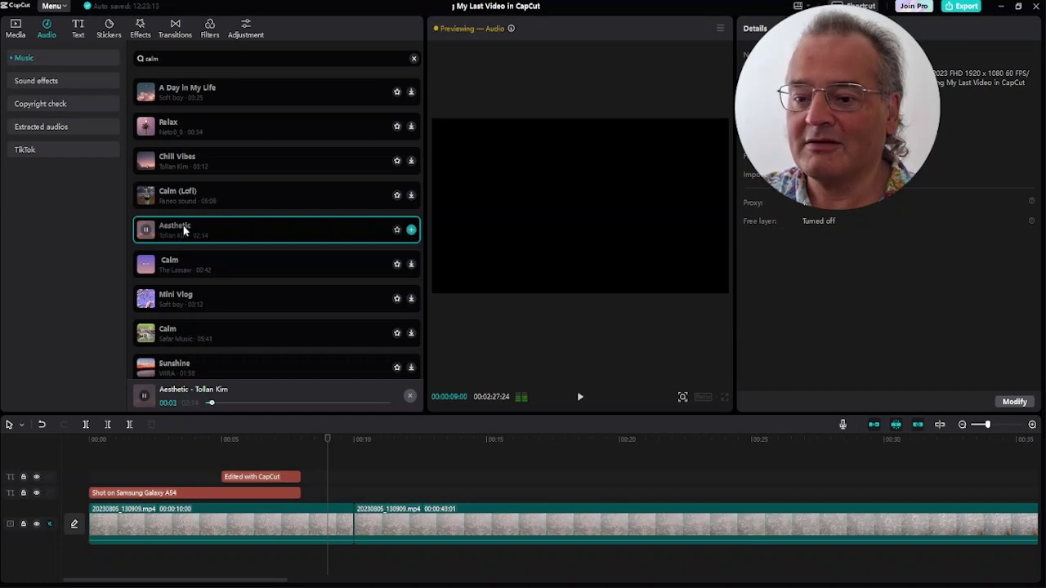
{"action": "left_click", "coordinate": [235, 235]}
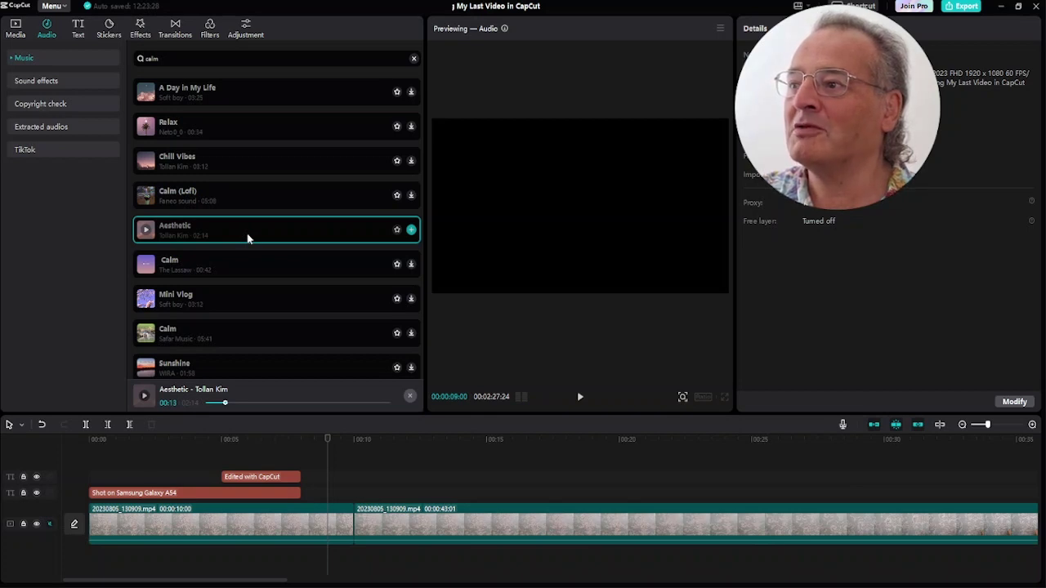
{"action": "left_click", "coordinate": [411, 231]}
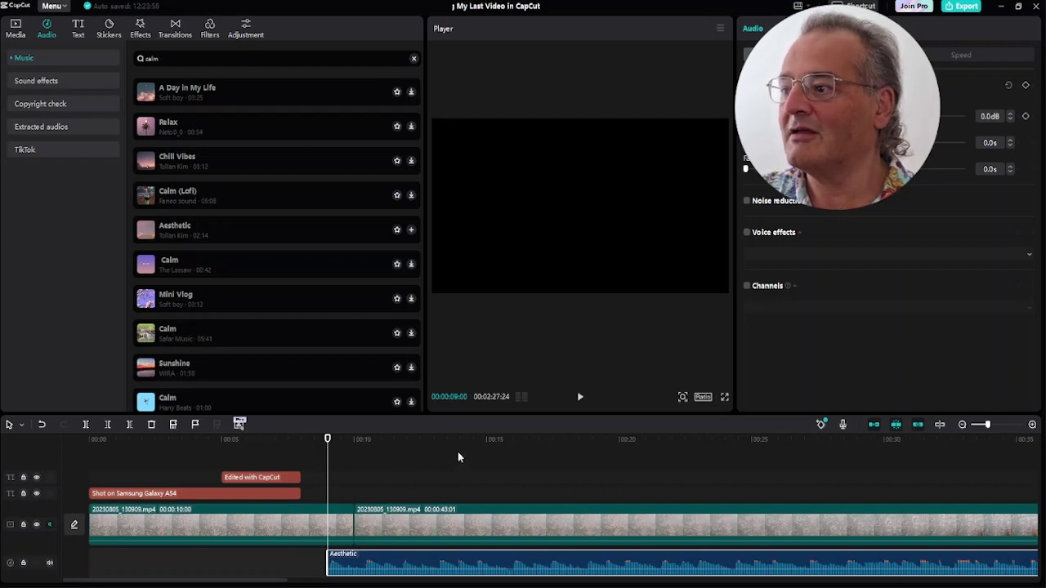
Play the video with the Aesthetic music and lower the track's volume to -8.8 dB.
{"action": "key", "text": "space"}
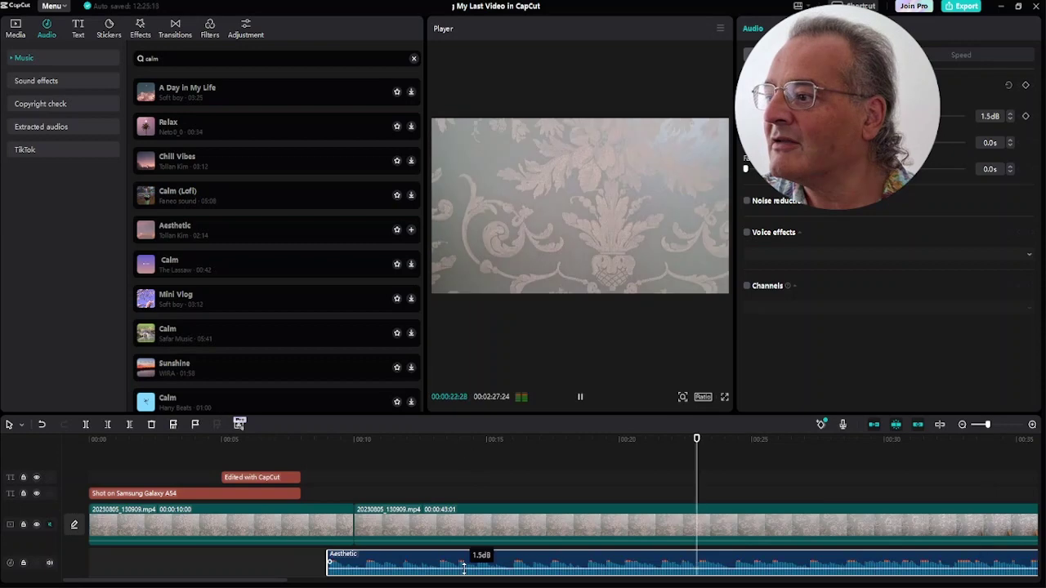
{"action": "left_click_drag", "start_coordinate": [464, 568], "coordinate": [463, 573]}
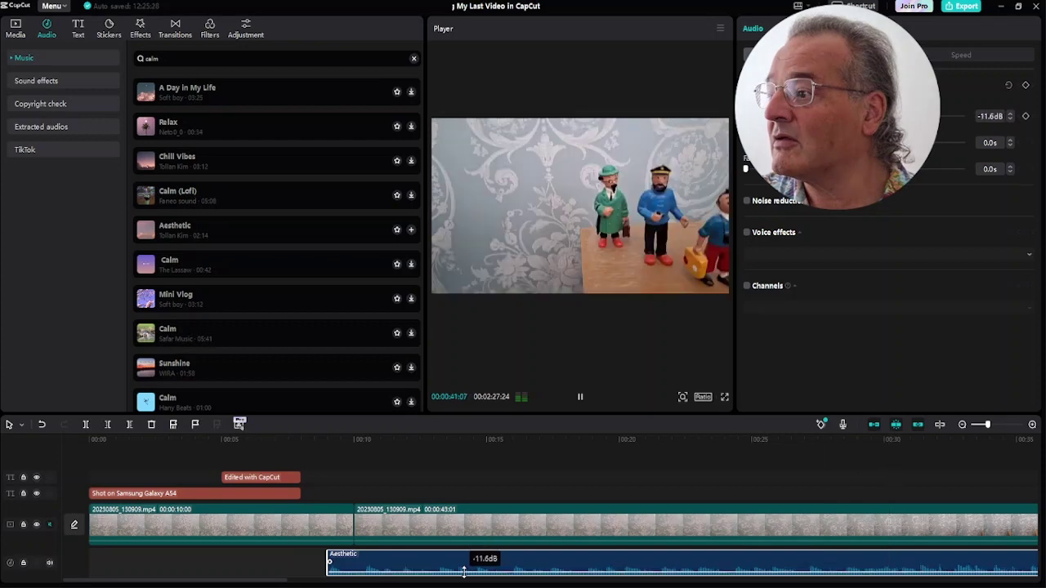
{"action": "left_click_drag", "start_coordinate": [463, 572], "coordinate": [466, 570]}
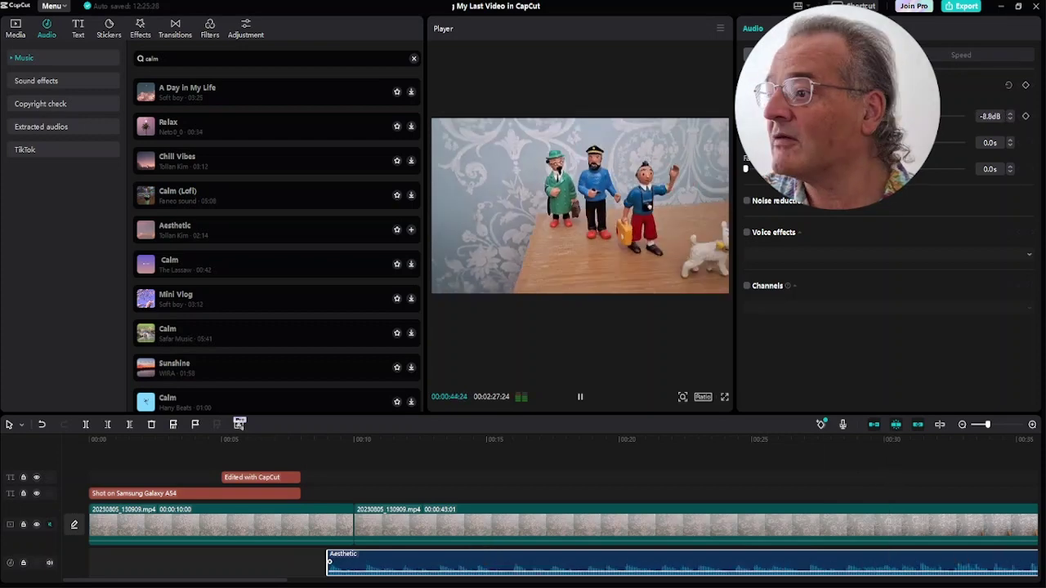
Examine where the Aesthetic track ends on the timeline compared with the end of the last video clip.
{"action": "left_click_drag", "start_coordinate": [259, 581], "coordinate": [327, 582]}
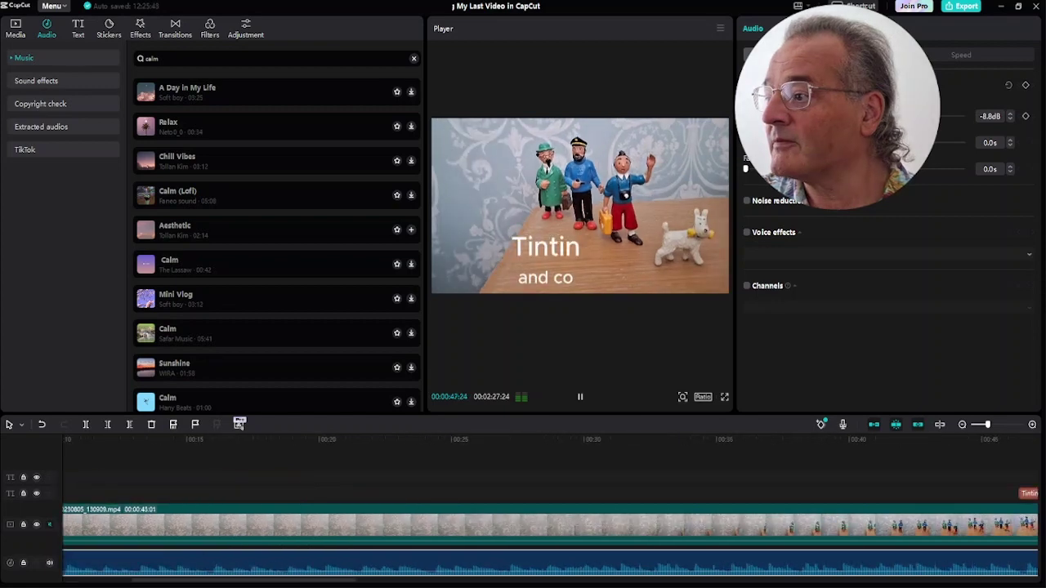
{"action": "left_click_drag", "start_coordinate": [327, 581], "coordinate": [367, 582]}
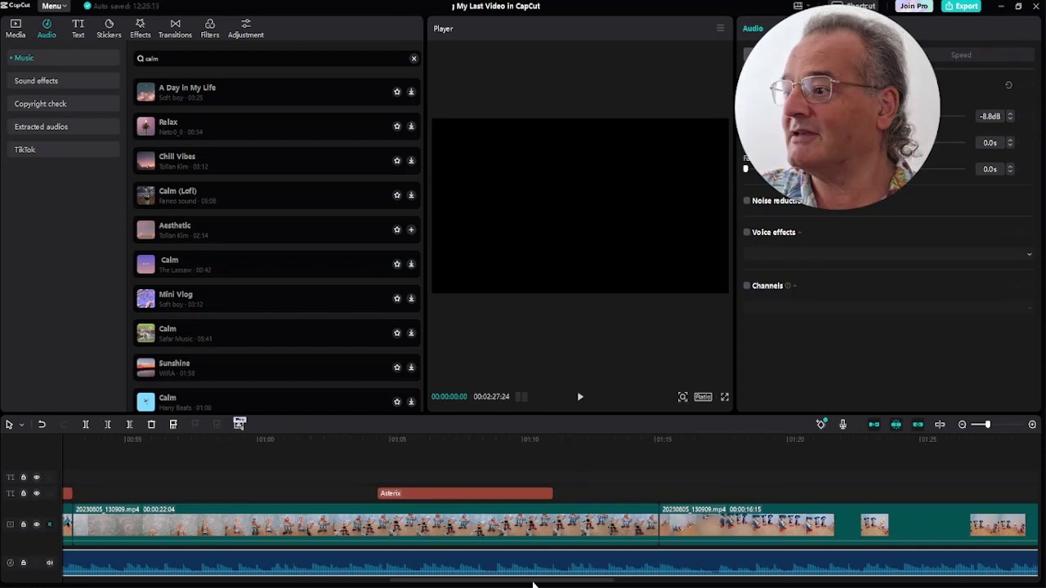
{"action": "left_click_drag", "start_coordinate": [533, 583], "coordinate": [103, 584]}
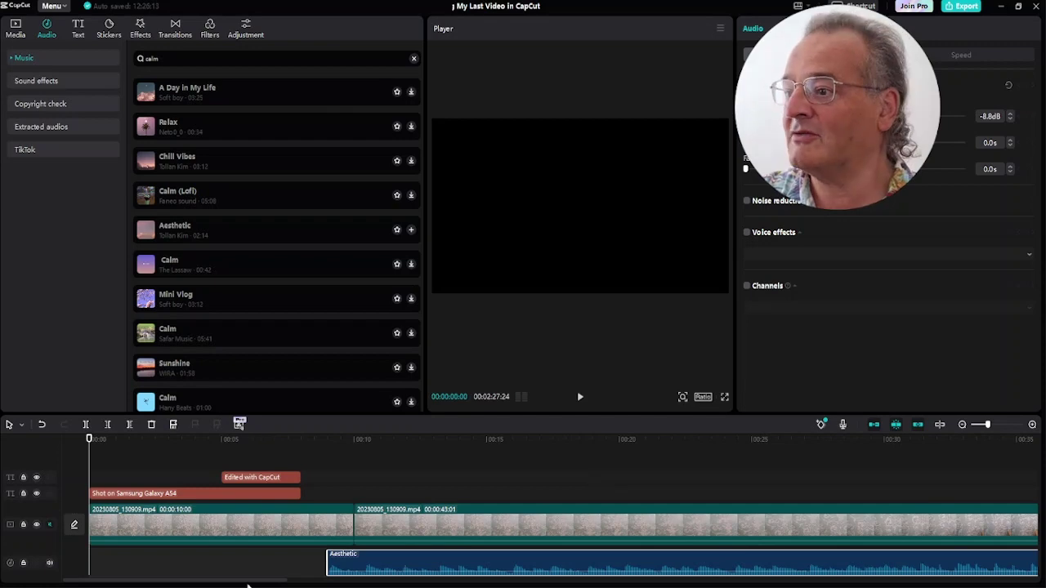
{"action": "left_click_drag", "start_coordinate": [248, 584], "coordinate": [973, 585]}
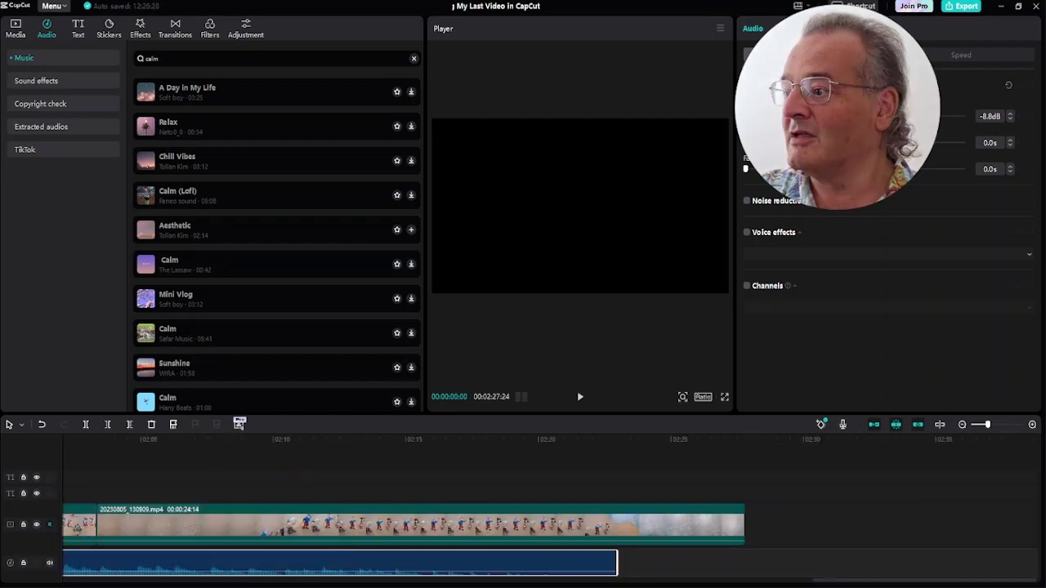
{"action": "left_click", "coordinate": [902, 433]}
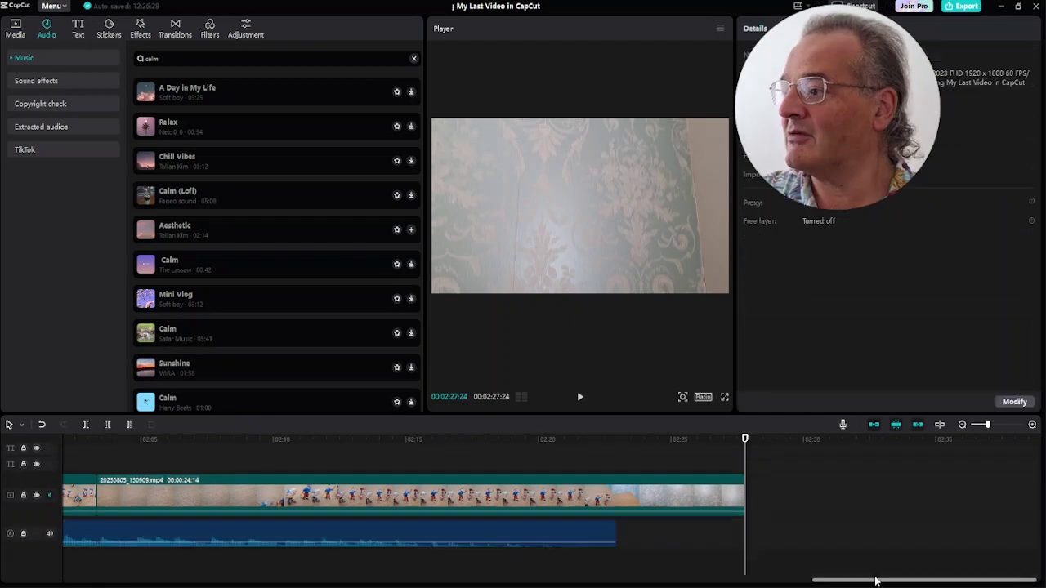
Return to the start of the timeline and play through the opening titles and the beginning of the music.
{"action": "left_click_drag", "start_coordinate": [878, 580], "coordinate": [172, 580]}
{"action": "left_click", "coordinate": [546, 439]}
{"action": "key", "text": "Home"}
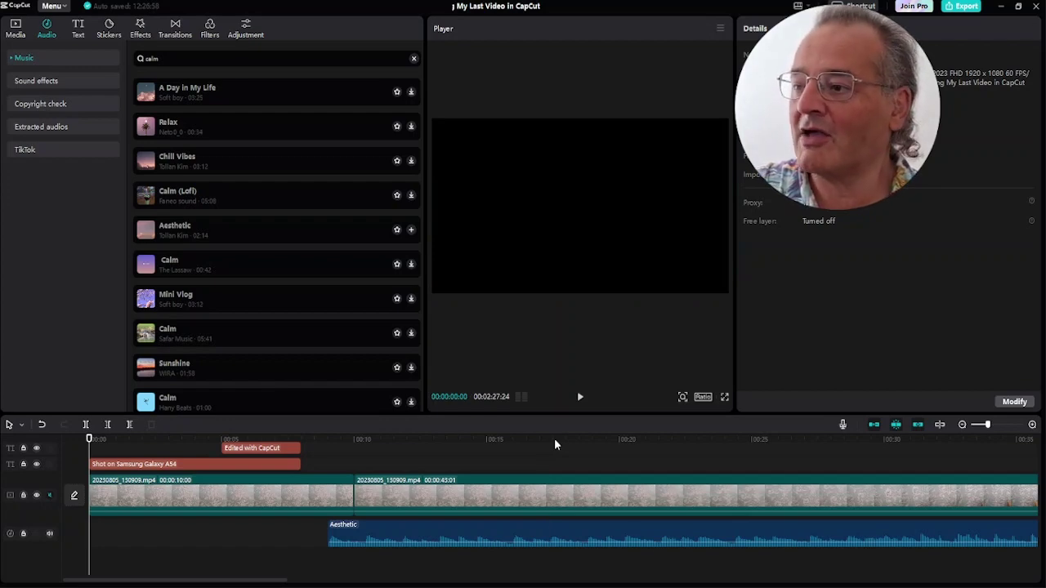
{"action": "key", "text": "space"}
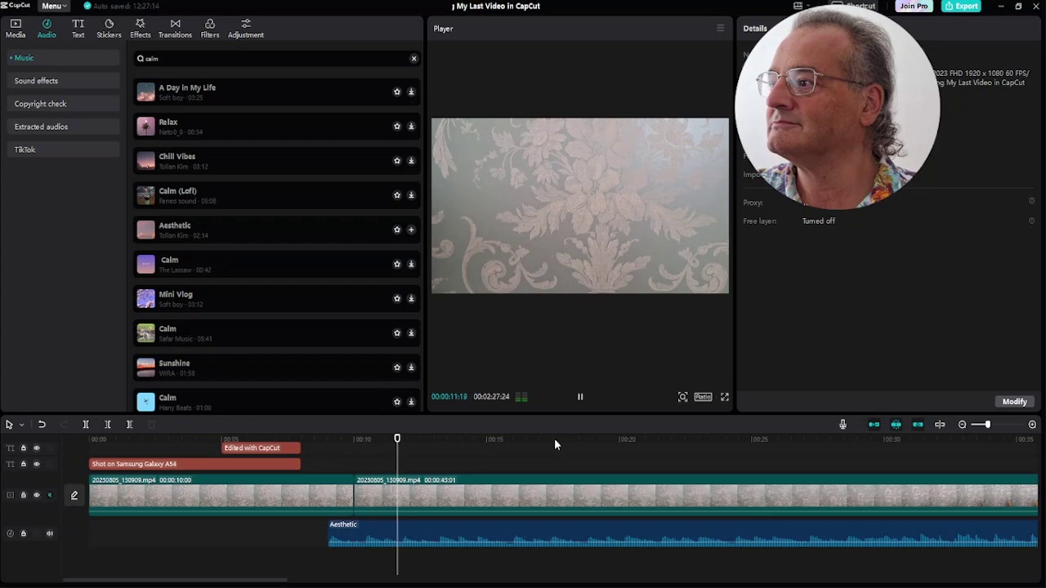
Add a default text title at 00:00:12:00 over the start of the second video clip.
{"action": "left_click", "coordinate": [385, 442]}
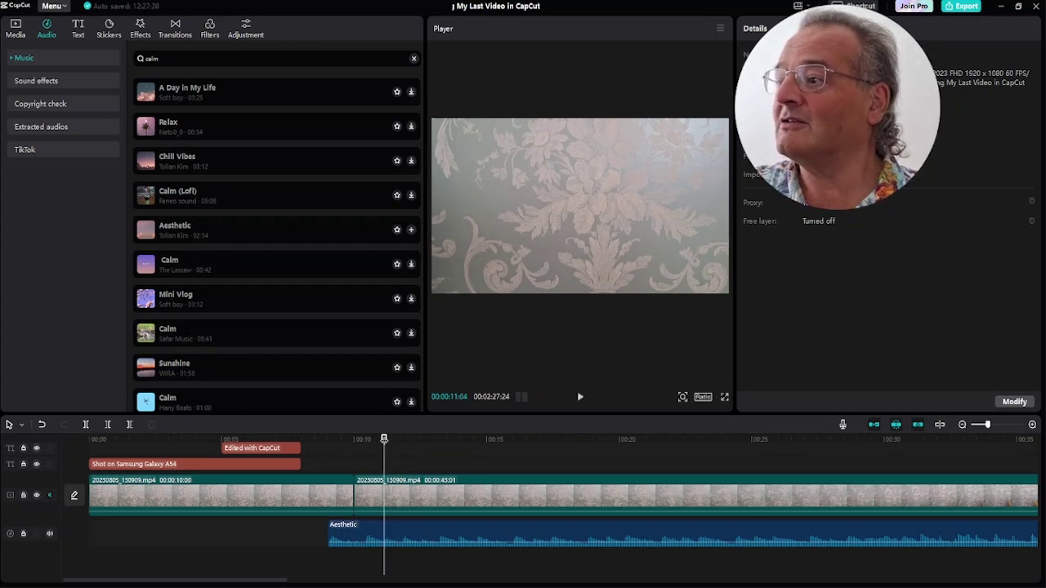
{"action": "left_click_drag", "start_coordinate": [384, 440], "coordinate": [406, 442]}
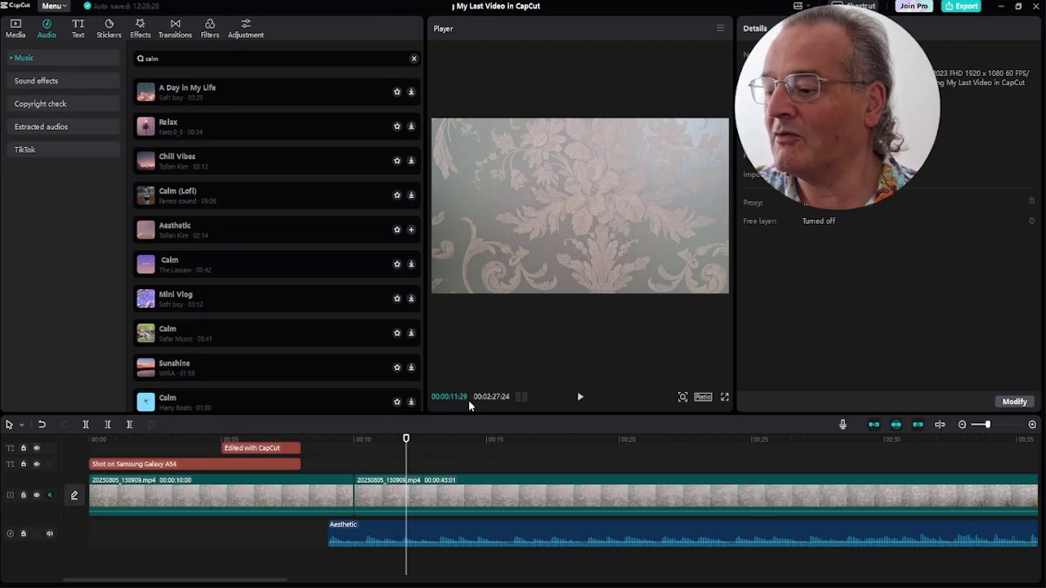
{"action": "key", "text": "Right"}
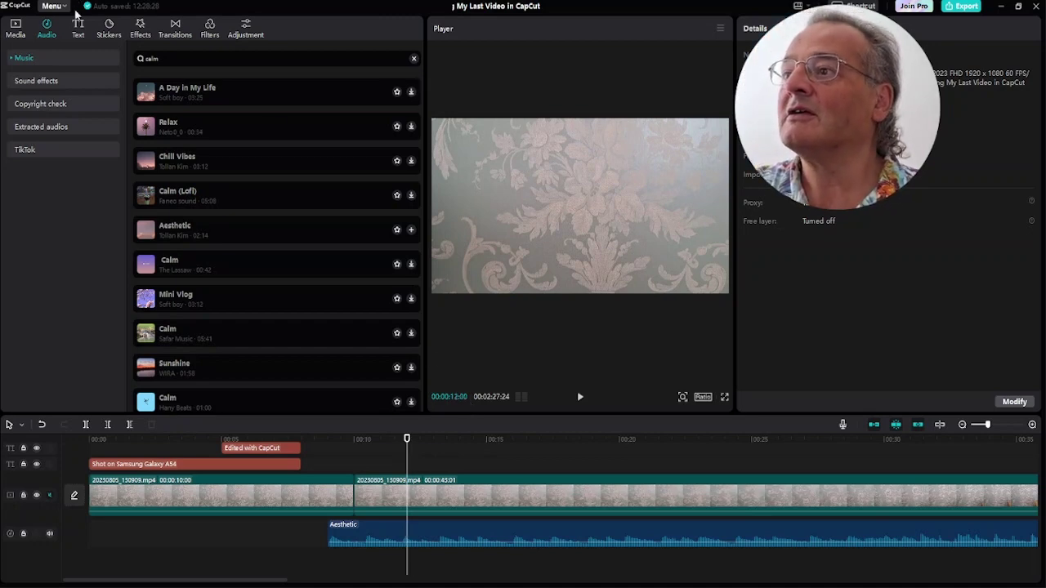
{"action": "left_click", "coordinate": [79, 29]}
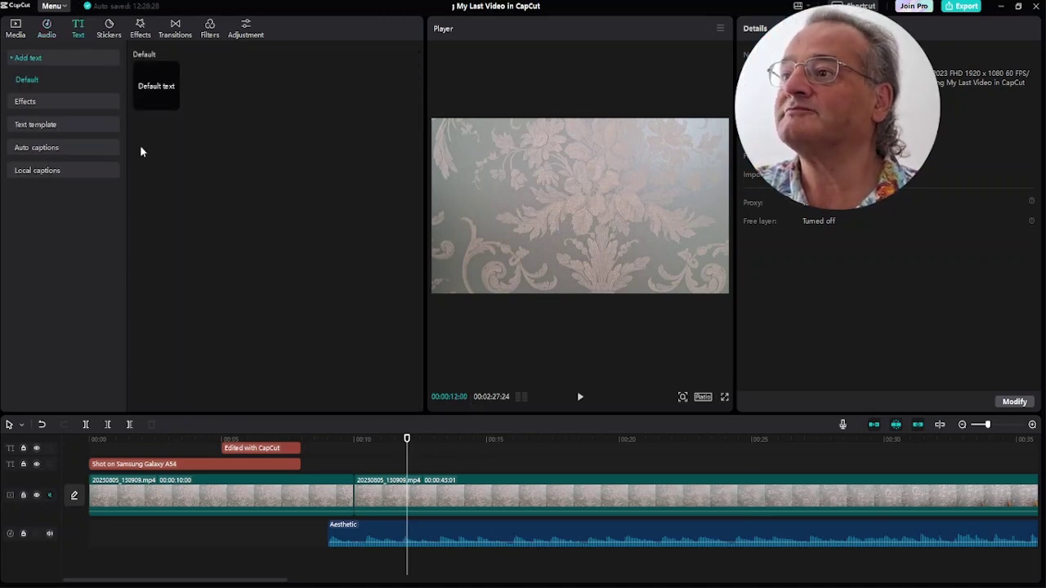
{"action": "mouse_move", "coordinate": [156, 72]}
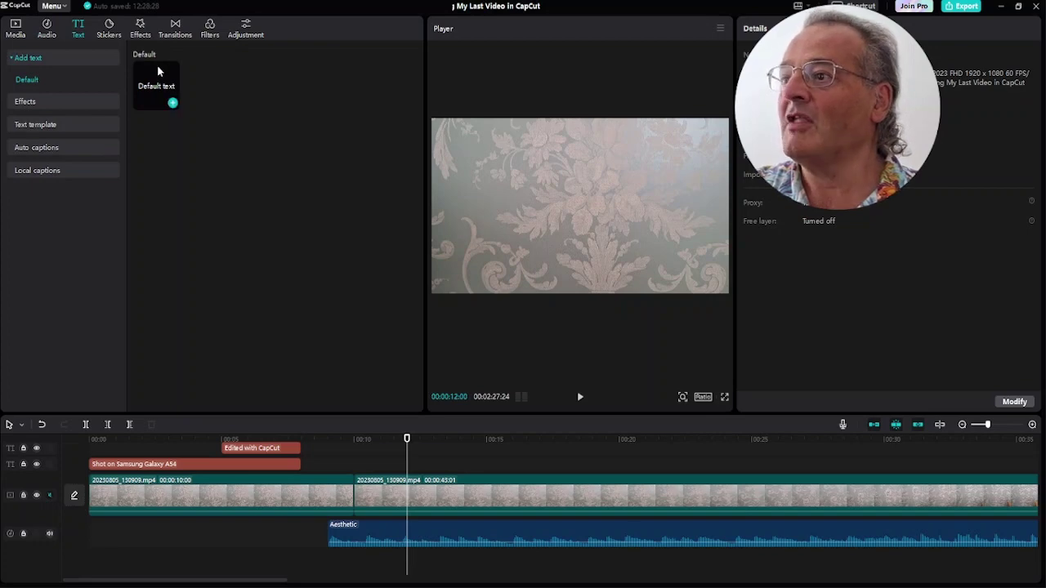
{"action": "mouse_move", "coordinate": [173, 105]}
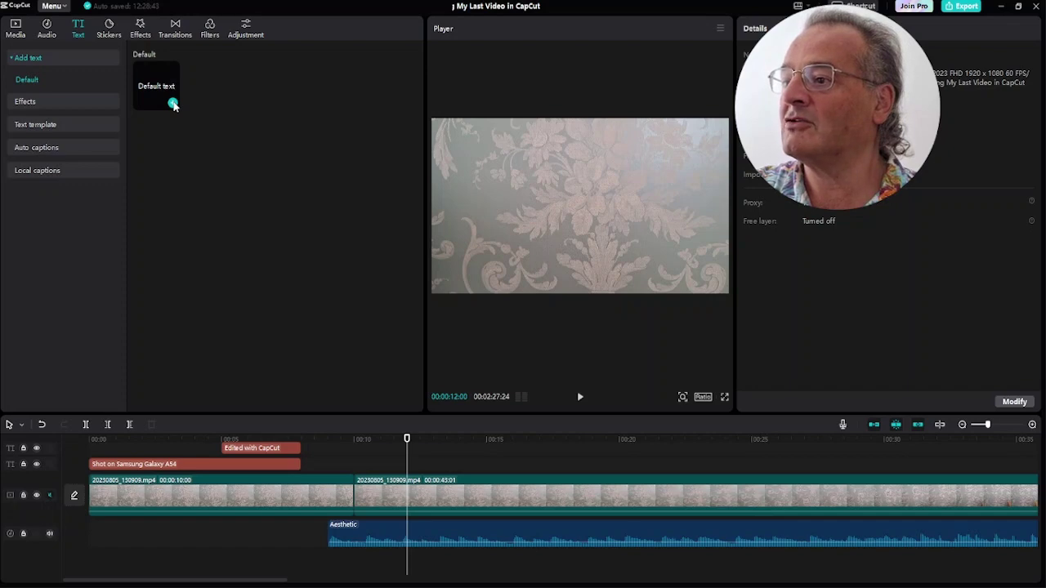
{"action": "left_click", "coordinate": [174, 104]}
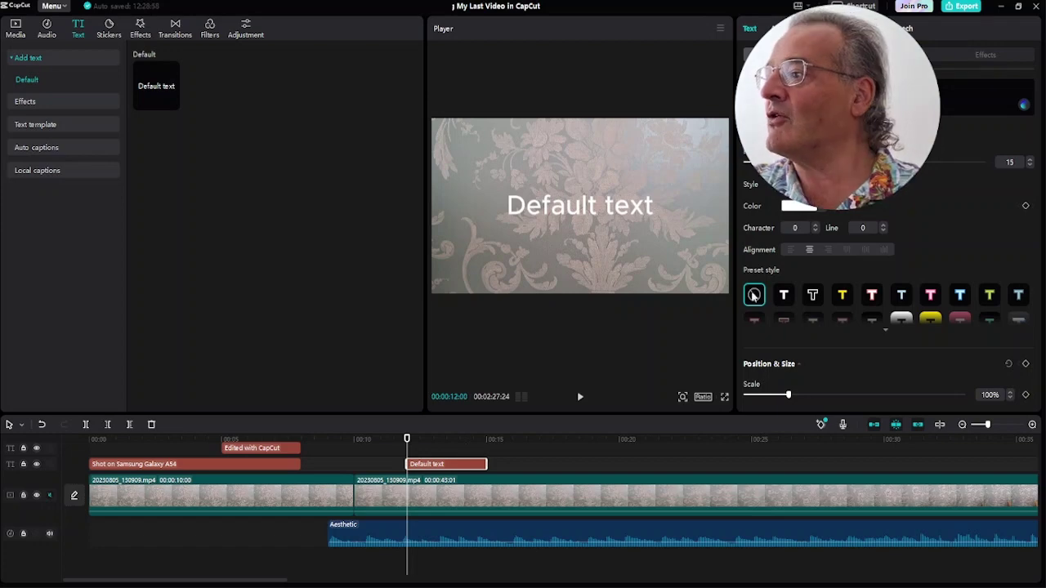
Expand the preset styles of the new default text to show all the available looks.
{"action": "scroll", "coordinate": [983, 235], "scroll_direction": "down", "scroll_amount": 2}
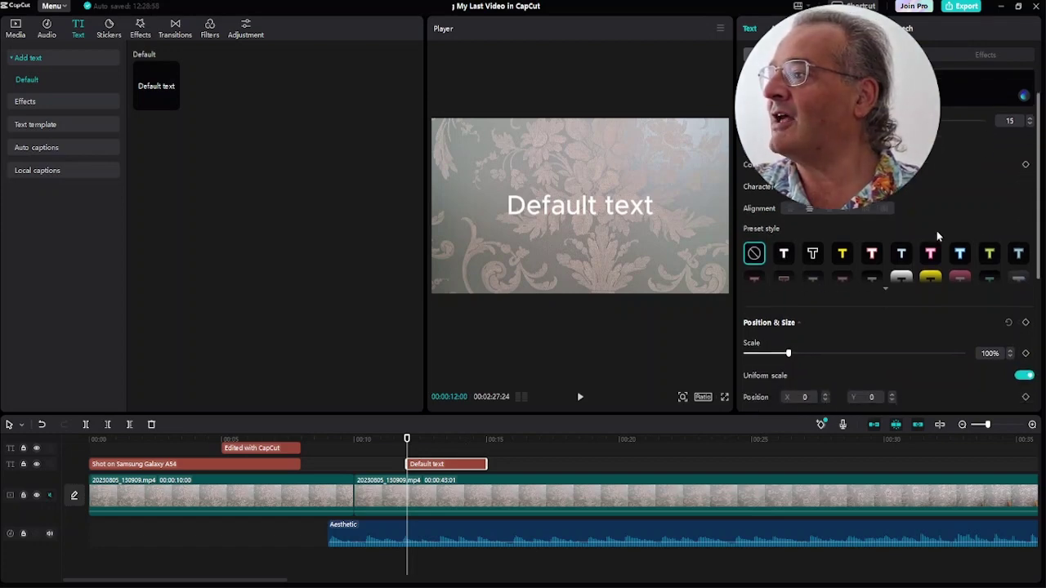
{"action": "scroll", "coordinate": [1040, 167], "scroll_direction": "down", "scroll_amount": 2}
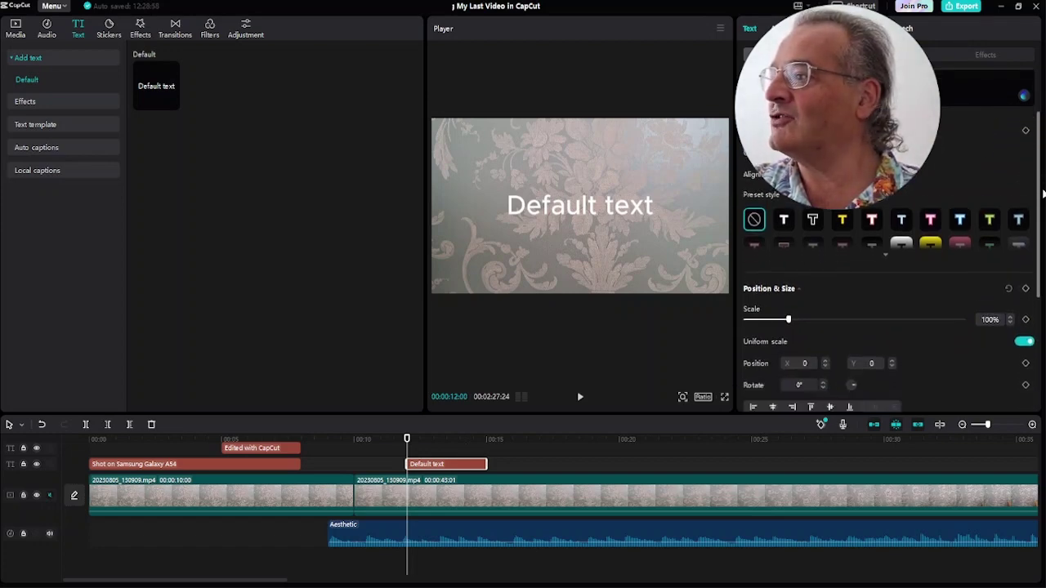
{"action": "left_click", "coordinate": [886, 271]}
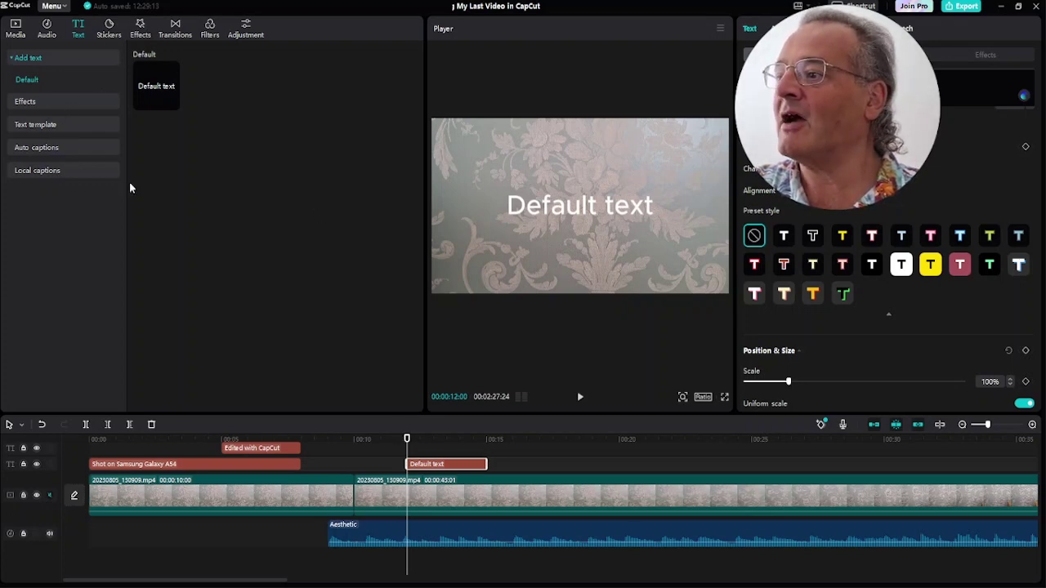
Preview the first Trending text effect, with plain white lettering, and look through the other text effects.
{"action": "left_click", "coordinate": [45, 100]}
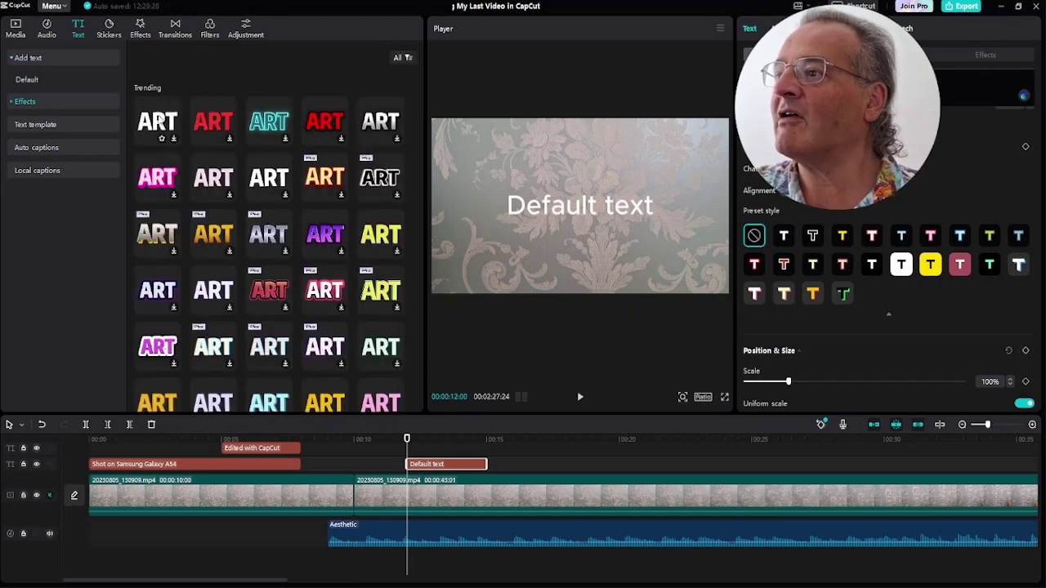
{"action": "left_click", "coordinate": [156, 121]}
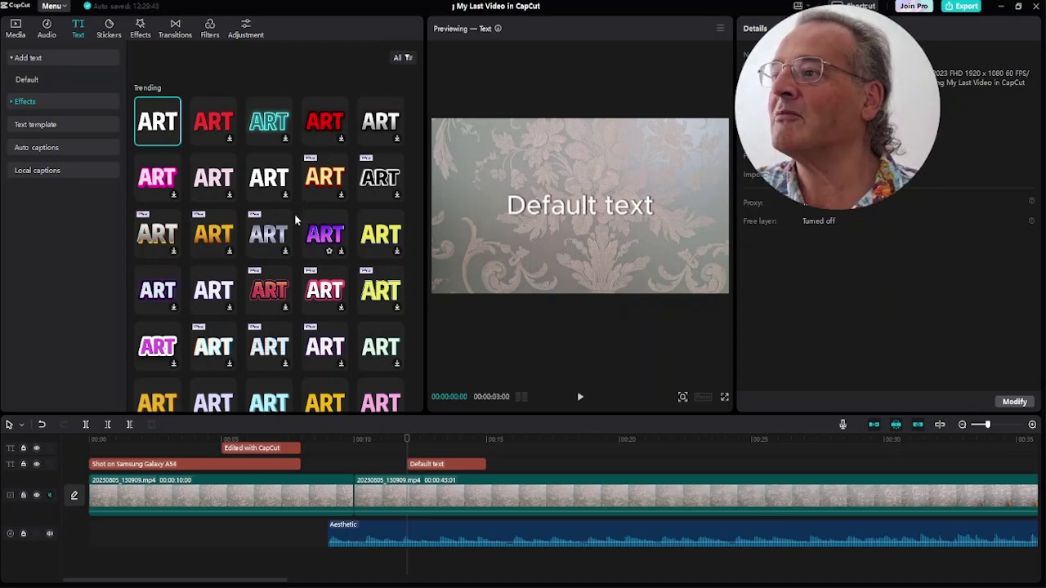
{"action": "scroll", "coordinate": [294, 213], "scroll_direction": "down", "scroll_amount": 3}
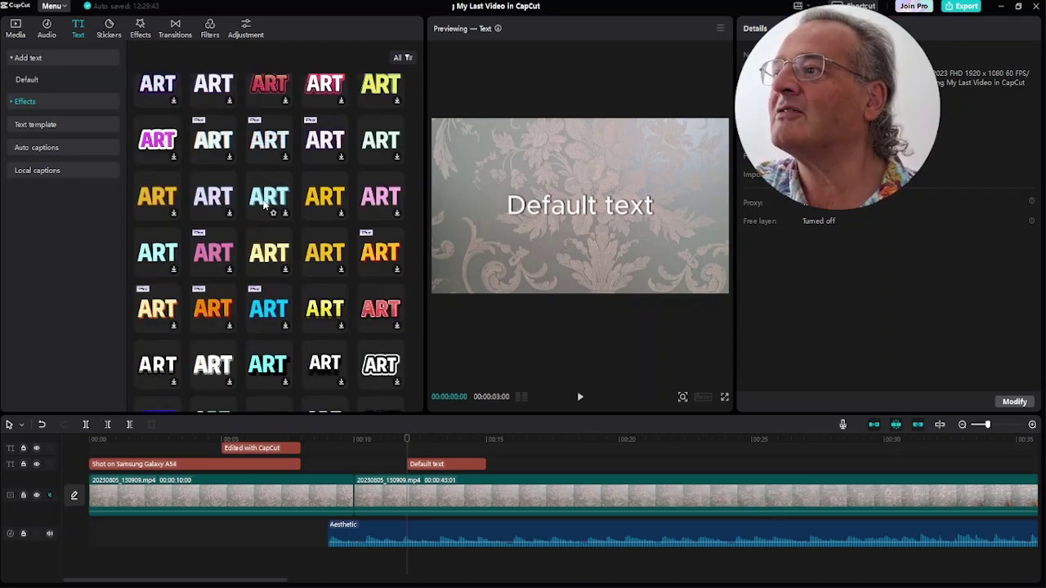
{"action": "scroll", "coordinate": [282, 169], "scroll_direction": "up", "scroll_amount": 1}
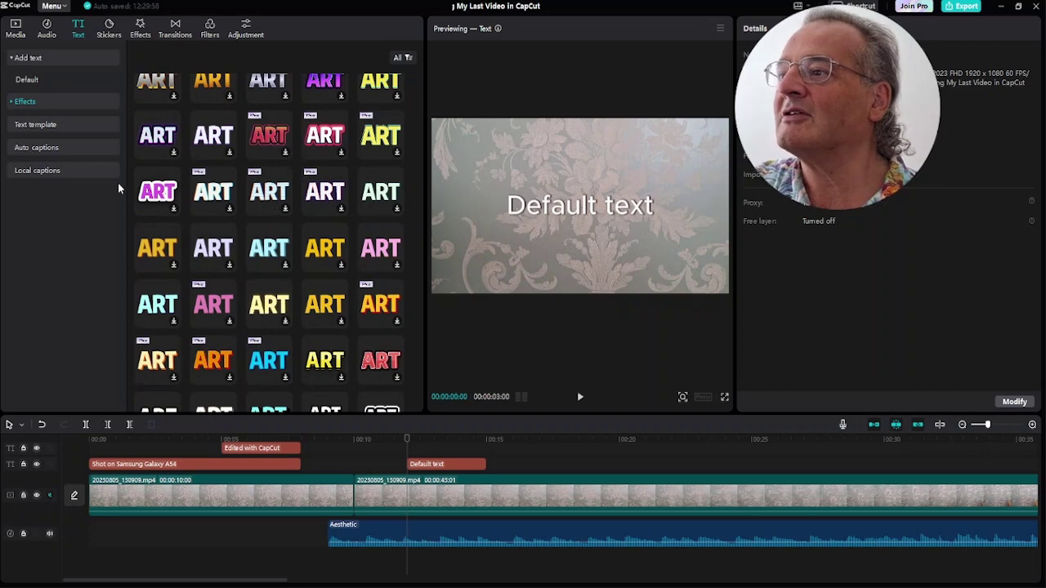
Preview the text effects with purple white-outlined, metallic, yellow with red shadow, and orange lettering.
{"action": "left_click", "coordinate": [156, 191]}
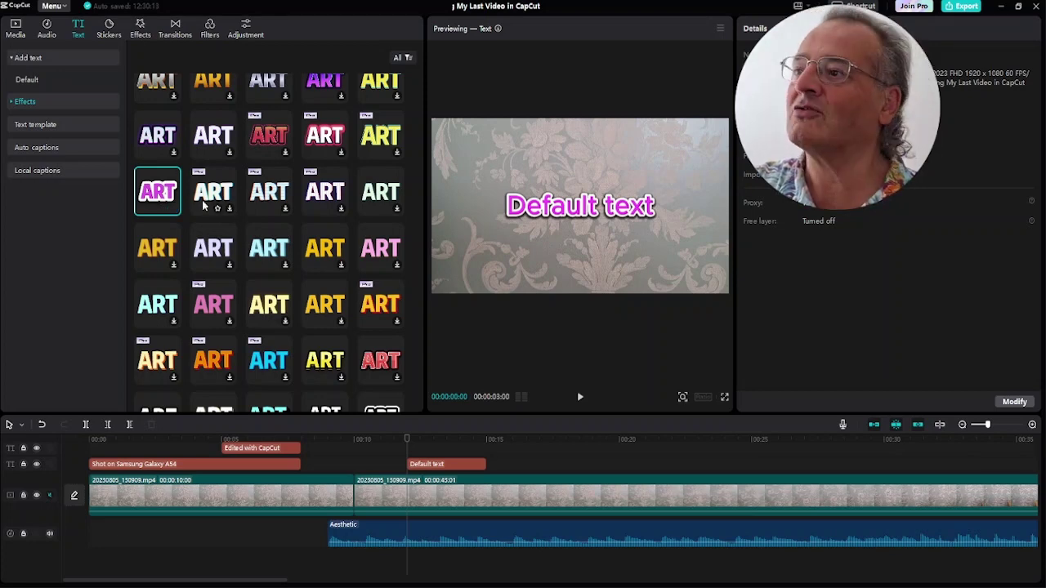
{"action": "scroll", "coordinate": [217, 203], "scroll_direction": "up", "scroll_amount": 2}
{"action": "left_click", "coordinate": [160, 185]}
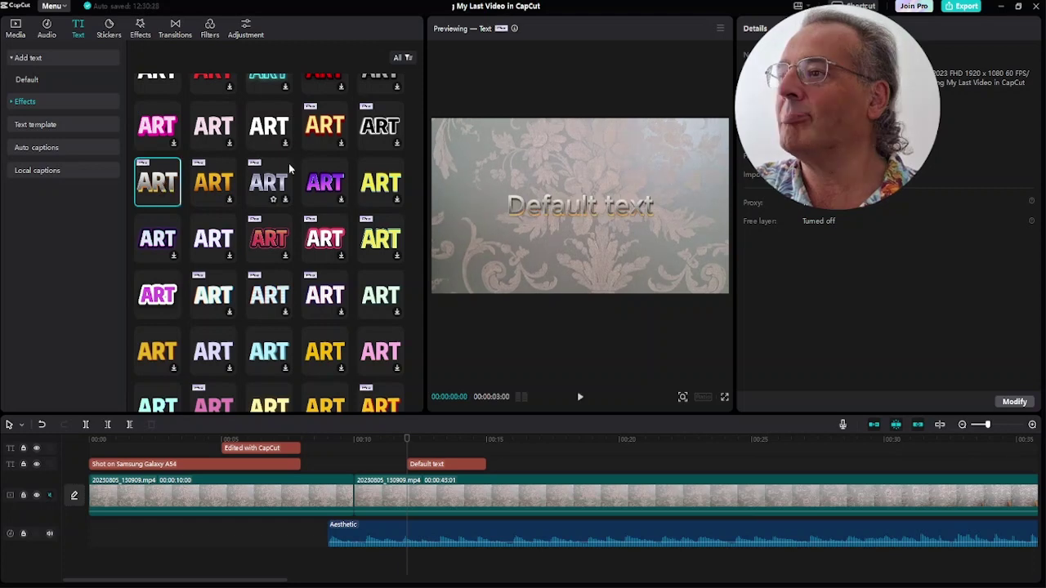
{"action": "left_click", "coordinate": [323, 131]}
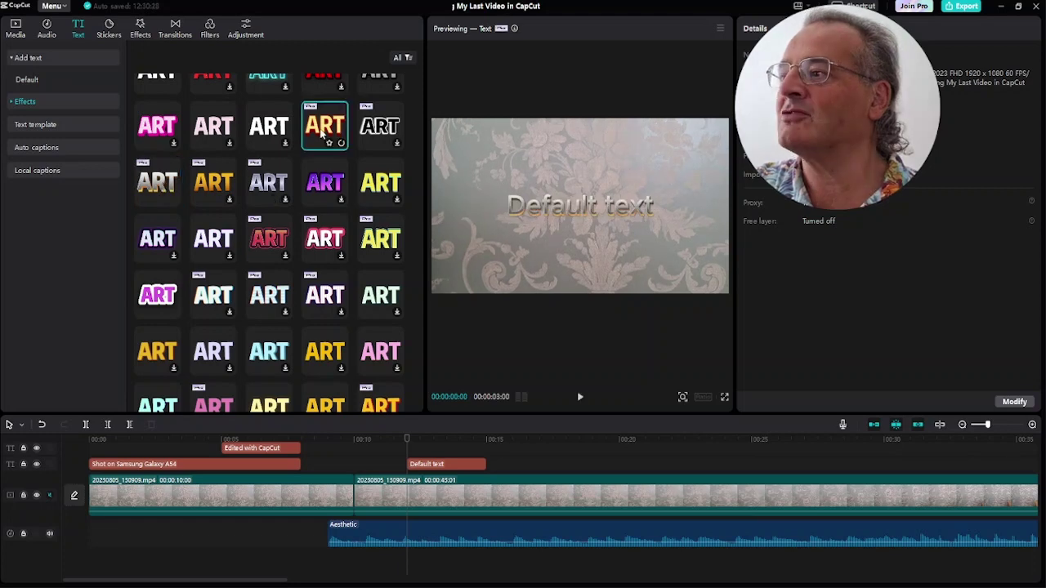
{"action": "scroll", "coordinate": [218, 286], "scroll_direction": "down", "scroll_amount": 3}
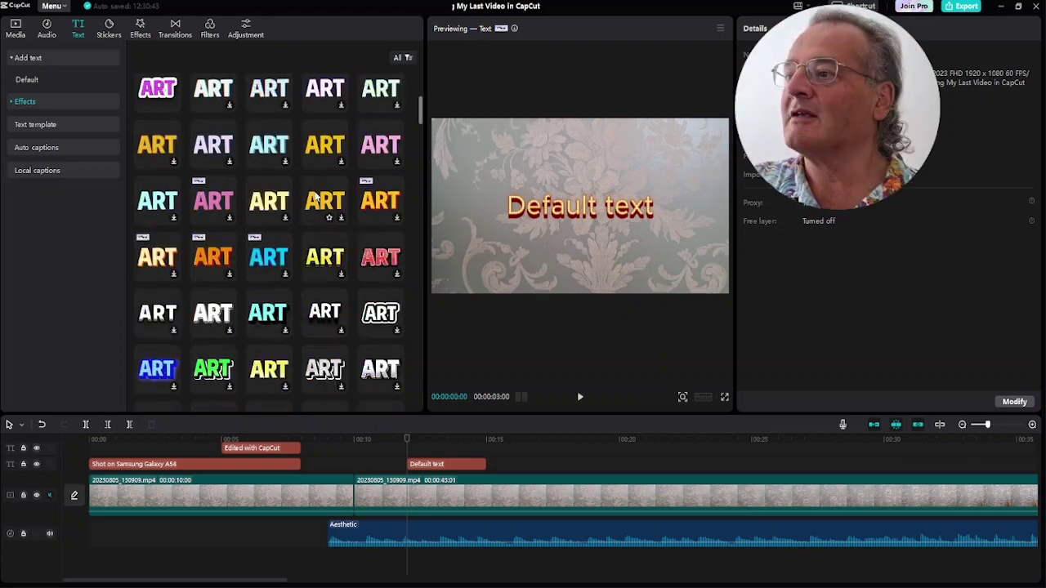
{"action": "scroll", "coordinate": [317, 194], "scroll_direction": "down", "scroll_amount": 2}
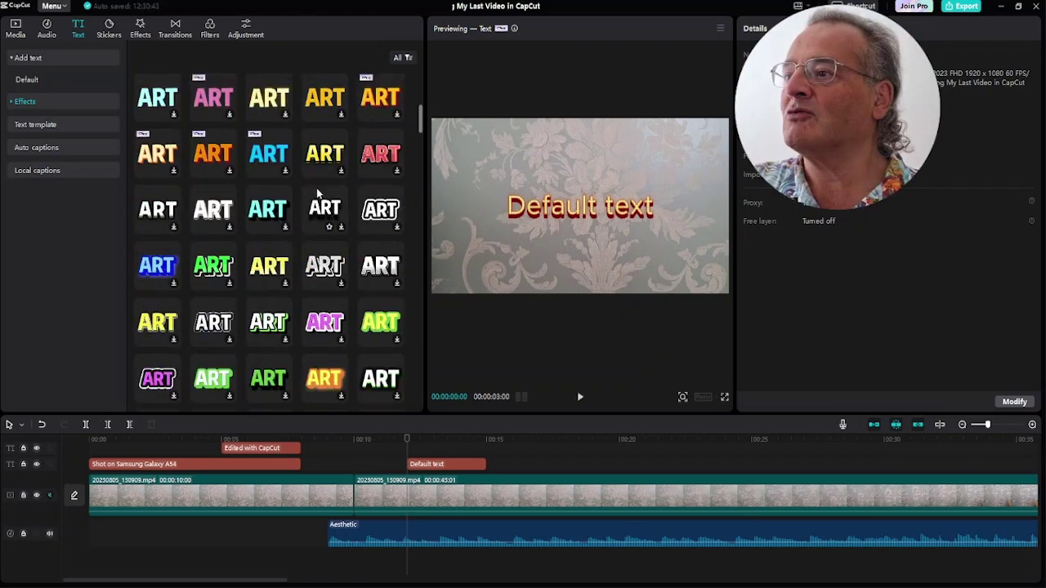
{"action": "left_click", "coordinate": [214, 155]}
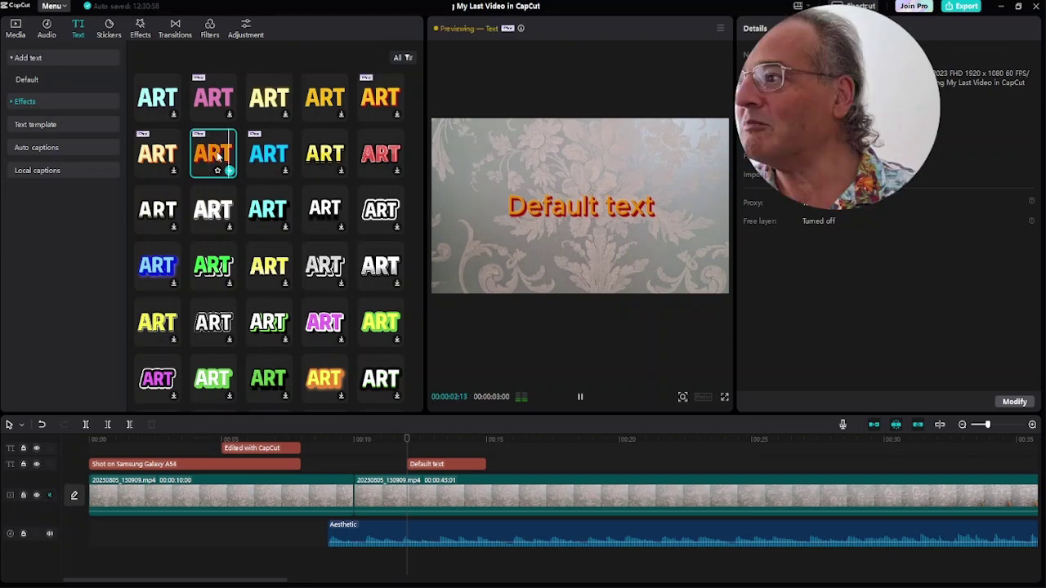
Look through the Luminance and Basic text effects and preview the black lettering with white outline and the grey outlined lettering.
{"action": "scroll", "coordinate": [272, 200], "scroll_direction": "down", "scroll_amount": 5}
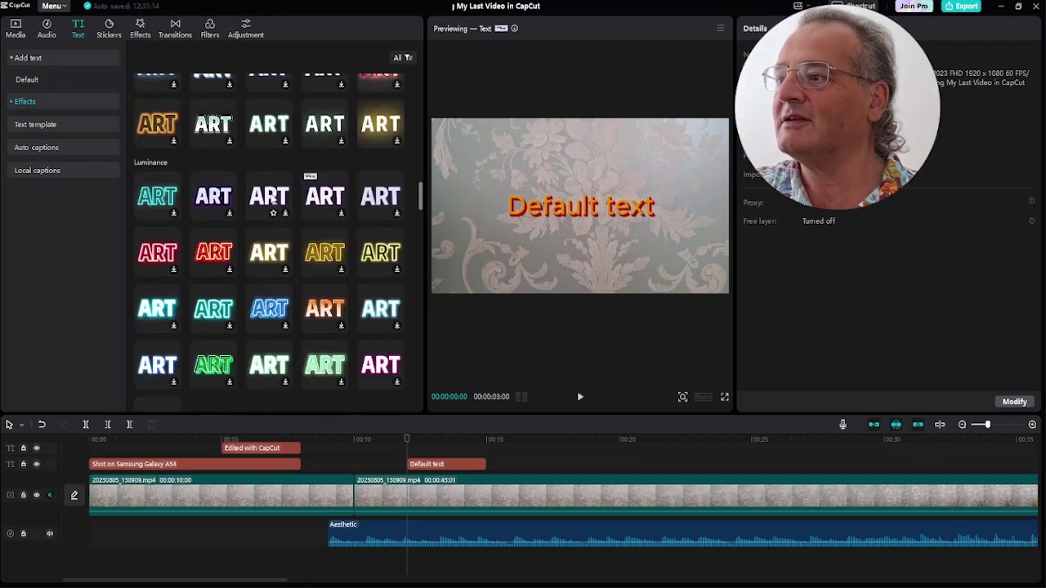
{"action": "scroll", "coordinate": [272, 201], "scroll_direction": "down", "scroll_amount": 2}
{"action": "scroll", "coordinate": [272, 200], "scroll_direction": "down", "scroll_amount": 3}
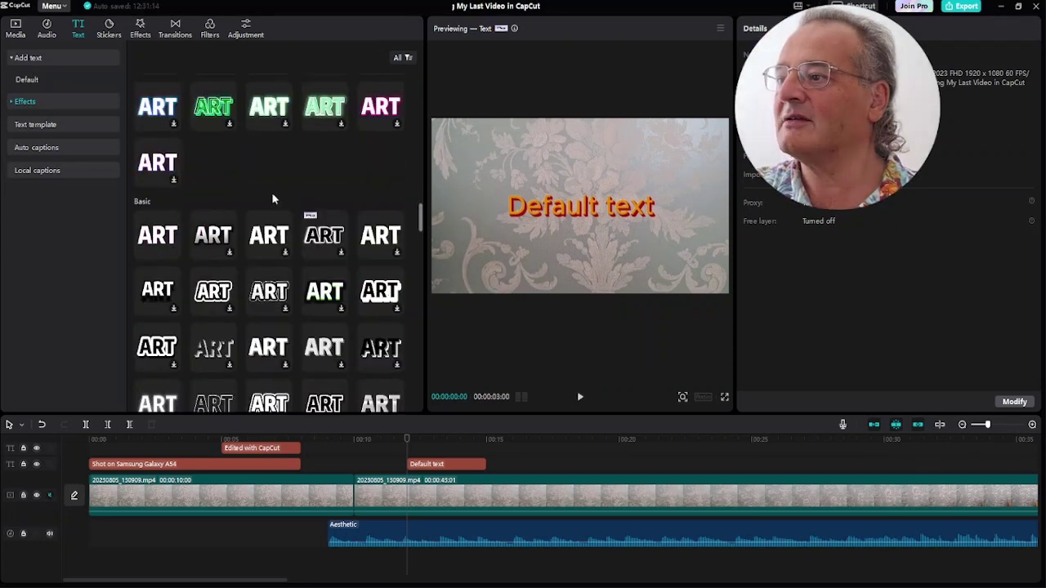
{"action": "scroll", "coordinate": [272, 200], "scroll_direction": "down", "scroll_amount": 1}
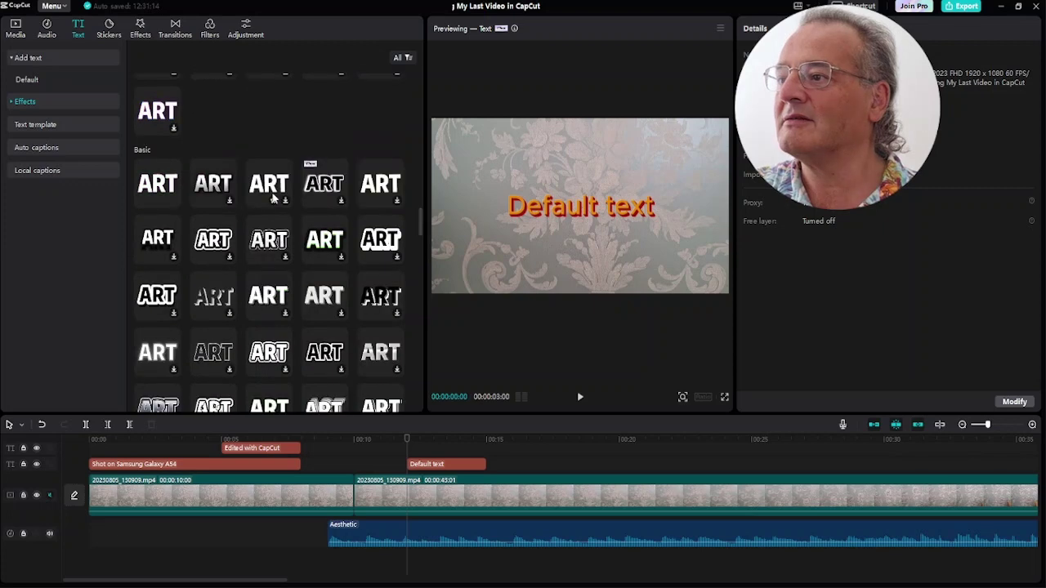
{"action": "scroll", "coordinate": [274, 199], "scroll_direction": "down", "scroll_amount": 1}
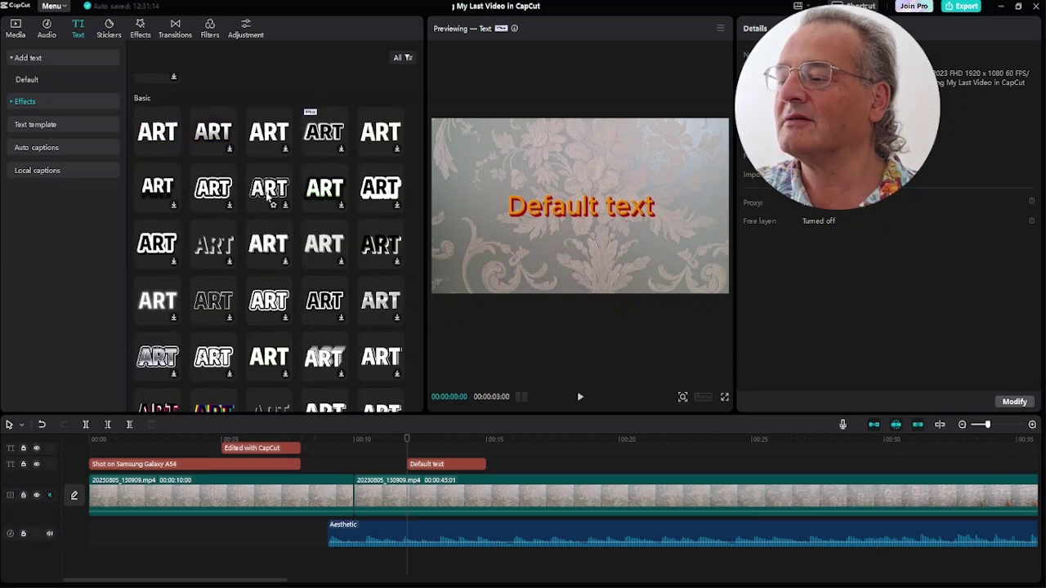
{"action": "left_click", "coordinate": [213, 188]}
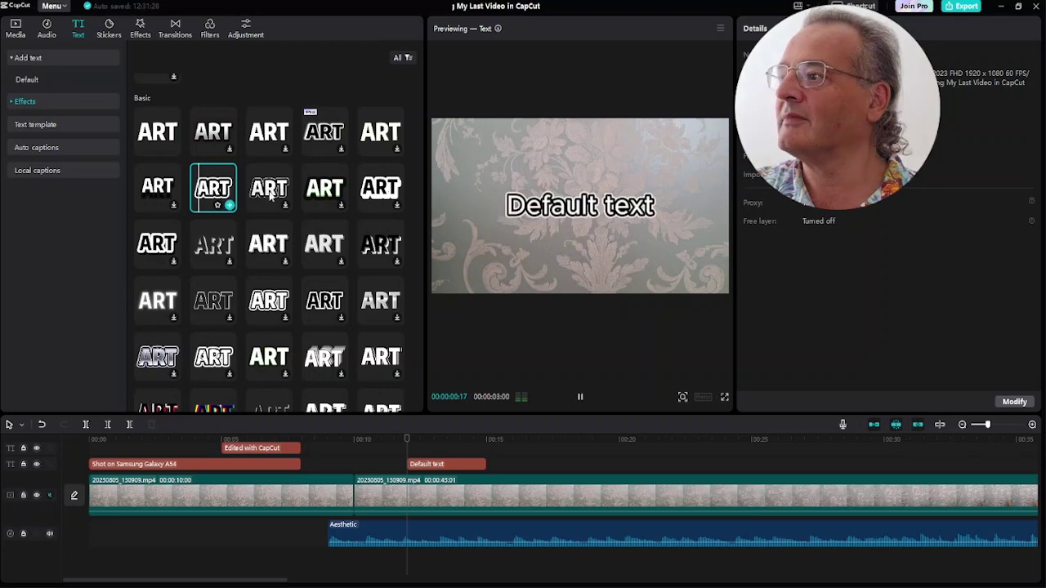
{"action": "scroll", "coordinate": [271, 193], "scroll_direction": "down", "scroll_amount": 1}
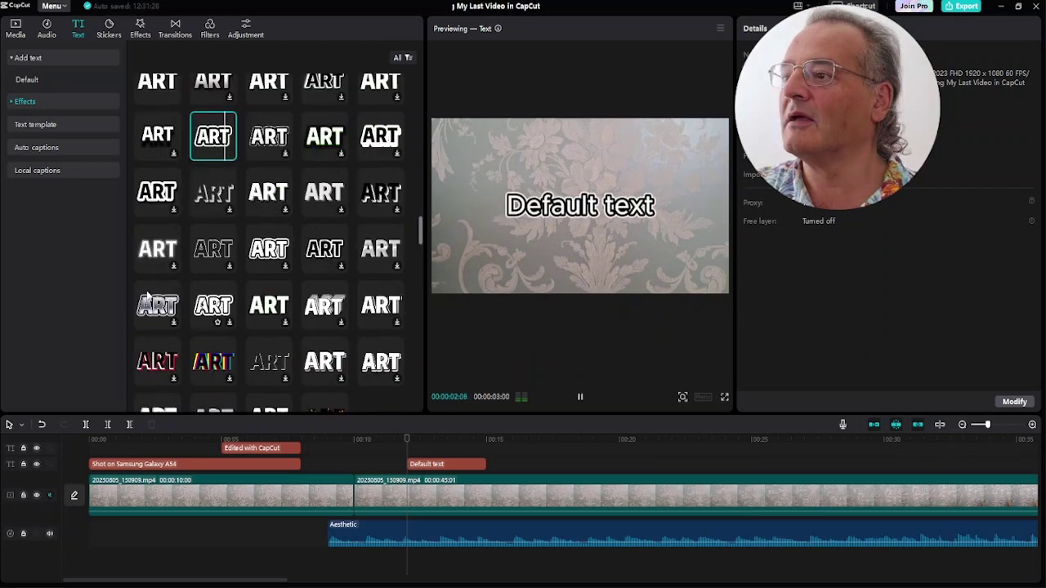
{"action": "left_click", "coordinate": [157, 305]}
{"action": "scroll", "coordinate": [313, 208], "scroll_direction": "down", "scroll_amount": 1}
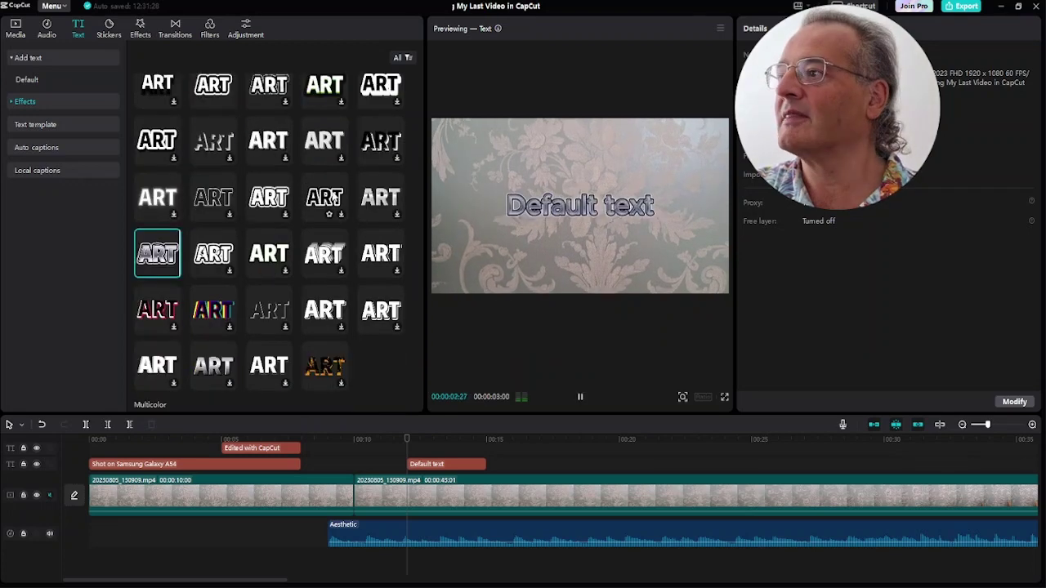
Preview the red and orange text effect with yellow edges in the Red category.
{"action": "scroll", "coordinate": [362, 188], "scroll_direction": "down", "scroll_amount": 1}
{"action": "scroll", "coordinate": [362, 188], "scroll_direction": "down", "scroll_amount": 10}
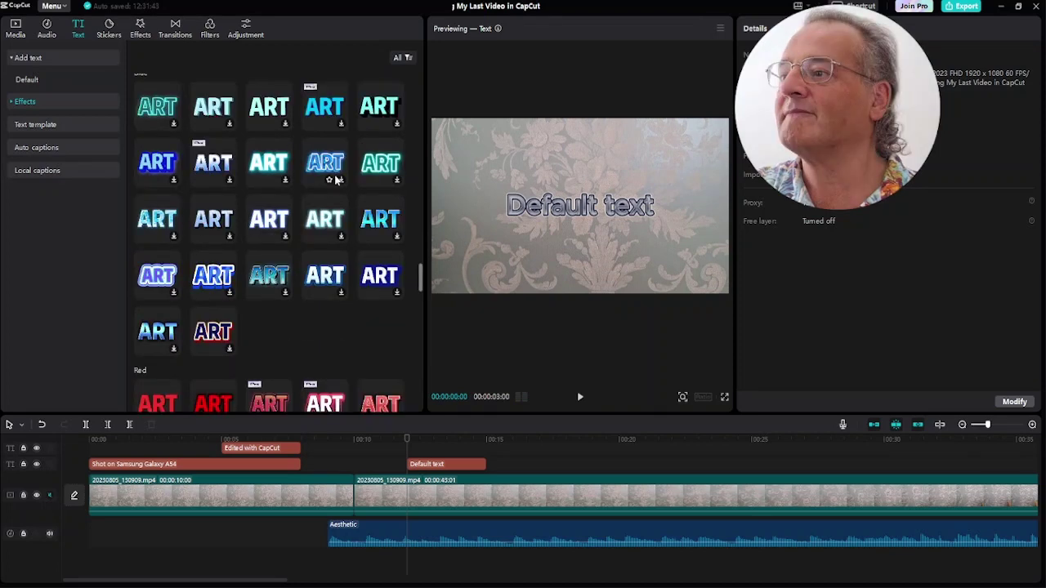
{"action": "scroll", "coordinate": [330, 171], "scroll_direction": "down", "scroll_amount": 1}
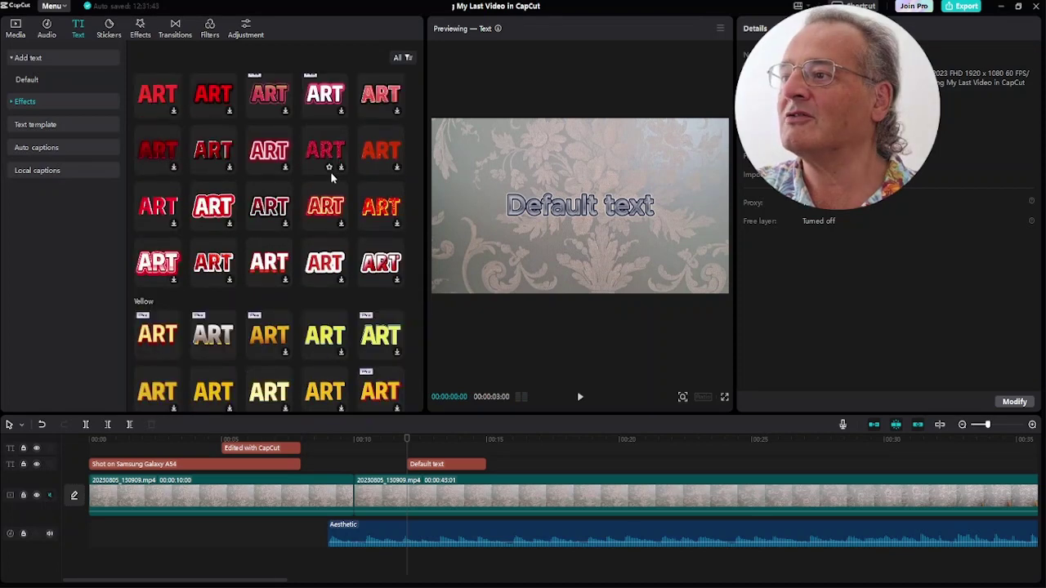
{"action": "left_click", "coordinate": [380, 207]}
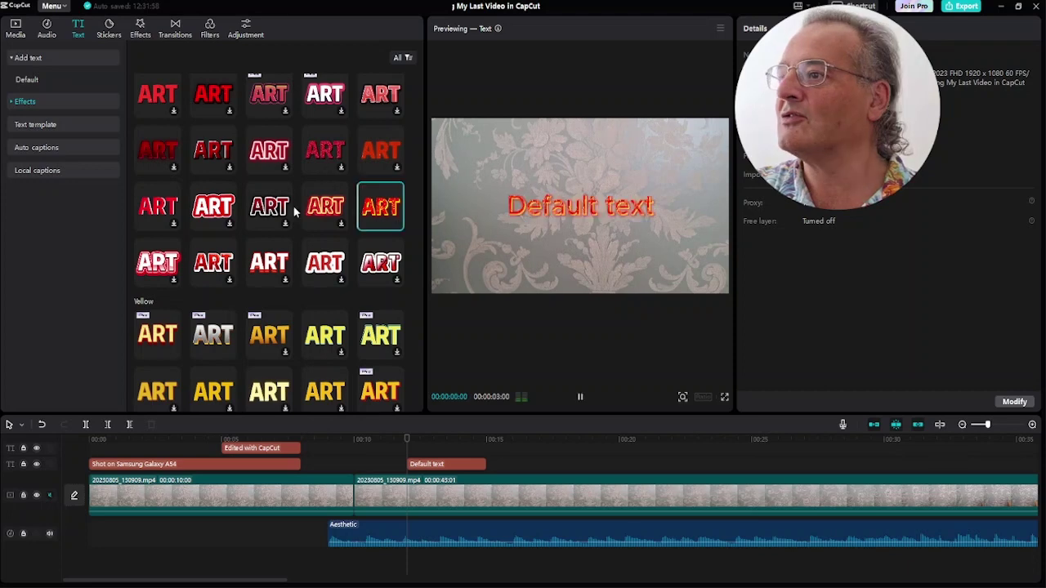
Browse the Yellow, Green and Pink text effects and preview the Green effect with bright green lettering and black shadow.
{"action": "scroll", "coordinate": [296, 212], "scroll_direction": "down", "scroll_amount": 5}
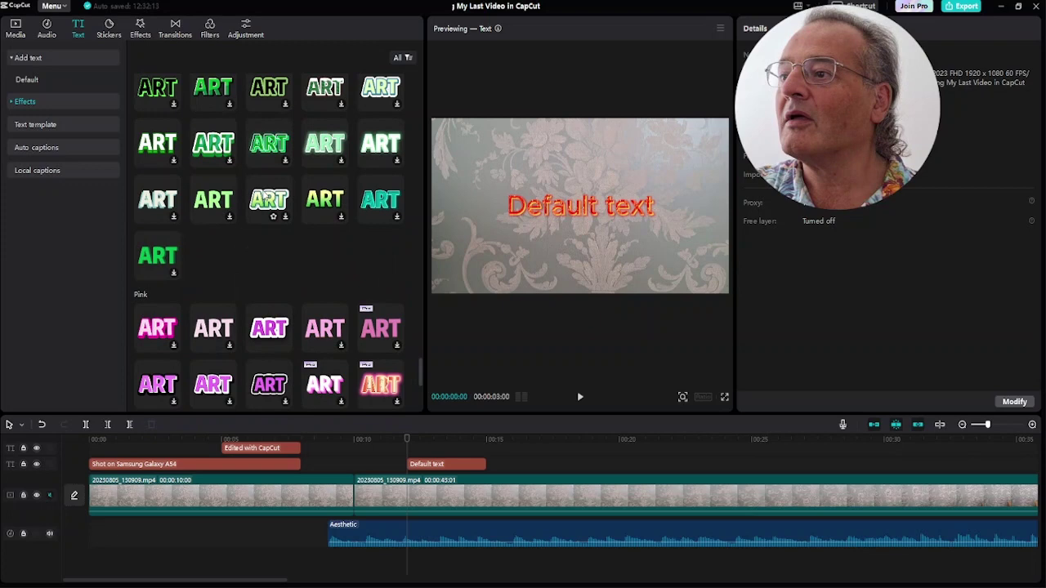
{"action": "scroll", "coordinate": [263, 198], "scroll_direction": "down", "scroll_amount": 4}
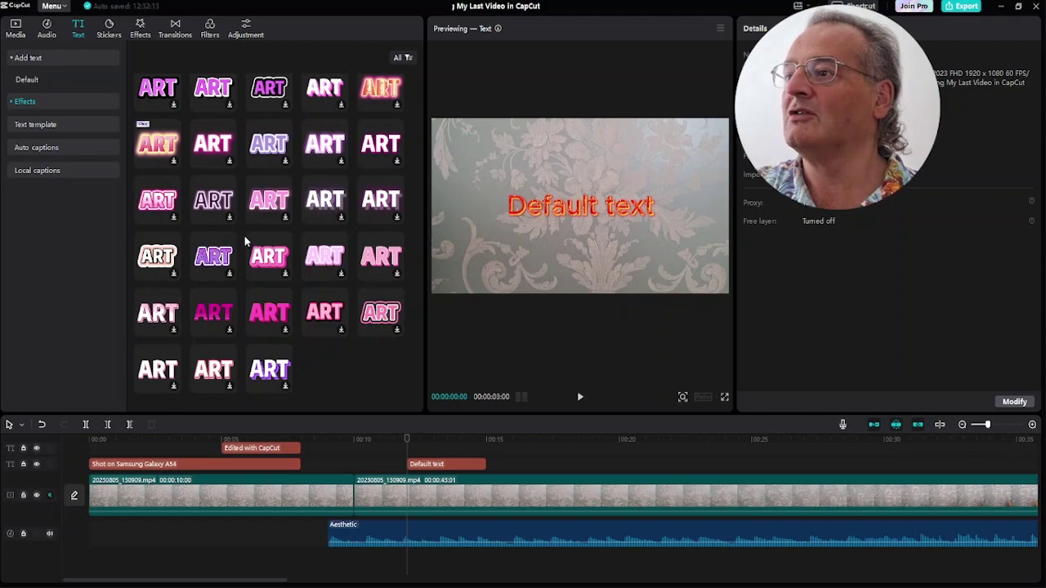
{"action": "scroll", "coordinate": [242, 233], "scroll_direction": "down", "scroll_amount": 1}
{"action": "scroll", "coordinate": [242, 234], "scroll_direction": "up", "scroll_amount": 1}
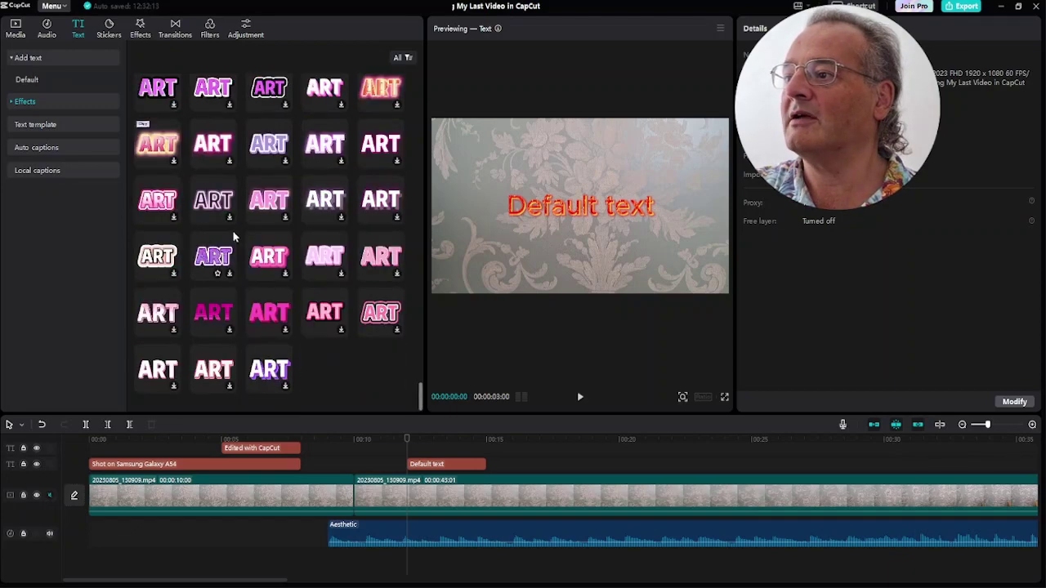
{"action": "scroll", "coordinate": [230, 231], "scroll_direction": "up", "scroll_amount": 10}
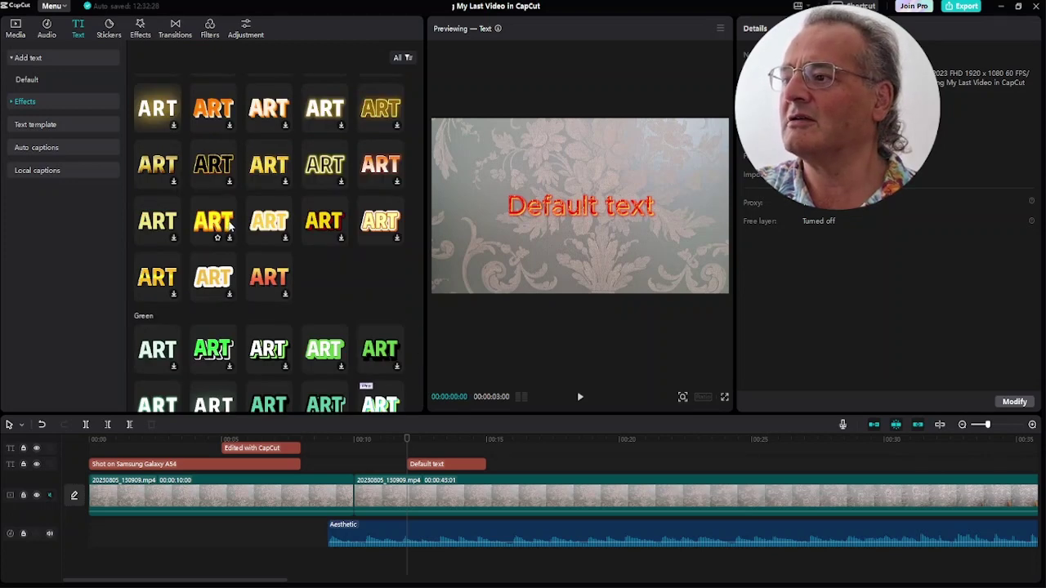
{"action": "scroll", "coordinate": [230, 231], "scroll_direction": "down", "scroll_amount": 1}
{"action": "scroll", "coordinate": [230, 224], "scroll_direction": "down", "scroll_amount": 1}
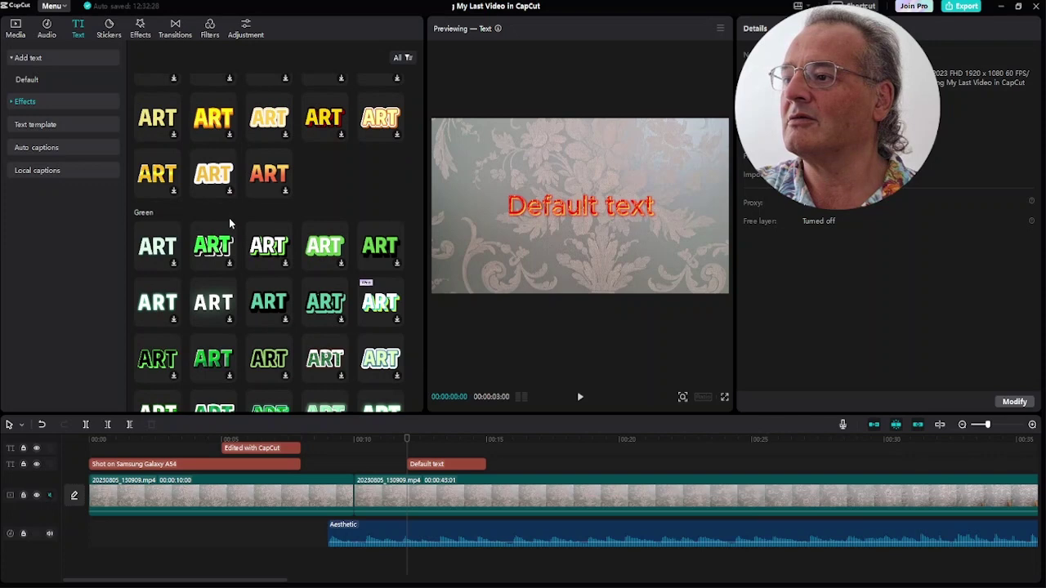
{"action": "scroll", "coordinate": [233, 223], "scroll_direction": "down", "scroll_amount": 2}
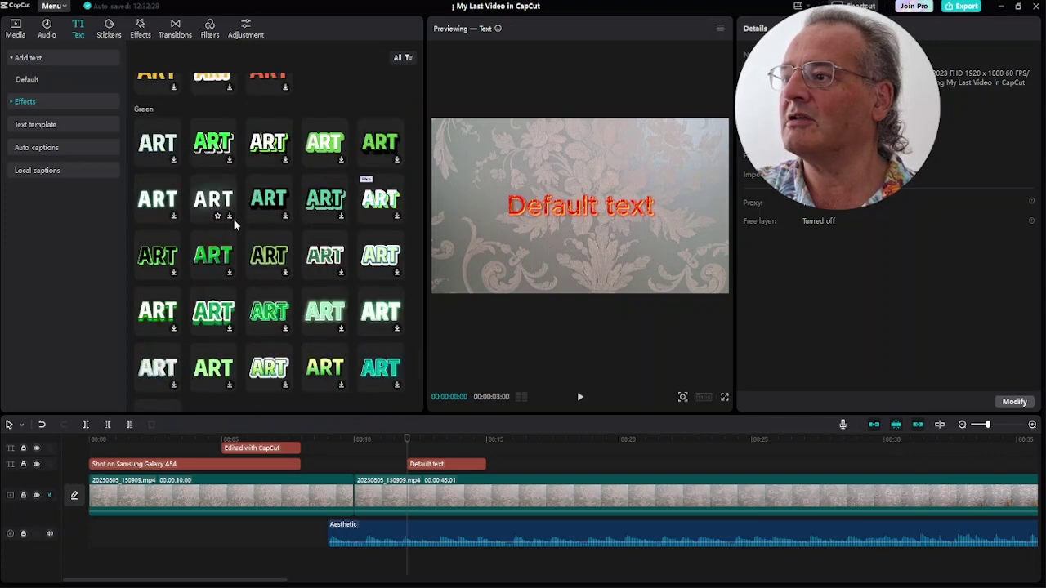
{"action": "scroll", "coordinate": [220, 214], "scroll_direction": "up", "scroll_amount": 2}
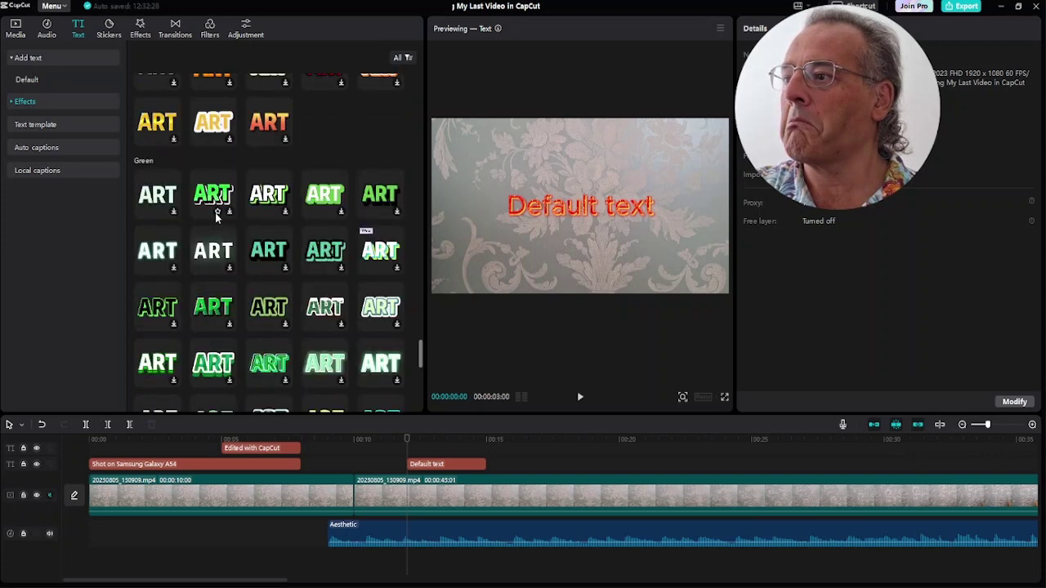
{"action": "scroll", "coordinate": [216, 217], "scroll_direction": "up", "scroll_amount": 2}
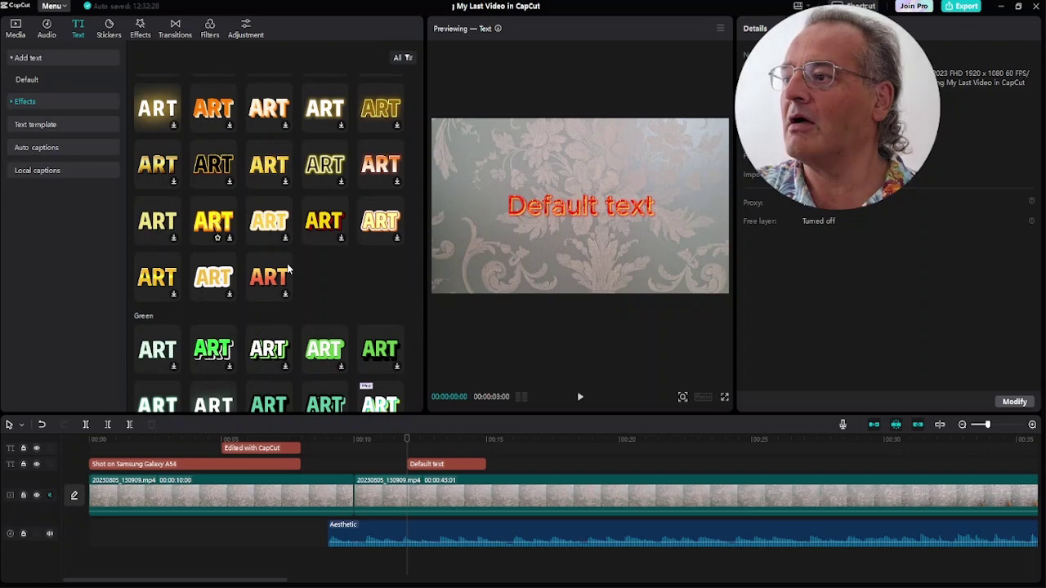
{"action": "left_click", "coordinate": [382, 351]}
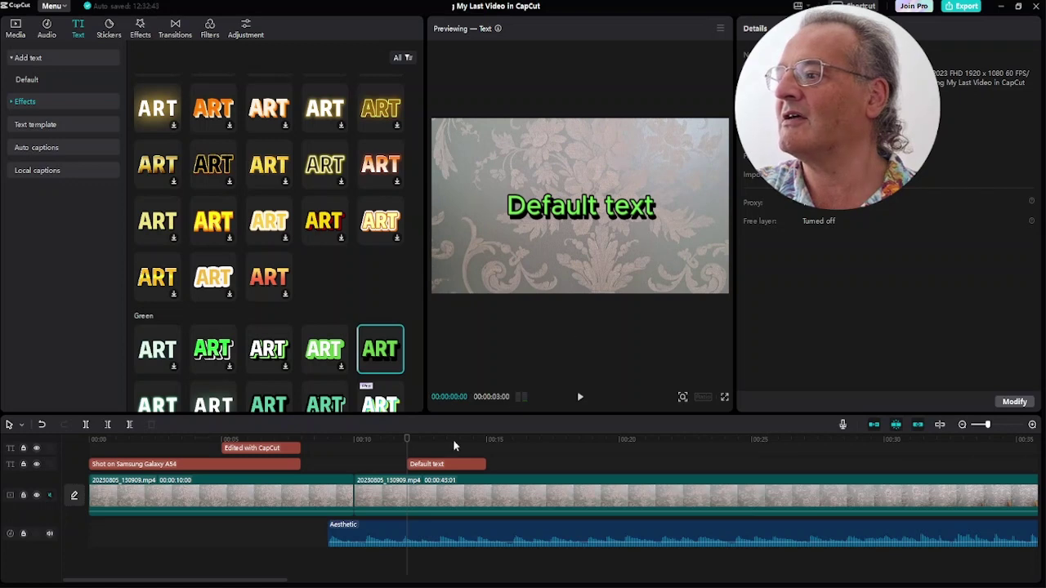
Add a title with the green, black-shadowed text effect at 00:00:12:00 and delete the plain default text at the same spot.
{"action": "left_click", "coordinate": [438, 464]}
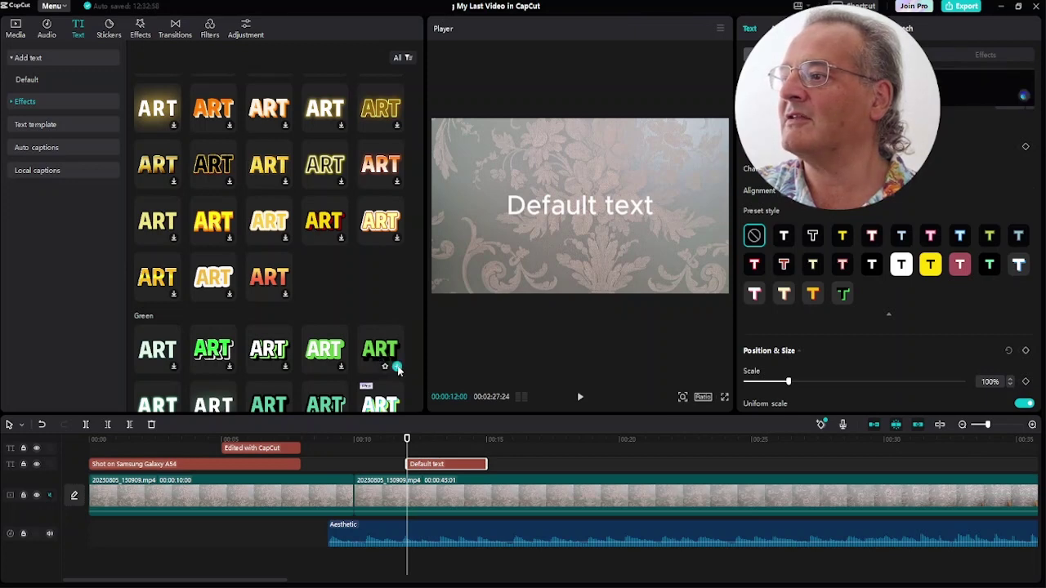
{"action": "left_click", "coordinate": [398, 369]}
{"action": "left_click", "coordinate": [398, 369]}
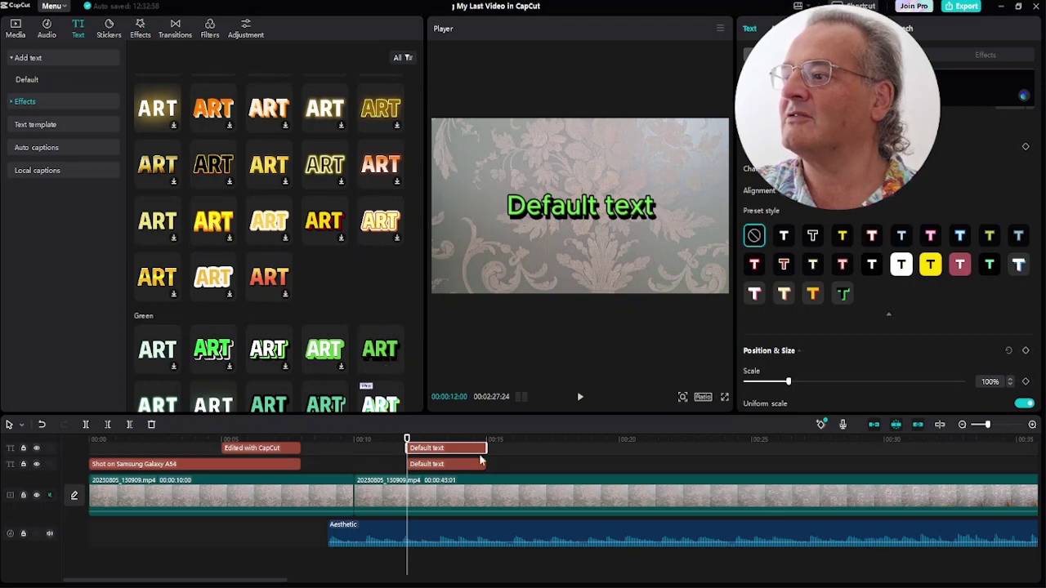
{"action": "left_click", "coordinate": [439, 467]}
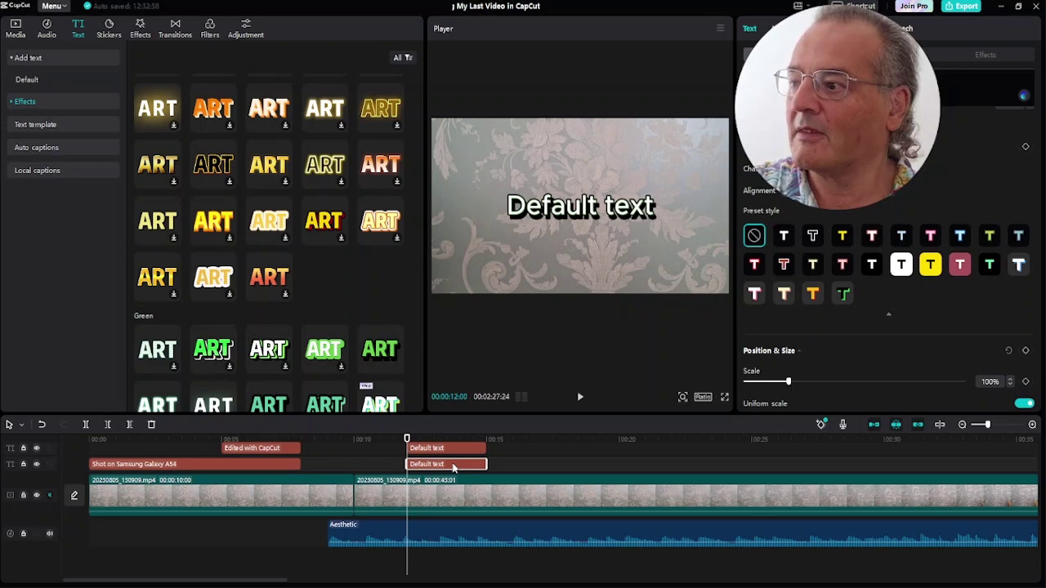
{"action": "key", "text": "Delete"}
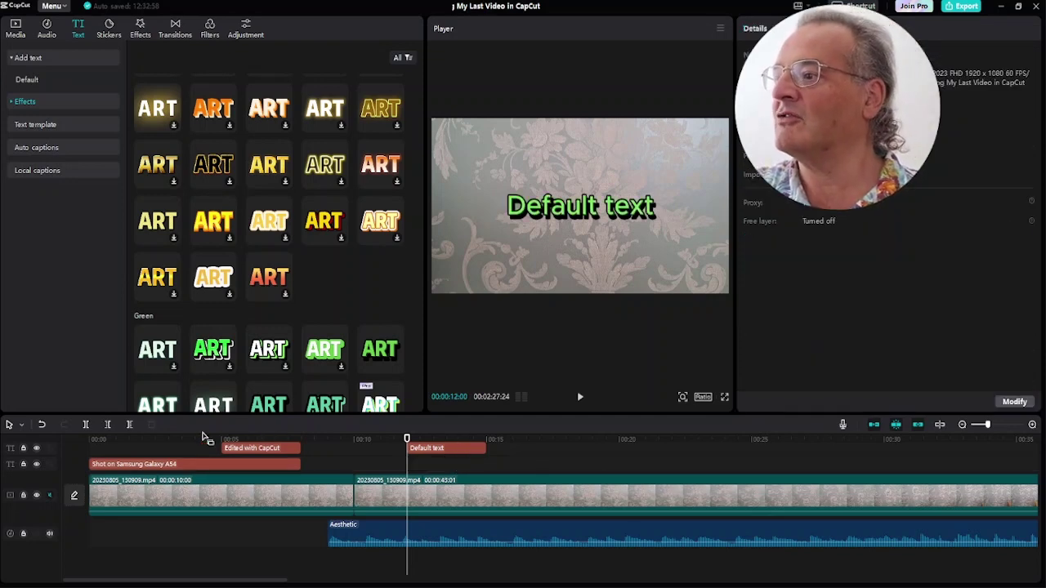
Replace the green title's placeholder text at 00:00:12:00 with "Dogtanian, Asterix & Tintin".
{"action": "left_click", "coordinate": [620, 206]}
{"action": "left_click_drag", "start_coordinate": [789, 77], "coordinate": [709, 85]}
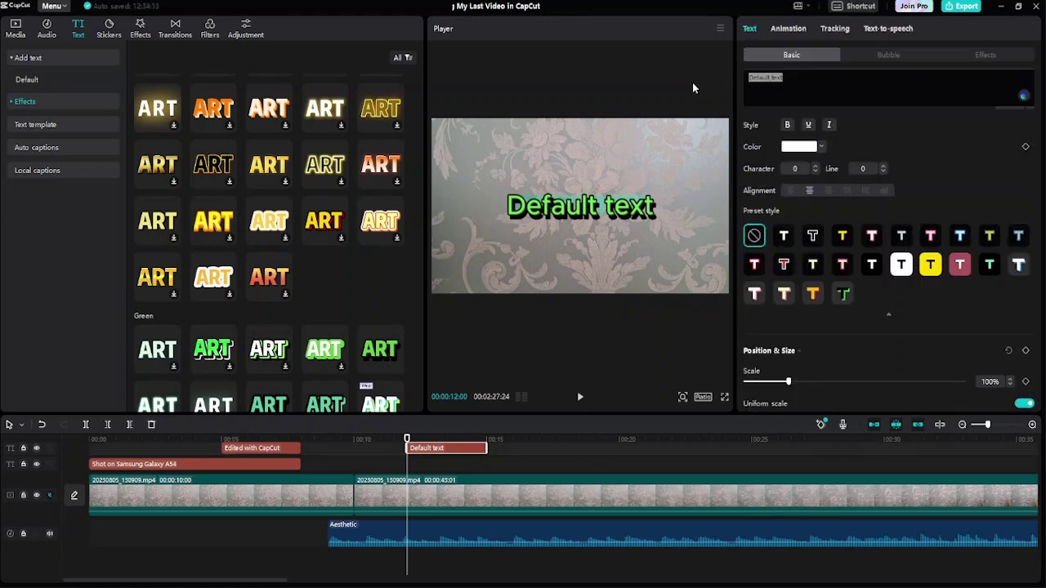
{"action": "type", "text": "Dog"}
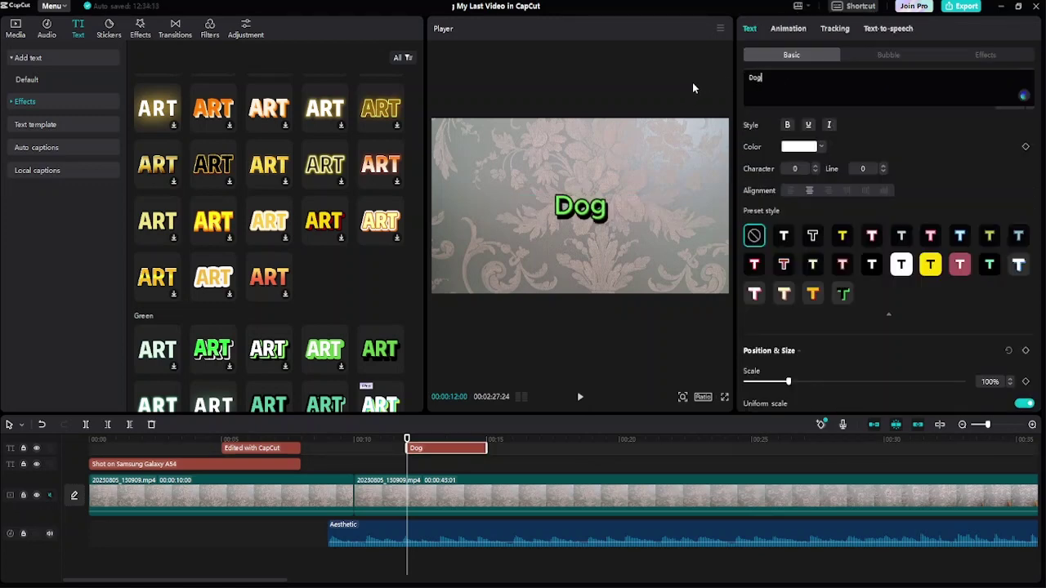
{"action": "type", "text": "tani"}
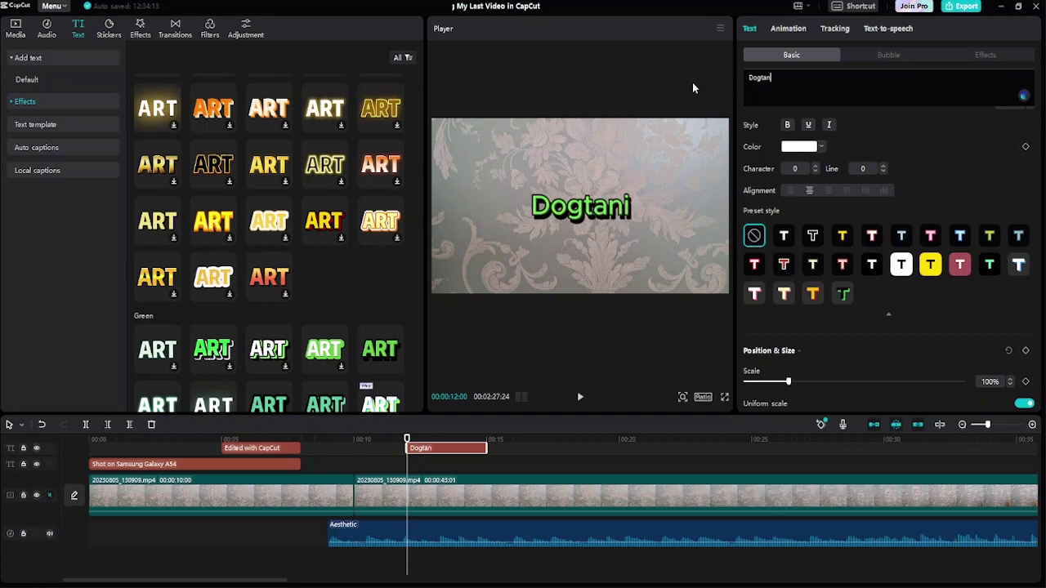
{"action": "type", "text": "an,"}
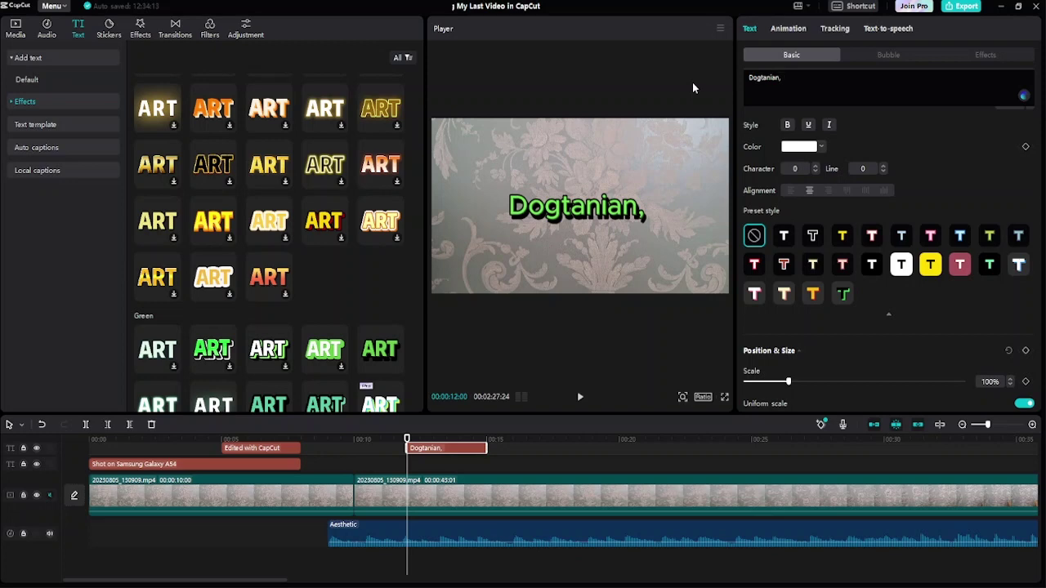
{"action": "type", "text": " Aster"}
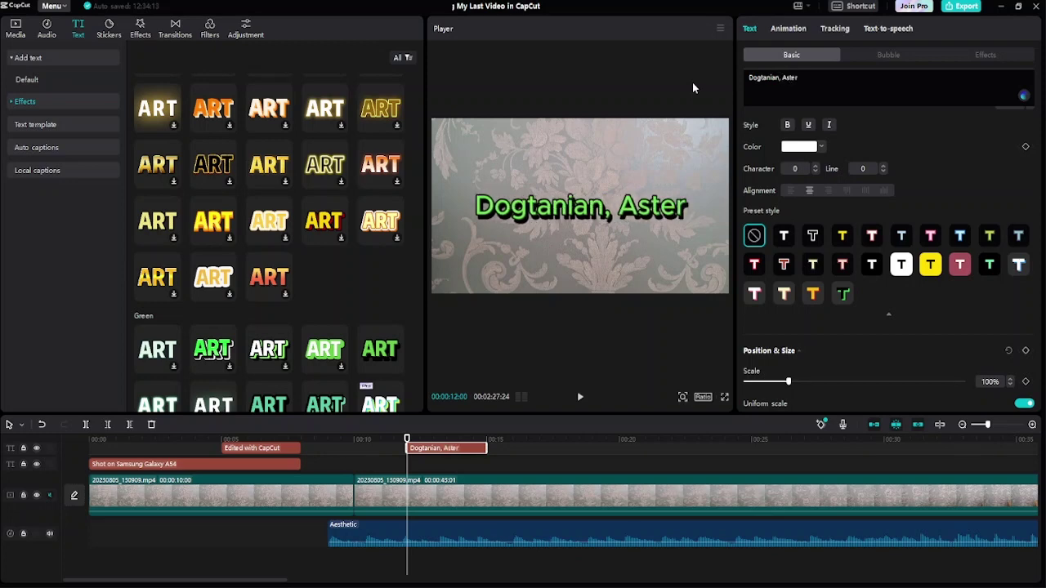
{"action": "type", "text": "ix"}
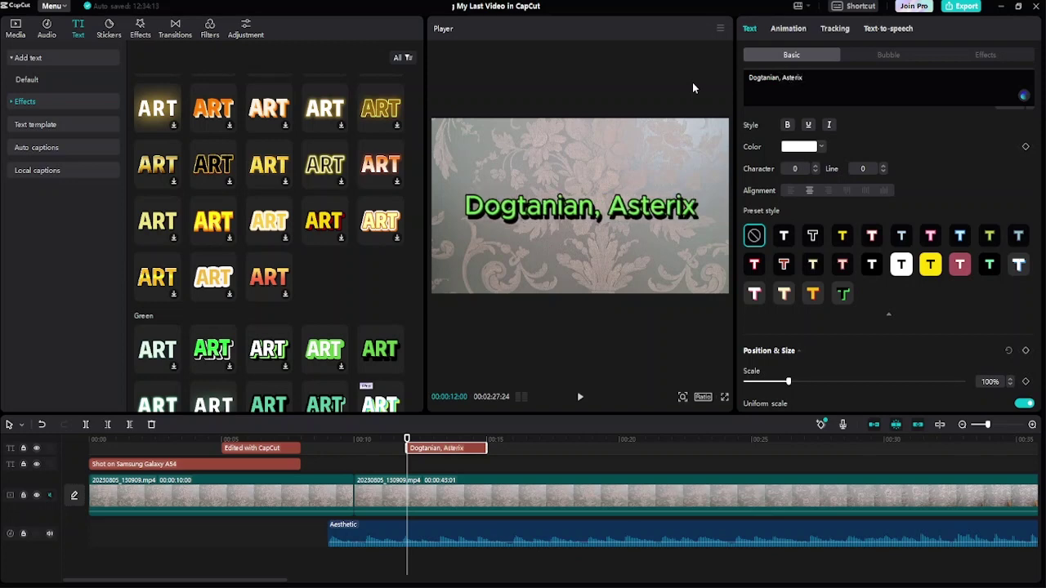
{"action": "type", "text": " & "}
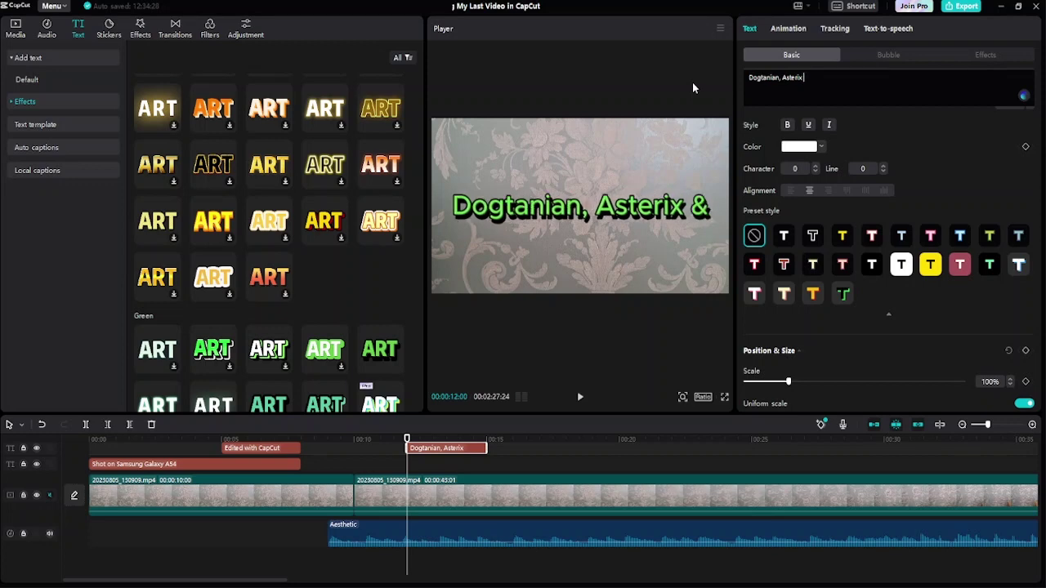
{"action": "type", "text": "T"}
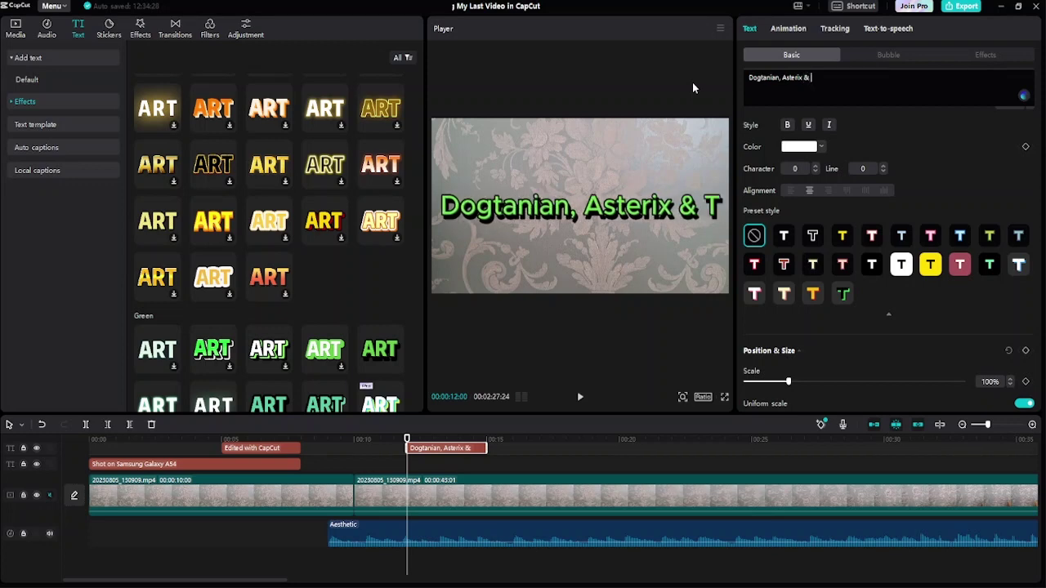
{"action": "type", "text": "intin"}
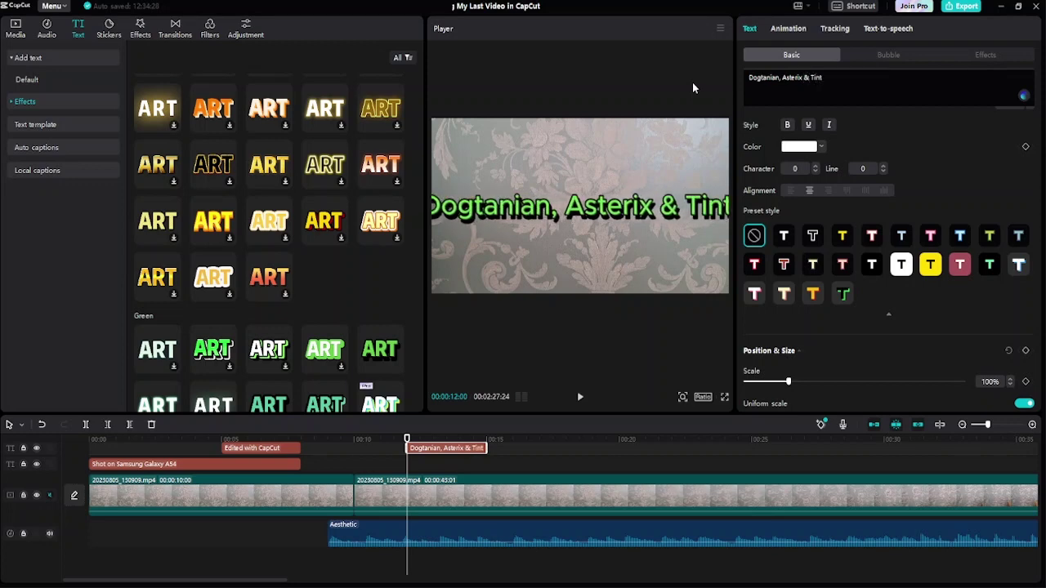
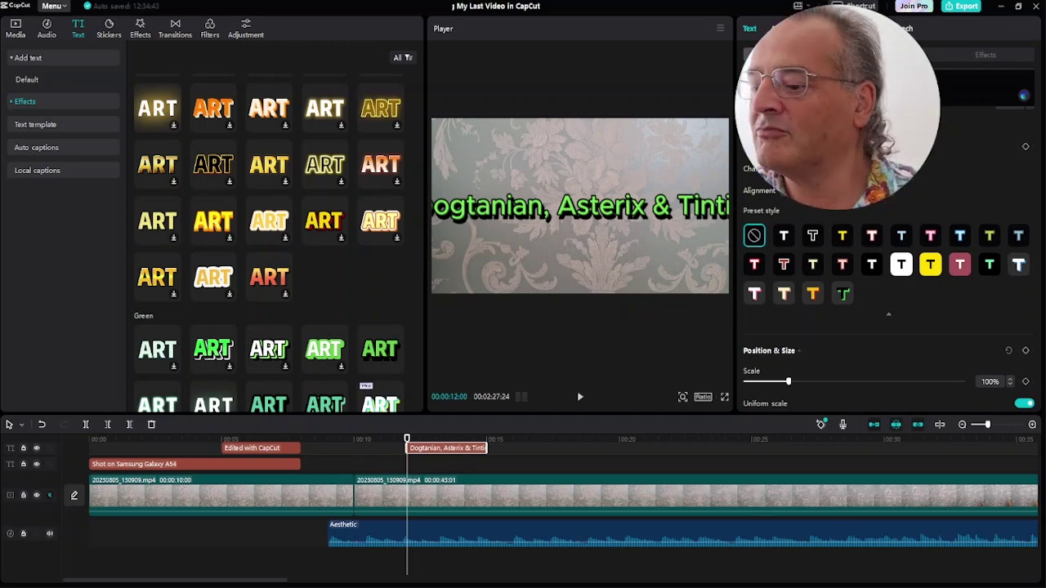
Break the green title into four lines, "Dogtanian,", "Asterix", "&" and "Tintin", and extend its end to 00:00:18:00.
{"action": "key", "text": "Return"}
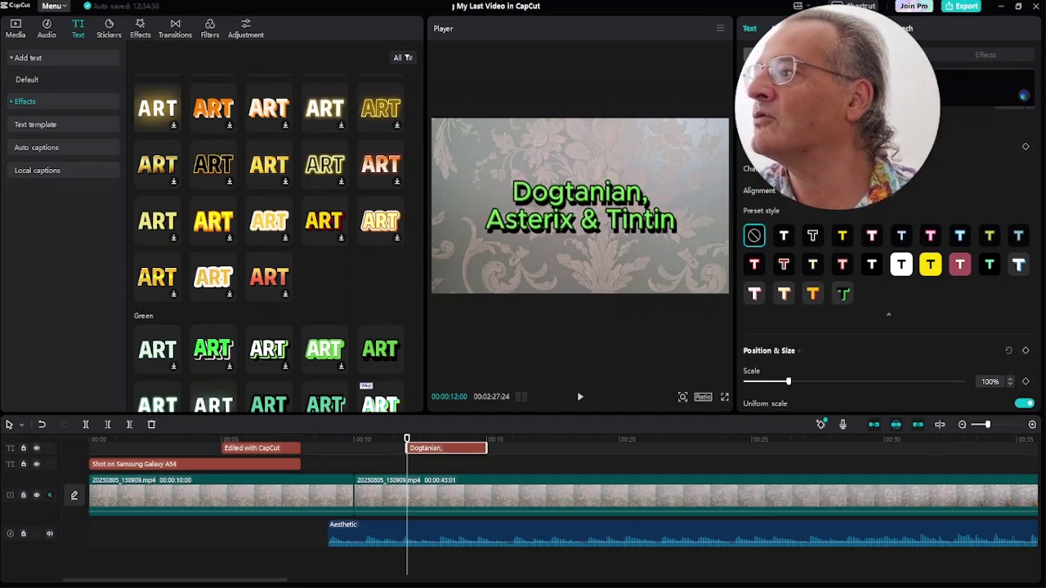
{"action": "key", "text": "BackSpace"}
{"action": "key", "text": "Return"}
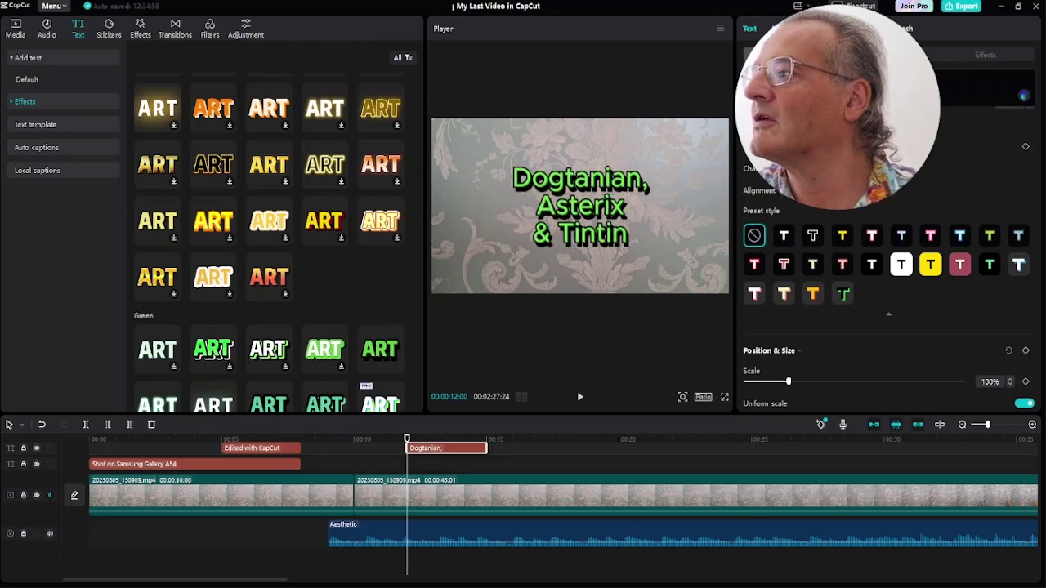
{"action": "key", "text": "BackSpace"}
{"action": "key", "text": "Return"}
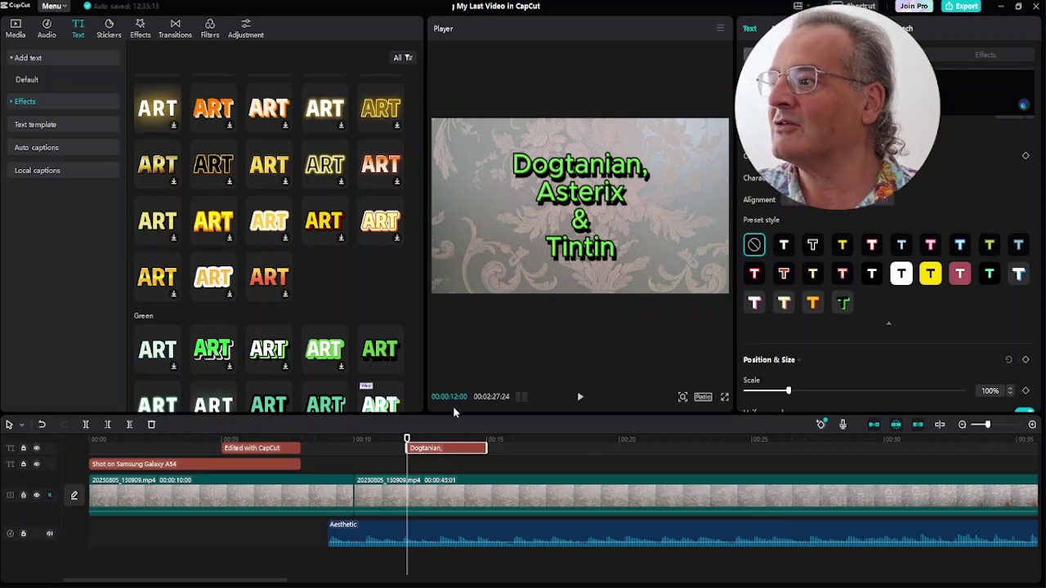
{"action": "left_click_drag", "start_coordinate": [484, 448], "coordinate": [564, 450]}
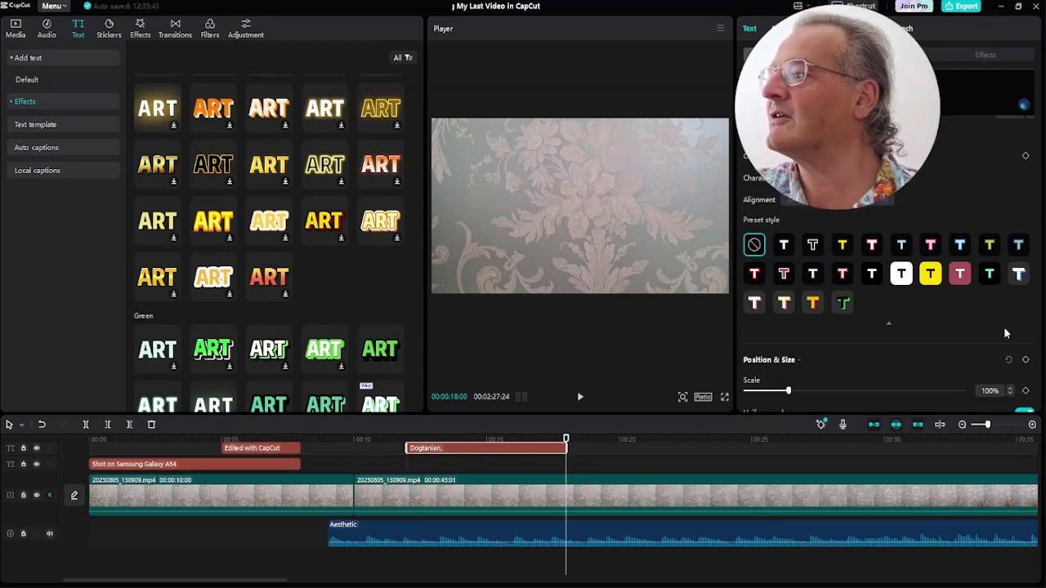
Fade out the figurines title with opacity keyframes of 100% at 00:00:16:29 and 0% at 00:00:17:29.
{"action": "scroll", "coordinate": [881, 334], "scroll_direction": "down", "scroll_amount": 5}
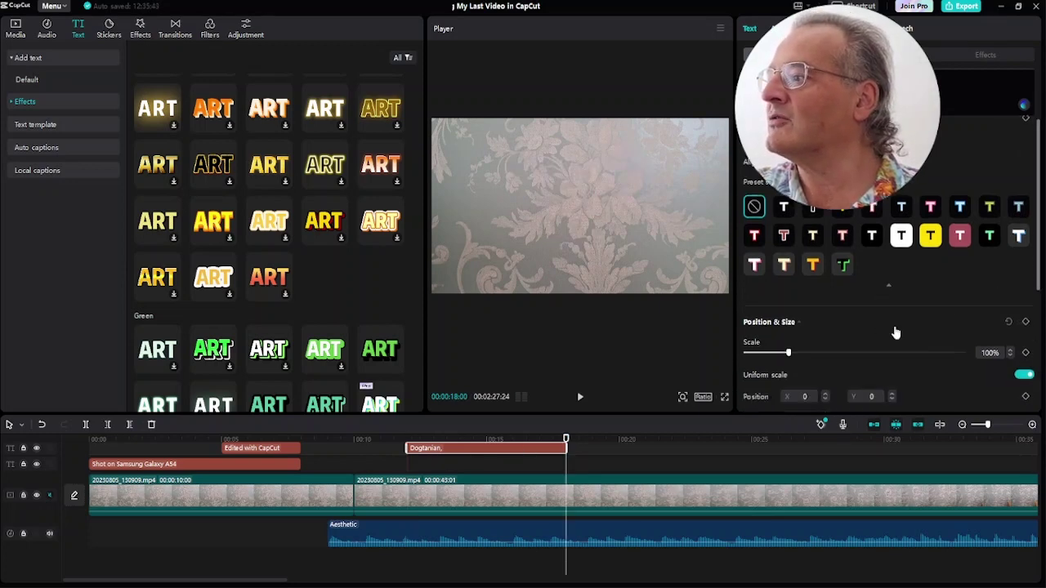
{"action": "scroll", "coordinate": [890, 323], "scroll_direction": "down", "scroll_amount": 3}
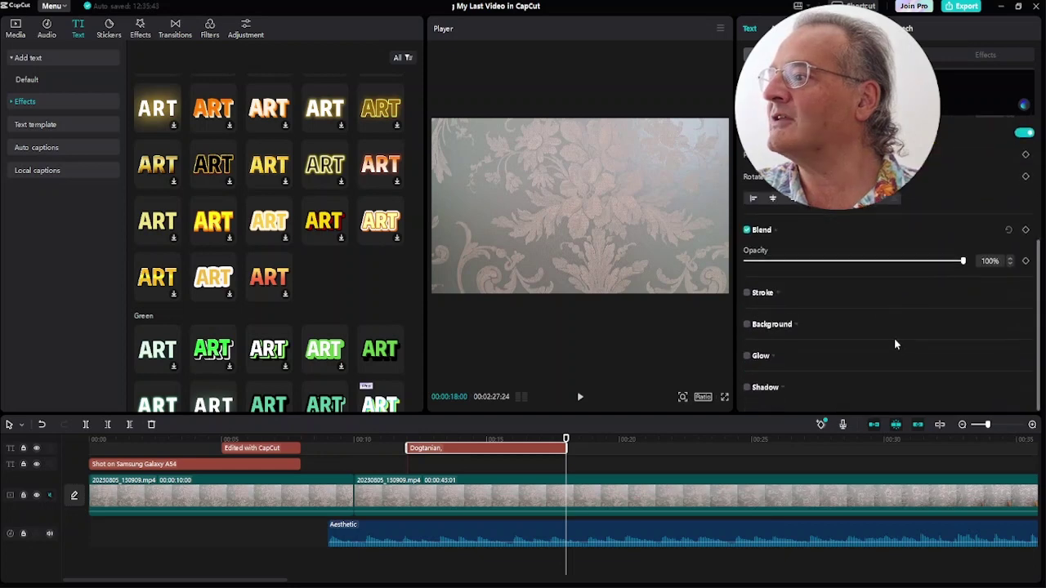
{"action": "key", "text": "Left"}
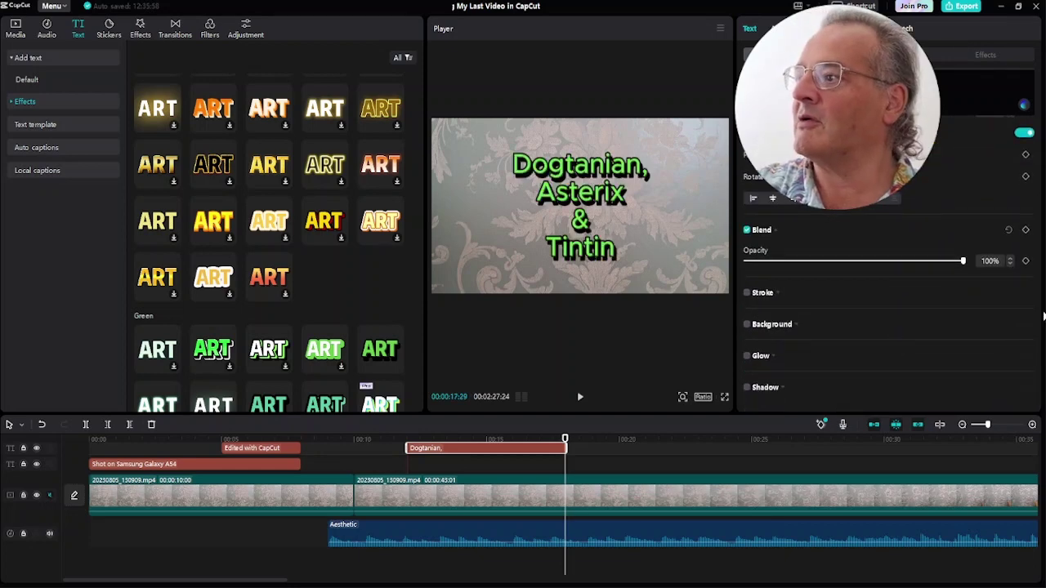
{"action": "left_click", "coordinate": [1025, 261]}
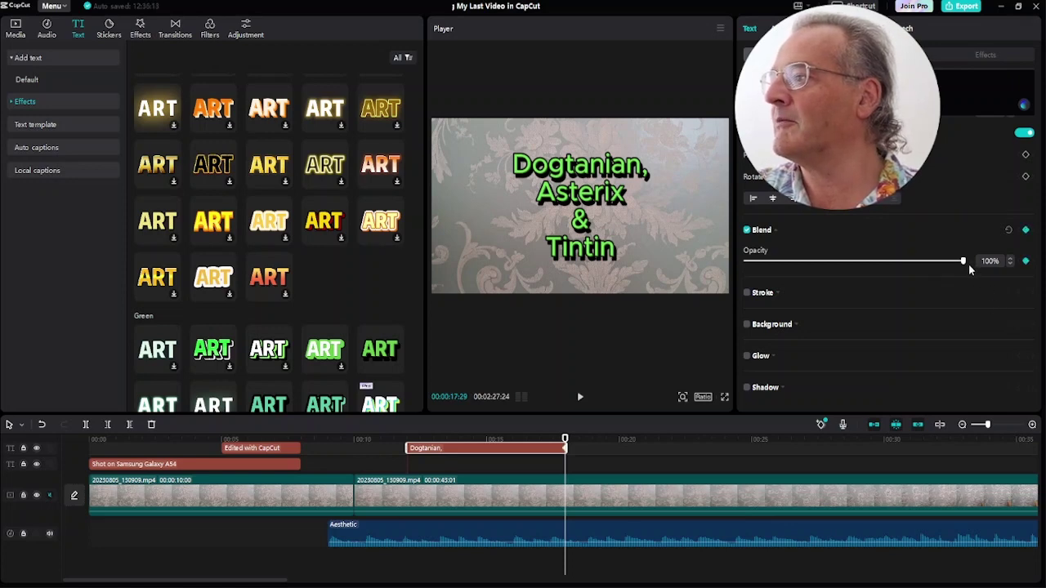
{"action": "left_click_drag", "start_coordinate": [964, 262], "coordinate": [653, 270]}
{"action": "left_click_drag", "start_coordinate": [564, 439], "coordinate": [538, 440]}
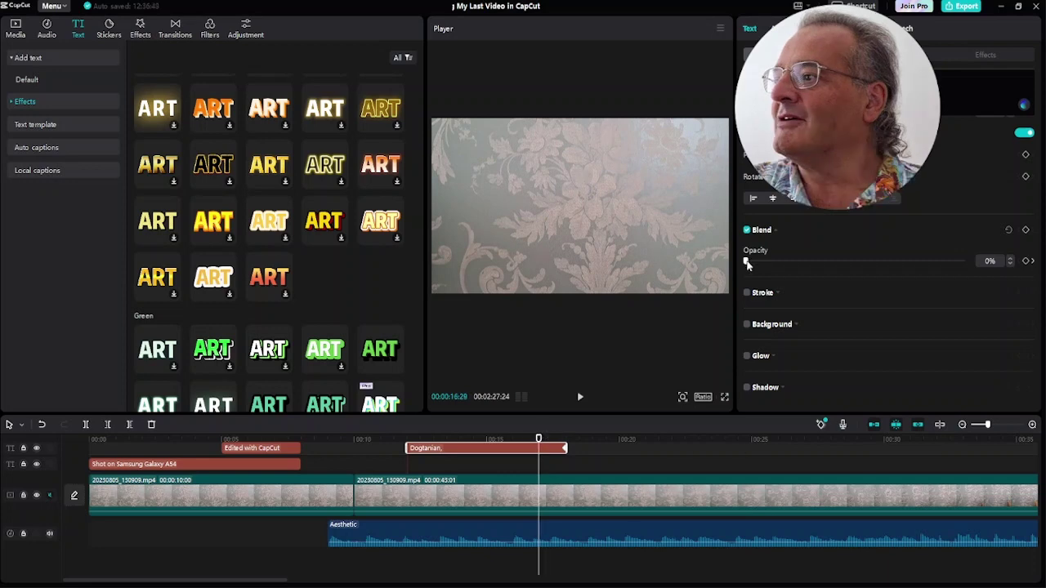
{"action": "left_click_drag", "start_coordinate": [764, 258], "coordinate": [964, 261]}
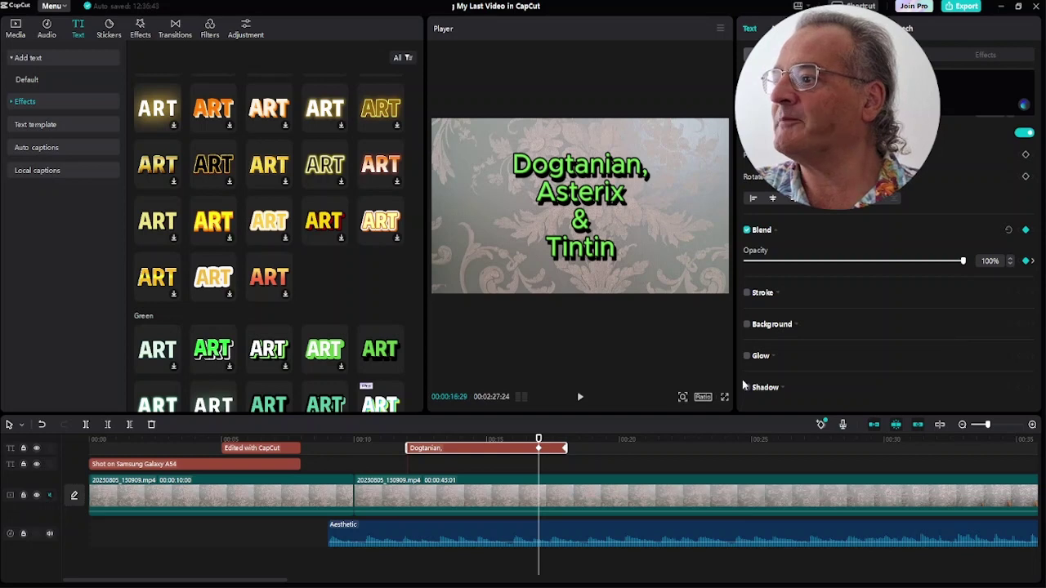
Fade in the figurines title with opacity keyframes of 0% at 00:00:12:00 and 100% at 00:00:13:00.
{"action": "left_click", "coordinate": [429, 440]}
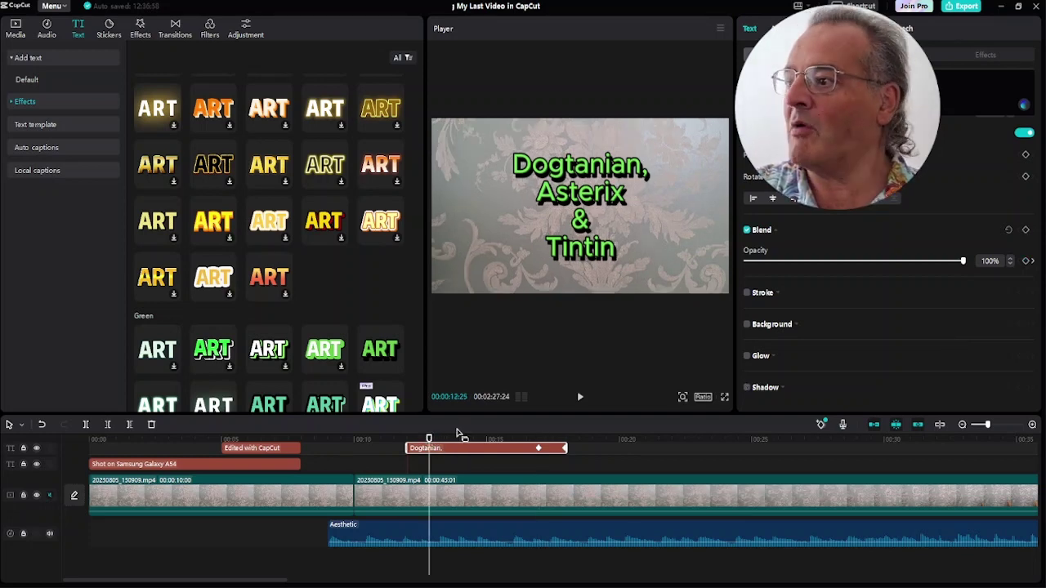
{"action": "key", "text": "Up"}
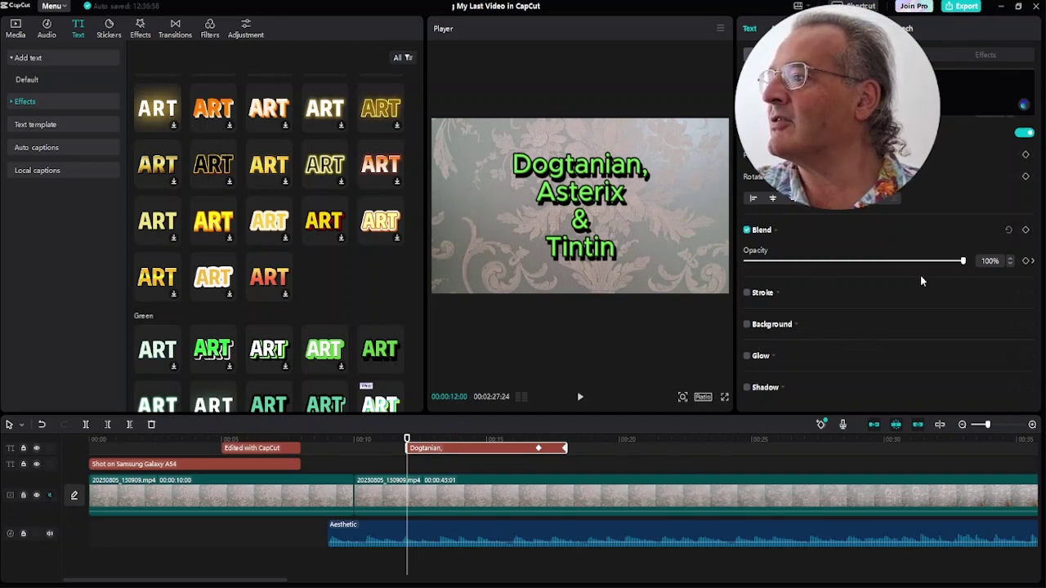
{"action": "left_click_drag", "start_coordinate": [964, 262], "coordinate": [705, 256]}
{"action": "left_click", "coordinate": [436, 441]}
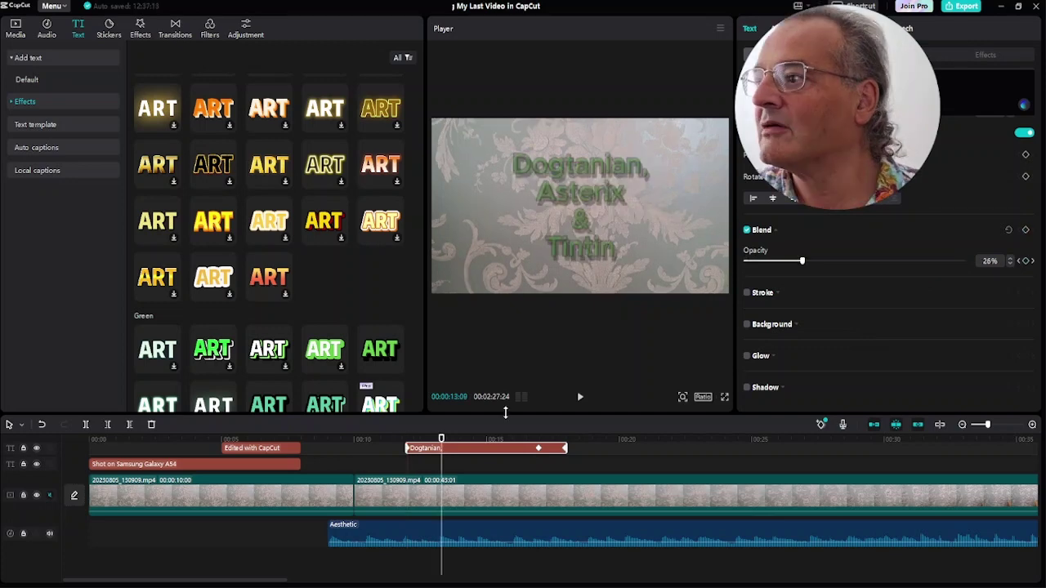
{"action": "key", "text": "Left"}
{"action": "key", "text": "Left"}
{"action": "key", "text": "Left"}
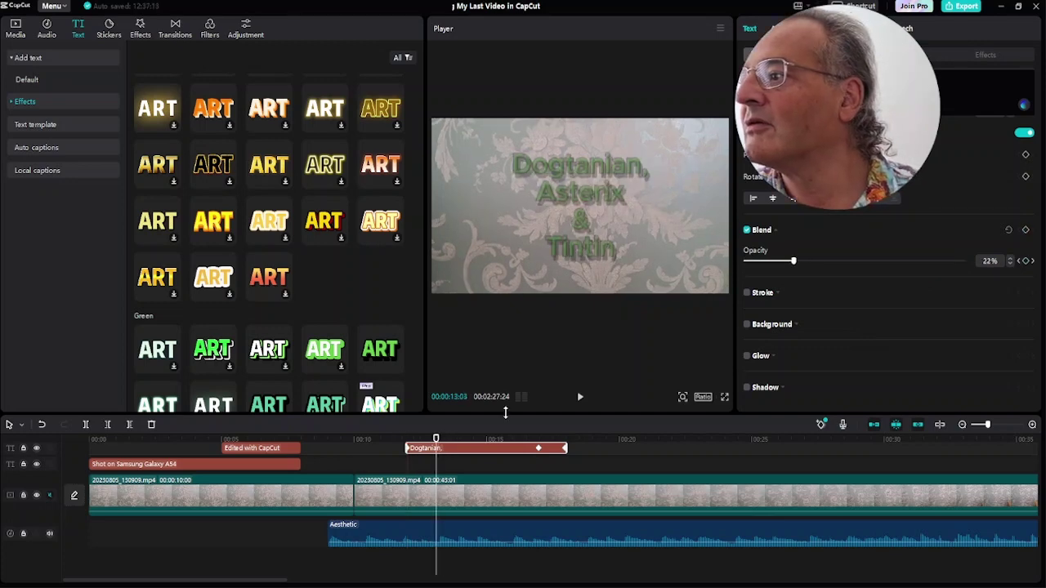
{"action": "key", "text": "Left"}
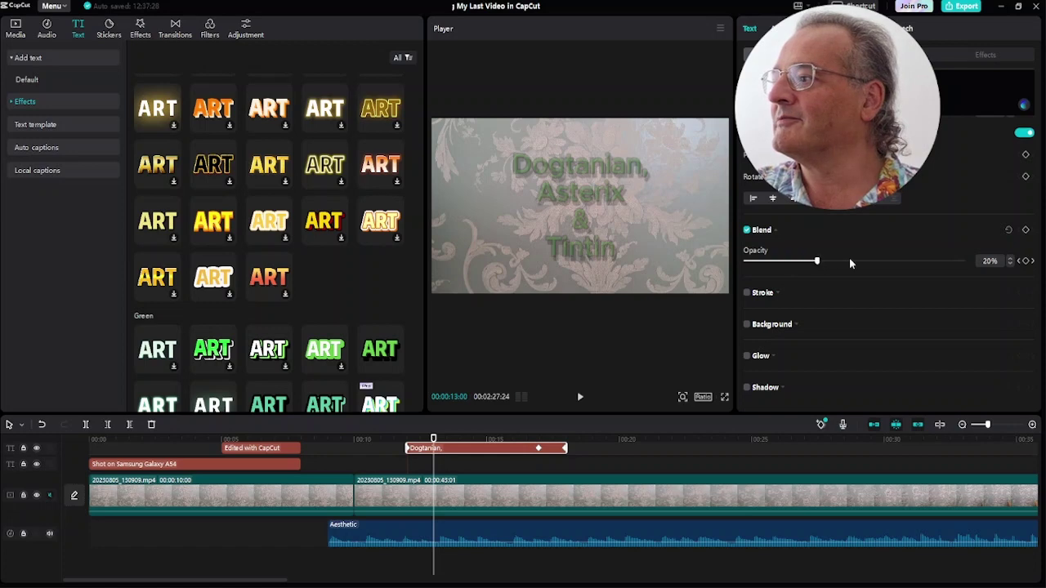
{"action": "left_click_drag", "start_coordinate": [850, 264], "coordinate": [1021, 263]}
{"action": "left_click", "coordinate": [1024, 261]}
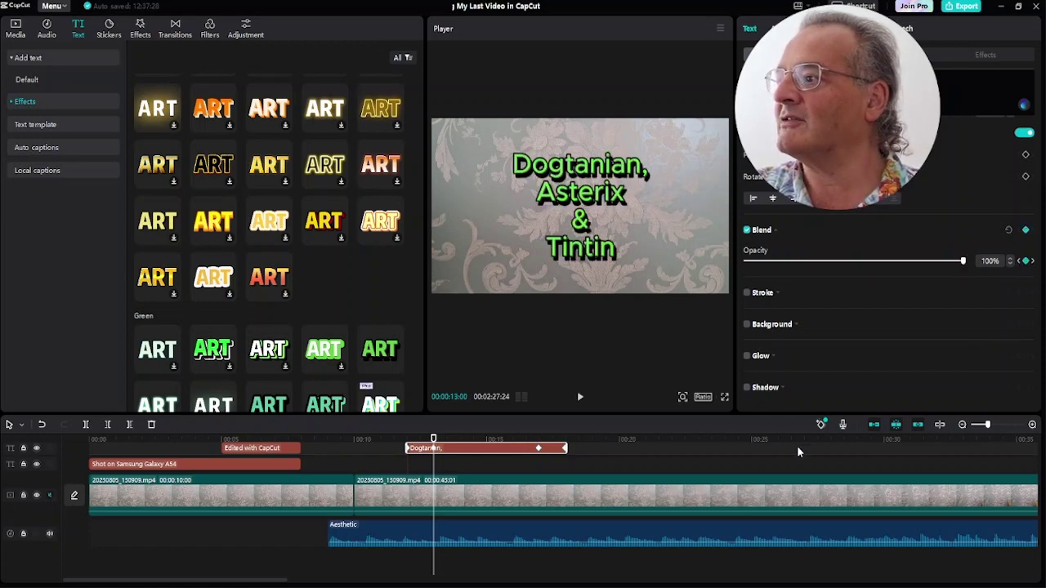
Deselect the figurines title and play back the video from 00:00:06:08 to check the titles.
{"action": "left_click", "coordinate": [480, 463]}
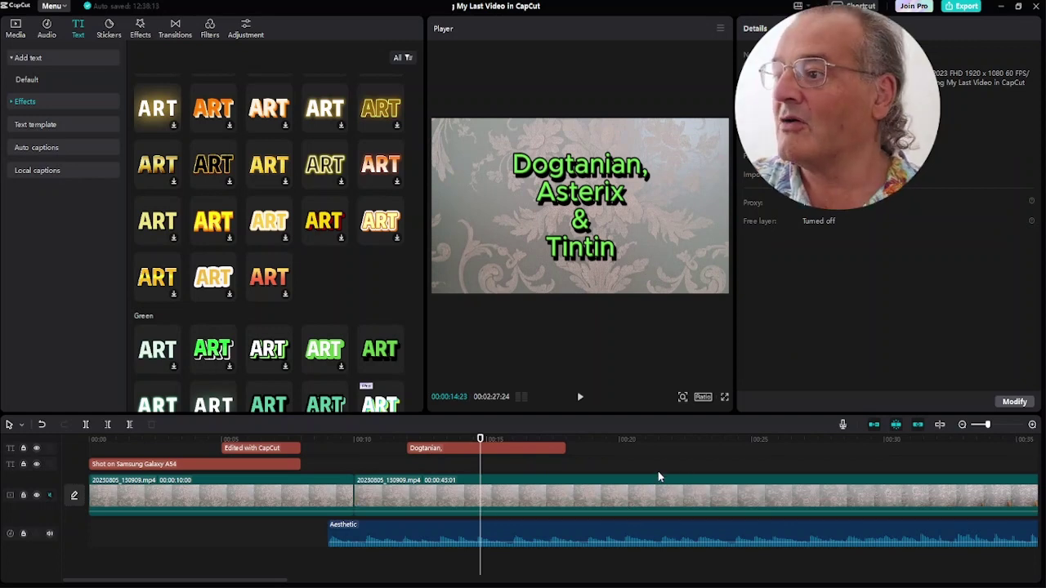
{"action": "left_click", "coordinate": [255, 440]}
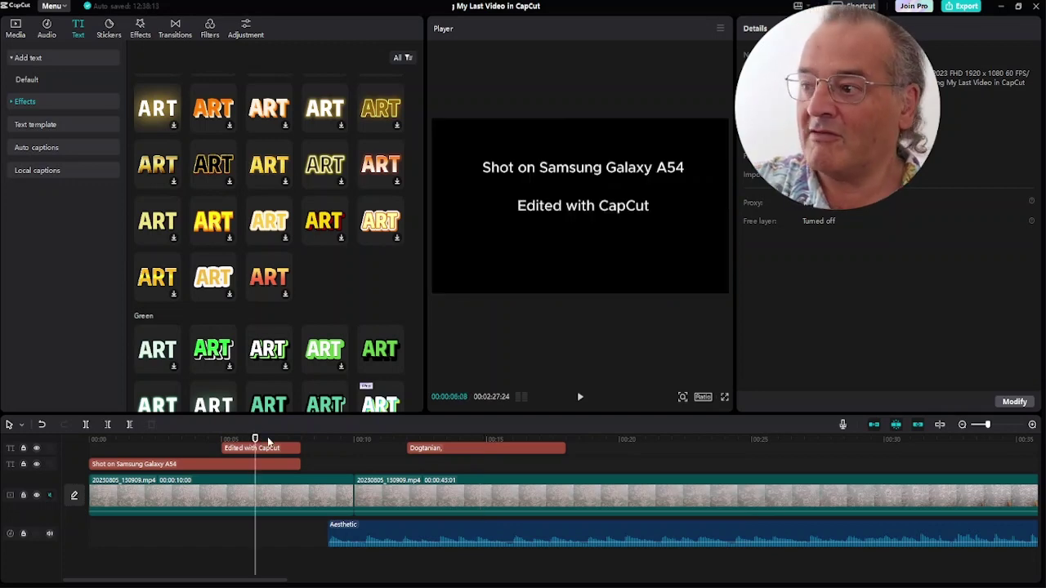
{"action": "key", "text": "space"}
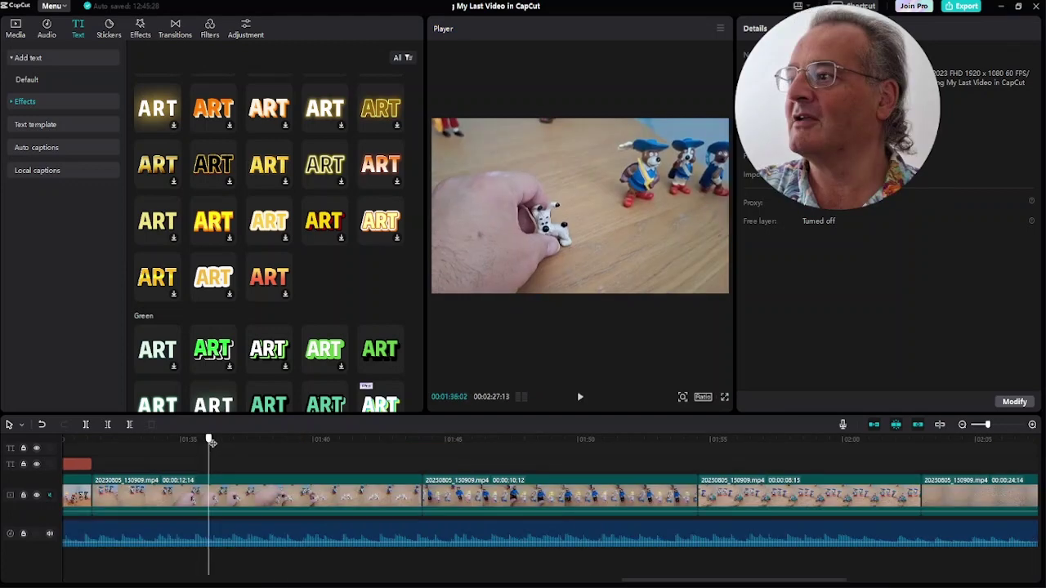
Add a default text title reading "The Pets" at 00:01:40:27, over the scene with the two white dogs.
{"action": "left_click_drag", "start_coordinate": [236, 446], "coordinate": [331, 438]}
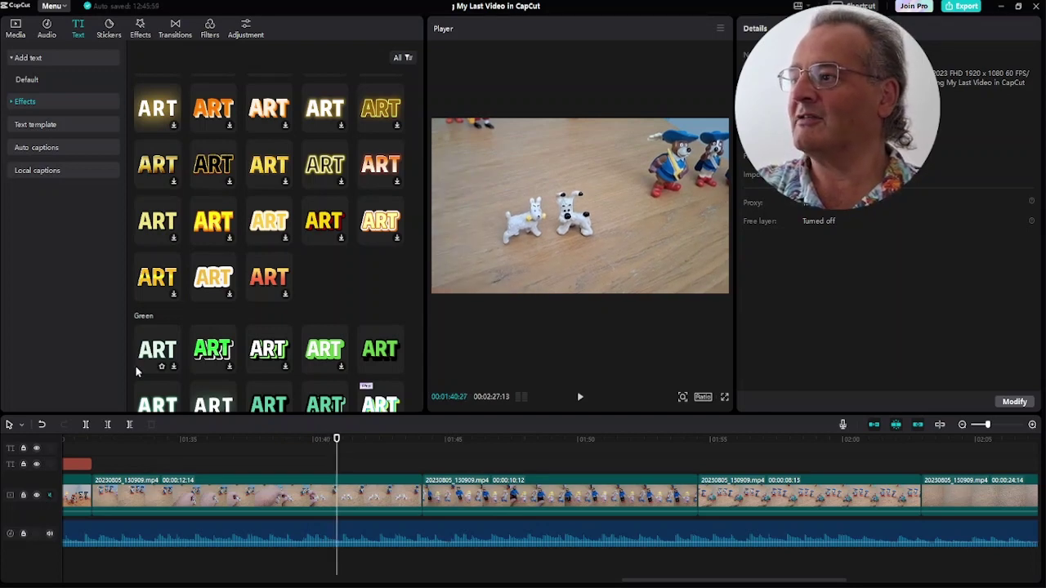
{"action": "left_click", "coordinate": [25, 82]}
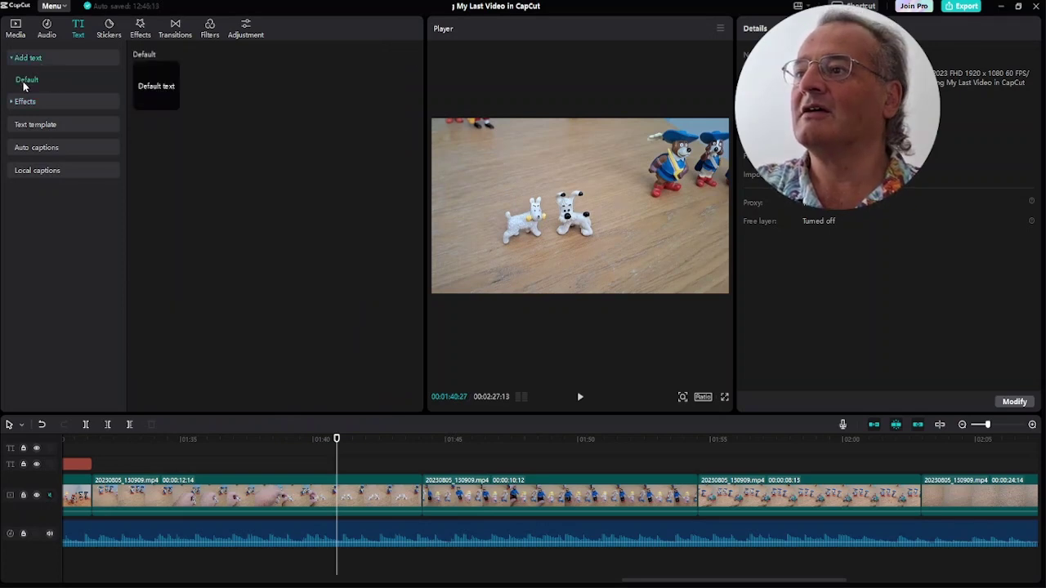
{"action": "left_click", "coordinate": [172, 105]}
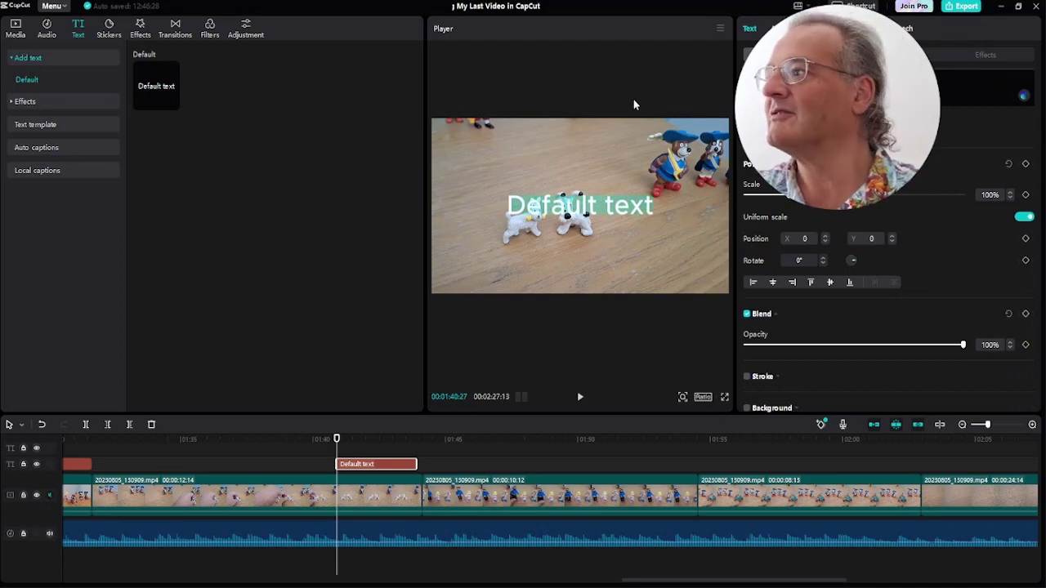
{"action": "type", "text": "The"}
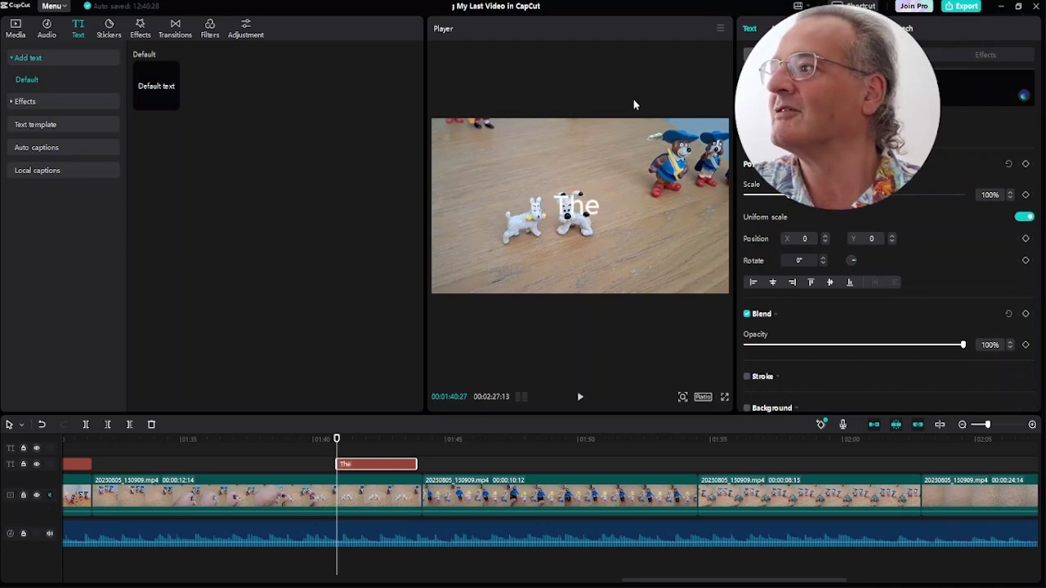
{"action": "type", "text": " Pts"}
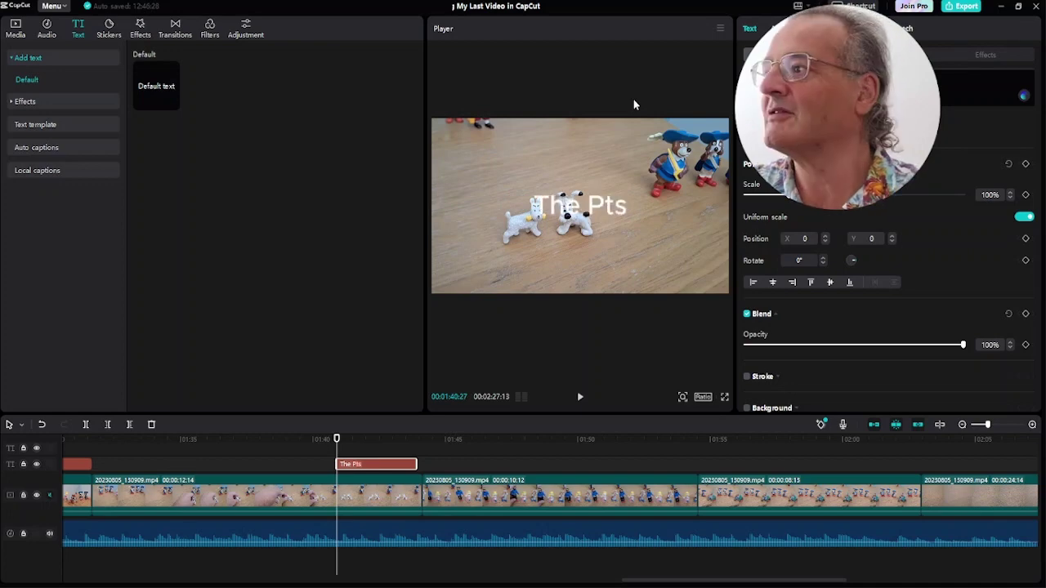
{"action": "key", "text": "BackSpace"}
{"action": "key", "text": "BackSpace"}
{"action": "type", "text": "ets"}
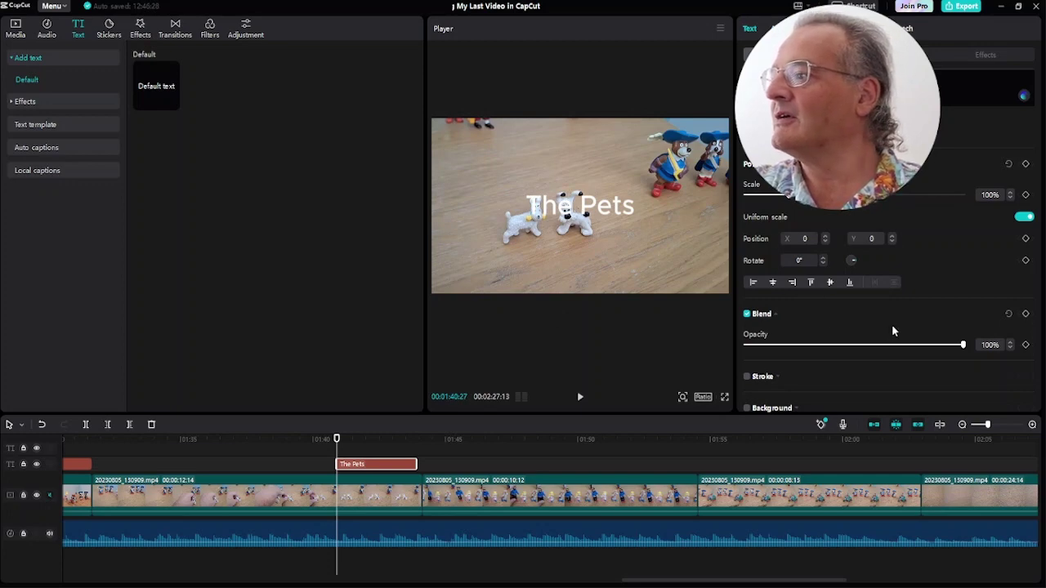
Try a black stroke with a thickness of 13 on the "The Pets" title and turn it off again.
{"action": "left_click", "coordinate": [747, 378]}
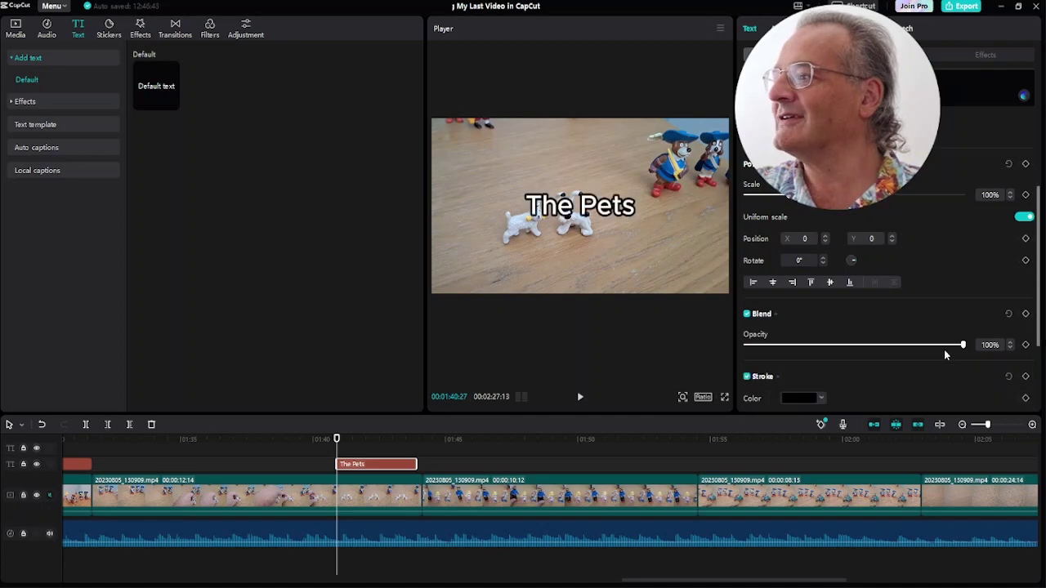
{"action": "scroll", "coordinate": [946, 368], "scroll_direction": "down", "scroll_amount": 1}
{"action": "scroll", "coordinate": [943, 358], "scroll_direction": "down", "scroll_amount": 1}
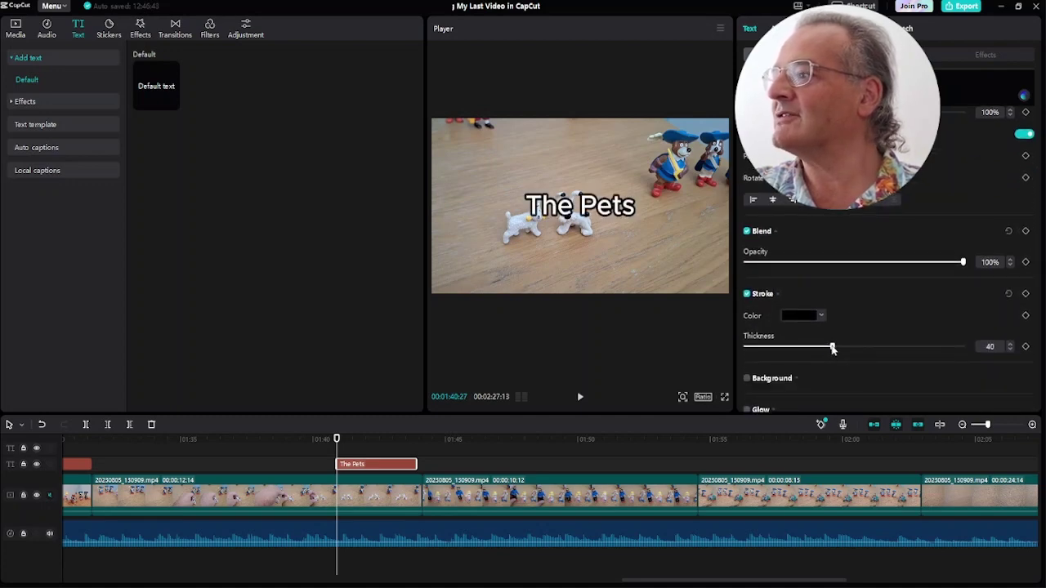
{"action": "left_click_drag", "start_coordinate": [833, 349], "coordinate": [774, 348]}
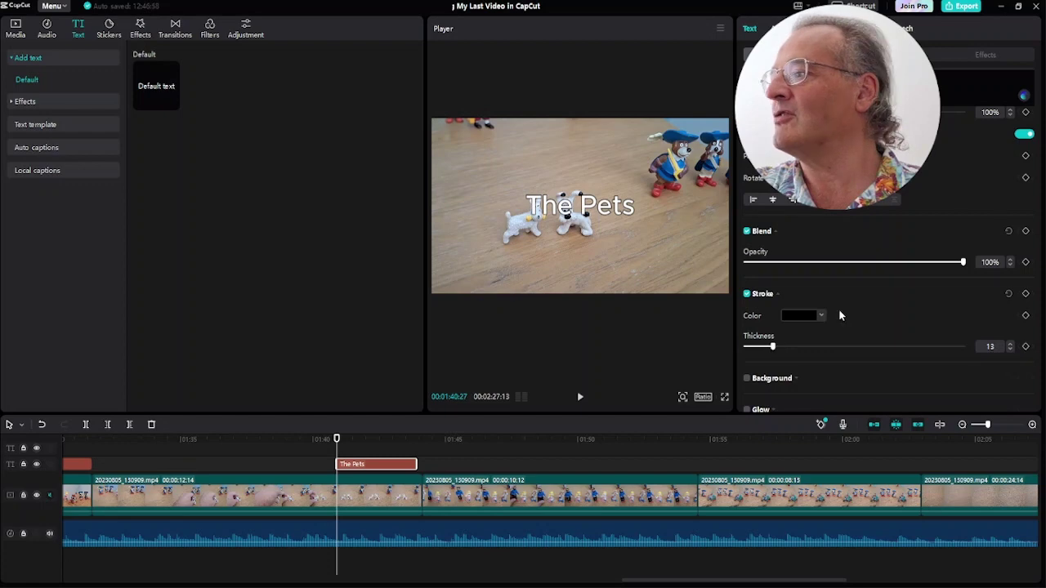
{"action": "left_click", "coordinate": [746, 295]}
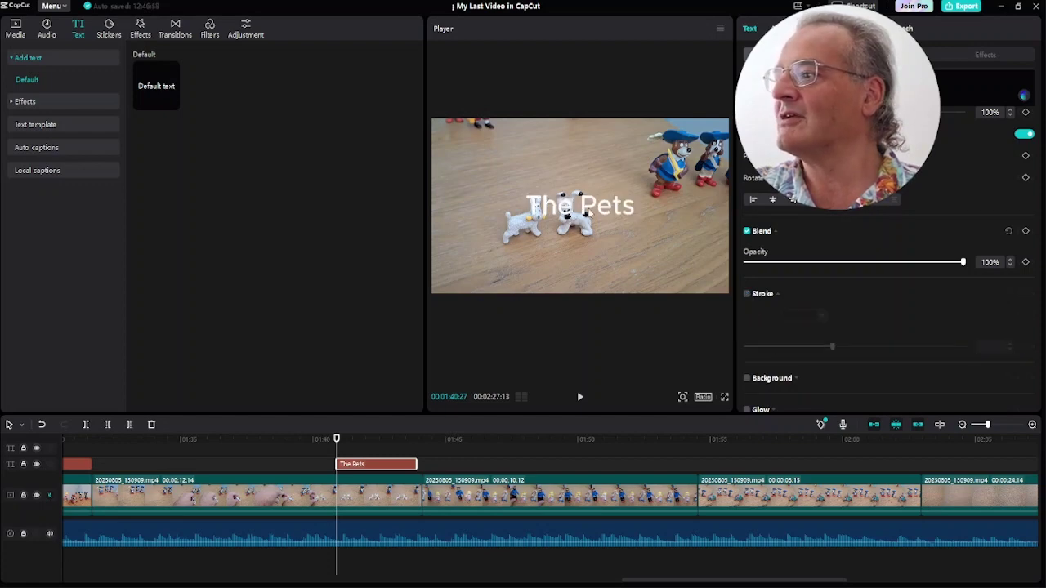
Move the "The Pets" title below the two dogs, at Y position -892, and trim its start to 00:01:41:07.
{"action": "left_click_drag", "start_coordinate": [582, 211], "coordinate": [580, 280]}
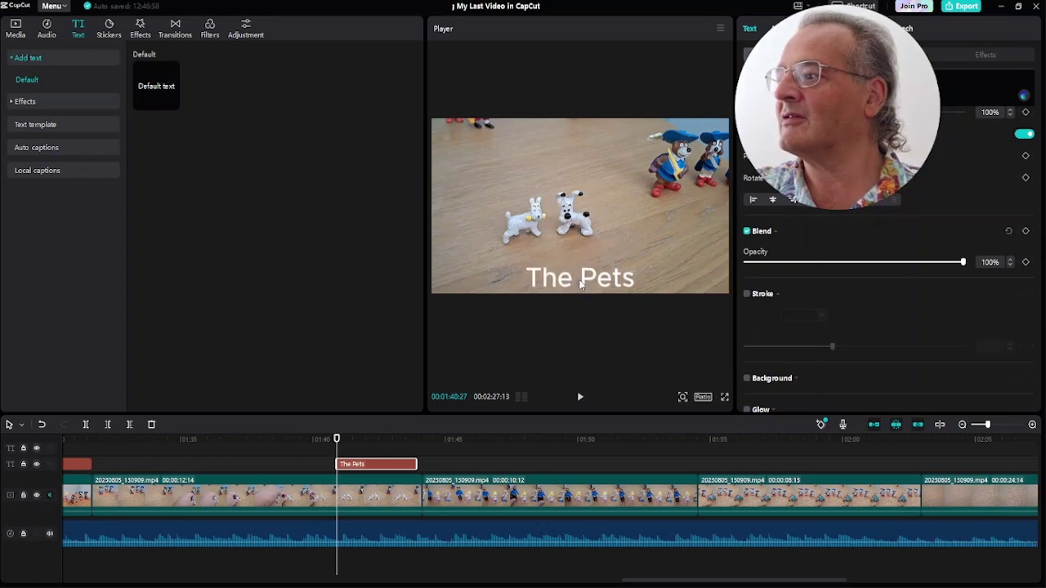
{"action": "left_click", "coordinate": [577, 474]}
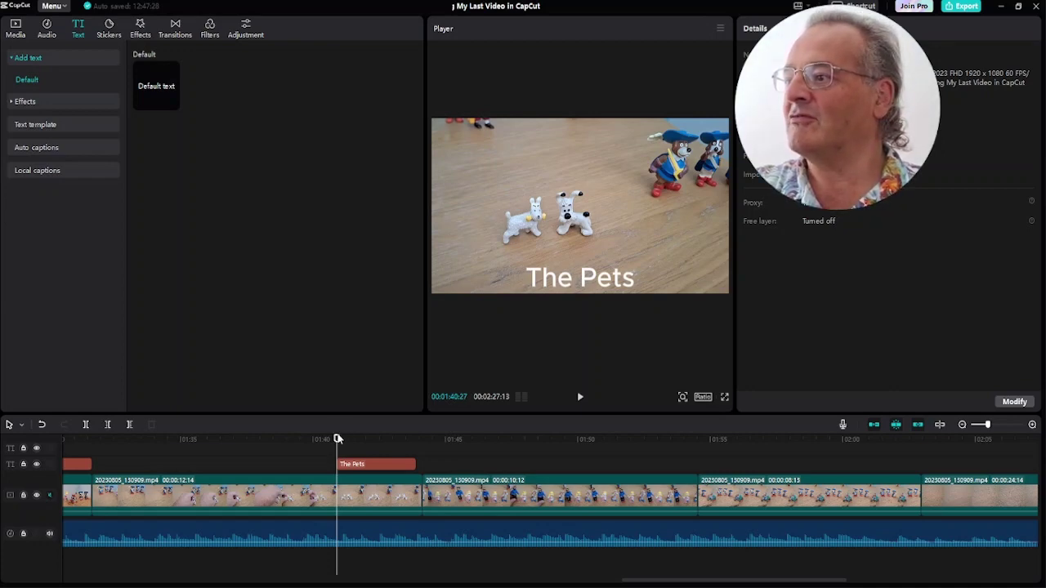
{"action": "left_click_drag", "start_coordinate": [337, 439], "coordinate": [342, 432]}
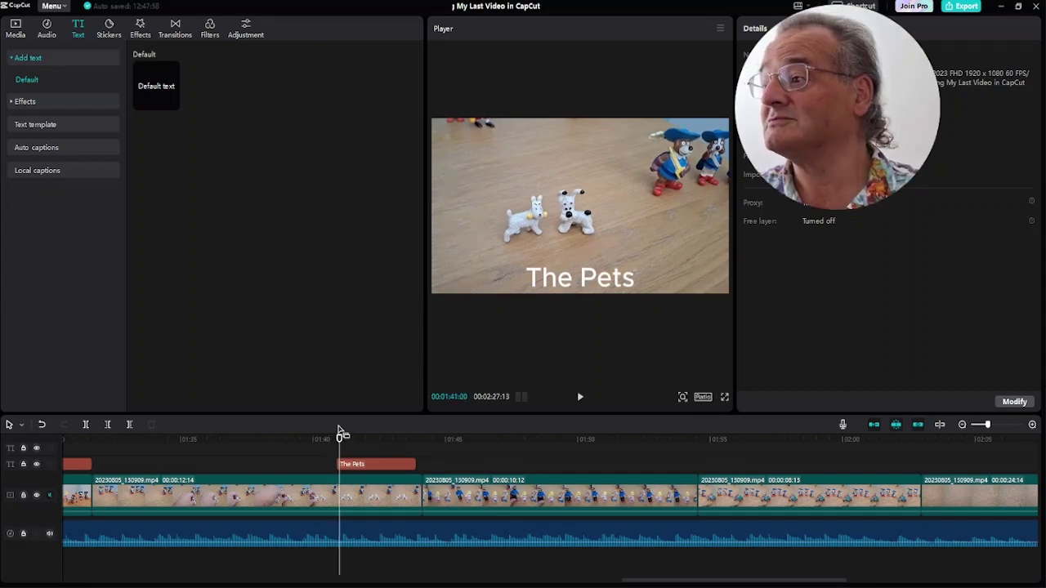
{"action": "key", "text": "Right"}
{"action": "key", "text": "Right"}
{"action": "key", "text": "Right"}
{"action": "key", "text": "Right"}
{"action": "key", "text": "Right"}
{"action": "key", "text": "Right"}
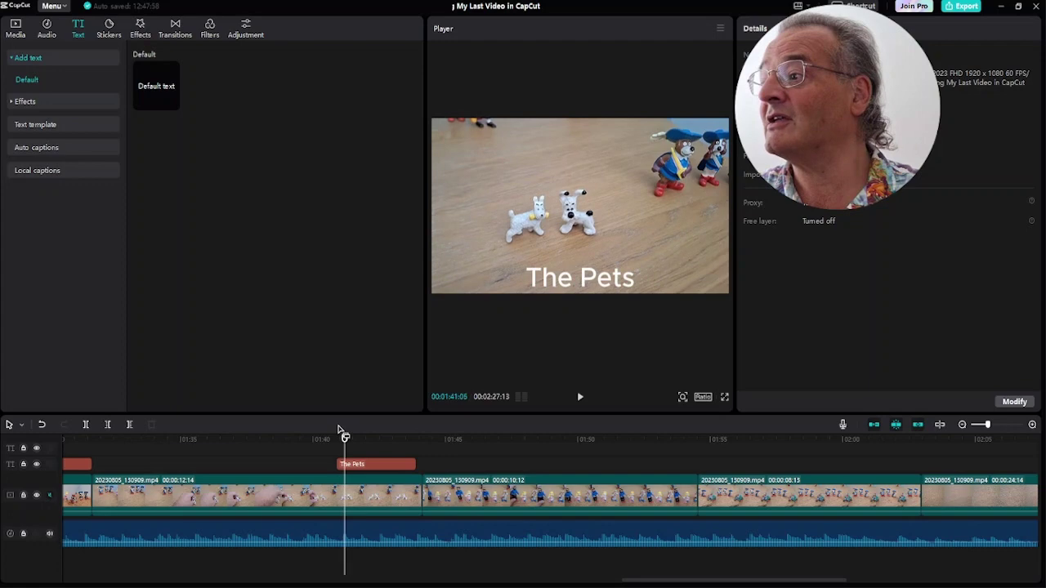
{"action": "key", "text": "Right"}
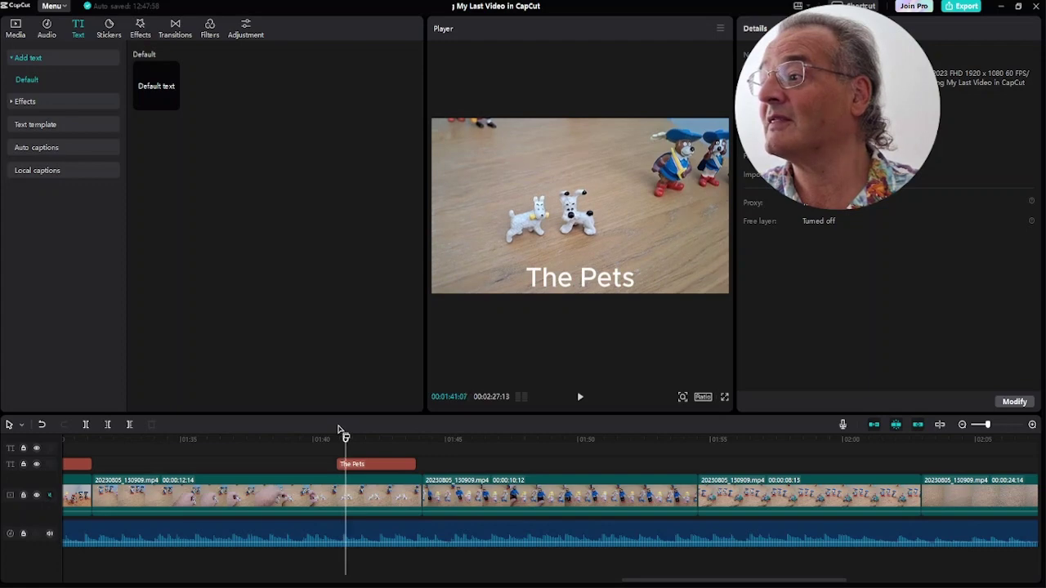
{"action": "left_click", "coordinate": [362, 466]}
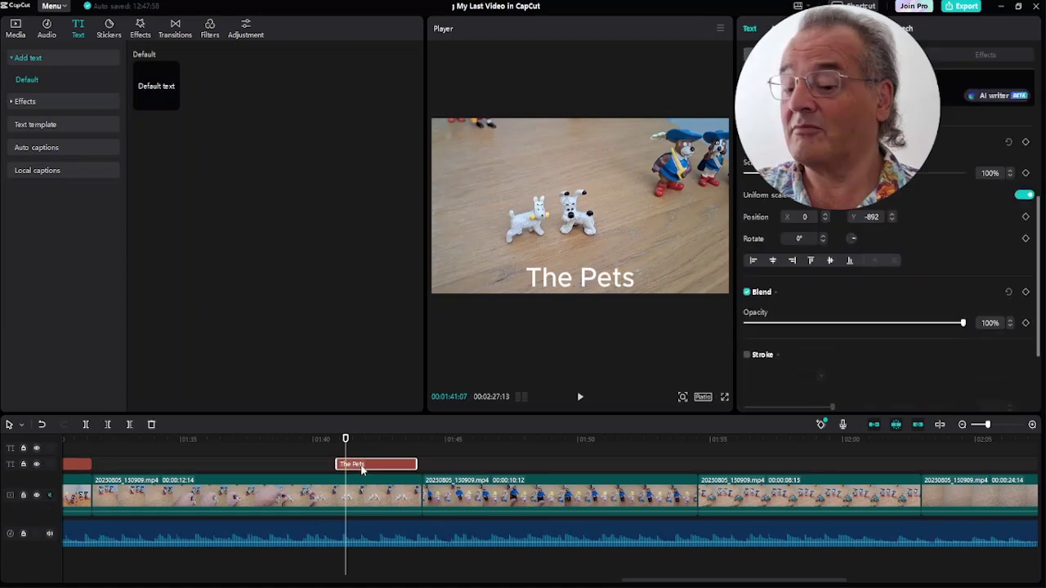
{"action": "key", "text": "q"}
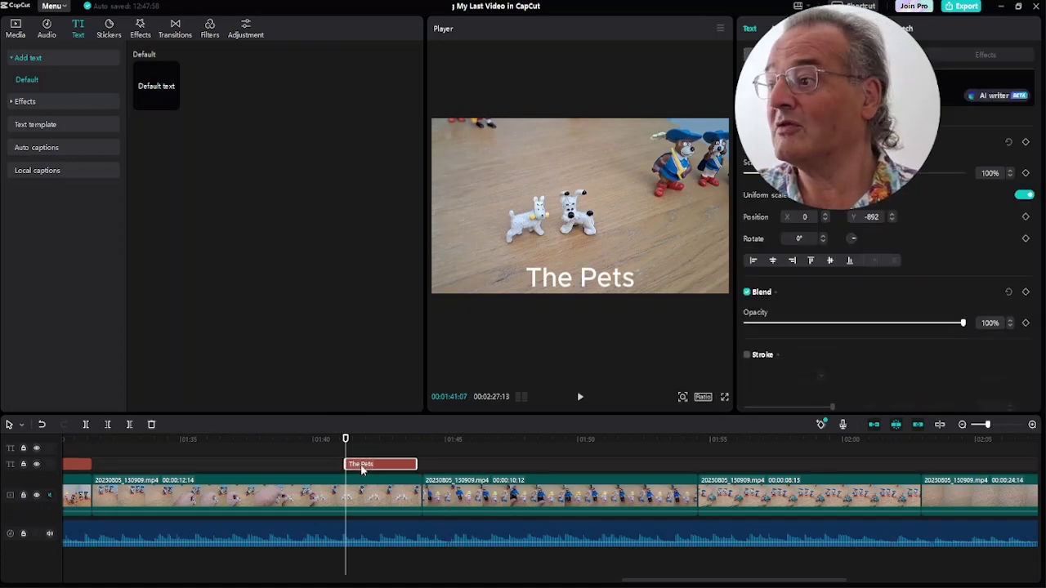
Play back from 00:01:39:07 and extend the end of the "The Pets" title to the dogs clip's end at 00:01:44:04.
{"action": "left_click", "coordinate": [293, 464]}
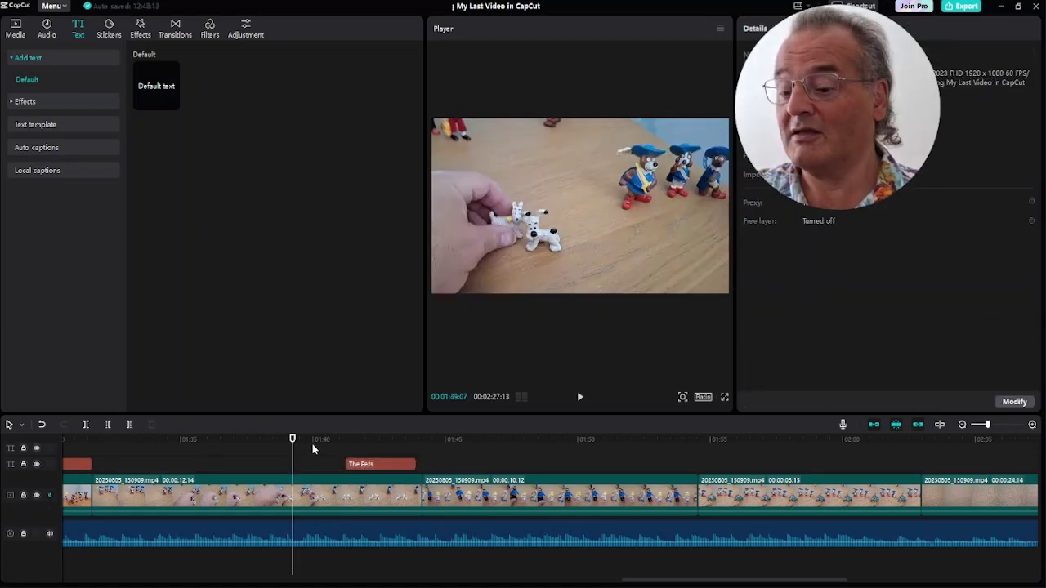
{"action": "key", "text": "space"}
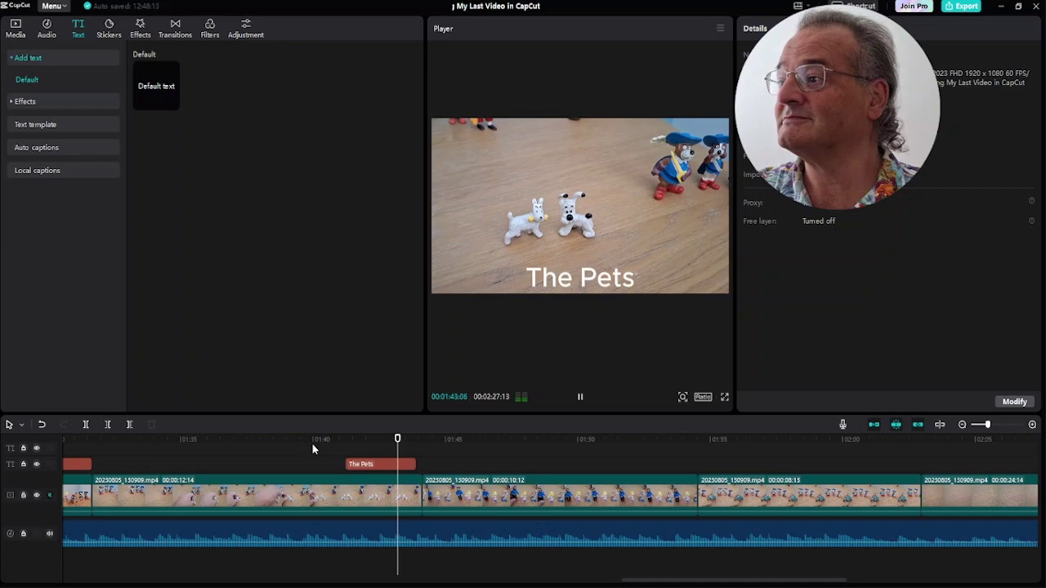
{"action": "key", "text": "space"}
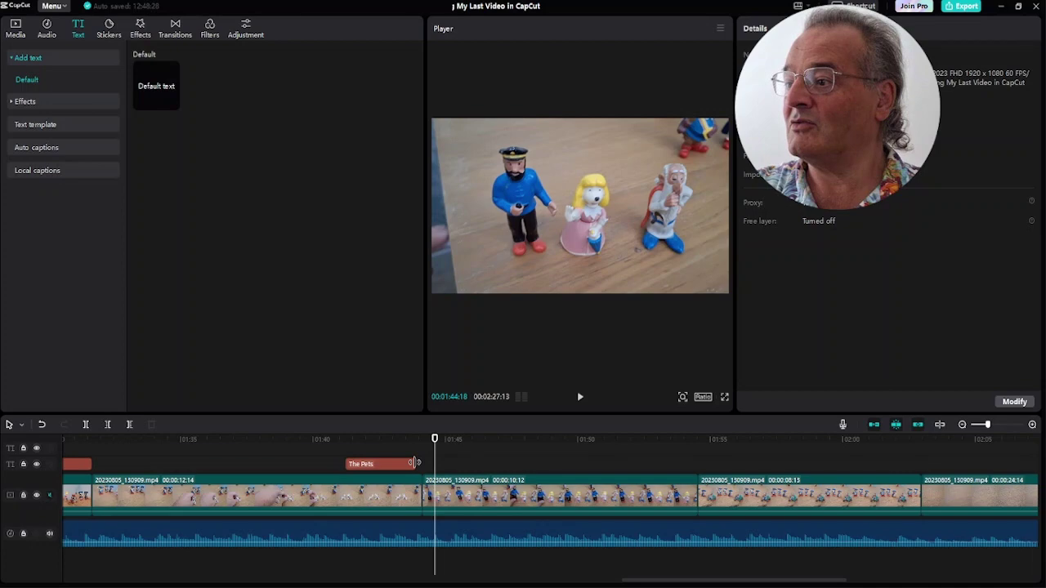
{"action": "left_click_drag", "start_coordinate": [414, 463], "coordinate": [422, 463]}
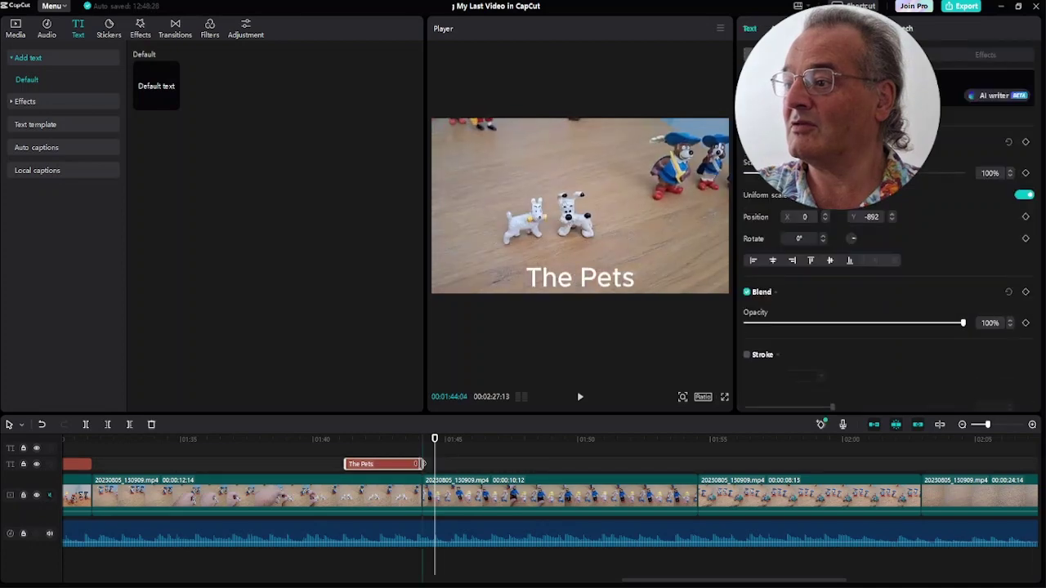
{"action": "left_click", "coordinate": [494, 472]}
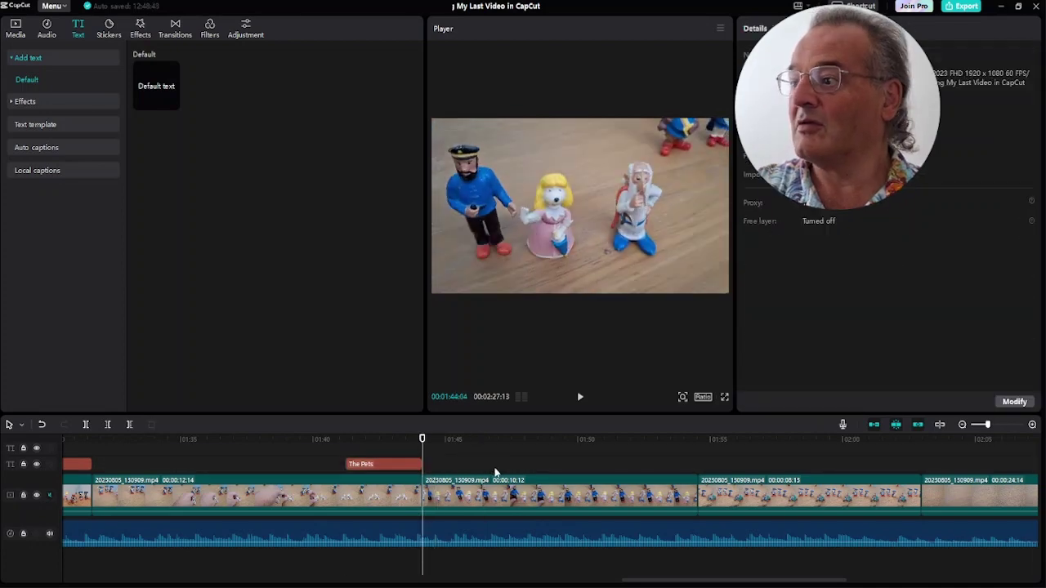
Play back from 00:01:40:14 to check the "The Pets" title and the cut to the next scene.
{"action": "key", "text": "Up"}
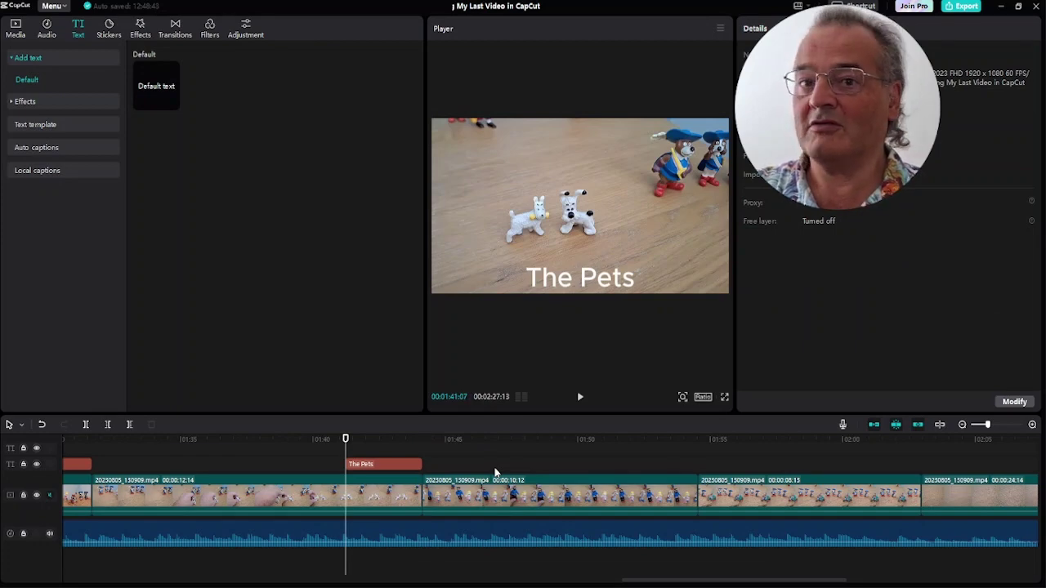
{"action": "left_click", "coordinate": [326, 441]}
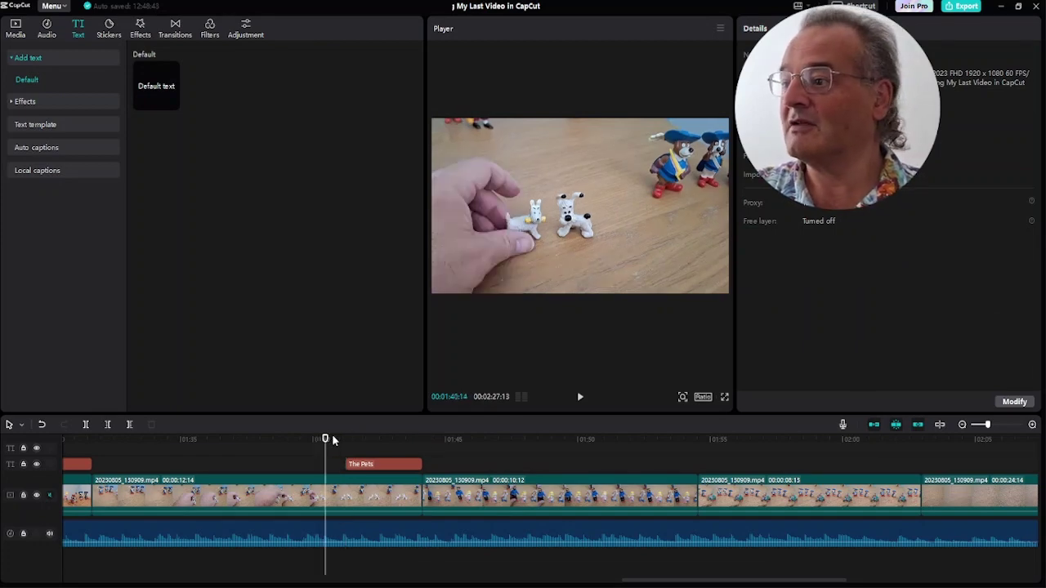
{"action": "key", "text": "space"}
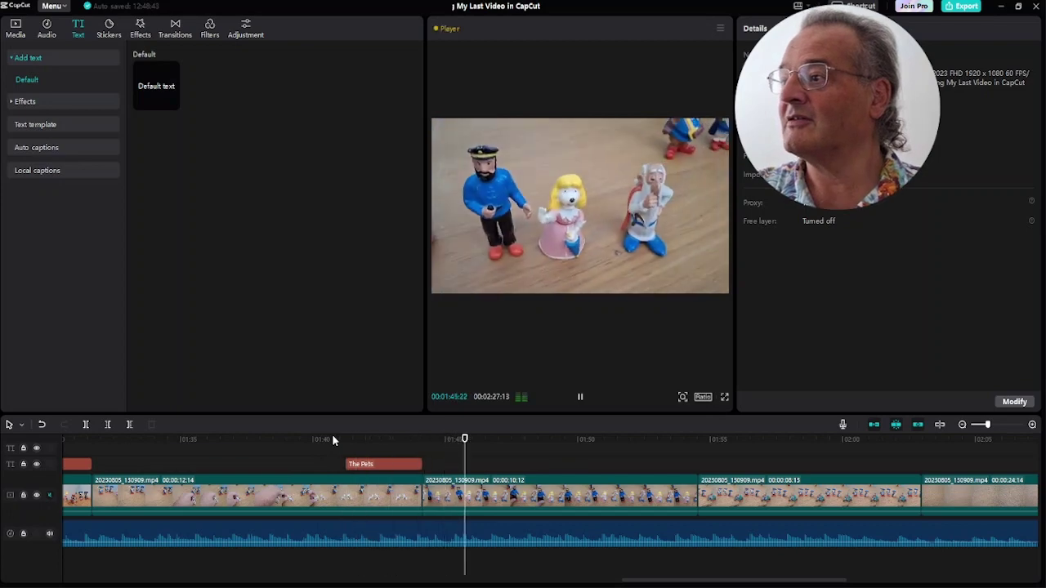
Split the three-figurine clip at 00:01:45:08 and delete the short part before the split.
{"action": "left_click", "coordinate": [431, 493]}
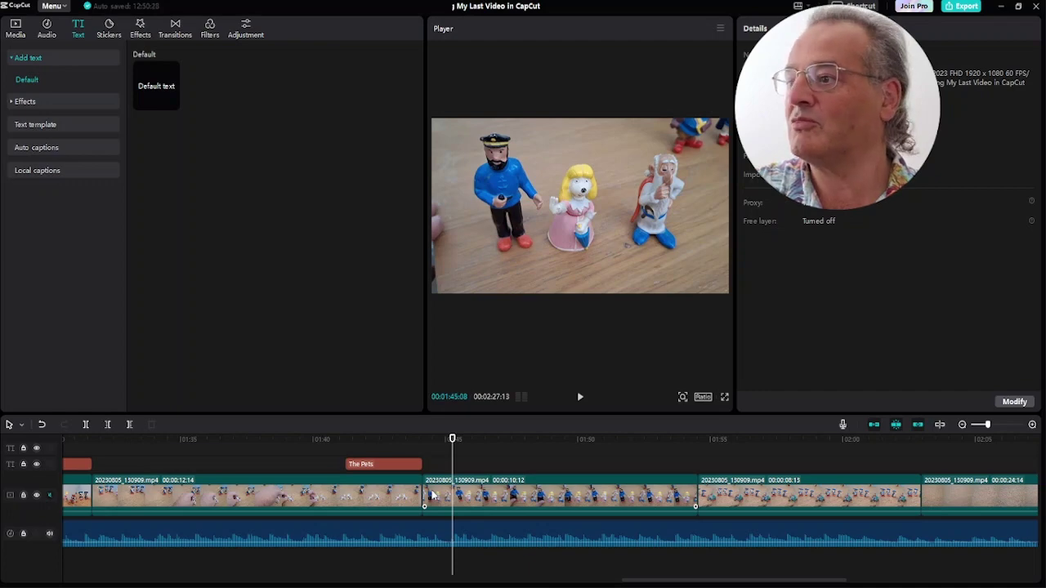
{"action": "key", "text": "ctrl+b"}
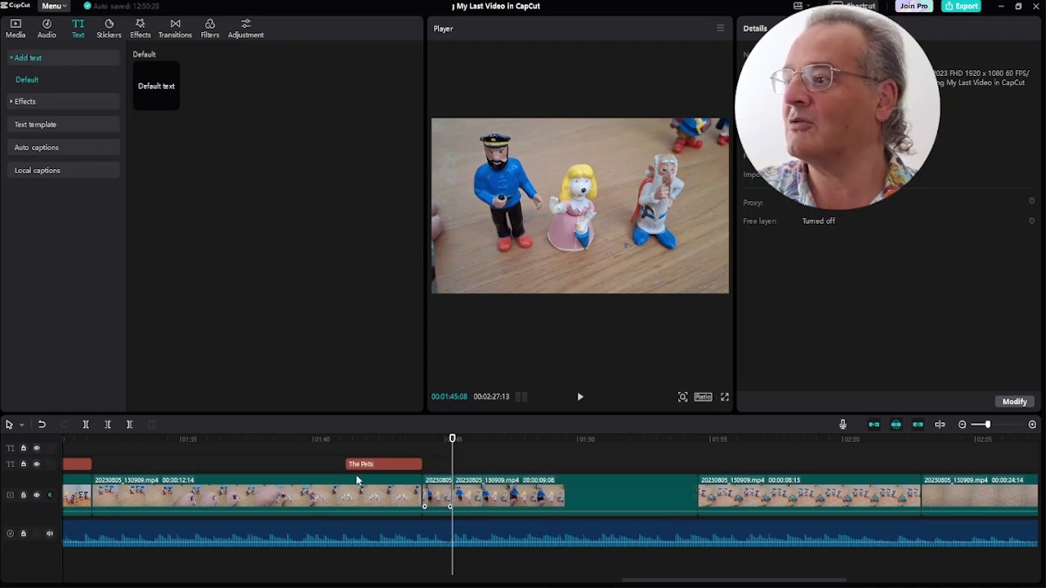
{"action": "left_click", "coordinate": [439, 496]}
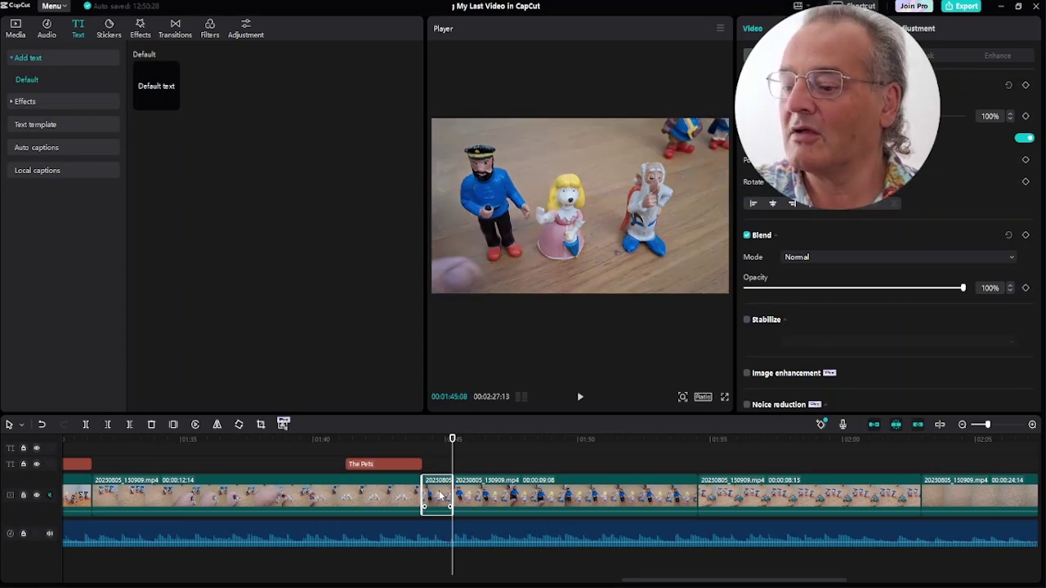
{"action": "key", "text": "Delete"}
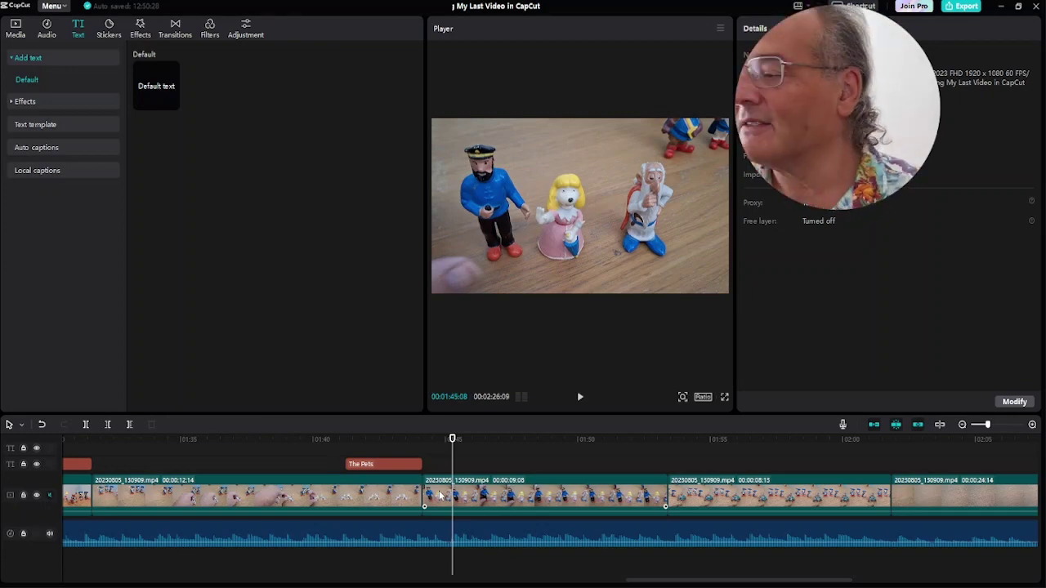
Play back from 00:01:42:27 to check the cut from the dogs to the three-figurine scene.
{"action": "key", "text": "Up"}
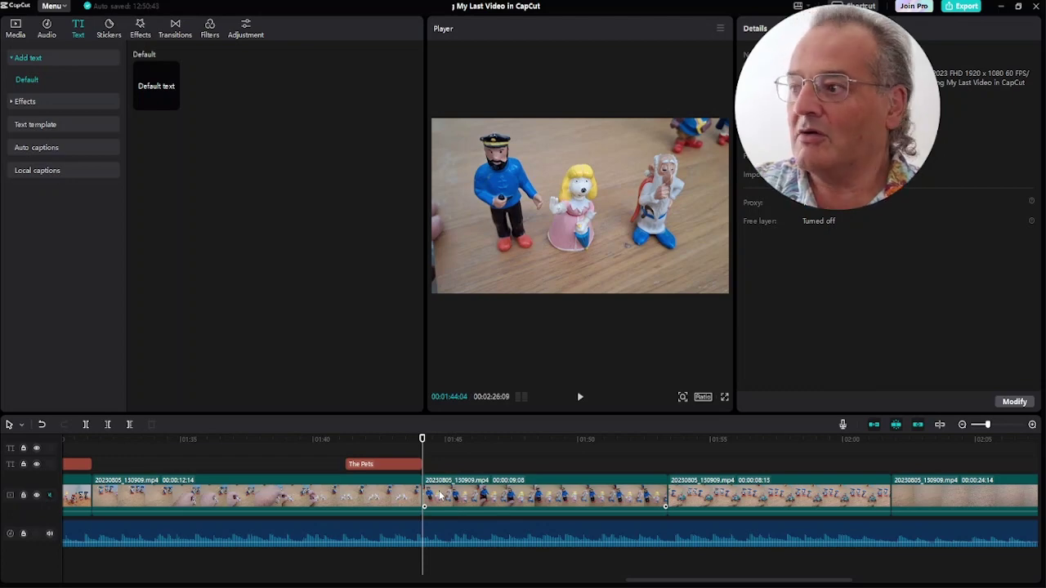
{"action": "left_click", "coordinate": [390, 439]}
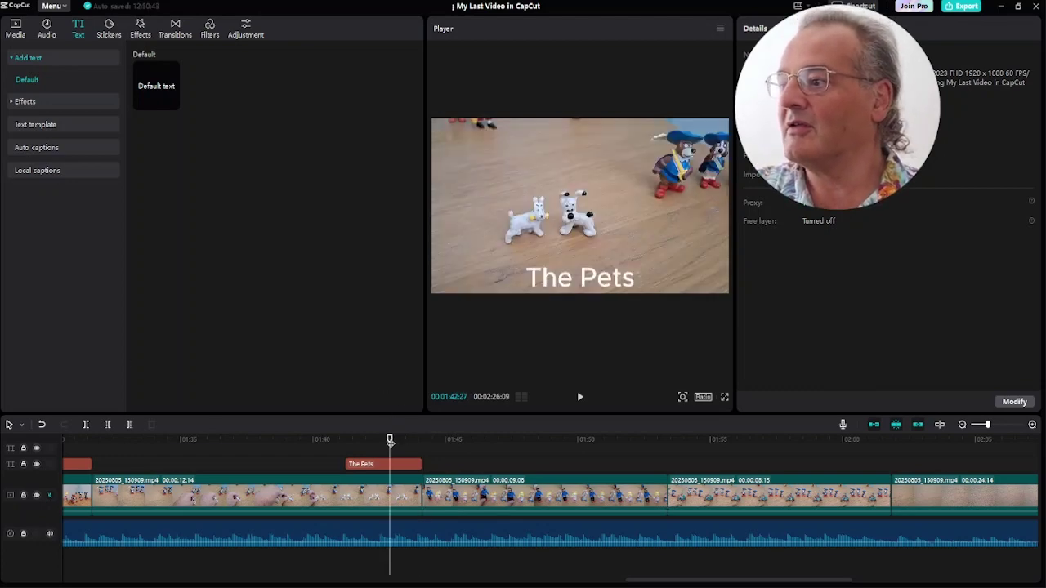
{"action": "key", "text": "space"}
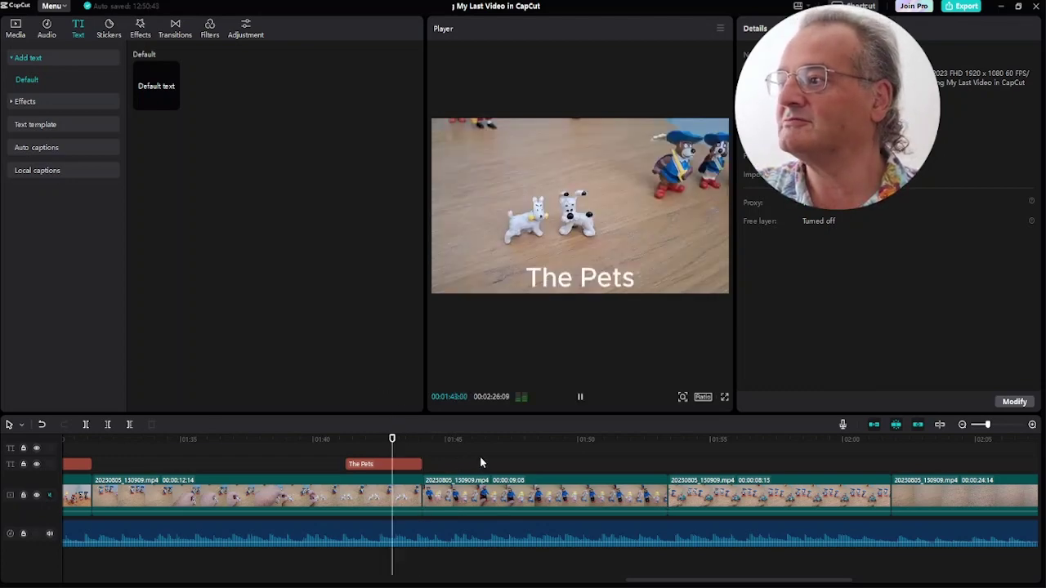
{"action": "key", "text": "space"}
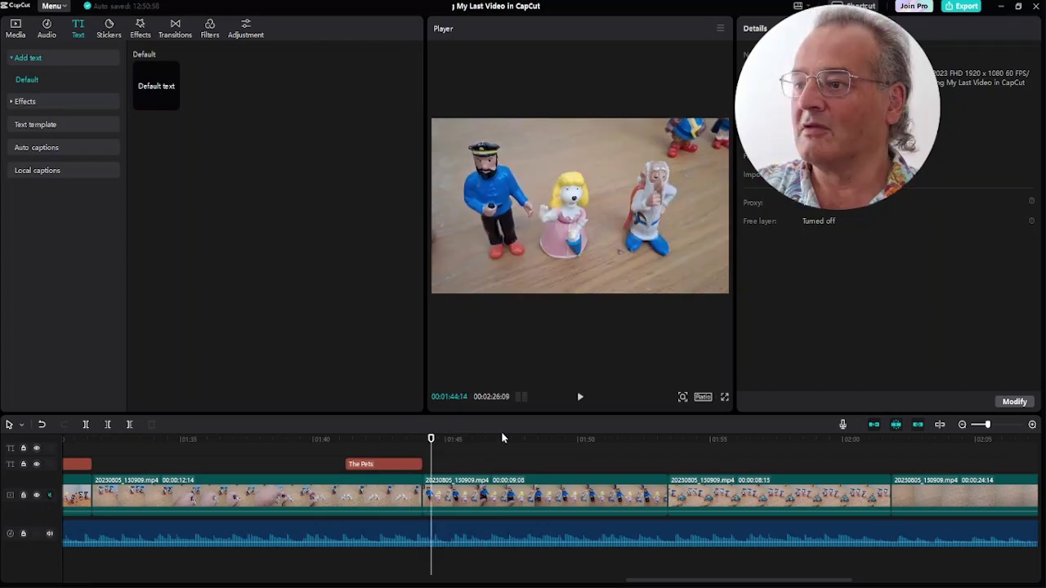
Trim off the beginning of the three-figurine clip up to 00:01:44:14.
{"action": "left_click", "coordinate": [485, 500]}
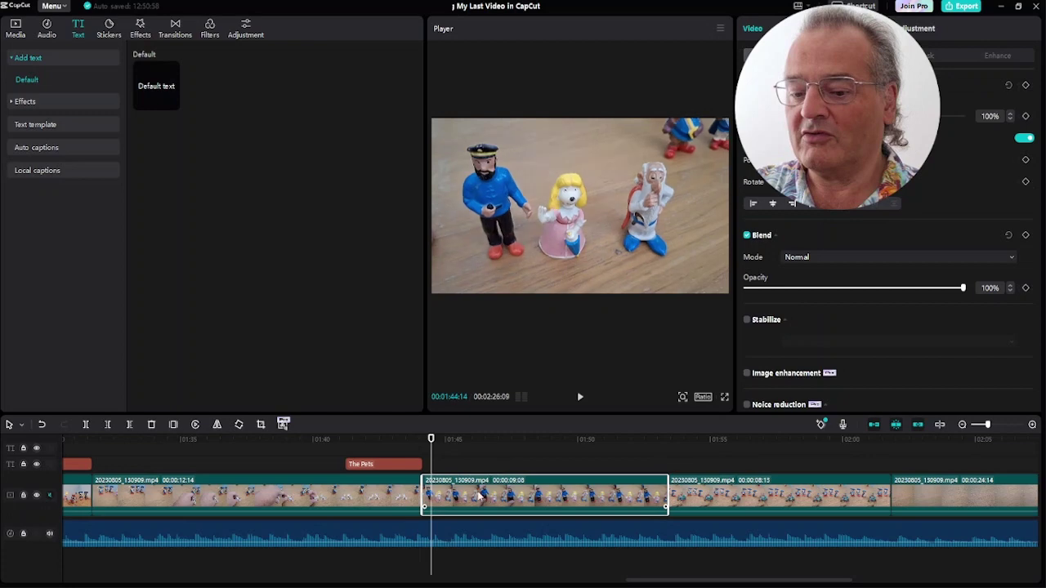
{"action": "key", "text": "q"}
{"action": "left_click", "coordinate": [478, 468]}
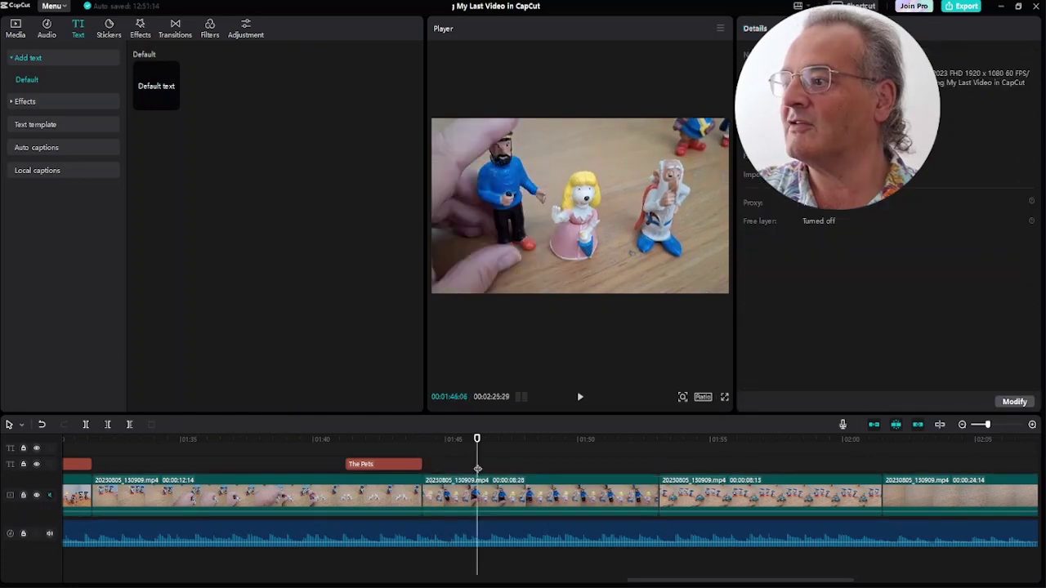
Play back from 00:01:43:07 to check the trimmed cut and review the three-figurine scene.
{"action": "left_click", "coordinate": [398, 440]}
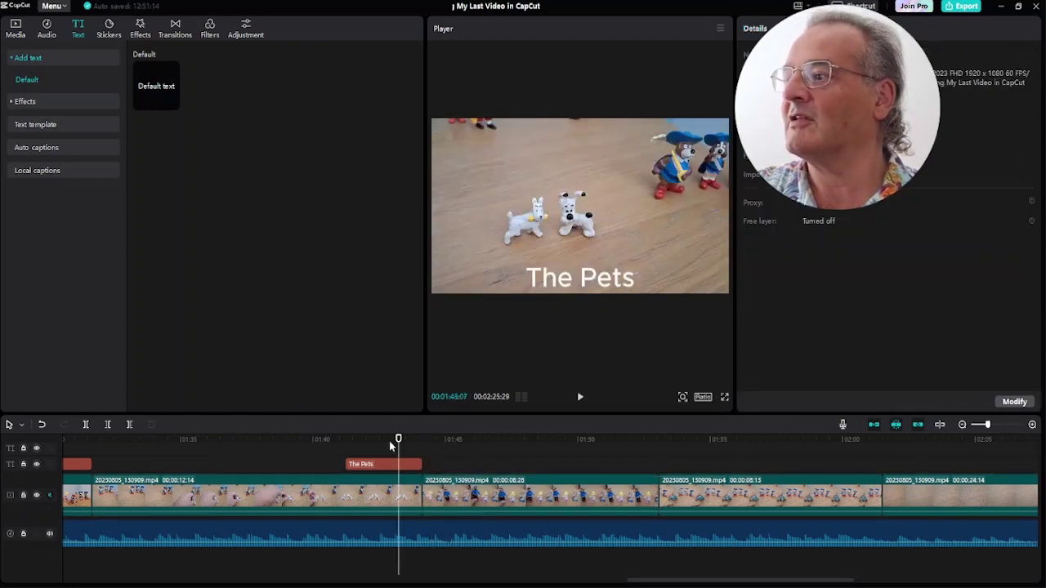
{"action": "key", "text": "space"}
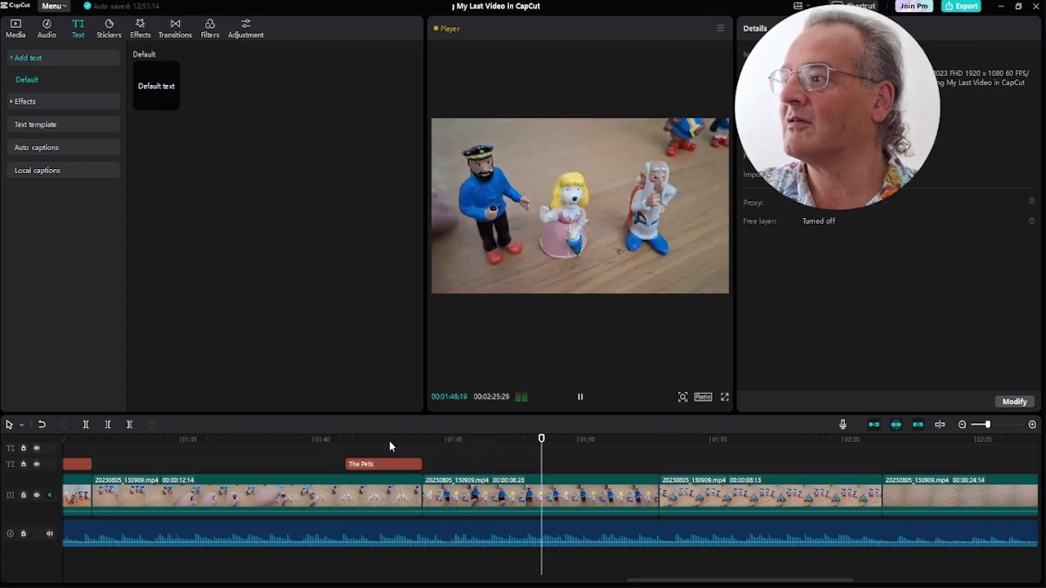
{"action": "key", "text": "space"}
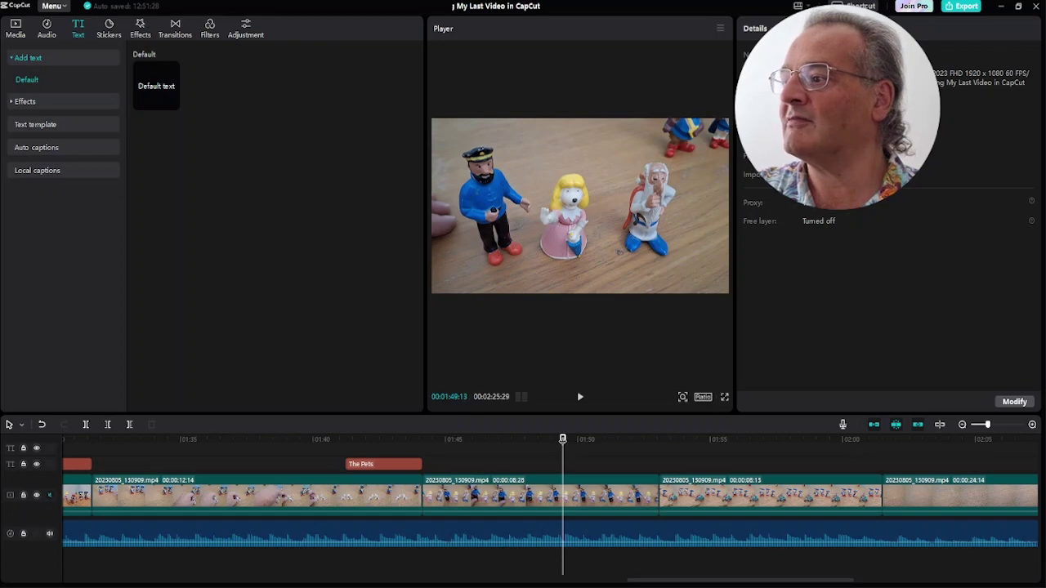
Copy the "The Pets" title and paste it at 00:01:49:23, over the three-figurine scene.
{"action": "left_click_drag", "start_coordinate": [563, 441], "coordinate": [571, 440]}
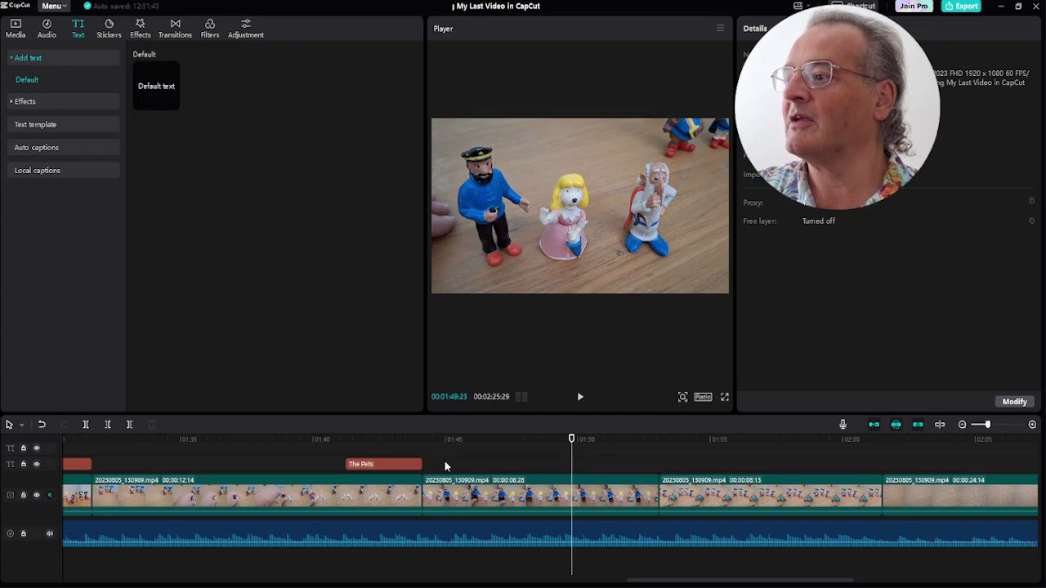
{"action": "left_click", "coordinate": [384, 463]}
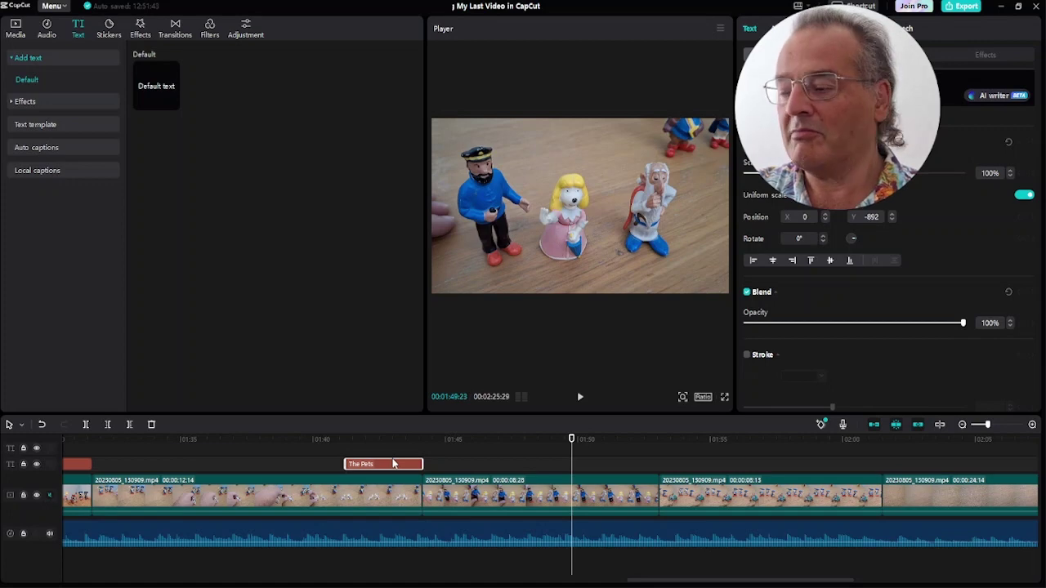
{"action": "key", "text": "ctrl+v"}
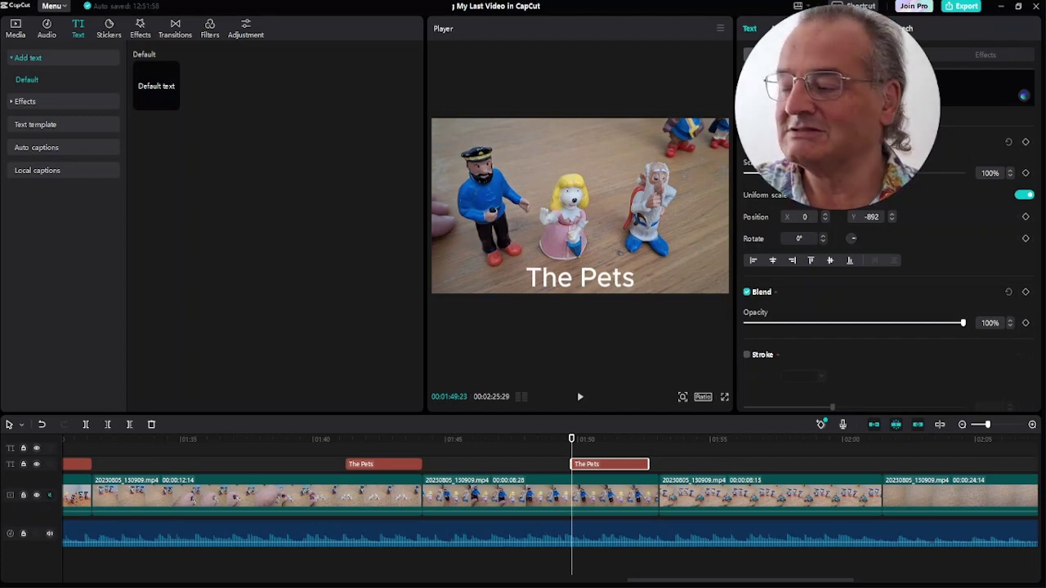
Change the pasted title's text to "The Sidekicks" and extend it to the end of the three-figurine clip.
{"action": "type", "text": "Th"}
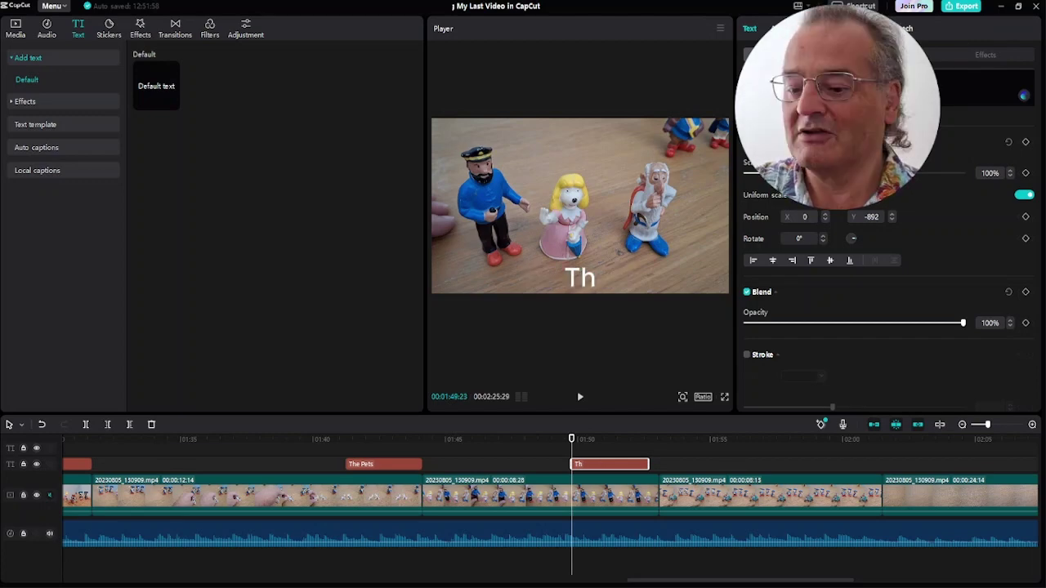
{"action": "type", "text": "e Sid"}
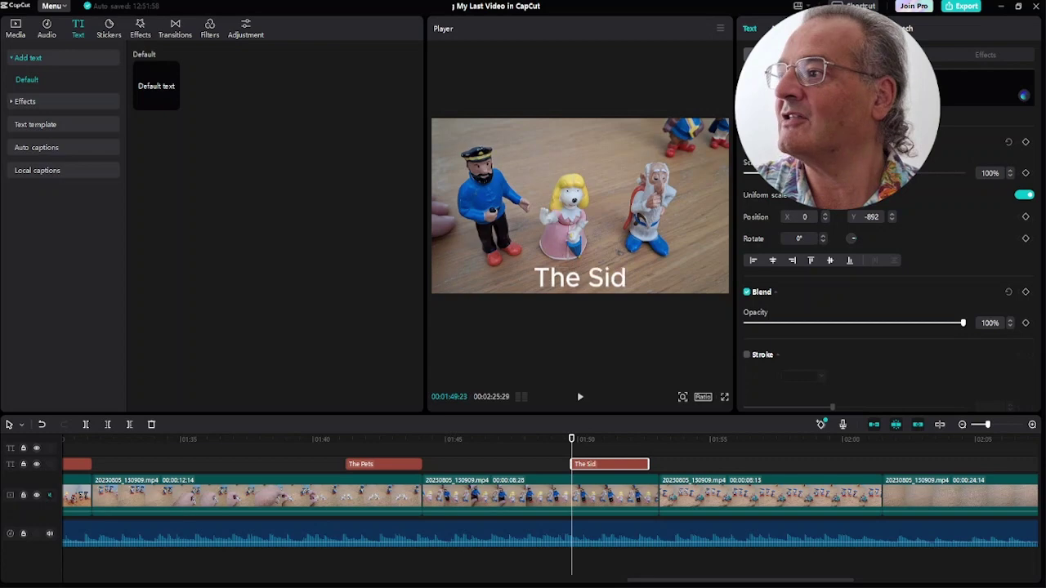
{"action": "type", "text": "eki"}
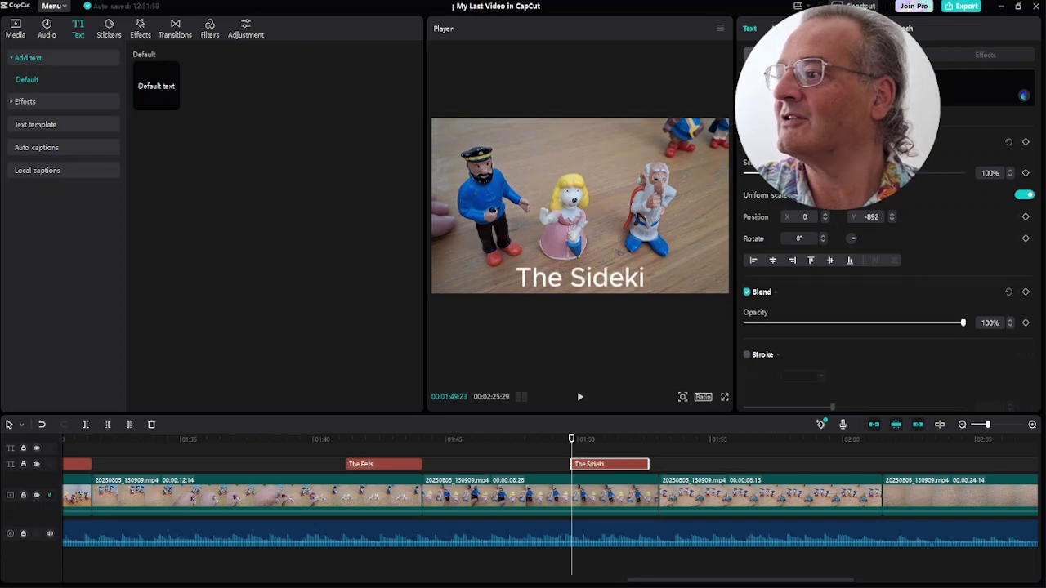
{"action": "type", "text": "cks"}
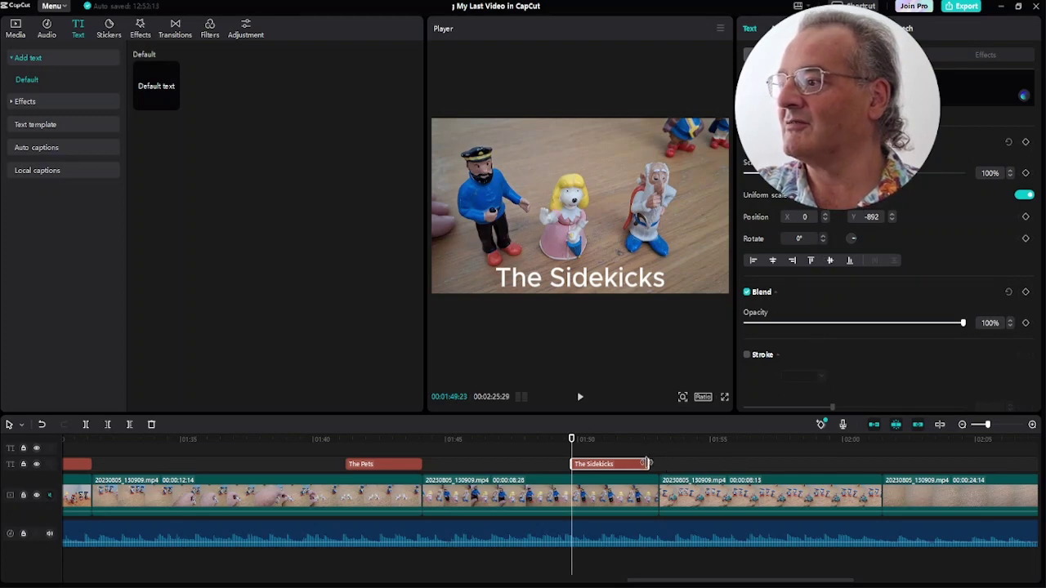
{"action": "left_click_drag", "start_coordinate": [647, 463], "coordinate": [659, 463]}
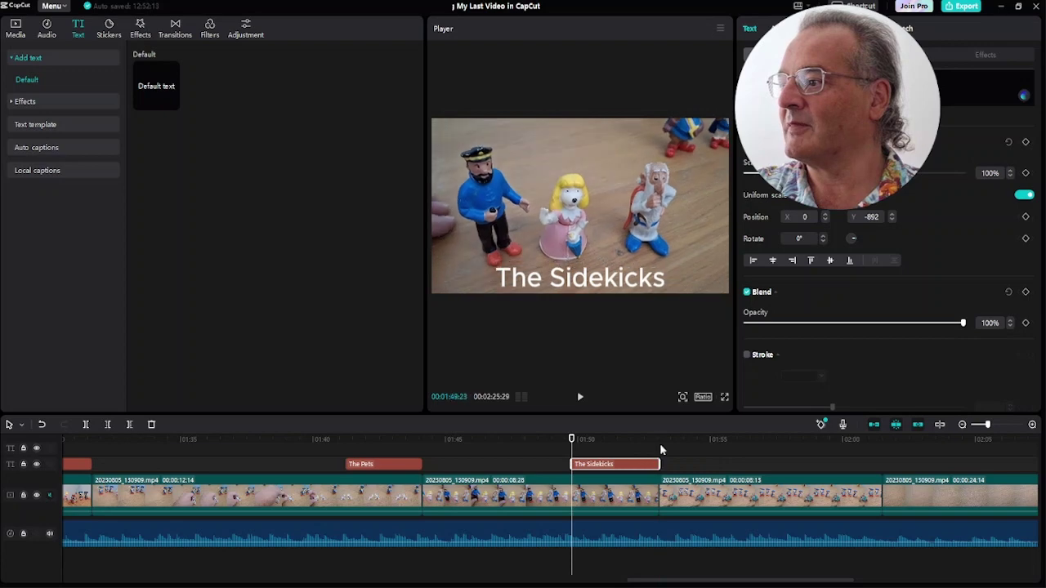
Compare the frames on either side of the cut into the three-figurine scene at 00:01:44:04.
{"action": "left_click", "coordinate": [454, 440]}
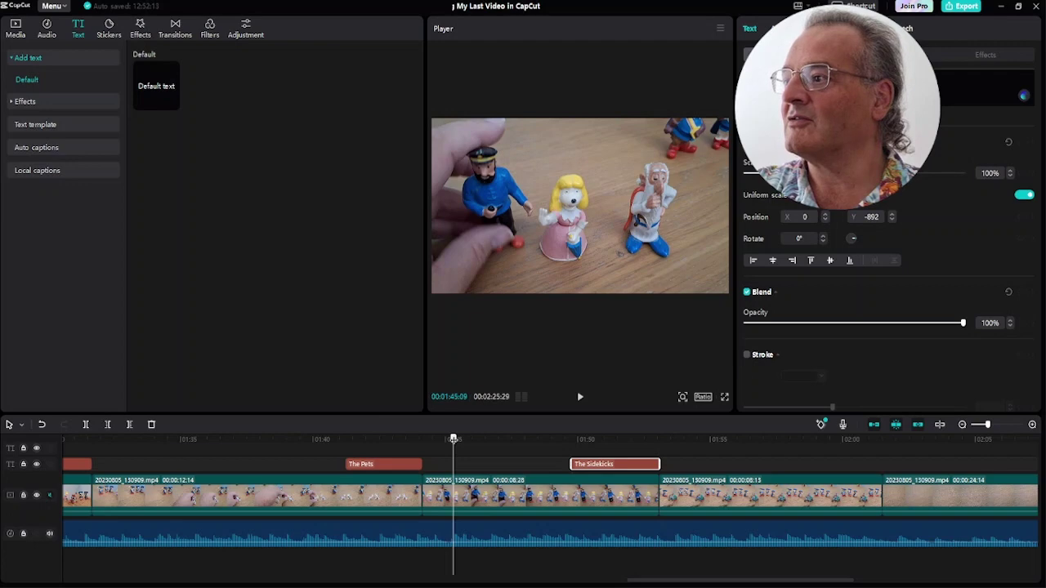
{"action": "left_click_drag", "start_coordinate": [453, 439], "coordinate": [423, 438]}
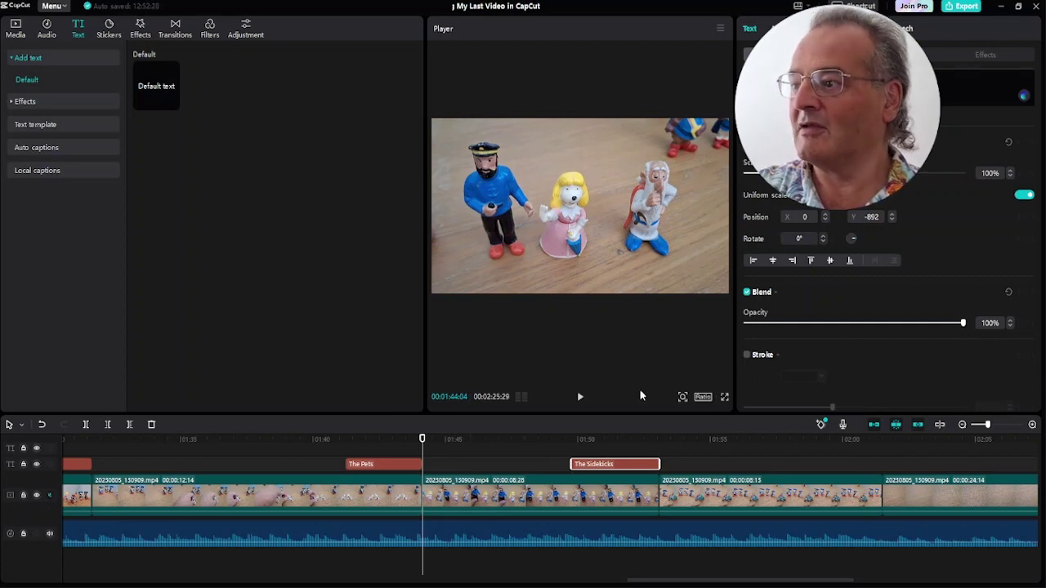
{"action": "key", "text": "Left"}
{"action": "key", "text": "Right"}
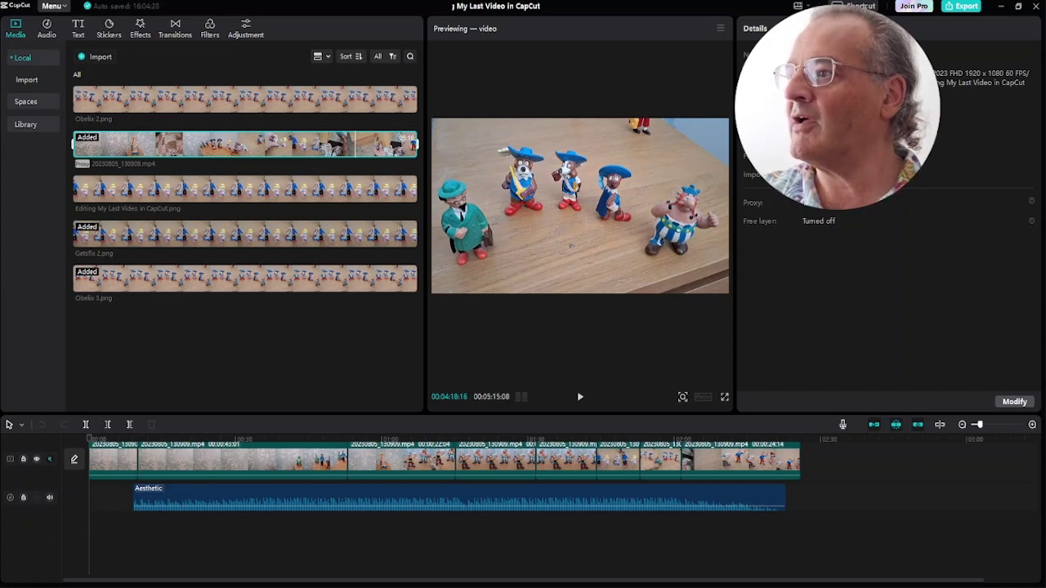
Preview the source footage, and play back the "The Secondary Sidekicks" scene with its image overlay from 00:01:53:02.
{"action": "left_click", "coordinate": [302, 144]}
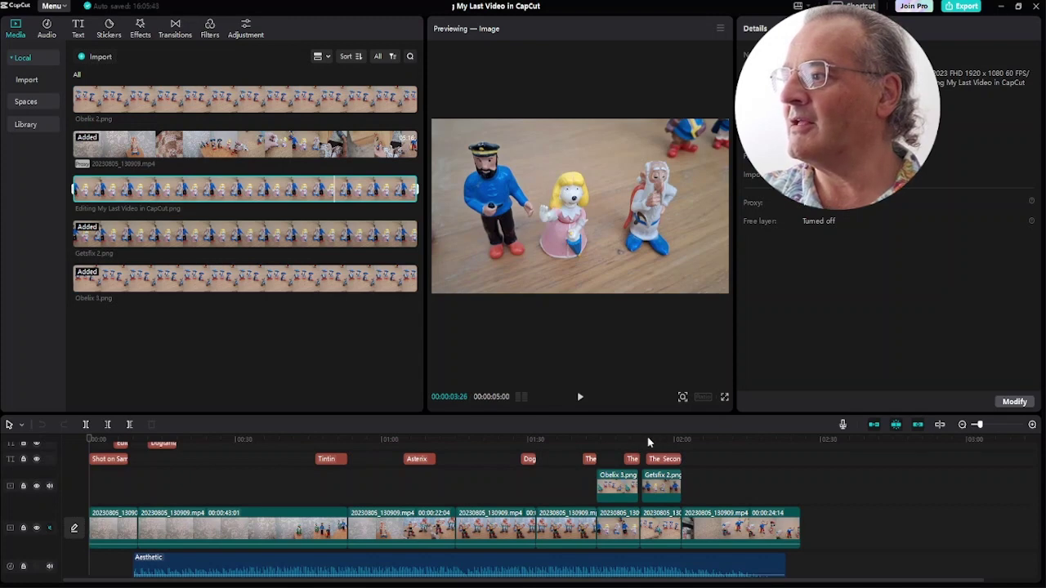
{"action": "left_click", "coordinate": [646, 439]}
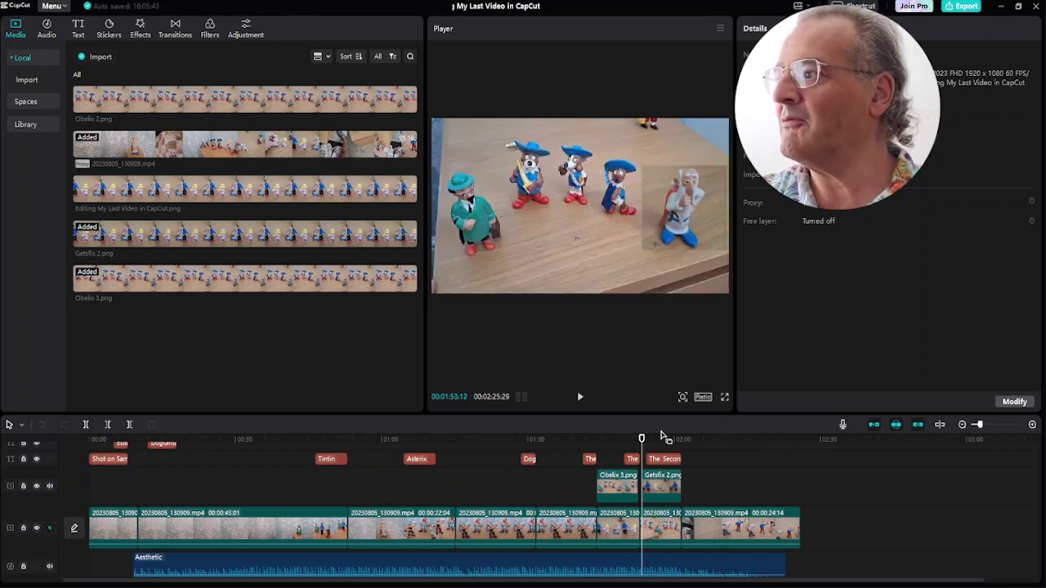
{"action": "key", "text": "Left"}
{"action": "key", "text": "Left"}
{"action": "key", "text": "Left"}
{"action": "key", "text": "Left"}
{"action": "key", "text": "Left"}
{"action": "key", "text": "Left"}
{"action": "key", "text": "Left"}
{"action": "key", "text": "Left"}
{"action": "key", "text": "Left"}
{"action": "key", "text": "Left"}
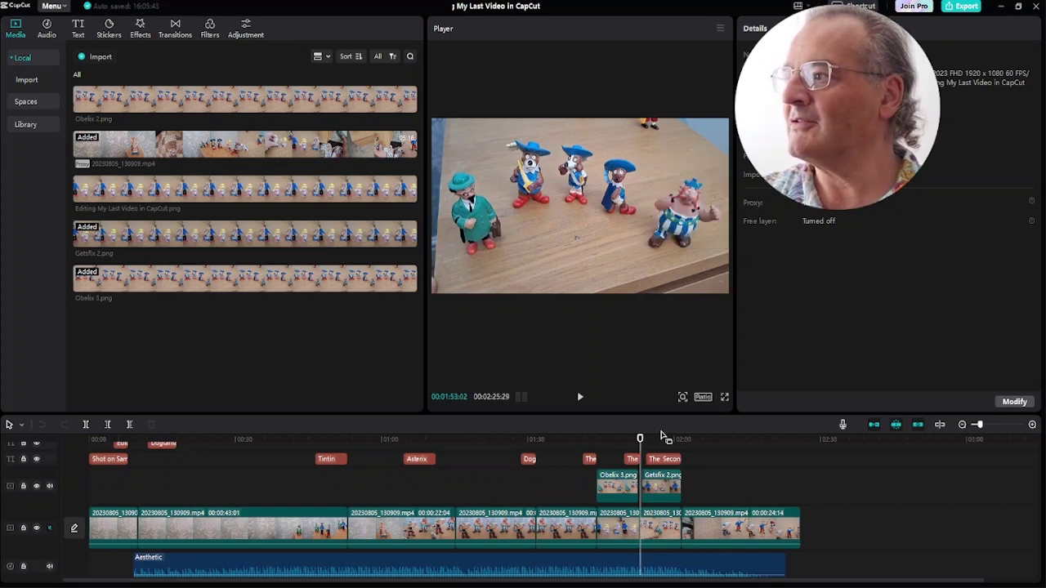
{"action": "key", "text": "space"}
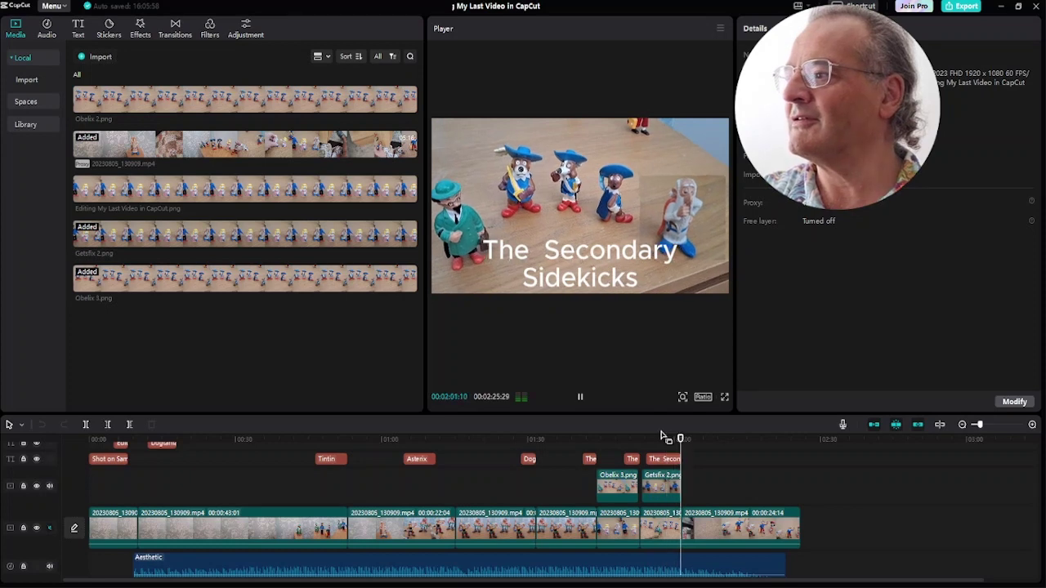
Set the mask feather of the Getsfix 2.png overlay to 5.
{"action": "left_click", "coordinate": [664, 439]}
{"action": "left_click", "coordinate": [662, 486]}
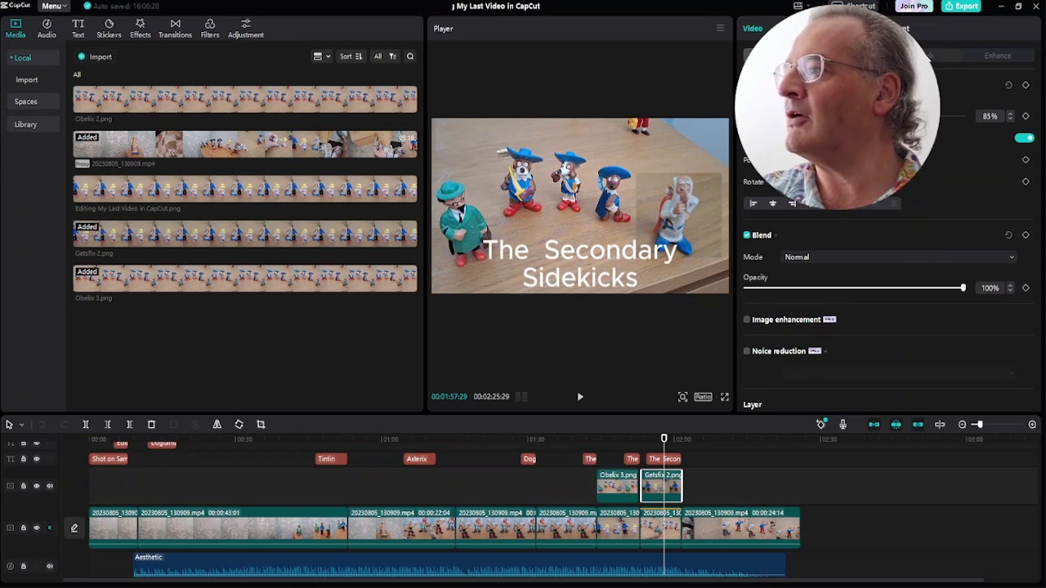
{"action": "left_click", "coordinate": [944, 54]}
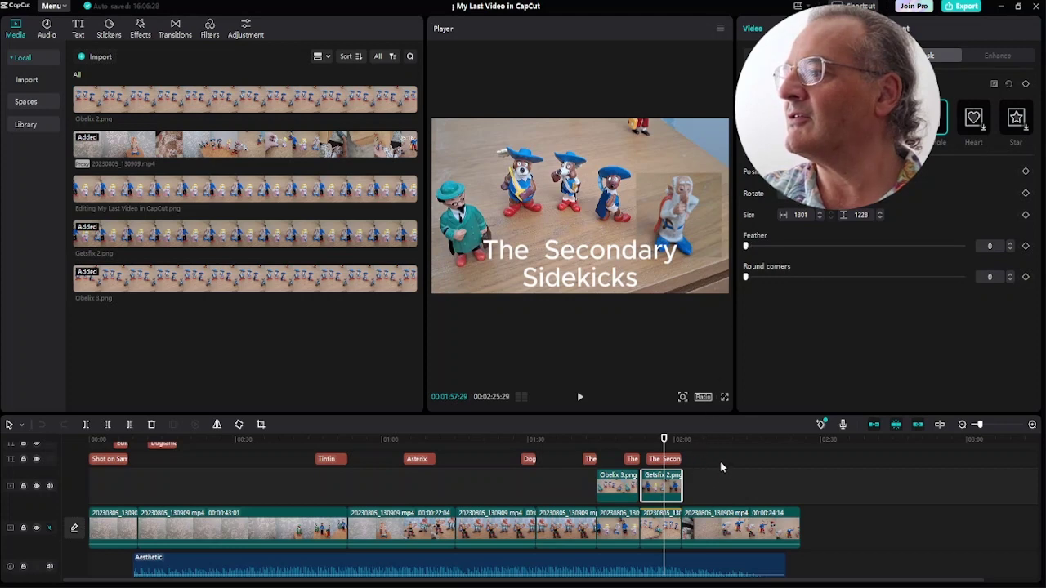
{"action": "left_click", "coordinate": [872, 490]}
{"action": "left_click", "coordinate": [665, 440]}
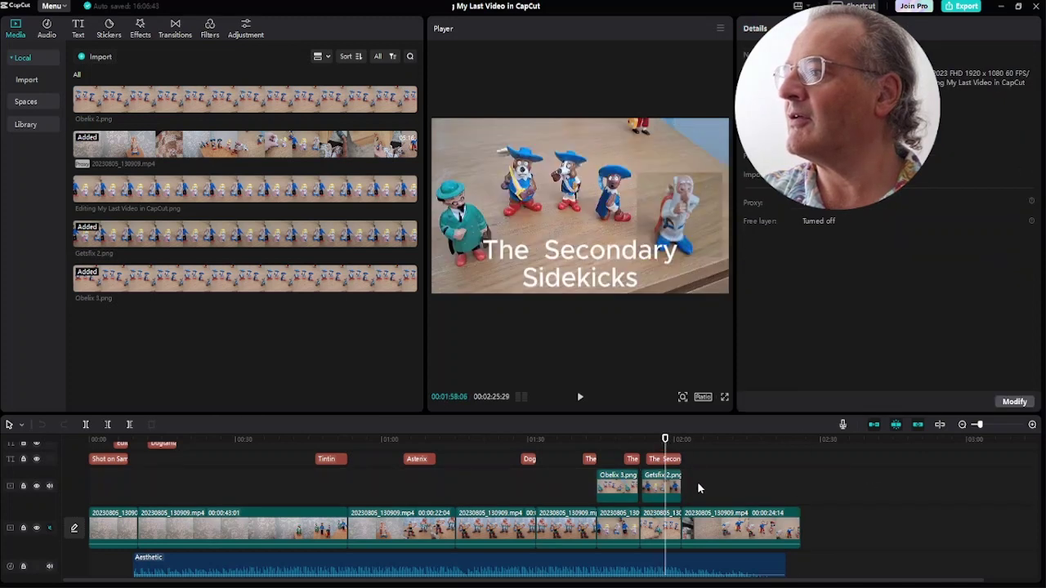
{"action": "left_click", "coordinate": [651, 487]}
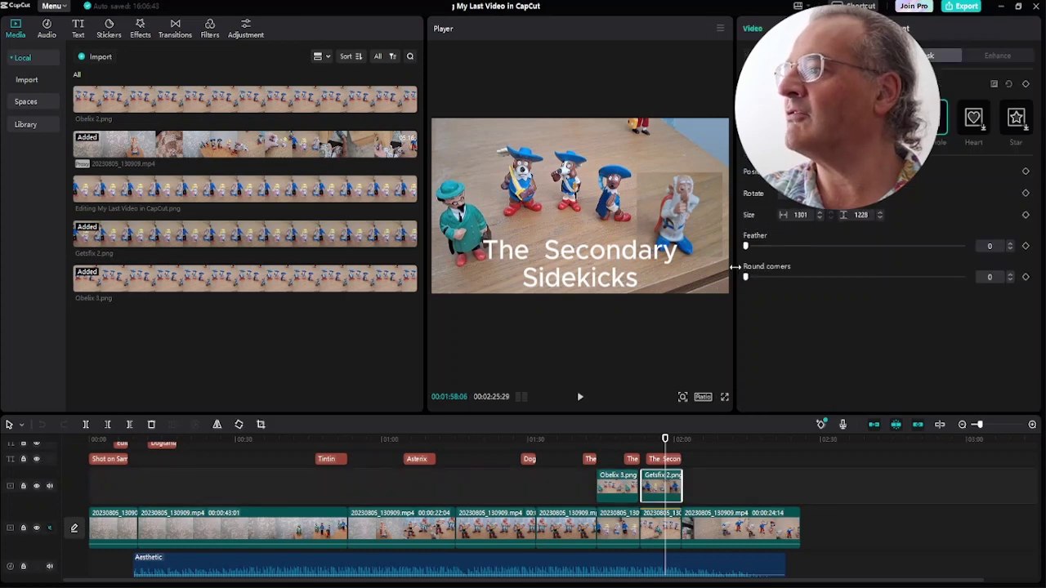
{"action": "mouse_move", "coordinate": [745, 247]}
{"action": "left_mouse_down"}
{"action": "mouse_move", "coordinate": [769, 249]}
{"action": "mouse_move", "coordinate": [756, 247]}
{"action": "left_mouse_up"}
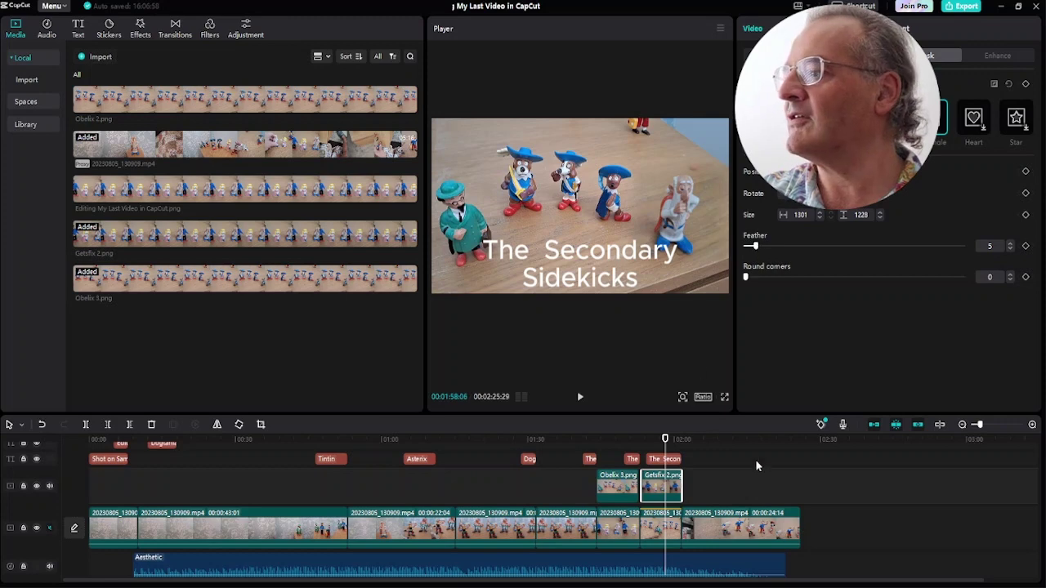
Check the feathered overlay at 00:01:55:08, undoing and redoing the feather change to compare its edges.
{"action": "left_click", "coordinate": [733, 482]}
{"action": "left_click", "coordinate": [651, 440]}
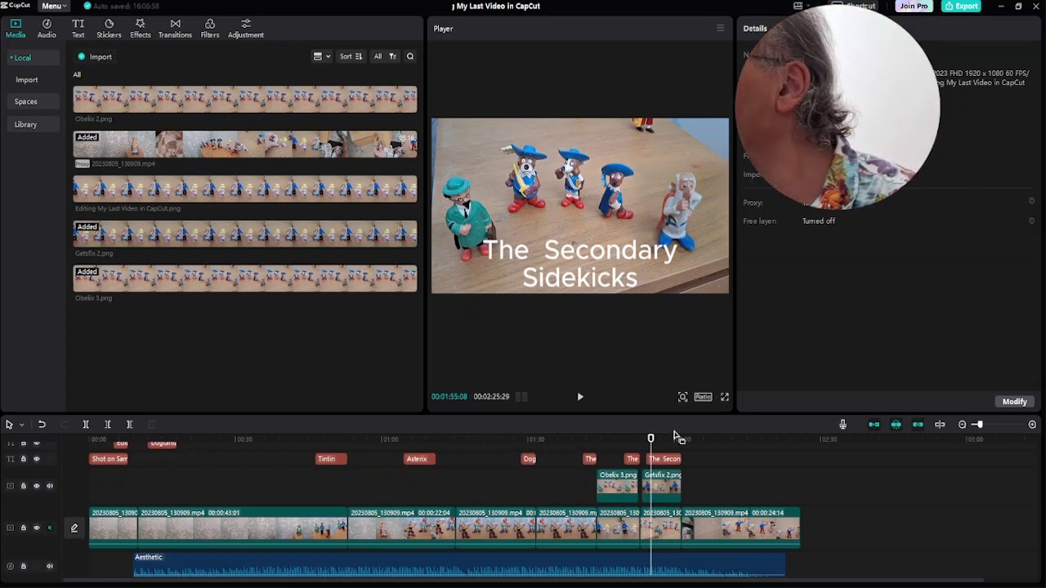
{"action": "key", "text": "ctrl+z"}
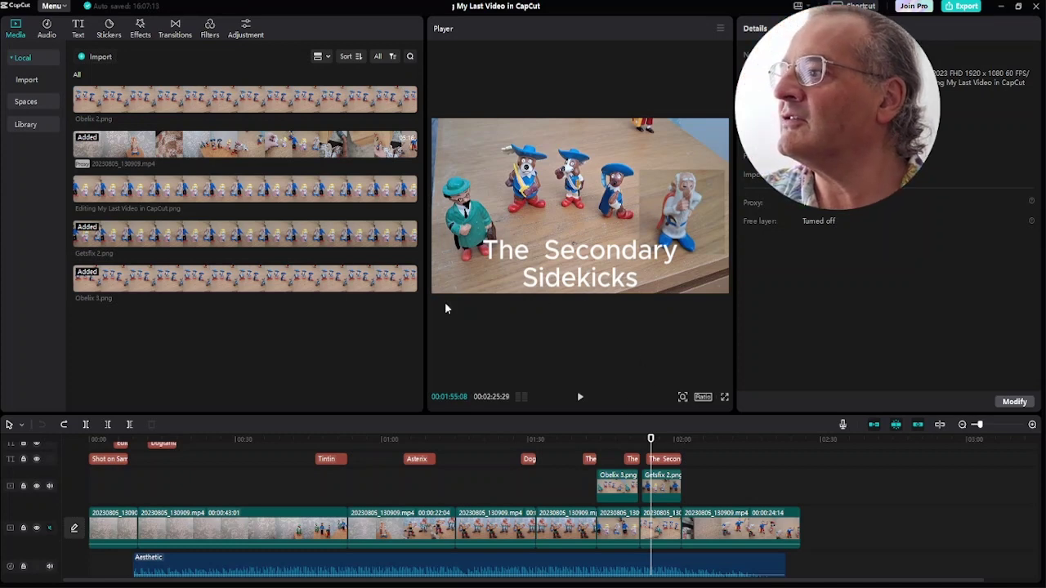
{"action": "left_click", "coordinate": [66, 426]}
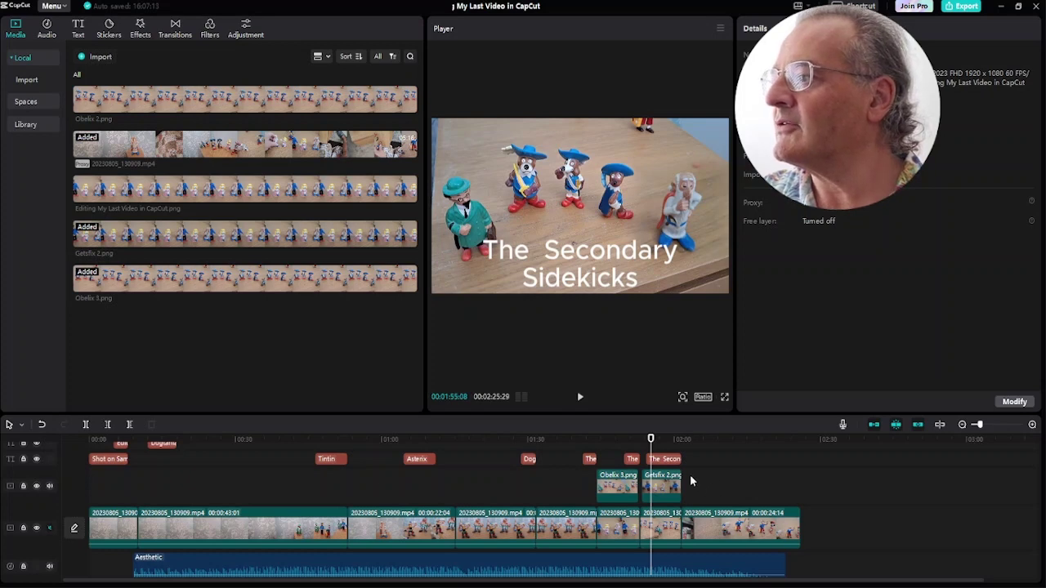
Reduce the mask feather of the Getsfix 2.png overlay to 3 and check the frame at 00:01:57:19.
{"action": "left_click", "coordinate": [667, 492]}
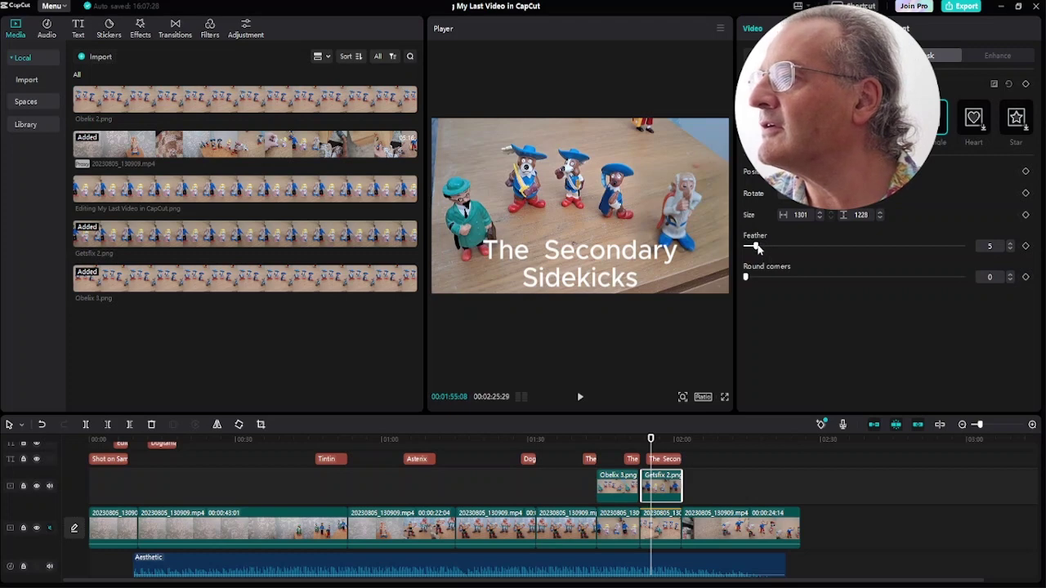
{"action": "left_click_drag", "start_coordinate": [757, 248], "coordinate": [751, 249]}
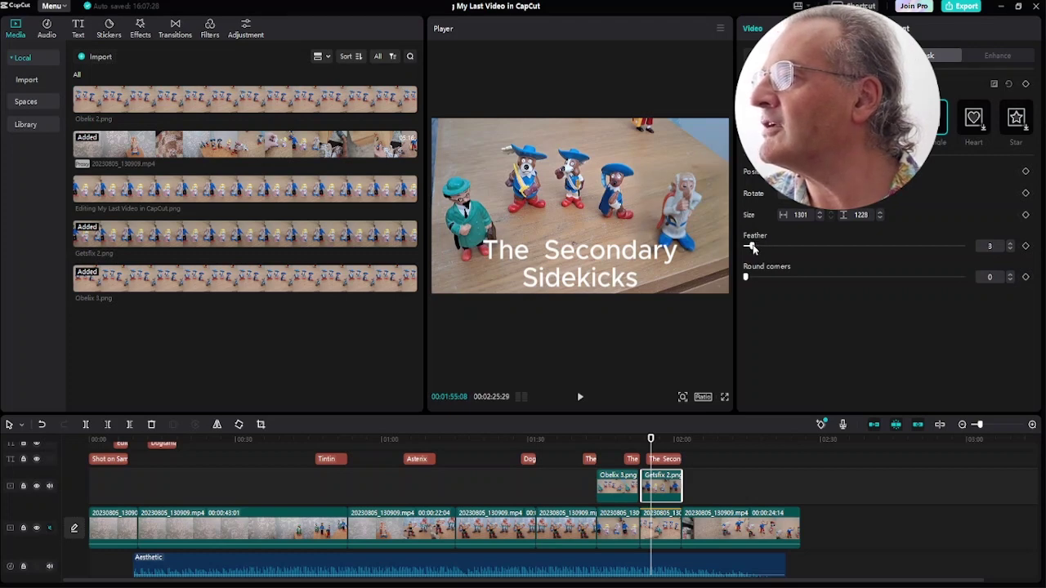
{"action": "left_click", "coordinate": [744, 482]}
{"action": "left_click", "coordinate": [661, 442]}
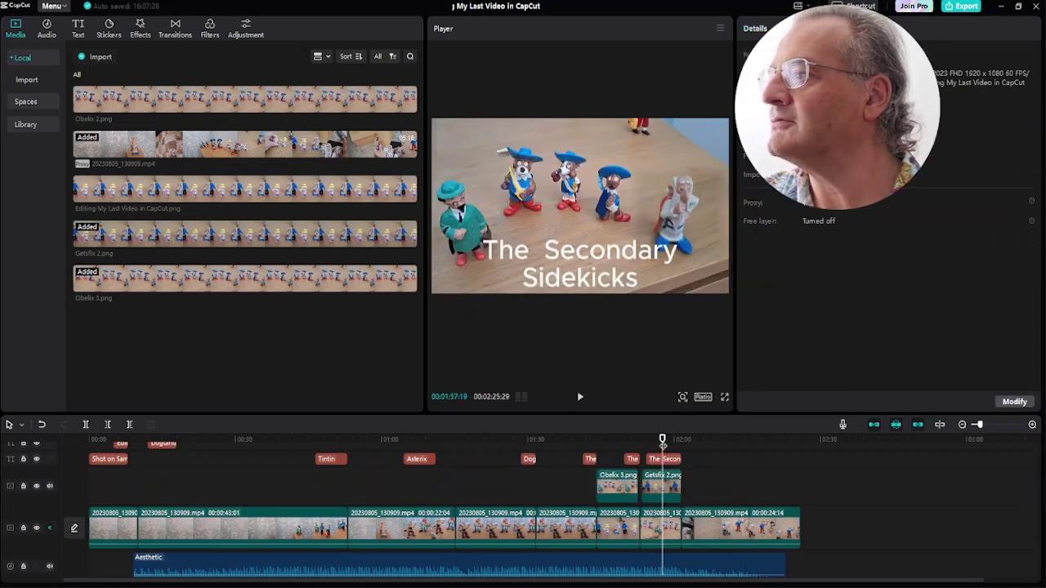
Set the mask feather of the Obelix 3.png overlay to 3 at 00:01:47:26.
{"action": "left_click", "coordinate": [615, 439]}
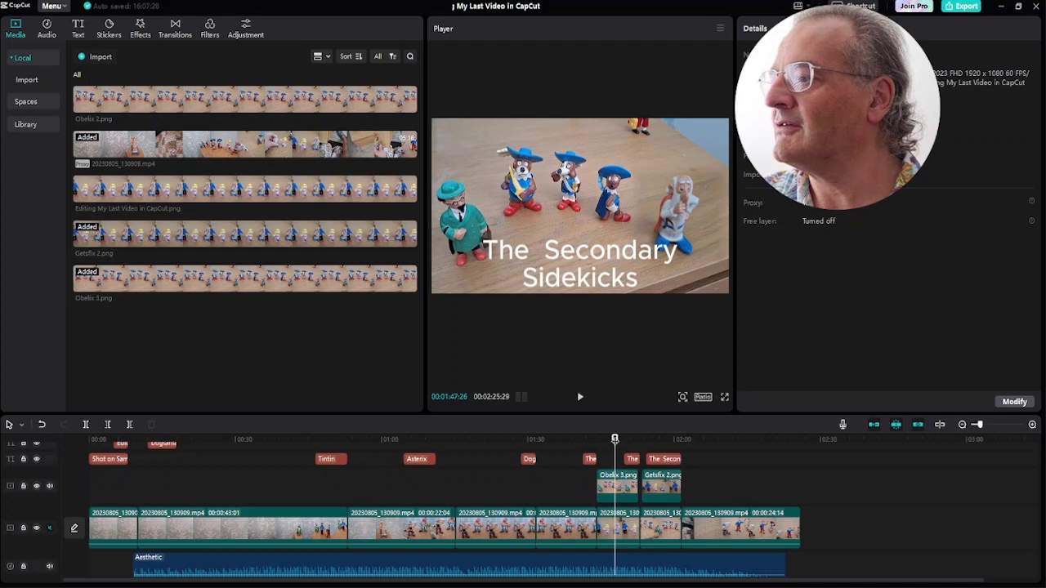
{"action": "left_click", "coordinate": [621, 487]}
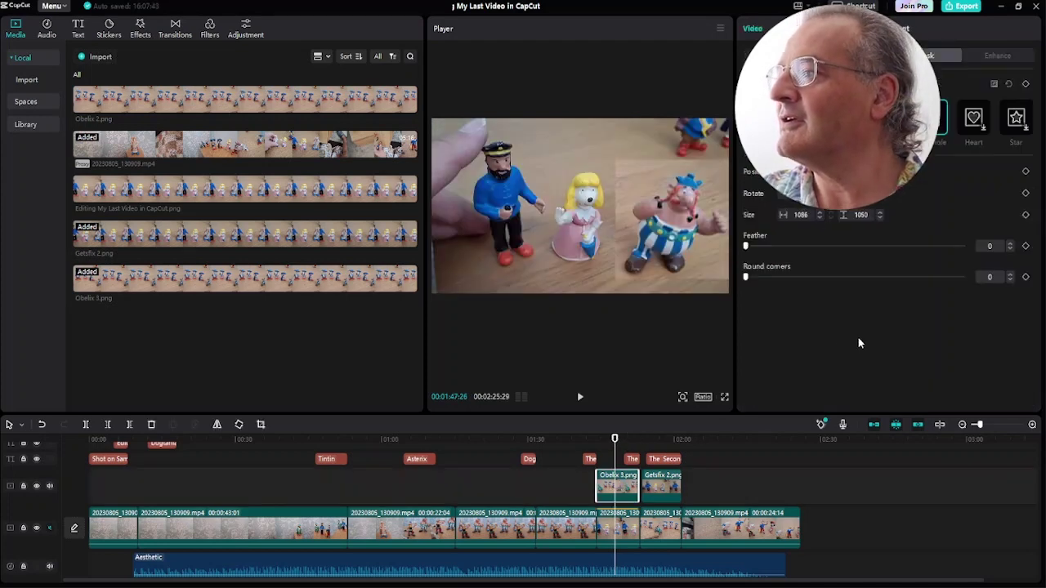
{"action": "left_click", "coordinate": [1011, 244]}
{"action": "left_click", "coordinate": [1010, 244]}
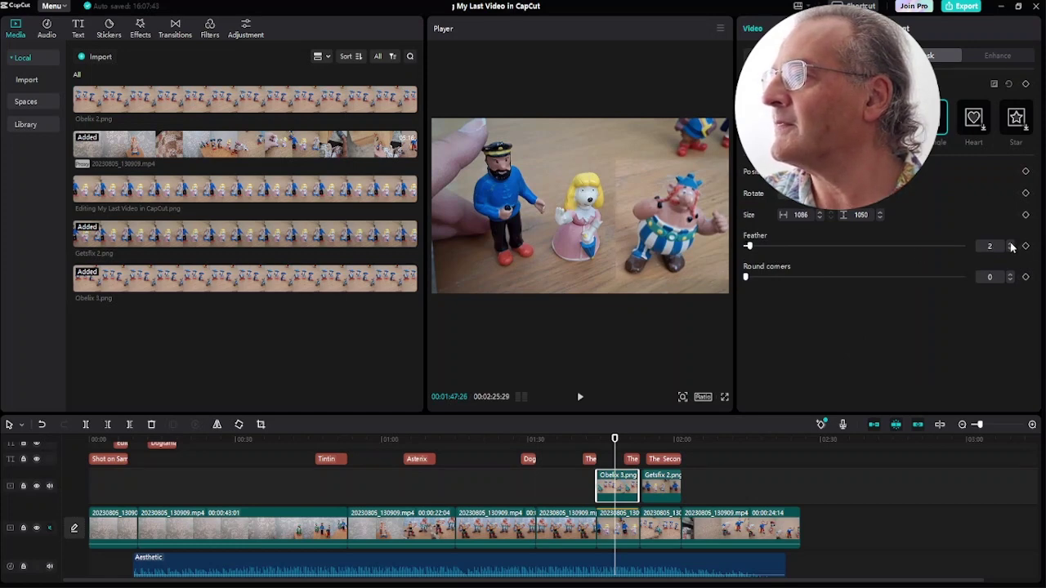
{"action": "left_click", "coordinate": [1010, 244]}
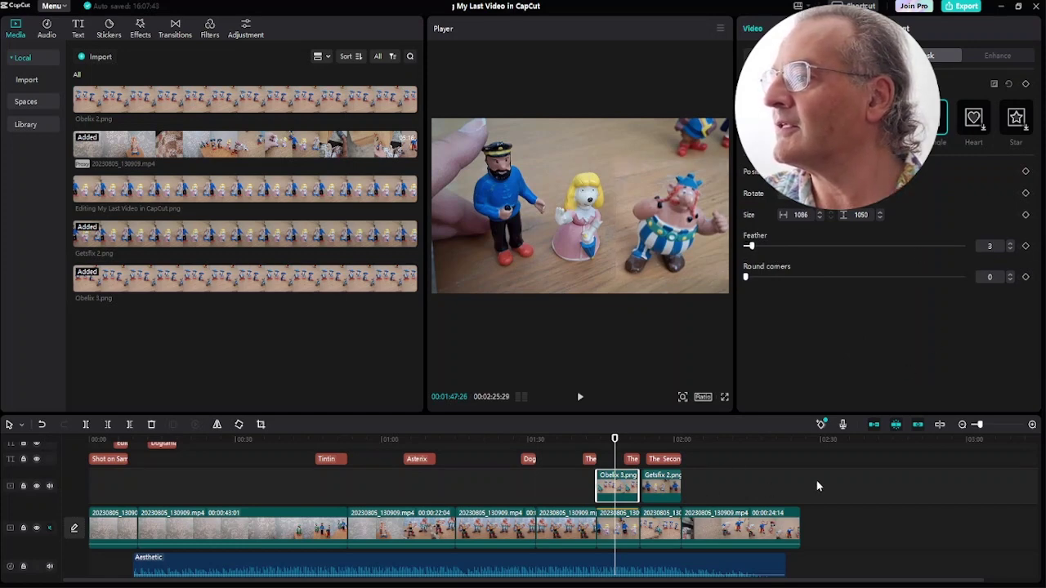
{"action": "left_click", "coordinate": [733, 477]}
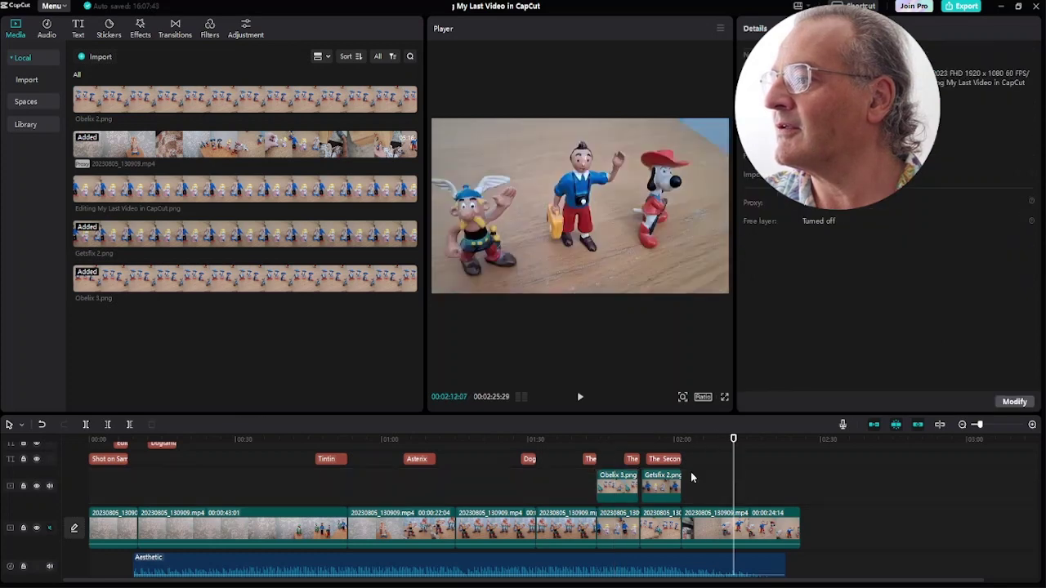
Play back from 00:01:42:01 through both overlay scenes to review the feathered edges.
{"action": "left_click", "coordinate": [609, 438]}
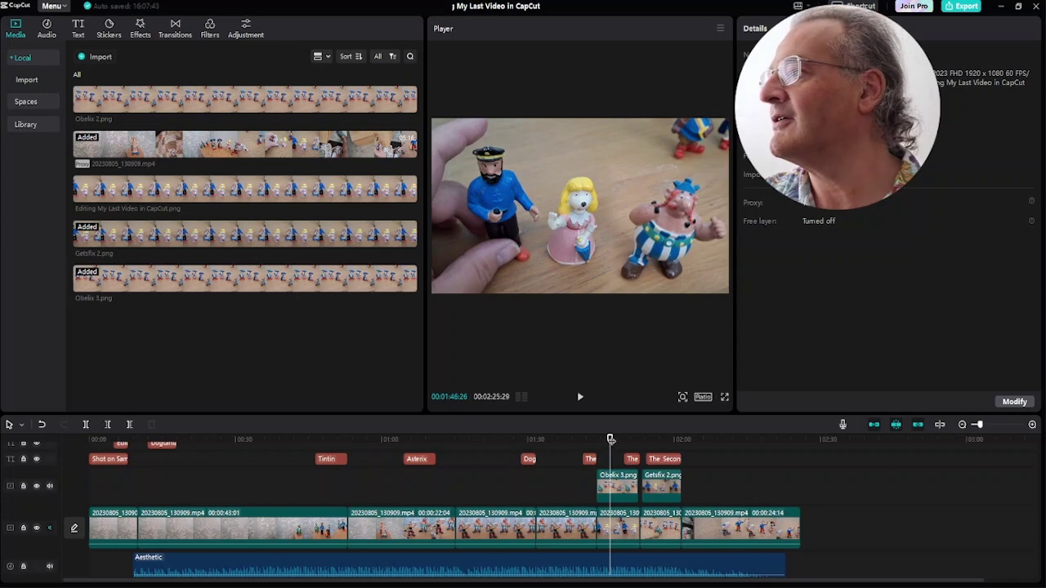
{"action": "left_click", "coordinate": [585, 440]}
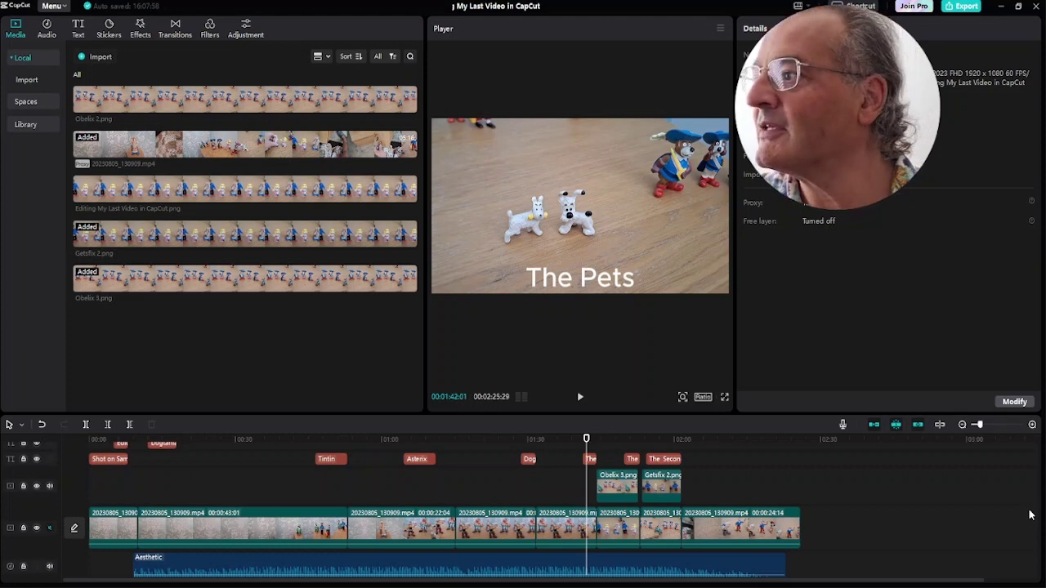
{"action": "key", "text": "space"}
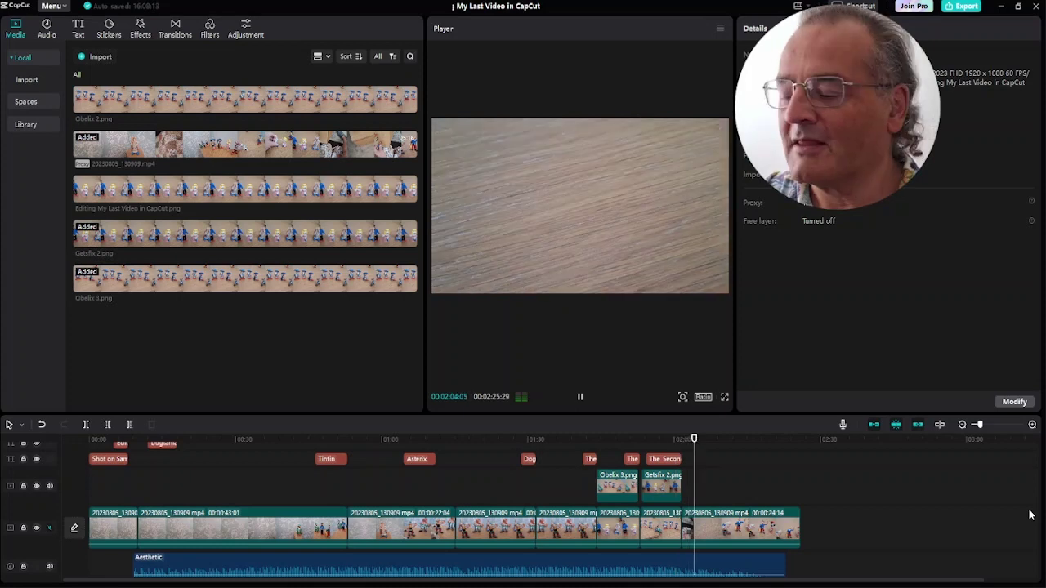
{"action": "key", "text": "space"}
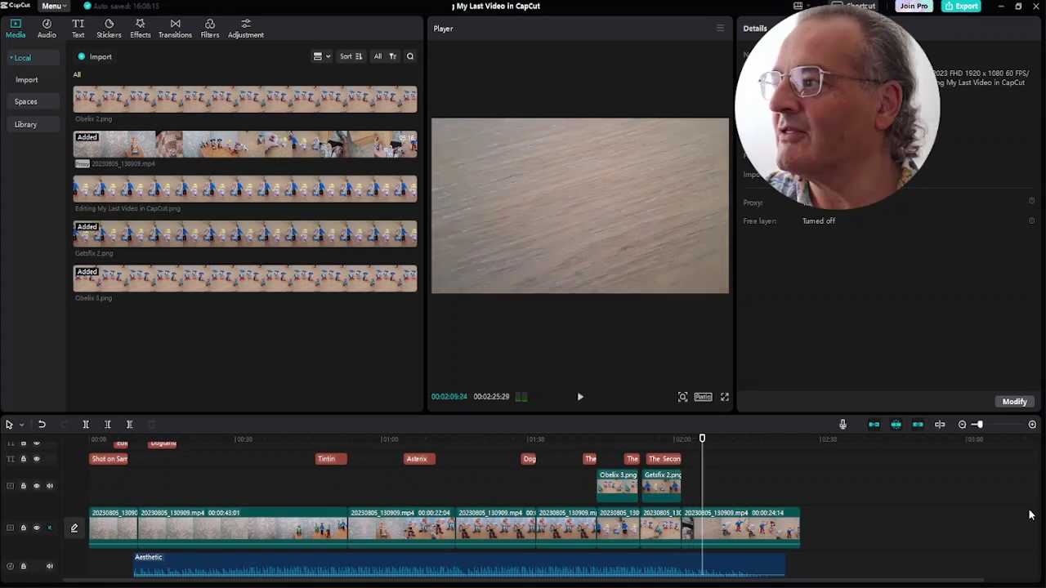
Replay both overlay scenes starting from the "The Pets" title, and recheck the "The Secondary Sidekicks" scene.
{"action": "left_click", "coordinate": [588, 439]}
{"action": "key", "text": "space"}
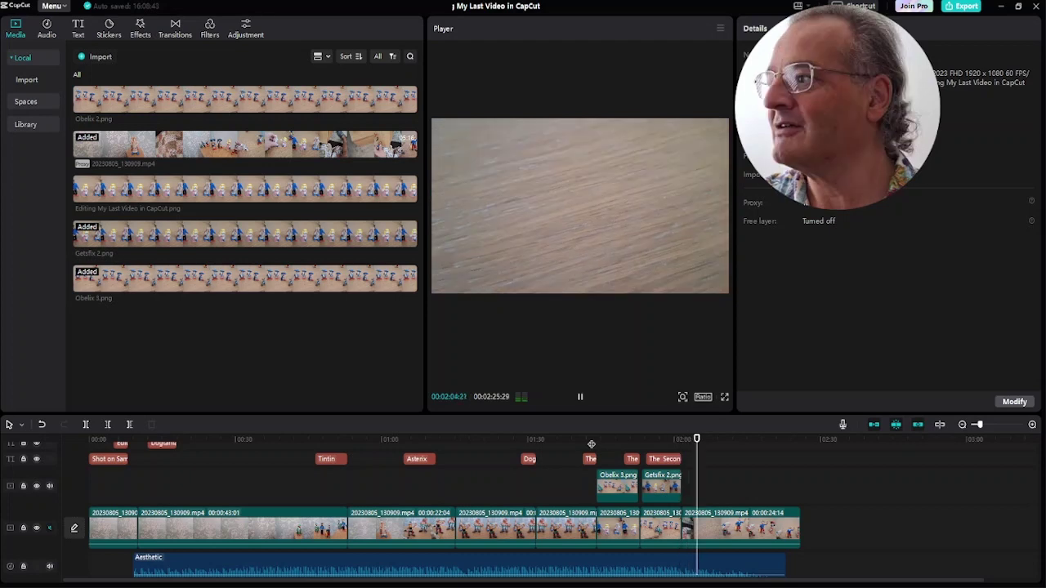
{"action": "key", "text": "space"}
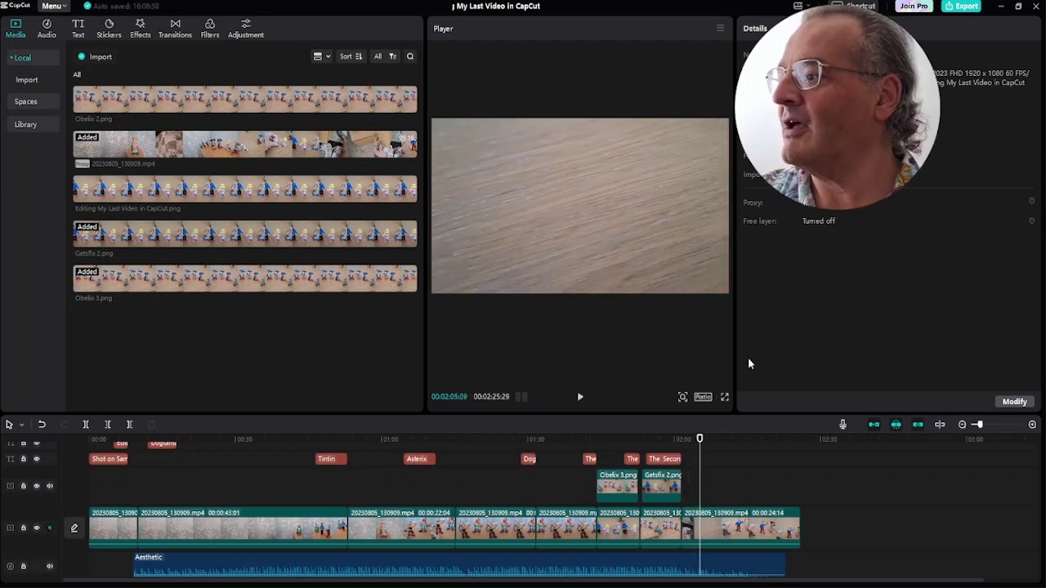
{"action": "left_click", "coordinate": [668, 440]}
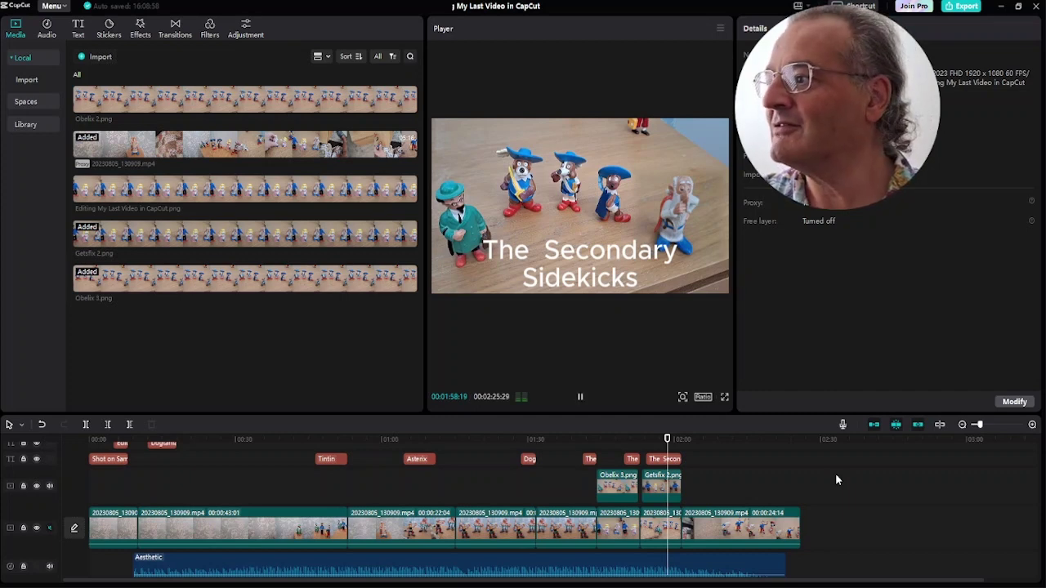
Play back from "The Secondary Sidekicks" scene through the final clip, and return to the three waving figurines at 00:02:12:27.
{"action": "key", "text": "space"}
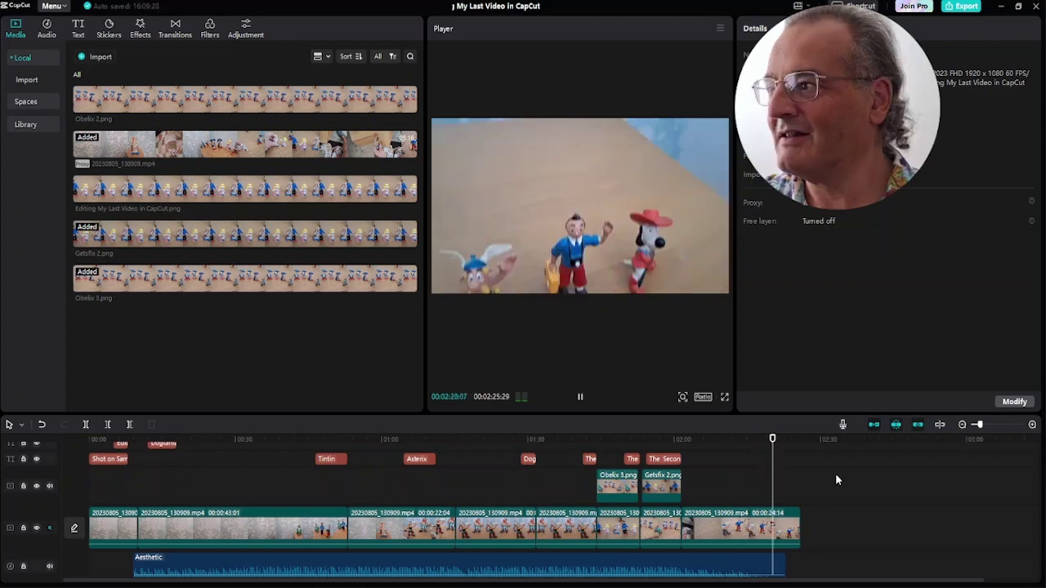
{"action": "key", "text": "space"}
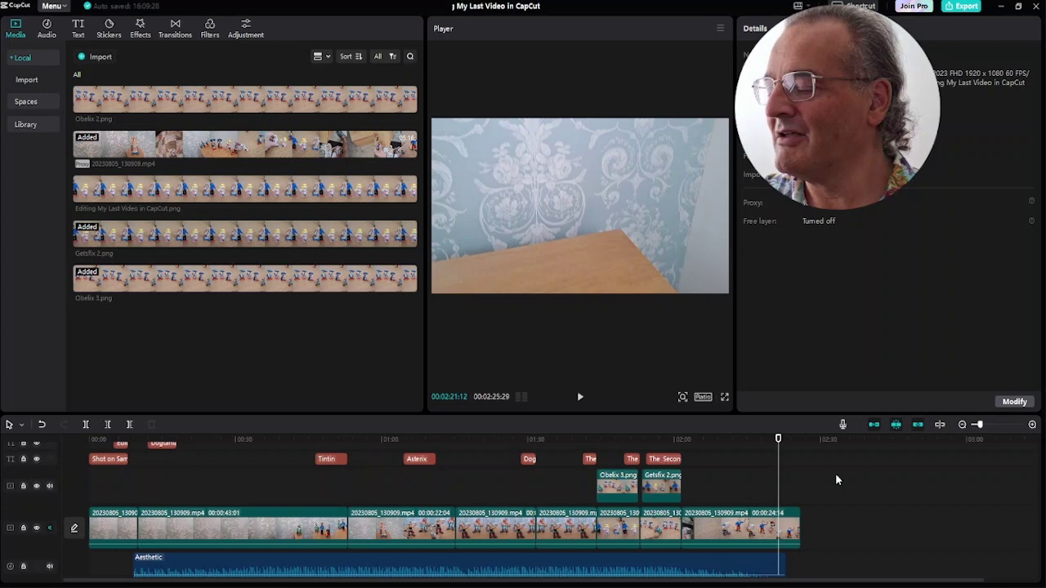
{"action": "left_click", "coordinate": [739, 441]}
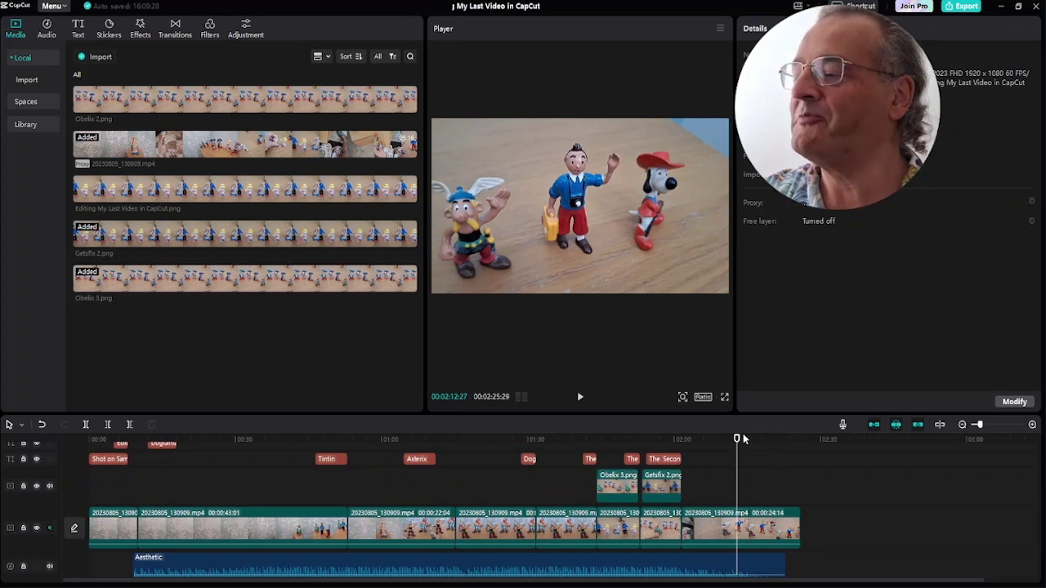
Copy "The Secondary Sidekicks" title and paste it over the last clip at 00:02:11:20.
{"action": "left_click", "coordinate": [665, 460]}
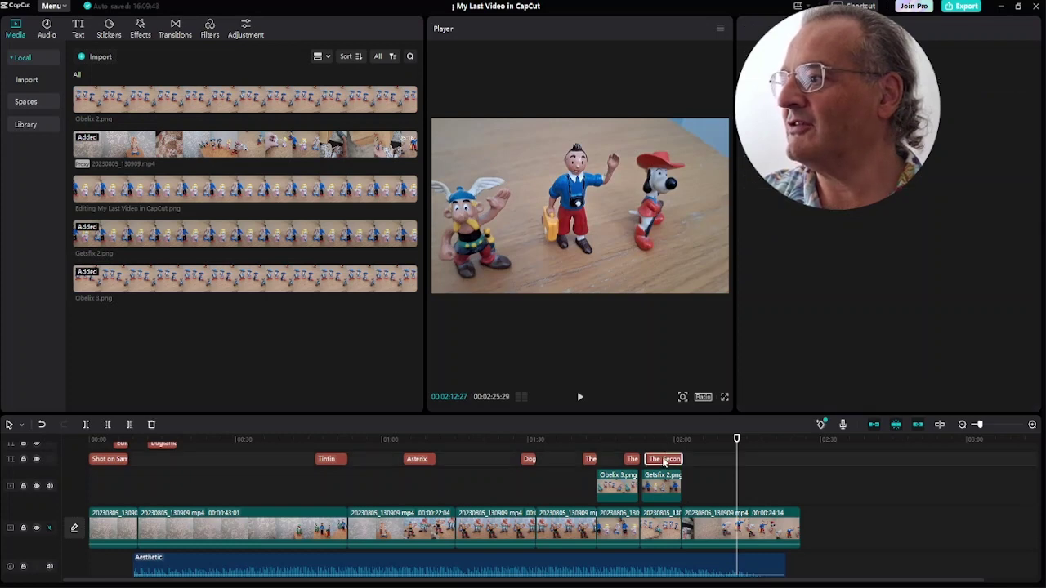
{"action": "left_click", "coordinate": [710, 452]}
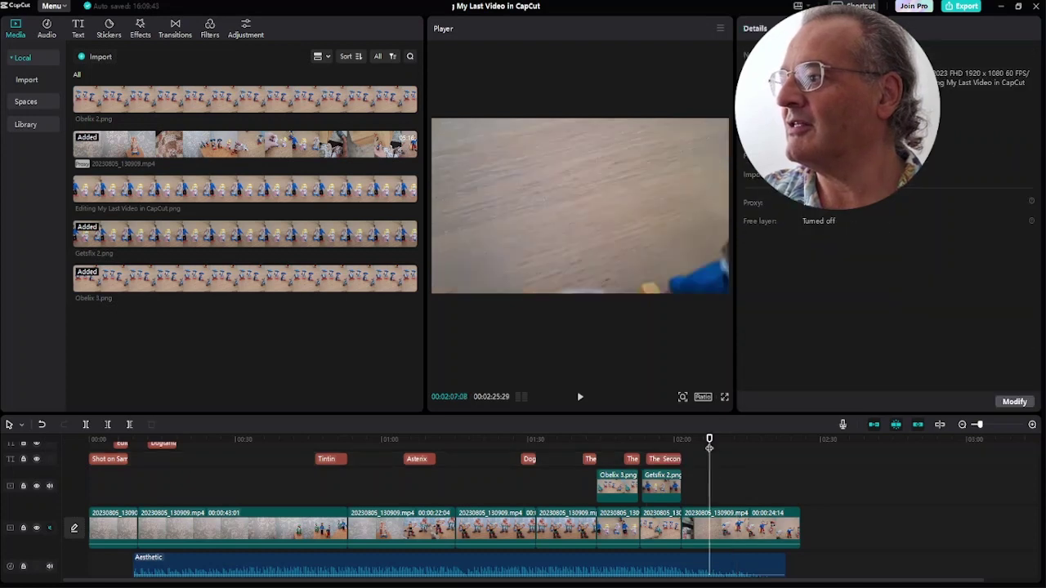
{"action": "mouse_move", "coordinate": [710, 440]}
{"action": "left_mouse_down"}
{"action": "mouse_move", "coordinate": [775, 439]}
{"action": "mouse_move", "coordinate": [707, 439]}
{"action": "mouse_move", "coordinate": [737, 441]}
{"action": "mouse_move", "coordinate": [717, 441]}
{"action": "left_mouse_up"}
{"action": "key", "text": "space"}
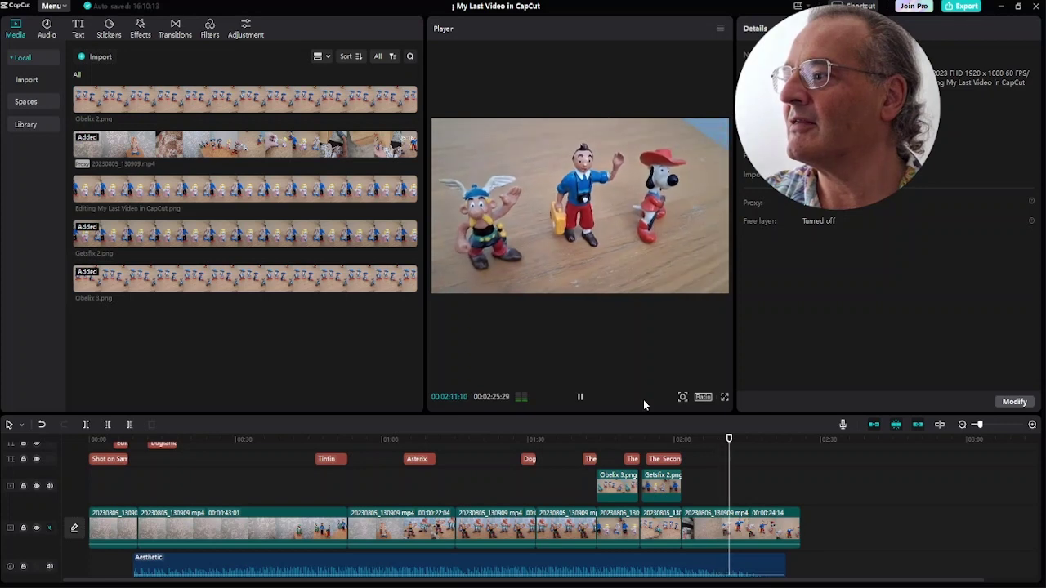
{"action": "key", "text": "space"}
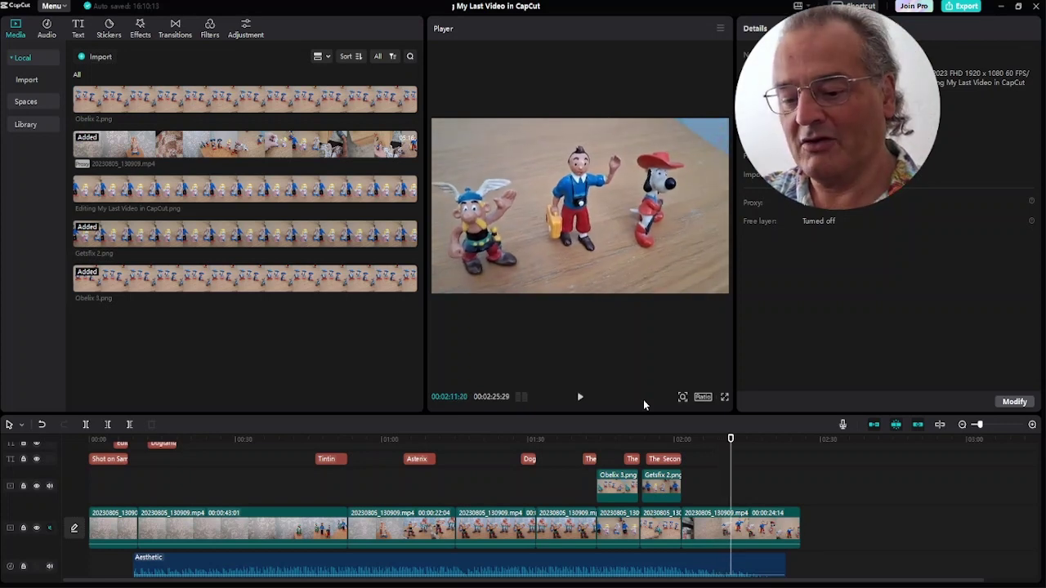
{"action": "key", "text": "ctrl+v"}
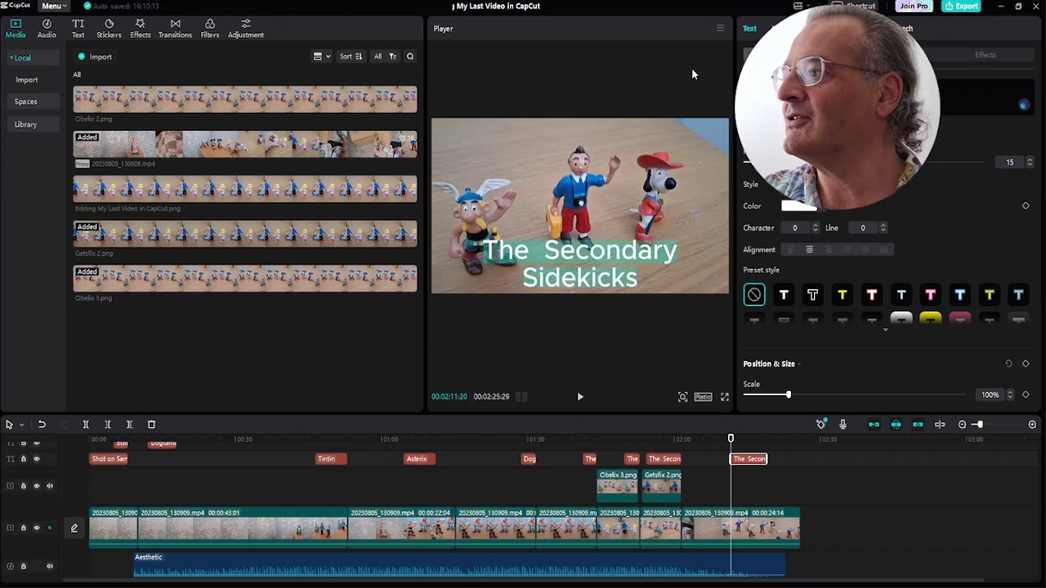
Change the pasted title's text to "Stars of the Show" and place it slightly lower and farther right in the frame.
{"action": "type", "text": "S"}
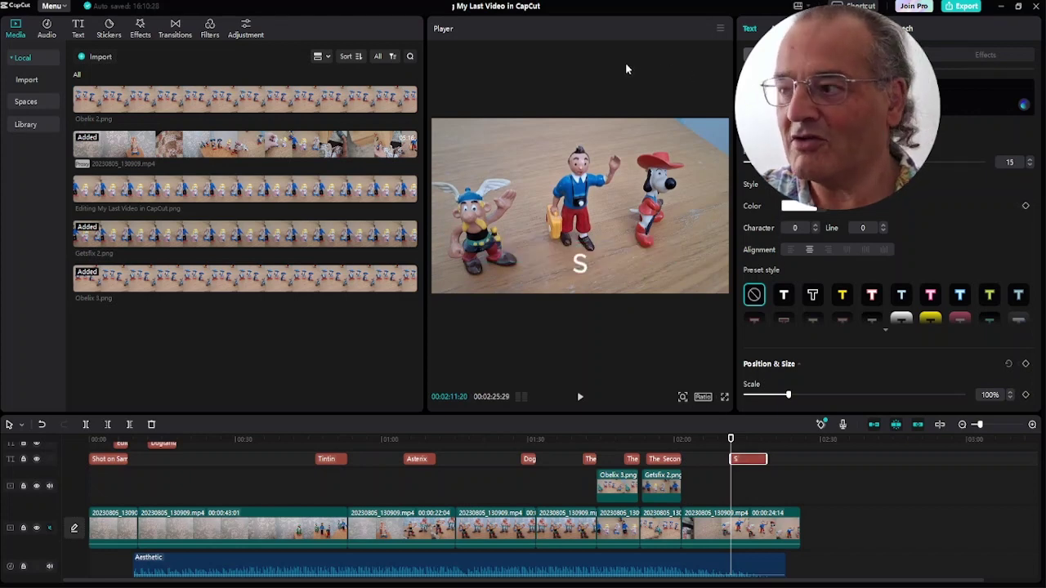
{"action": "type", "text": "tars of"}
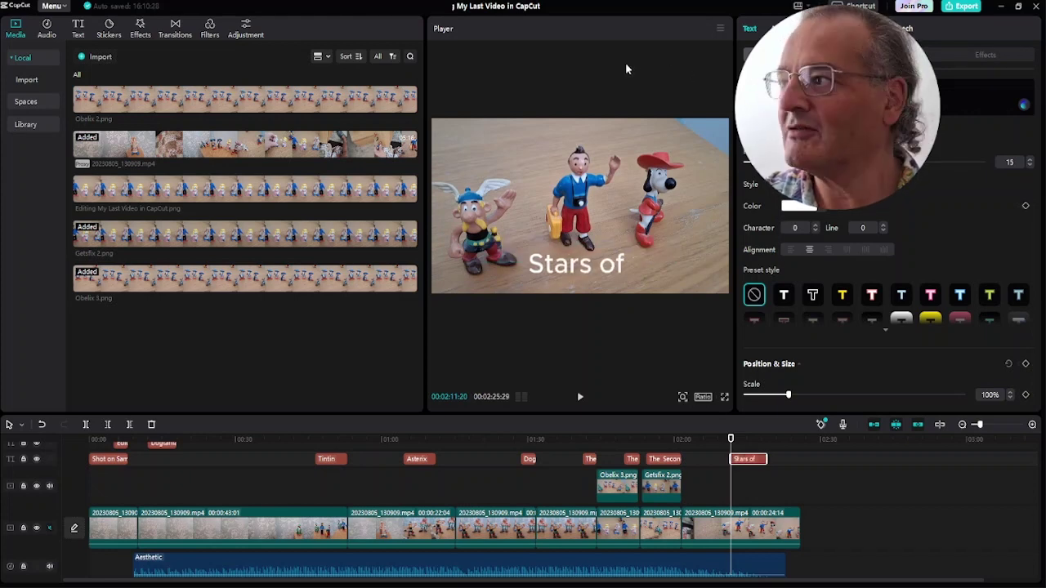
{"action": "type", "text": " the"}
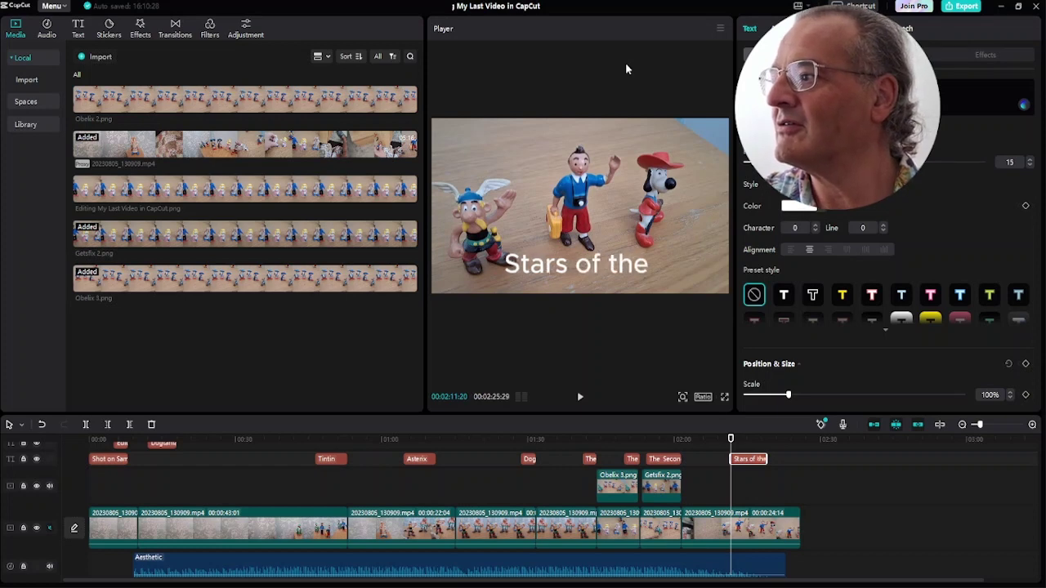
{"action": "type", "text": " Show"}
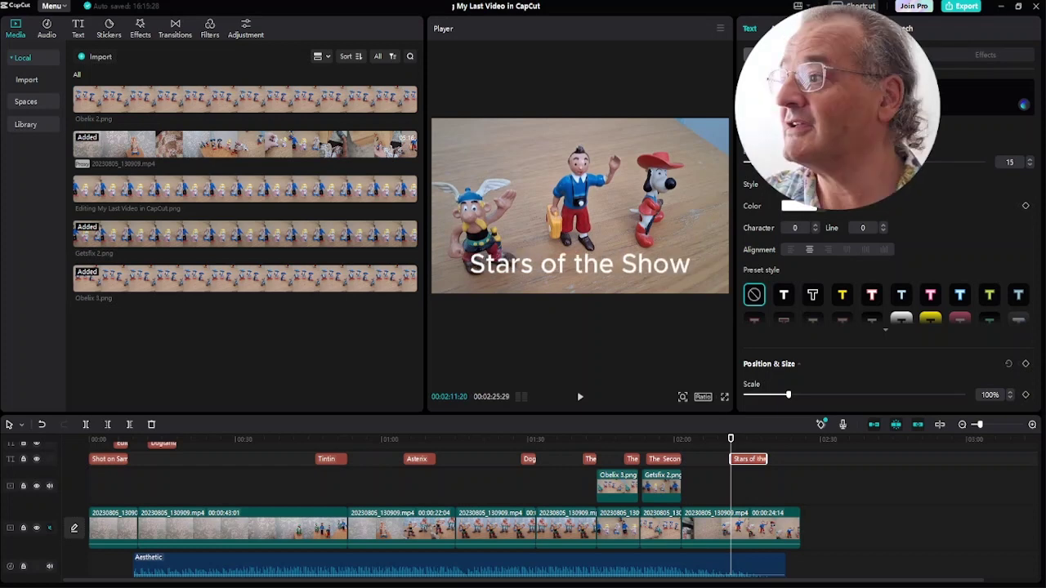
{"action": "left_click_drag", "start_coordinate": [562, 270], "coordinate": [578, 284]}
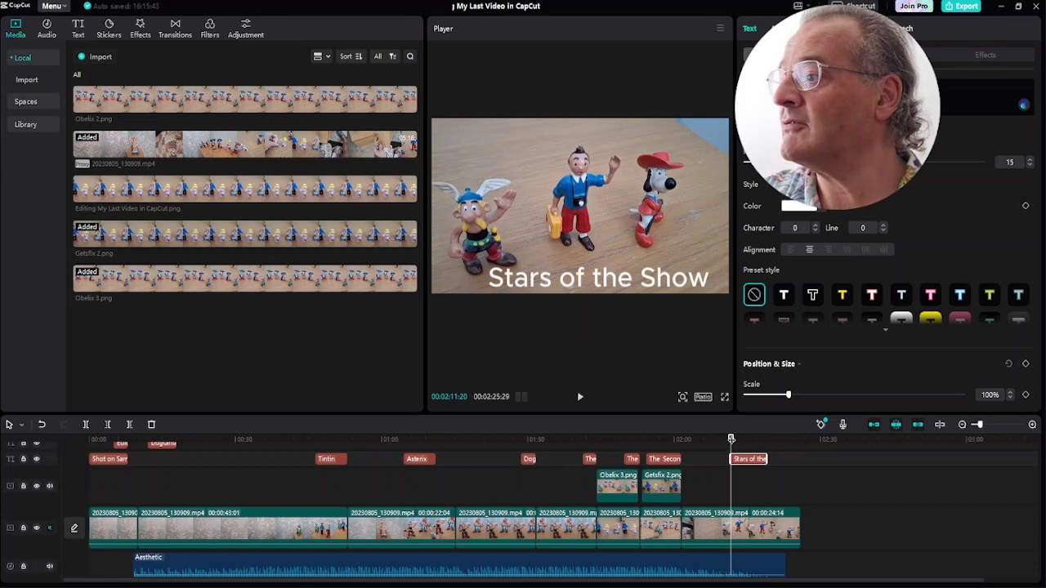
Trim the end of the "Stars of the Show" title to about 00:02:19:03, while the figurines are still fully in frame.
{"action": "left_click_drag", "start_coordinate": [732, 440], "coordinate": [778, 459]}
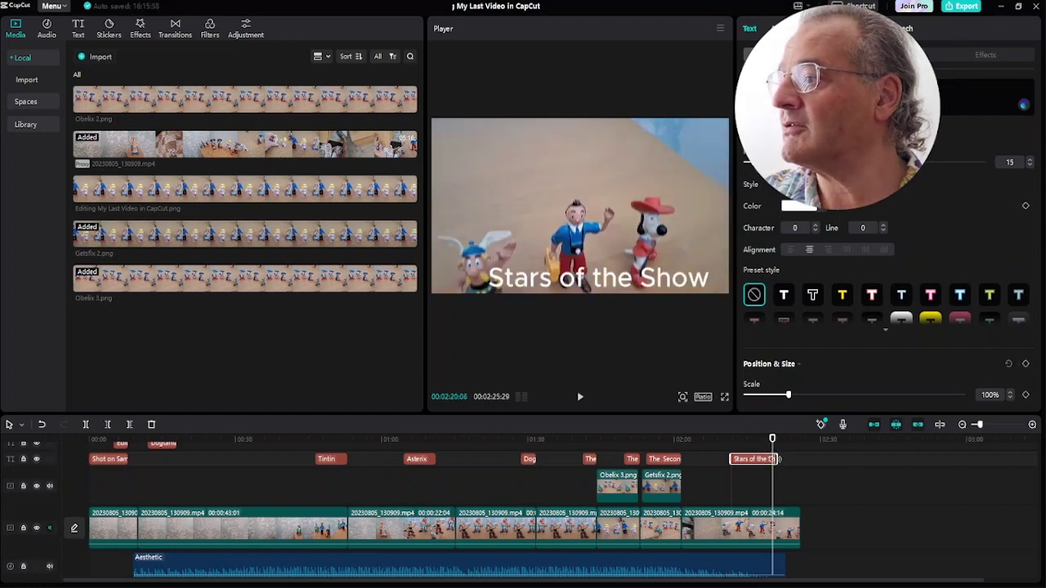
{"action": "left_click", "coordinate": [792, 442]}
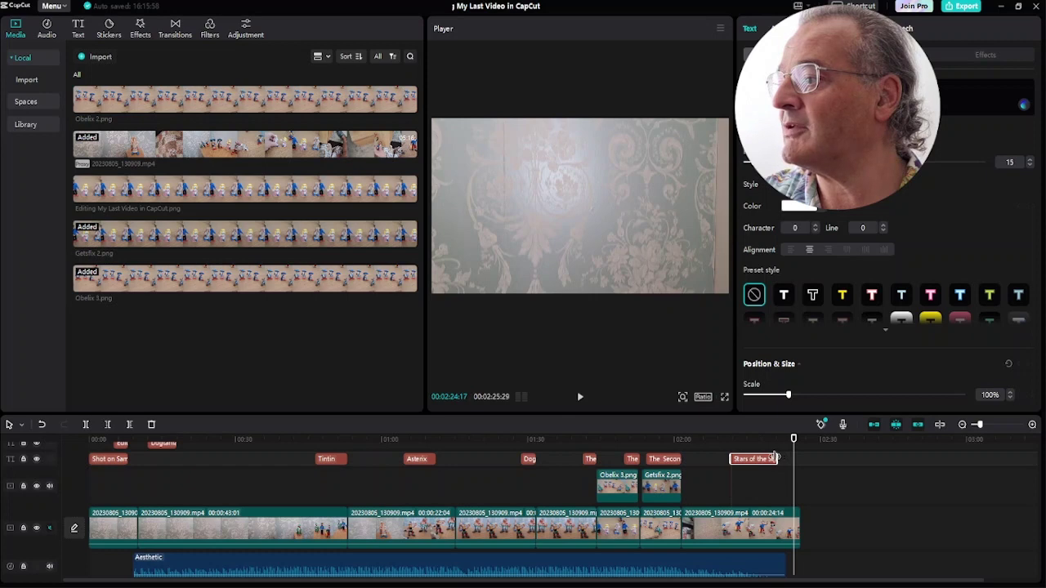
{"action": "left_click_drag", "start_coordinate": [778, 459], "coordinate": [766, 459]}
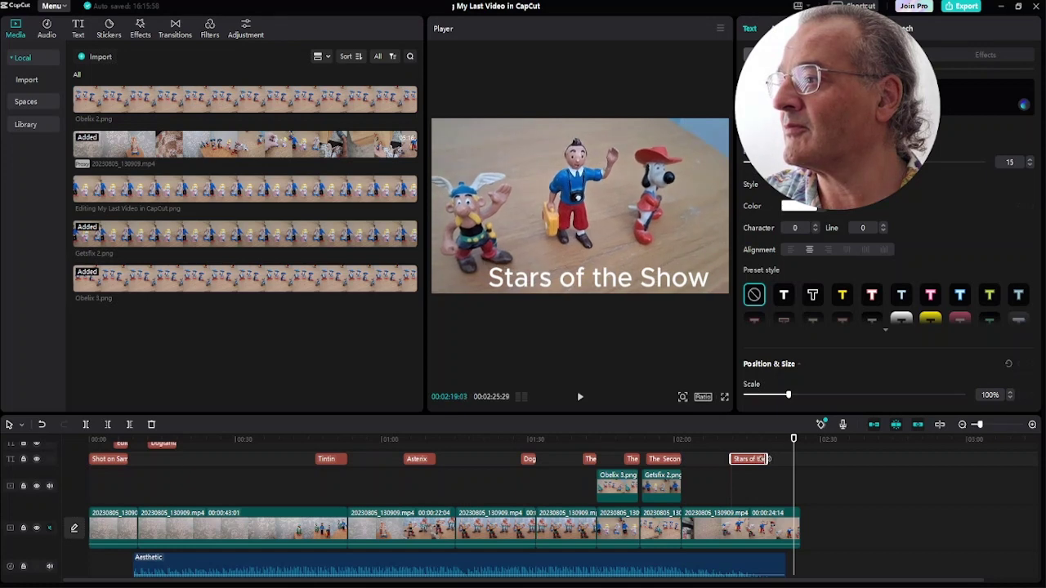
{"action": "left_click_drag", "start_coordinate": [765, 458], "coordinate": [767, 458]}
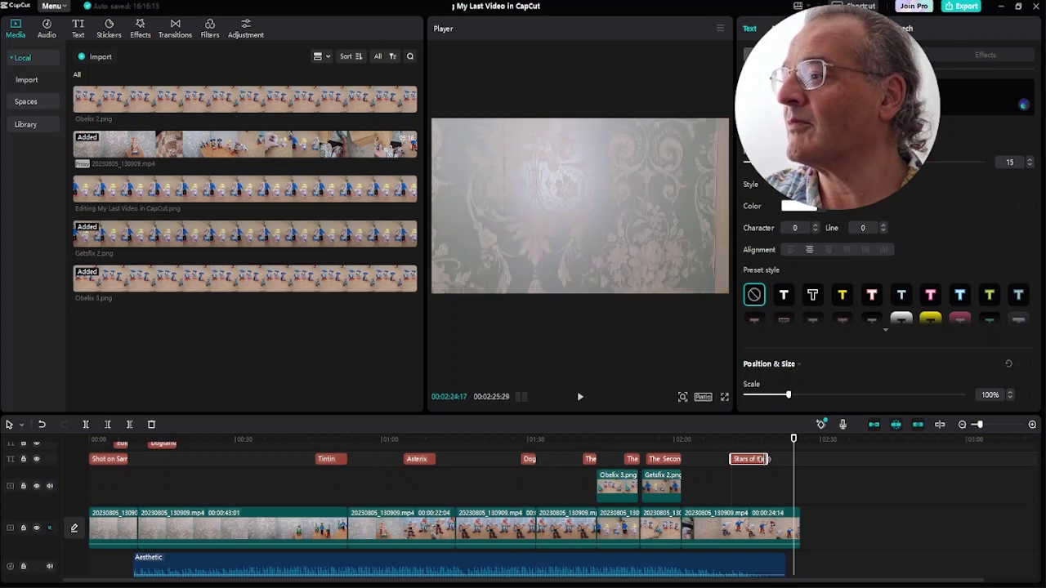
{"action": "left_click", "coordinate": [844, 483]}
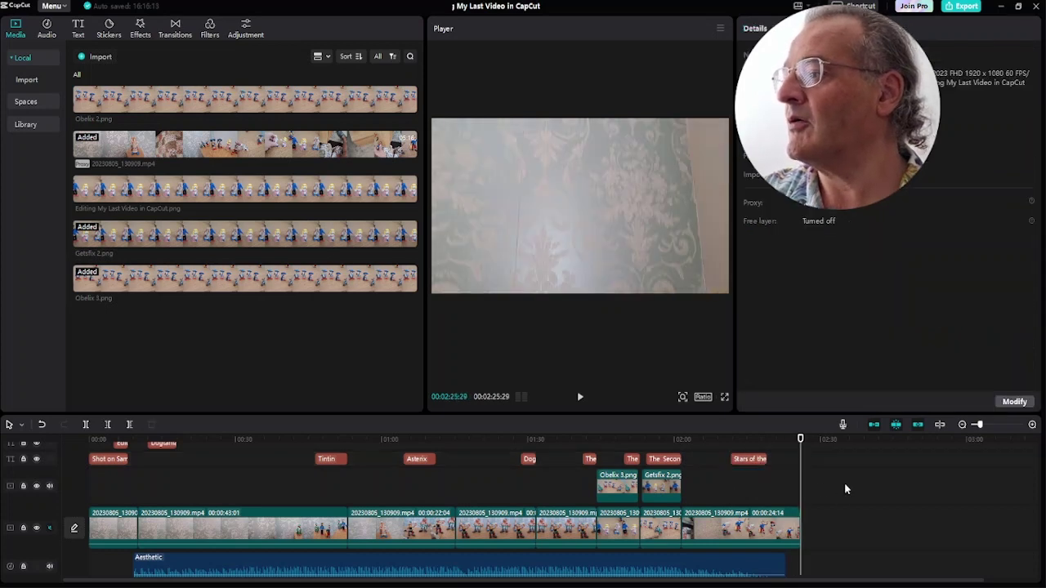
Play back from 00:01:58:22 to the end of the video, and replay the ending from 00:02:22:06.
{"action": "left_click", "coordinate": [668, 450]}
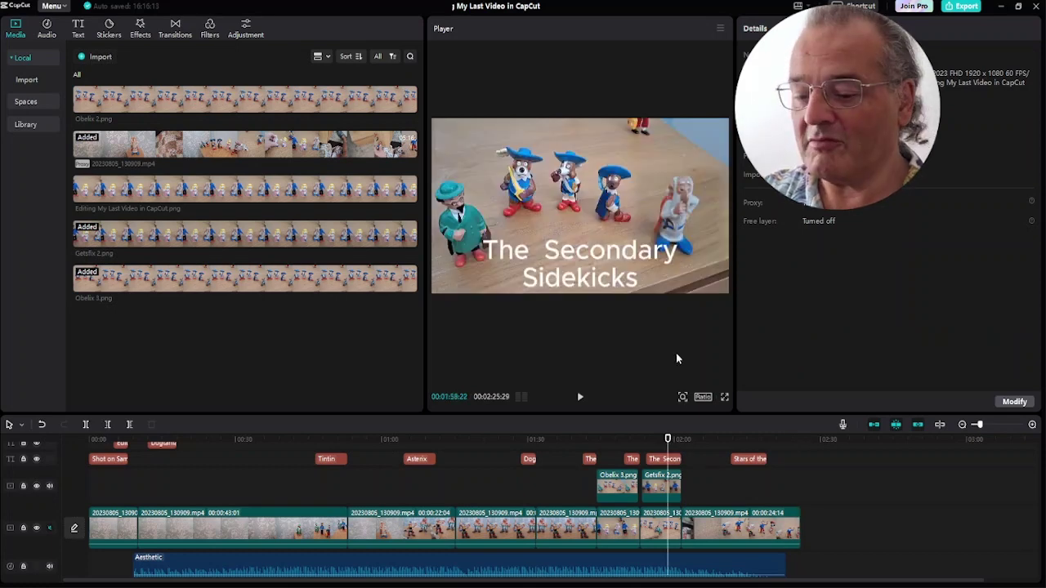
{"action": "key", "text": "space"}
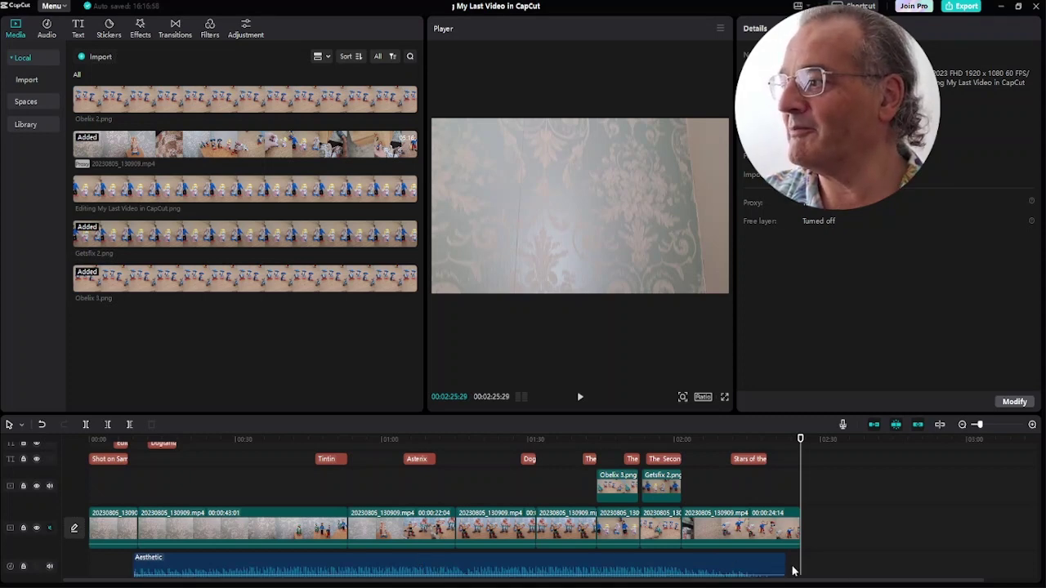
{"action": "left_click", "coordinate": [781, 438]}
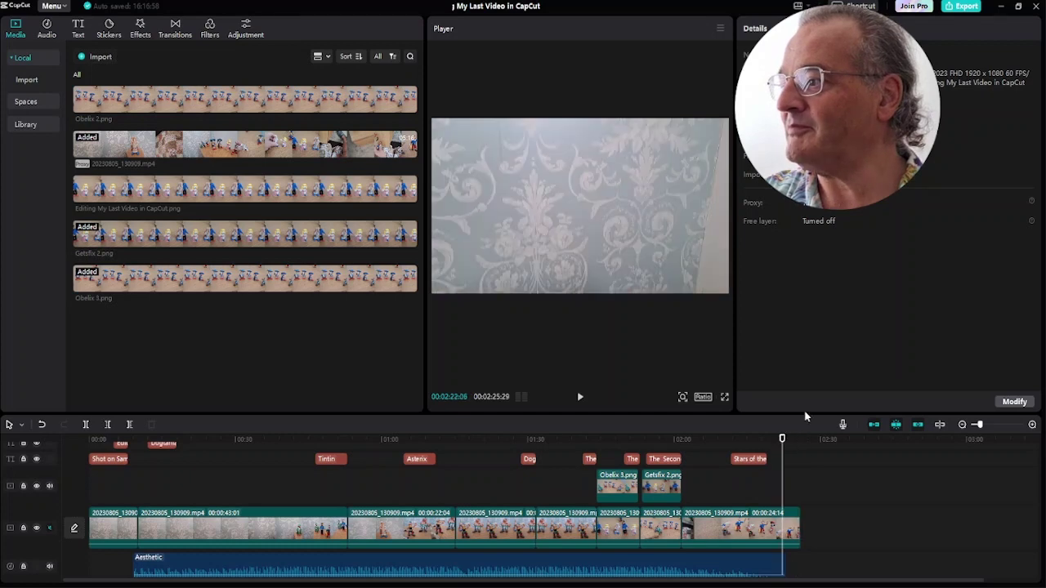
{"action": "key", "text": "space"}
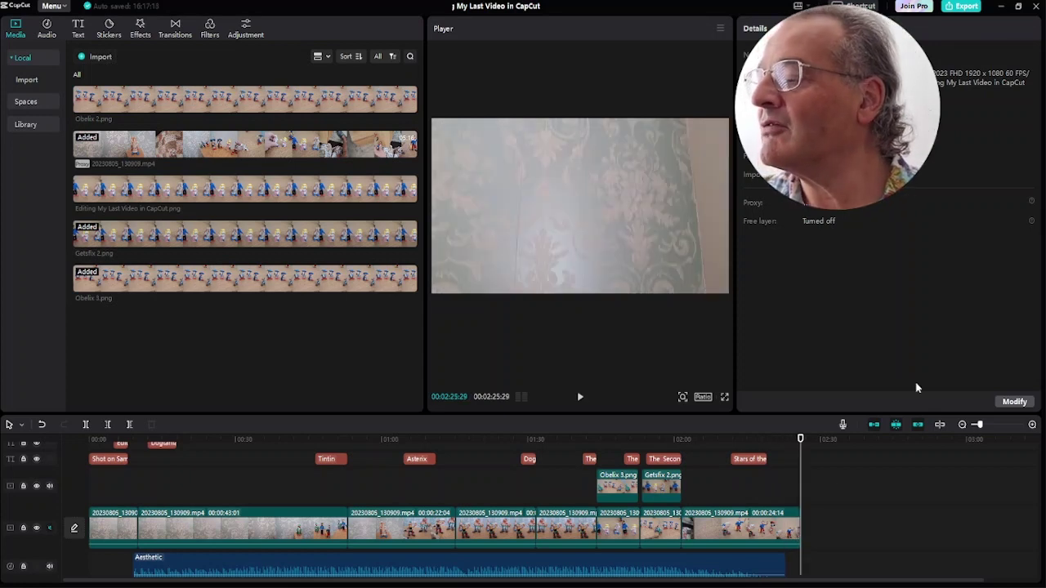
Compare the frame where the music ends with the last frame of the video by jumping between them.
{"action": "key", "text": "Up"}
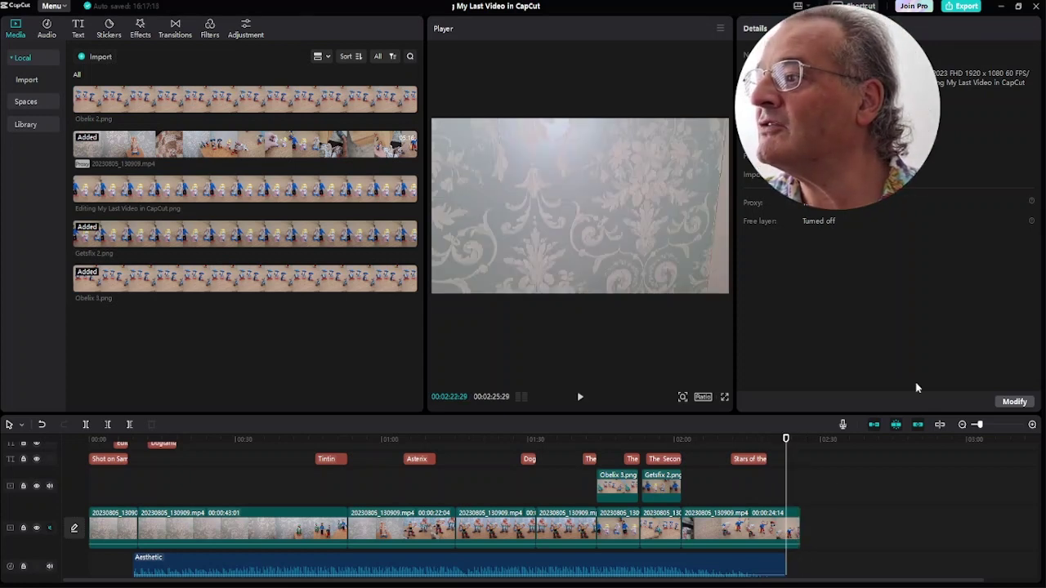
{"action": "key", "text": "Down"}
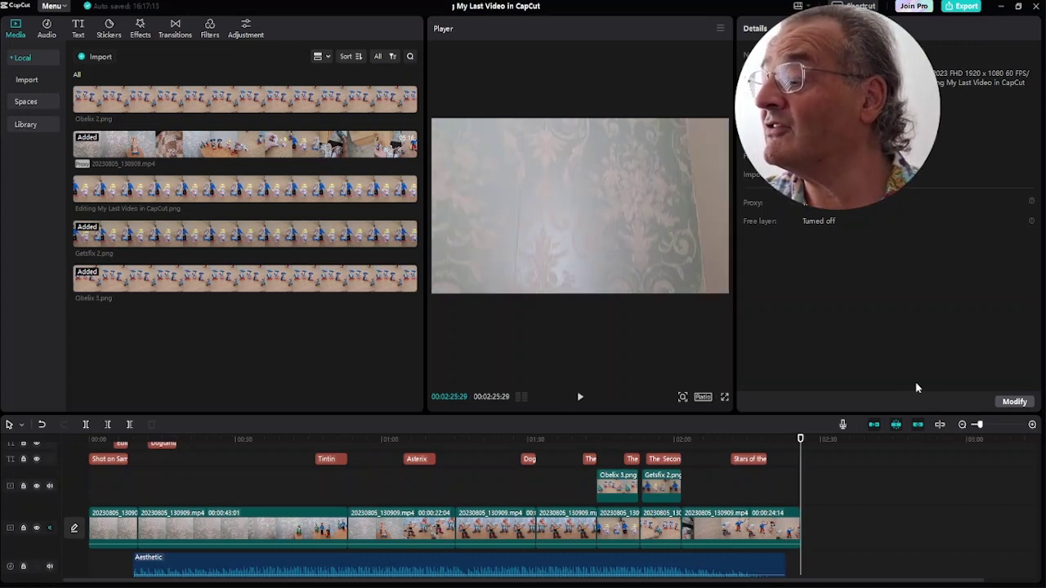
{"action": "key", "text": "Up"}
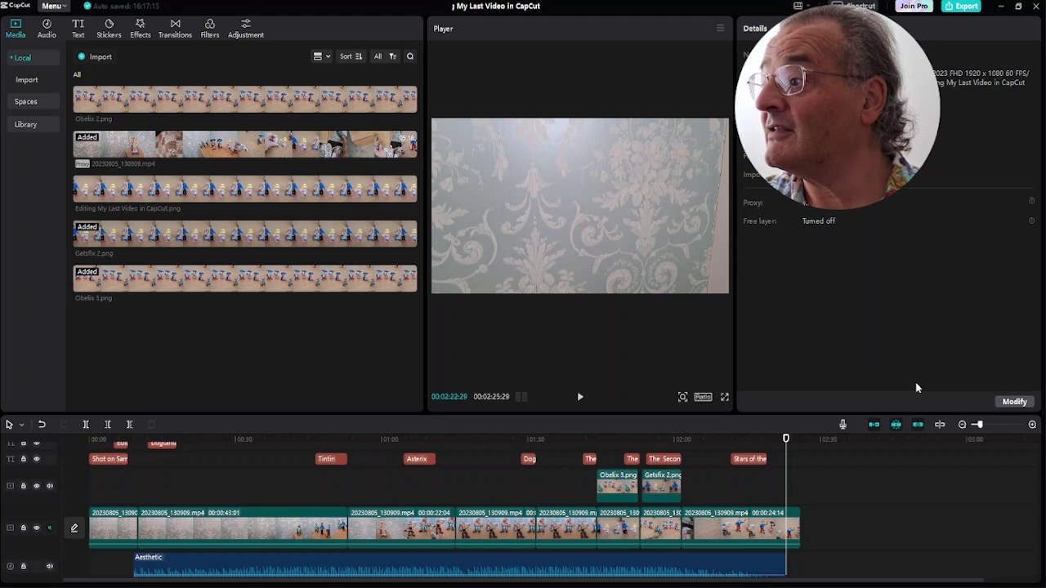
{"action": "key", "text": "Down"}
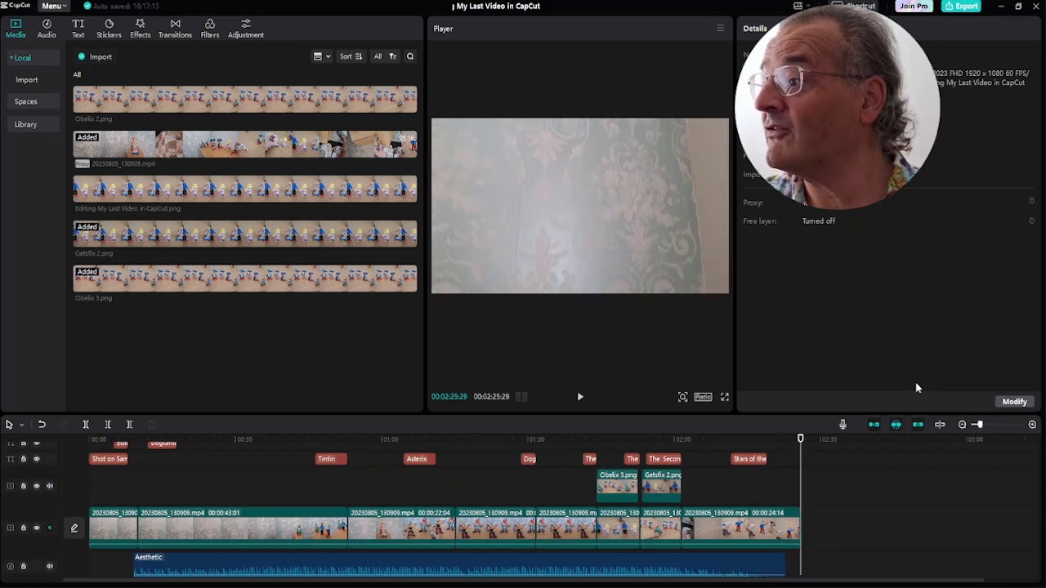
{"action": "key", "text": "Up"}
{"action": "key", "text": "Down"}
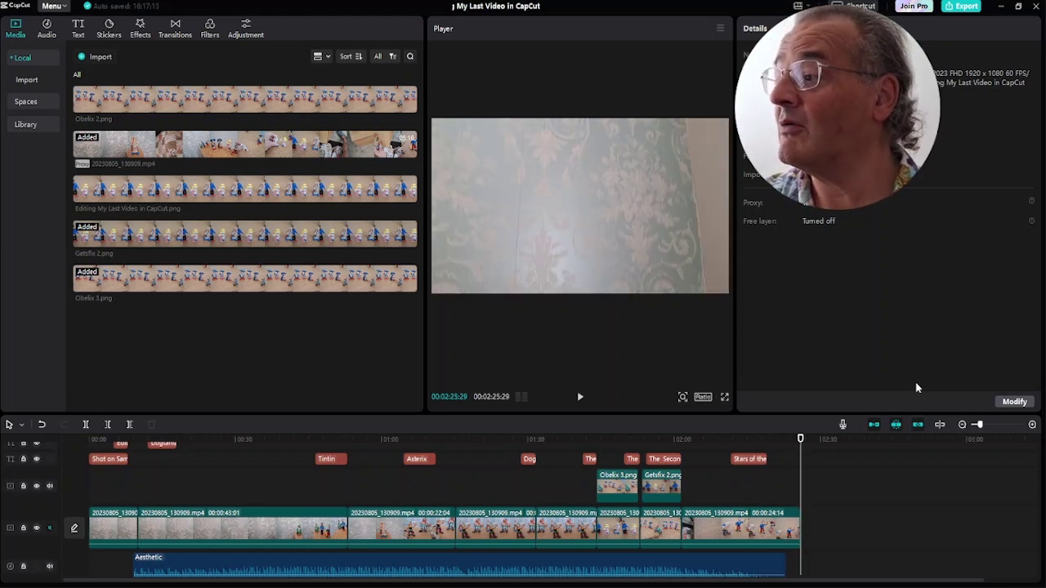
Add an opacity keyframe of 0% at the very end of the last video clip.
{"action": "left_click", "coordinate": [760, 530]}
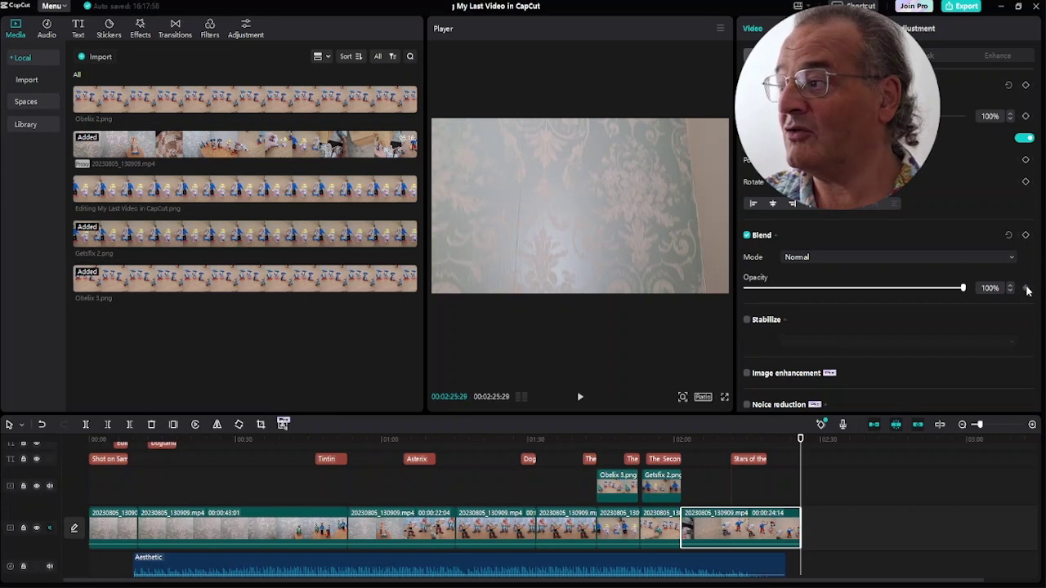
{"action": "left_click", "coordinate": [1026, 288]}
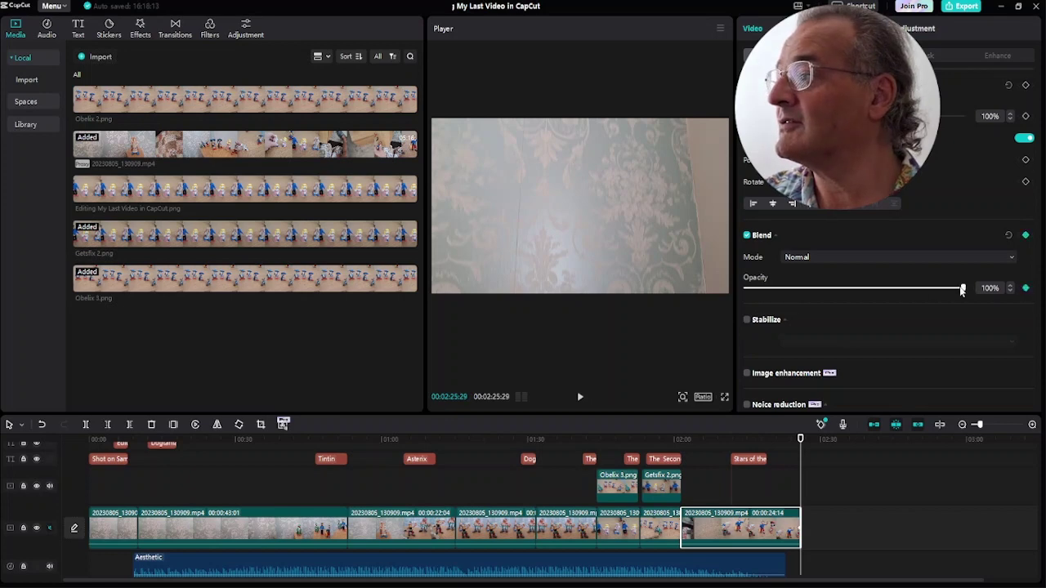
{"action": "left_click_drag", "start_coordinate": [964, 290], "coordinate": [937, 289]}
{"action": "left_click_drag", "start_coordinate": [861, 296], "coordinate": [659, 292]}
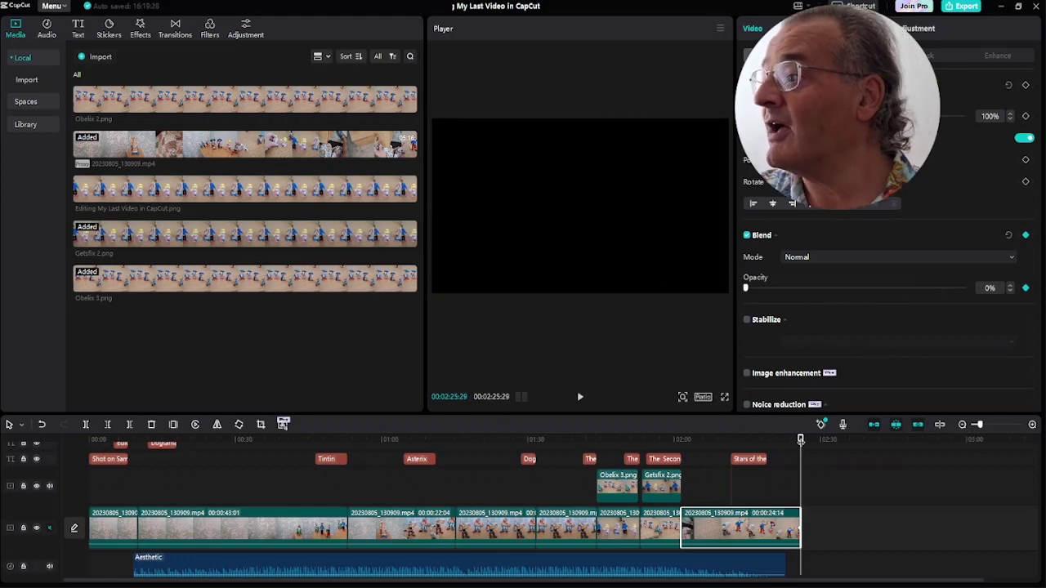
Add an opacity keyframe of 100% to the last clip at 00:02:22:29, where the music ends.
{"action": "left_click_drag", "start_coordinate": [800, 439], "coordinate": [786, 439]}
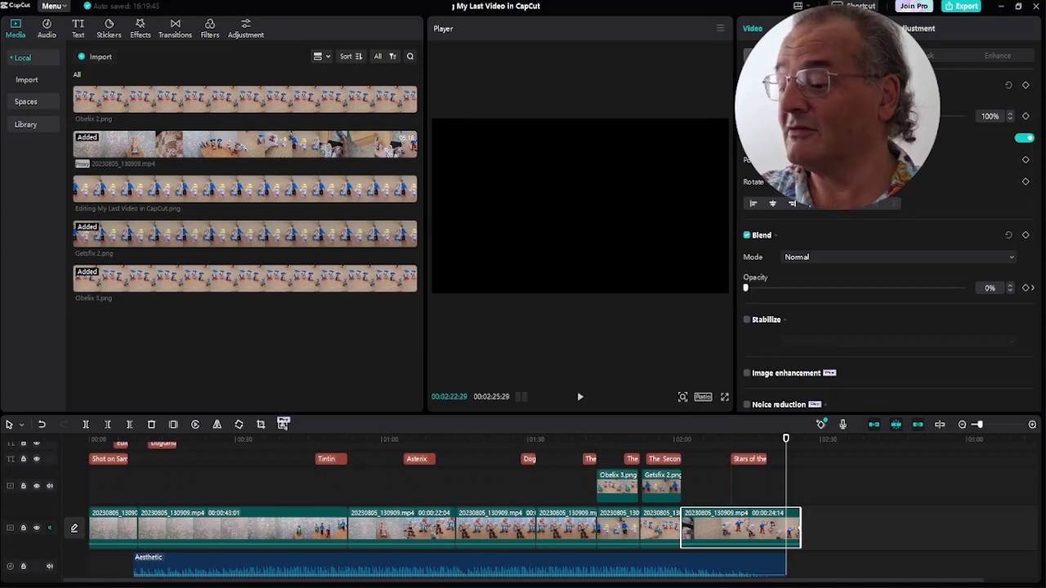
{"action": "key", "text": "Down"}
{"action": "key", "text": "Up"}
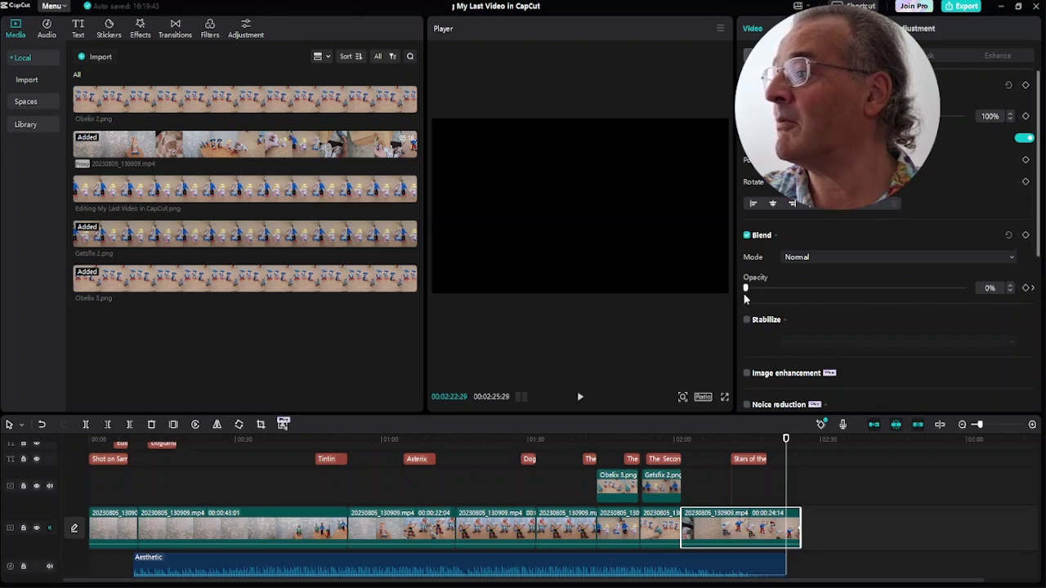
{"action": "left_click_drag", "start_coordinate": [745, 289], "coordinate": [1033, 290]}
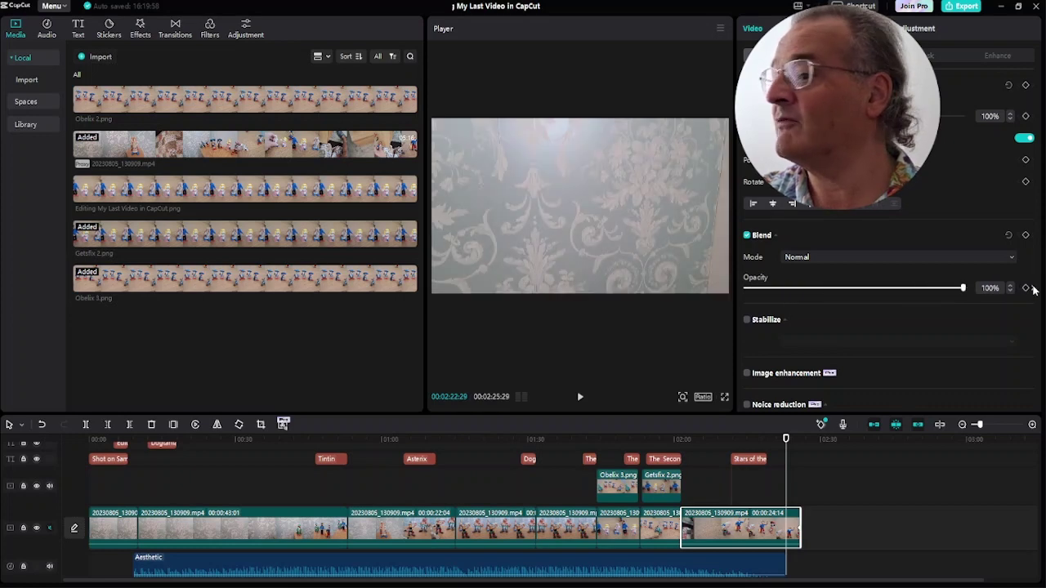
{"action": "left_click", "coordinate": [1026, 289]}
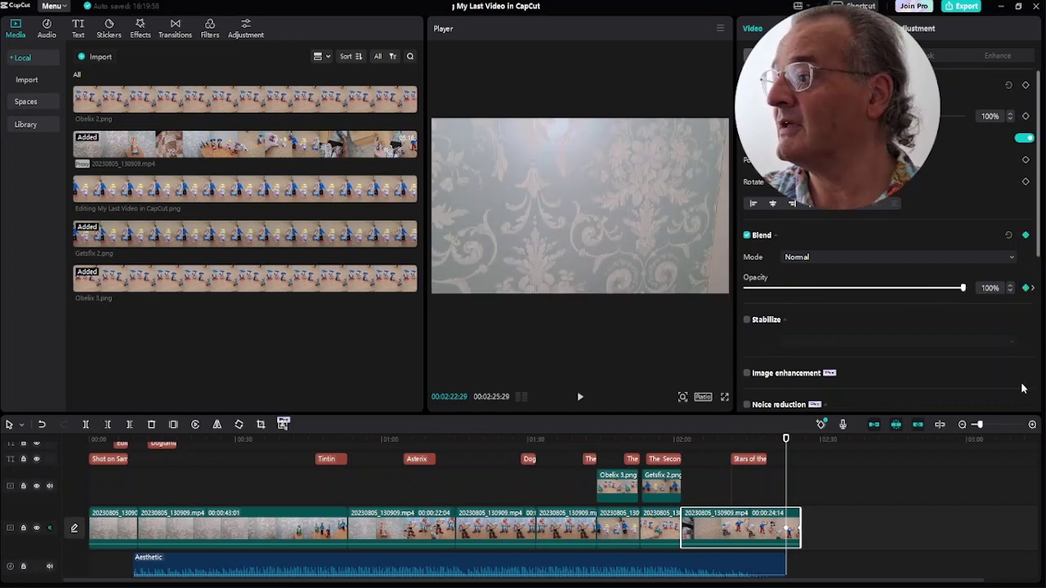
Play back from "The Secondary Sidekicks" scene to review the closing fade, and return to the start of the Obelix 3.png overlay.
{"action": "left_click", "coordinate": [672, 439]}
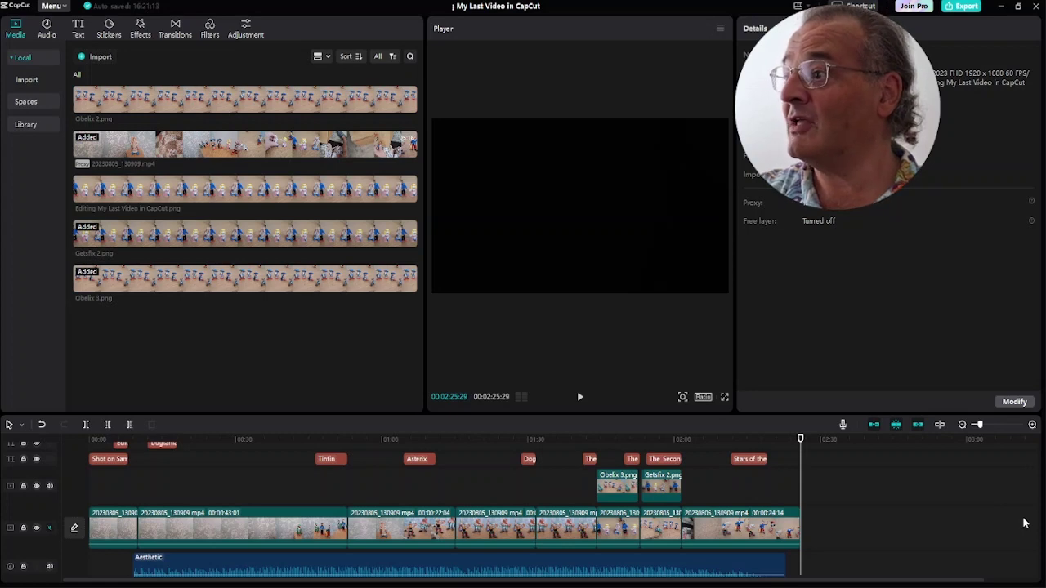
{"action": "left_click", "coordinate": [964, 7]}
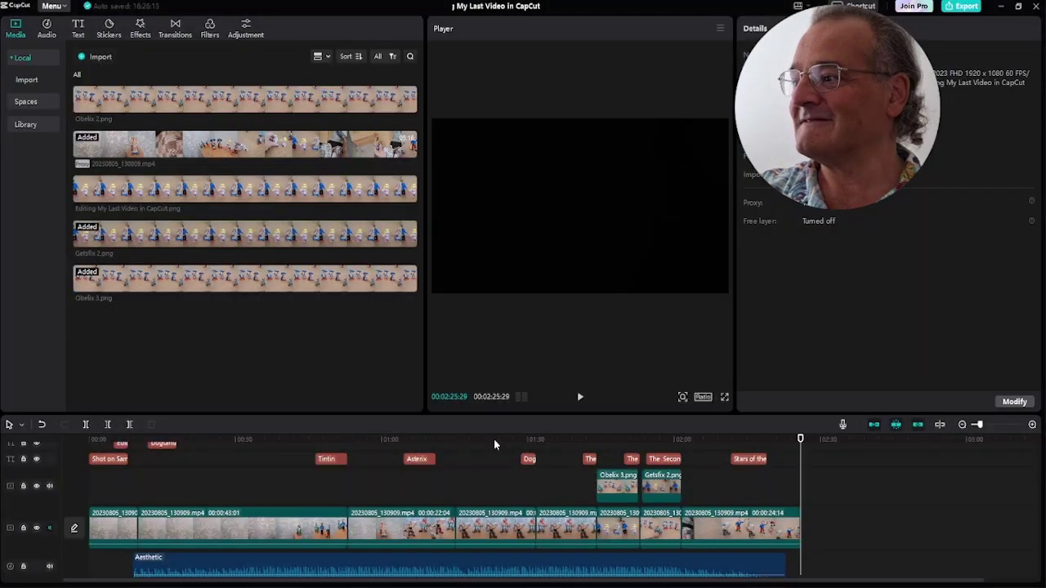
{"action": "left_click", "coordinate": [596, 438]}
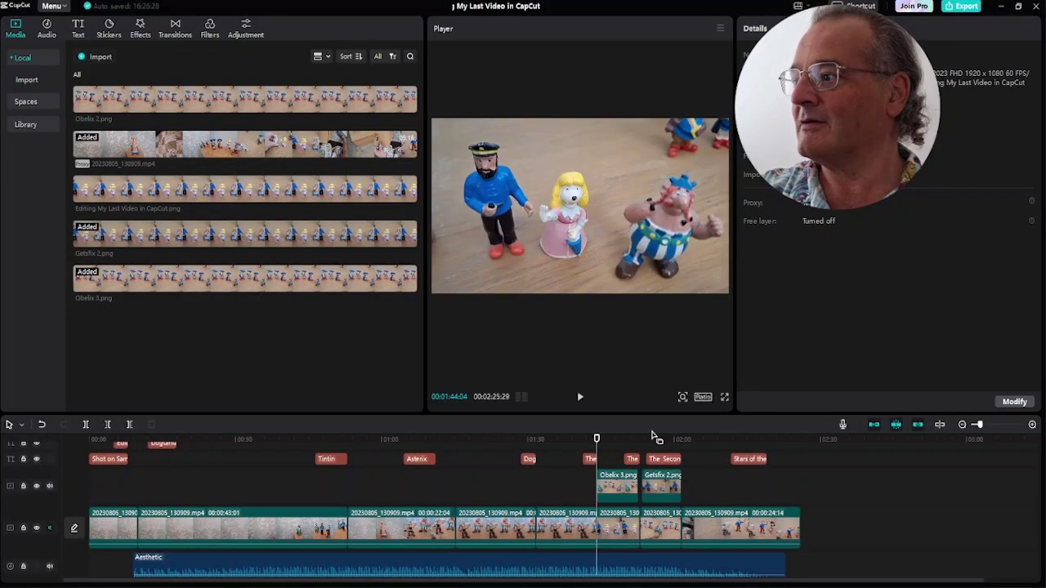